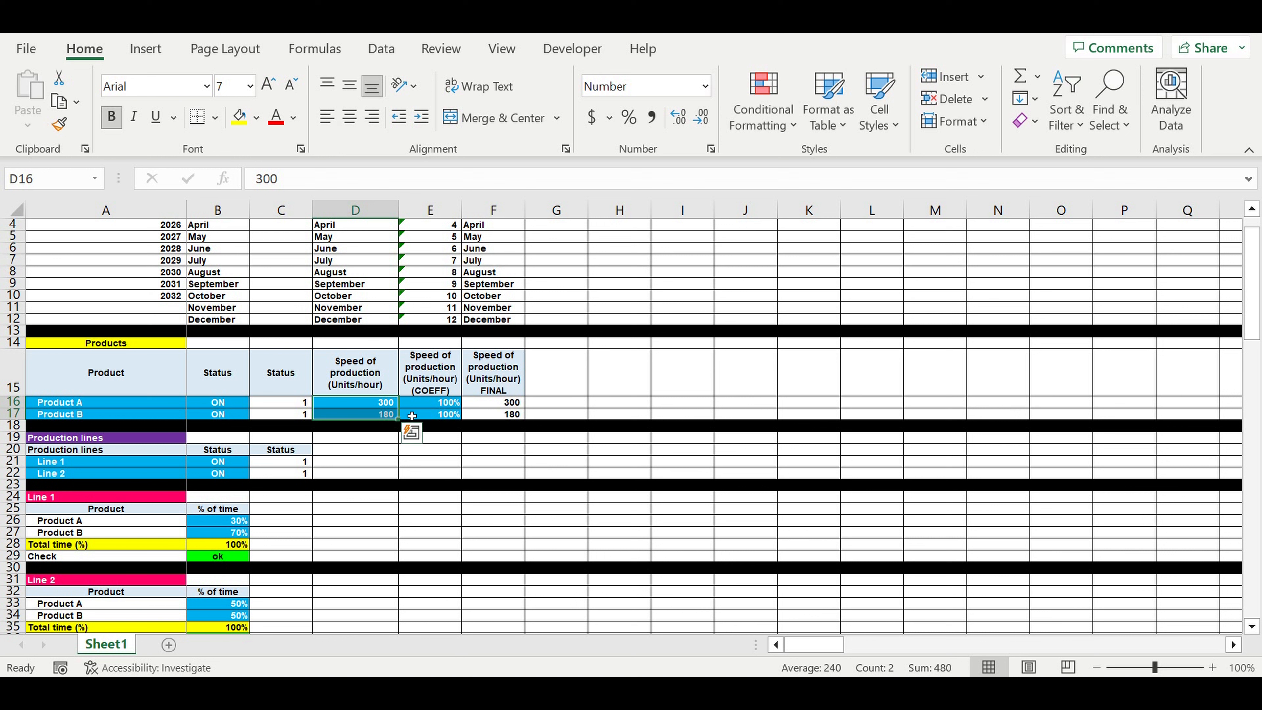
# - Review the production speeds and coefficients of Products A and B and the status of the production lines
pyautogui.click(370, 406)
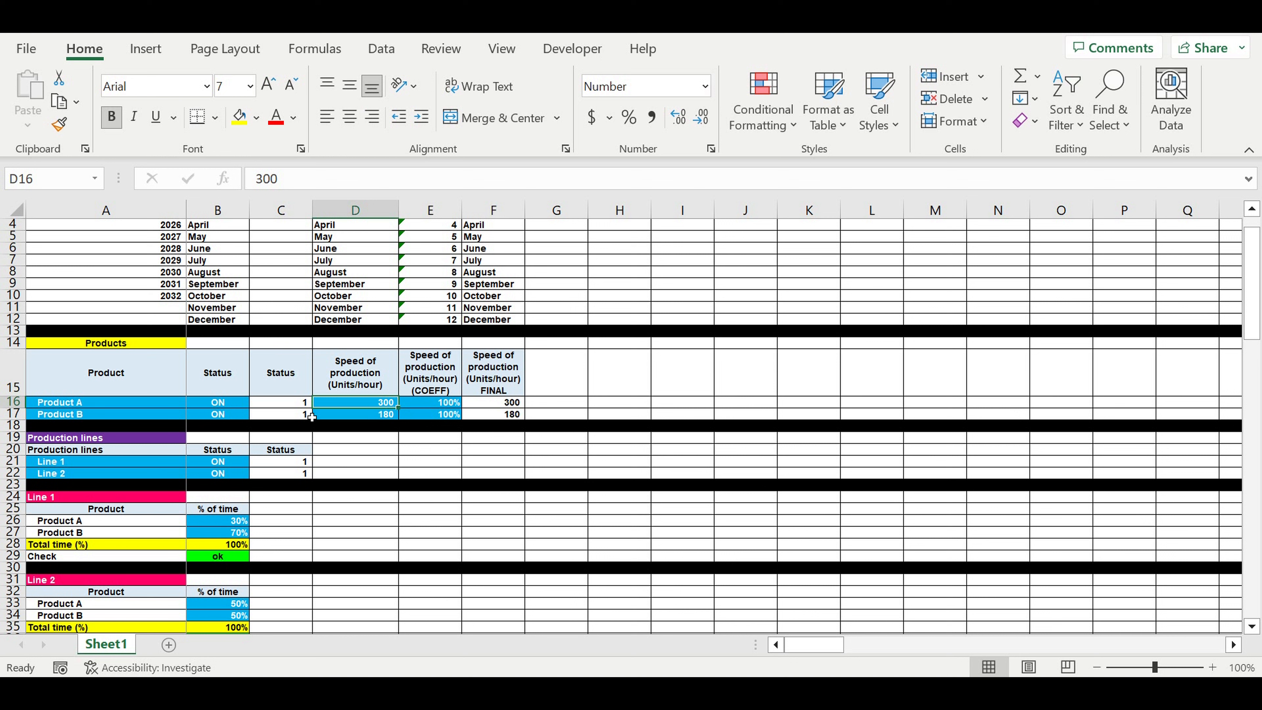
pyautogui.moveTo(444, 404); pyautogui.dragTo(444, 415)
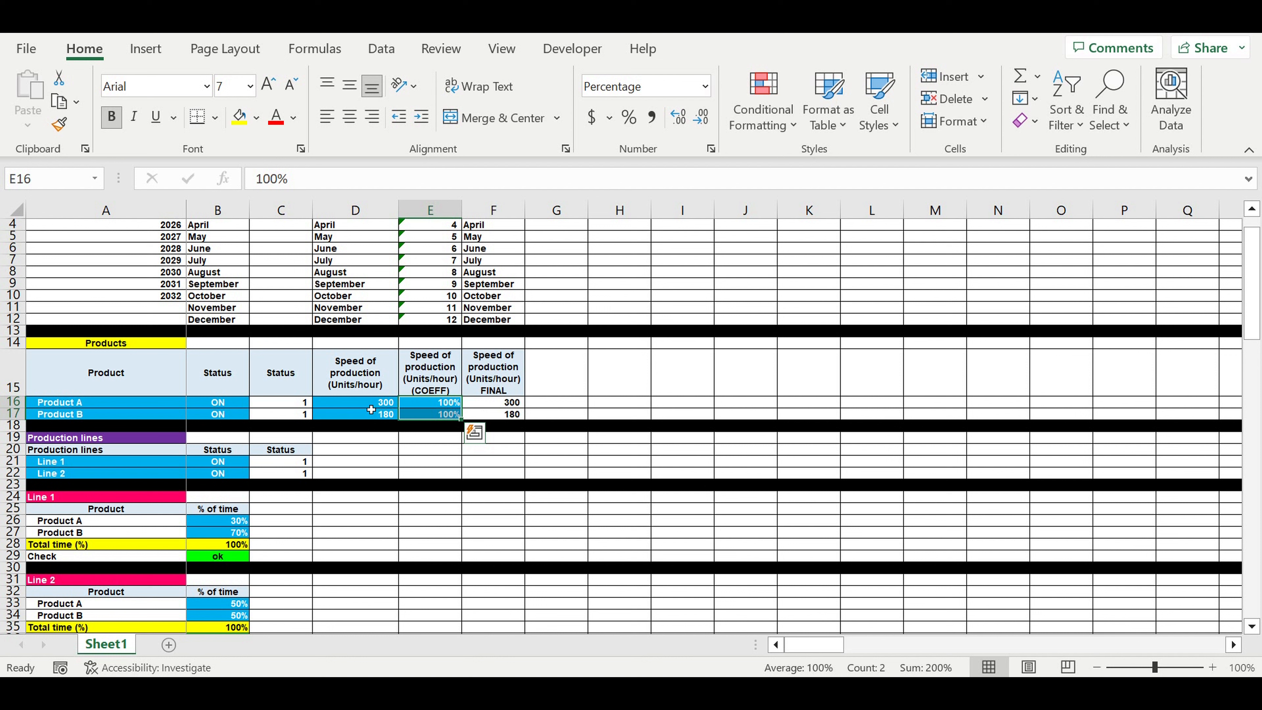
pyautogui.moveTo(370, 403); pyautogui.dragTo(371, 414)
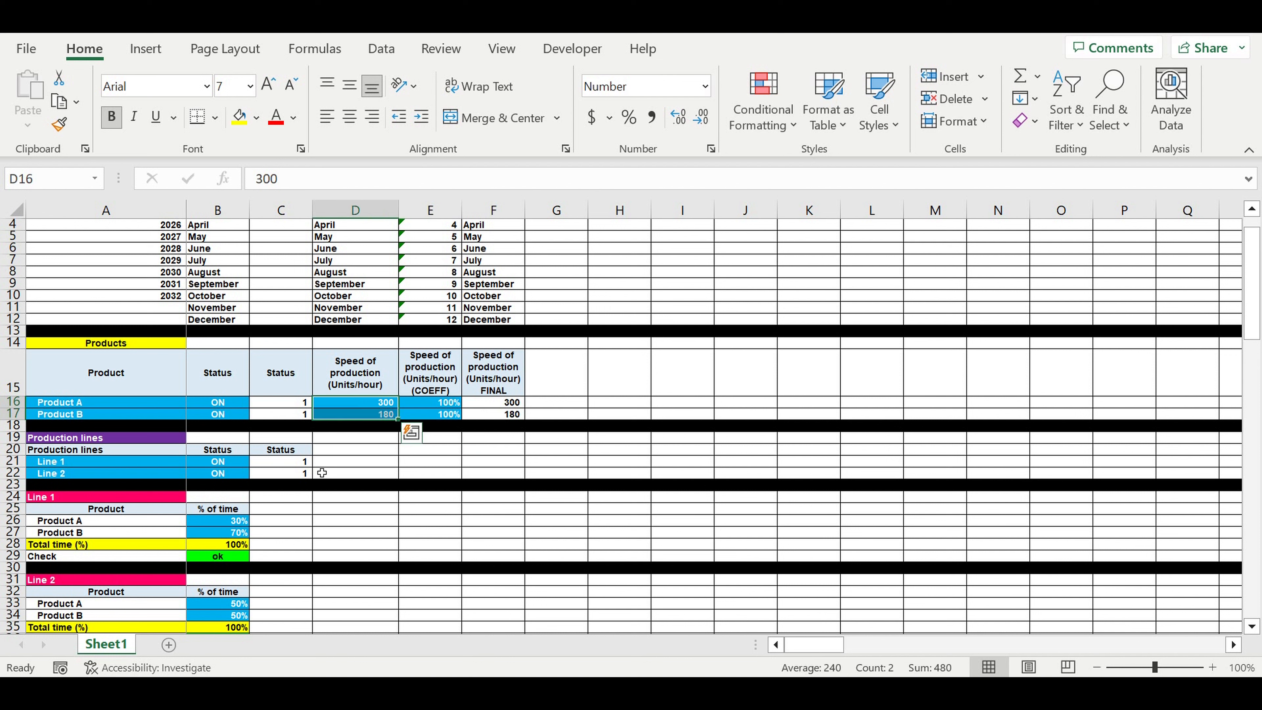
pyautogui.moveTo(82, 463); pyautogui.dragTo(80, 475)
pyautogui.click(218, 463)
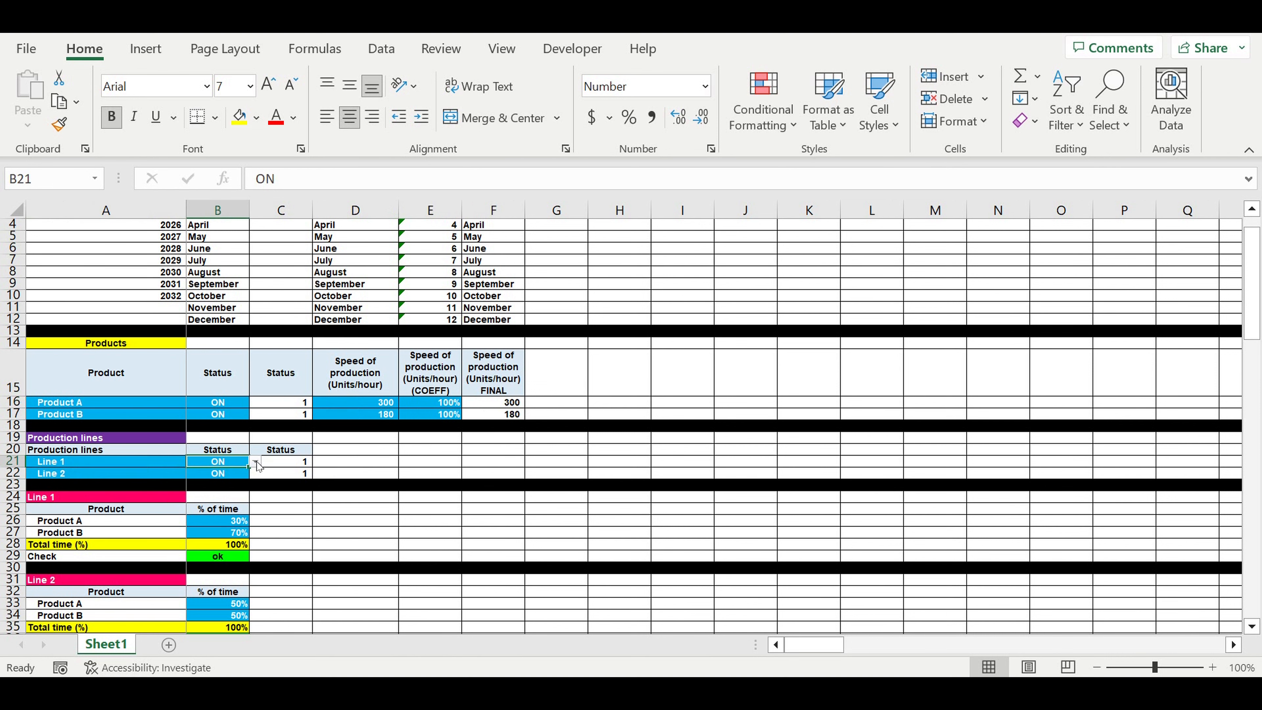
# - Examine the percentage-of-time split between Product A and Product B for Line 1 and Line 2
pyautogui.scroll(-2, 420, 486)
pyautogui.scroll(-1, 421, 486)
pyautogui.moveTo(229, 419); pyautogui.dragTo(227, 426)
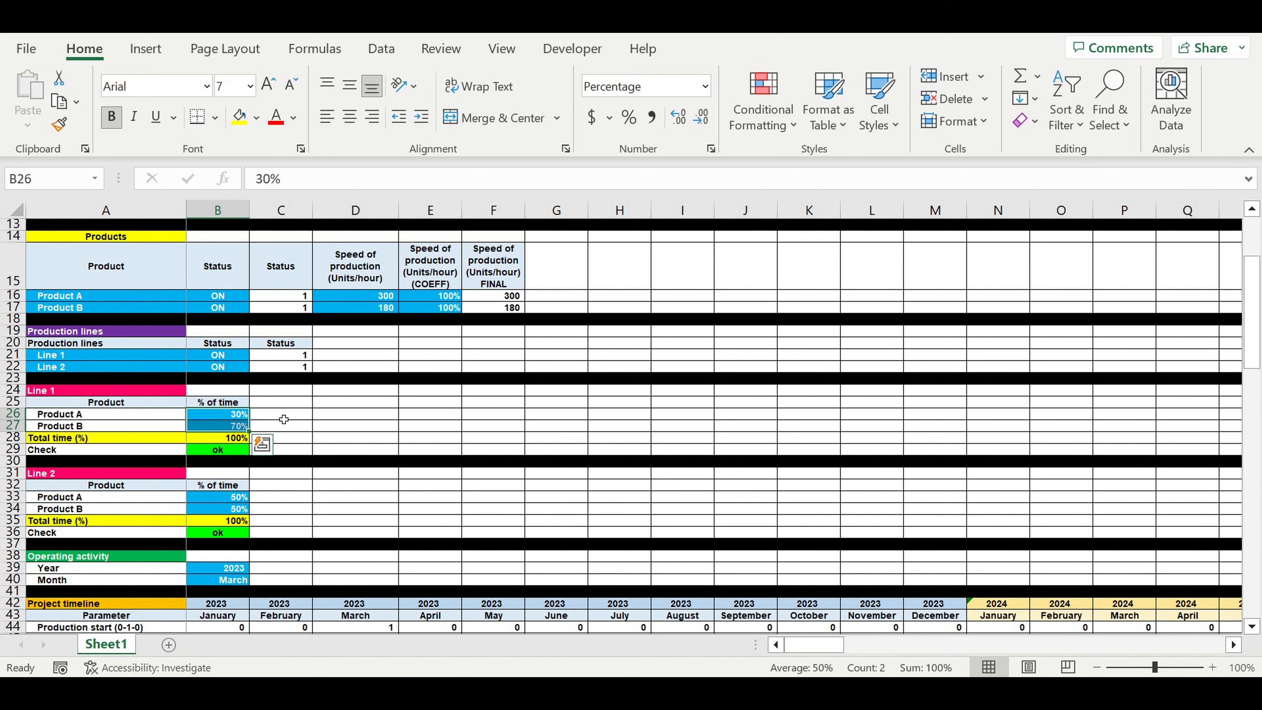
pyautogui.click(110, 417)
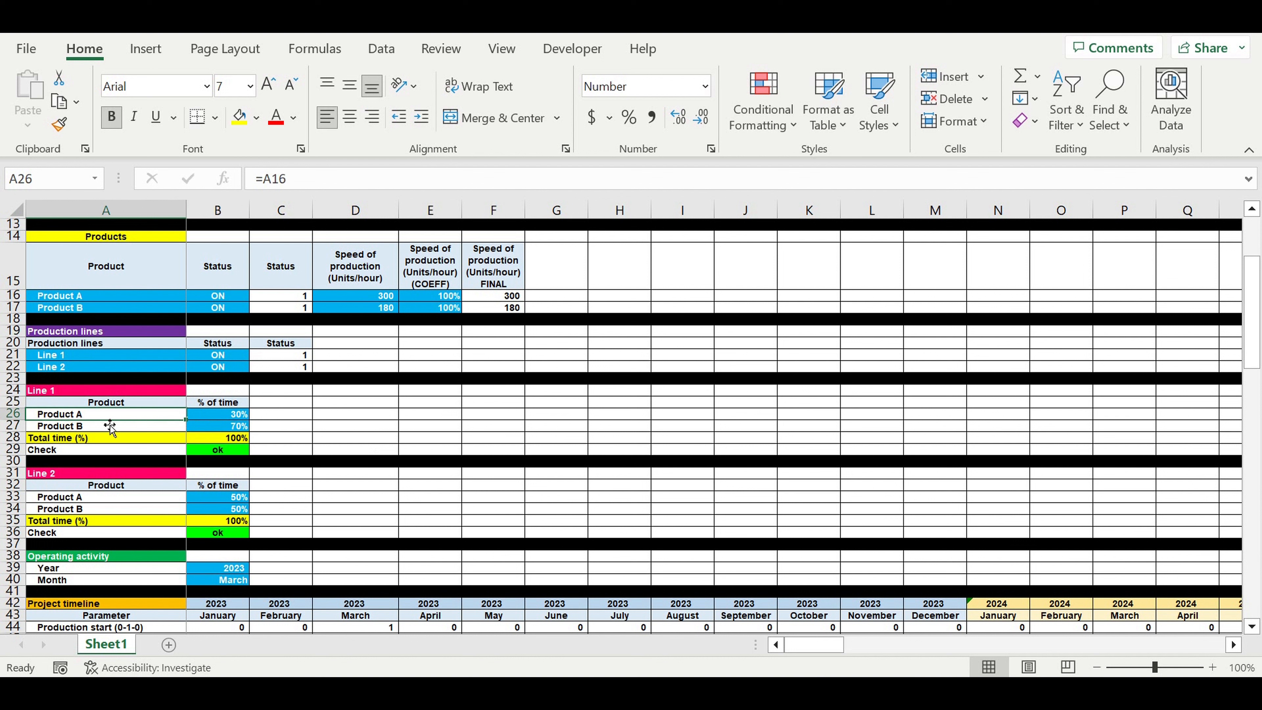
pyautogui.click(110, 426)
pyautogui.click(62, 393)
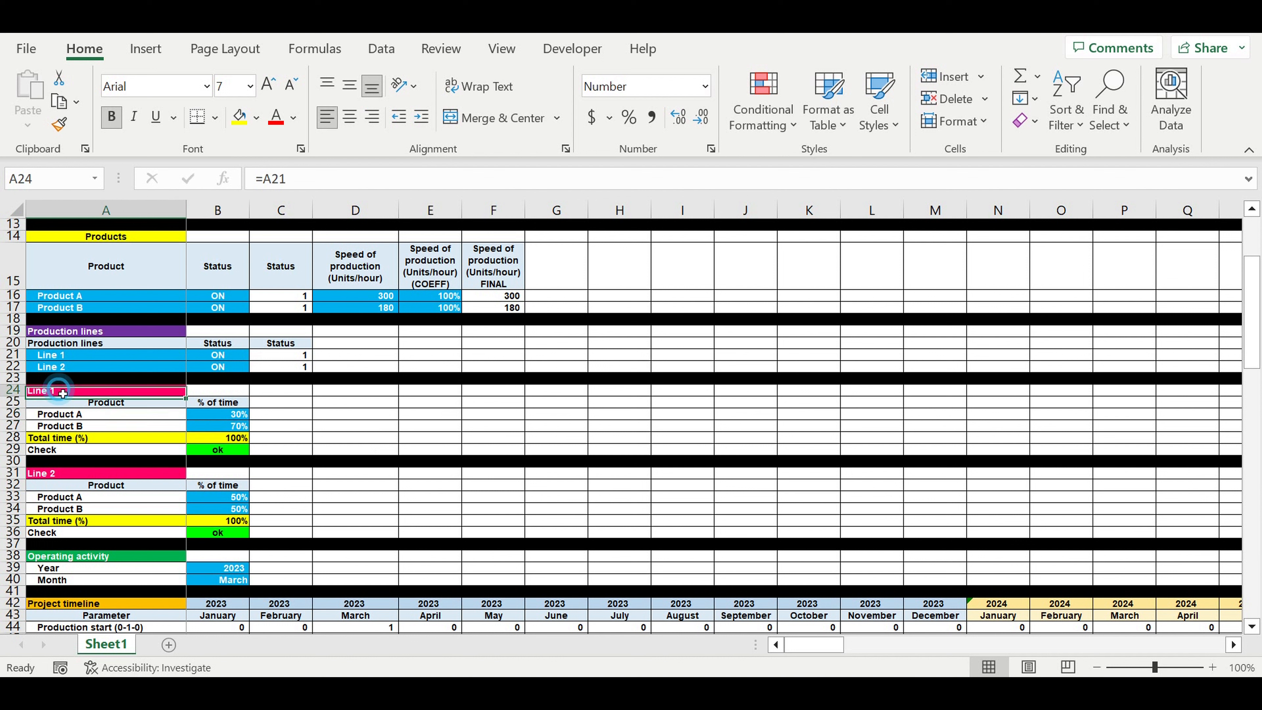
pyautogui.click(54, 479)
pyautogui.moveTo(214, 497); pyautogui.dragTo(215, 512)
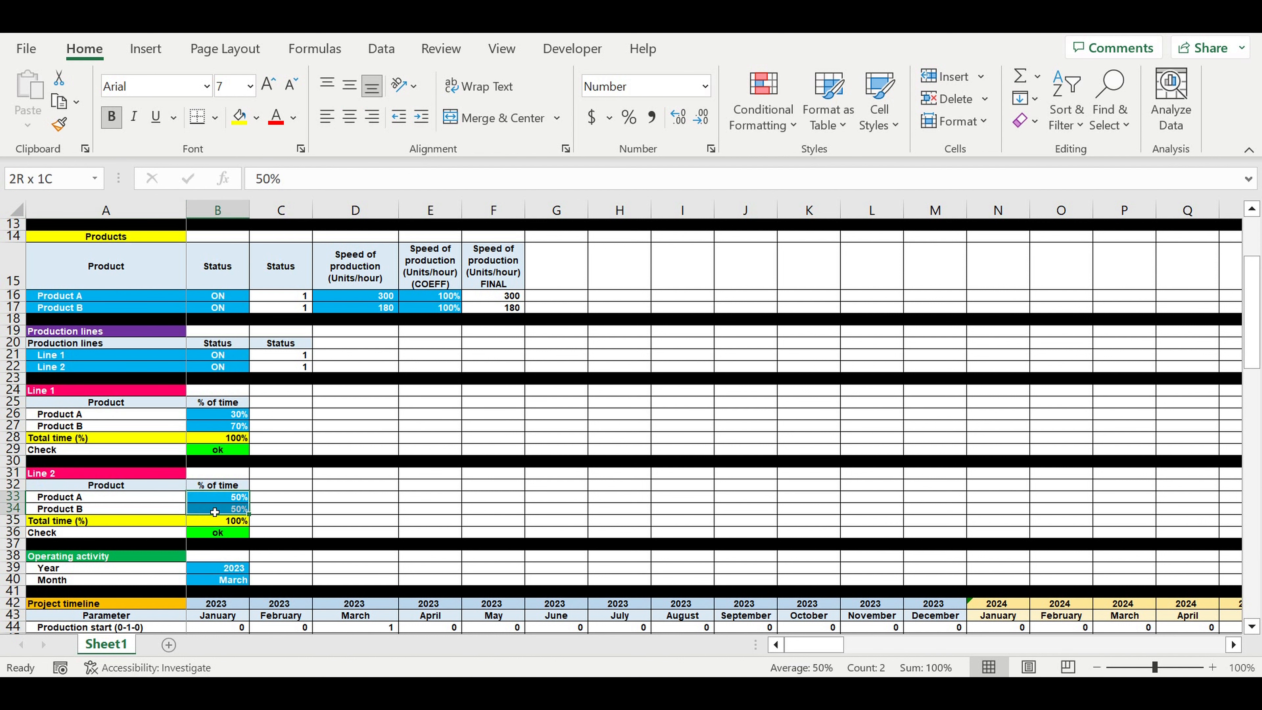
# - Inspect the year options and the month input of the Operating activity section
pyautogui.scroll(-2, 358, 498)
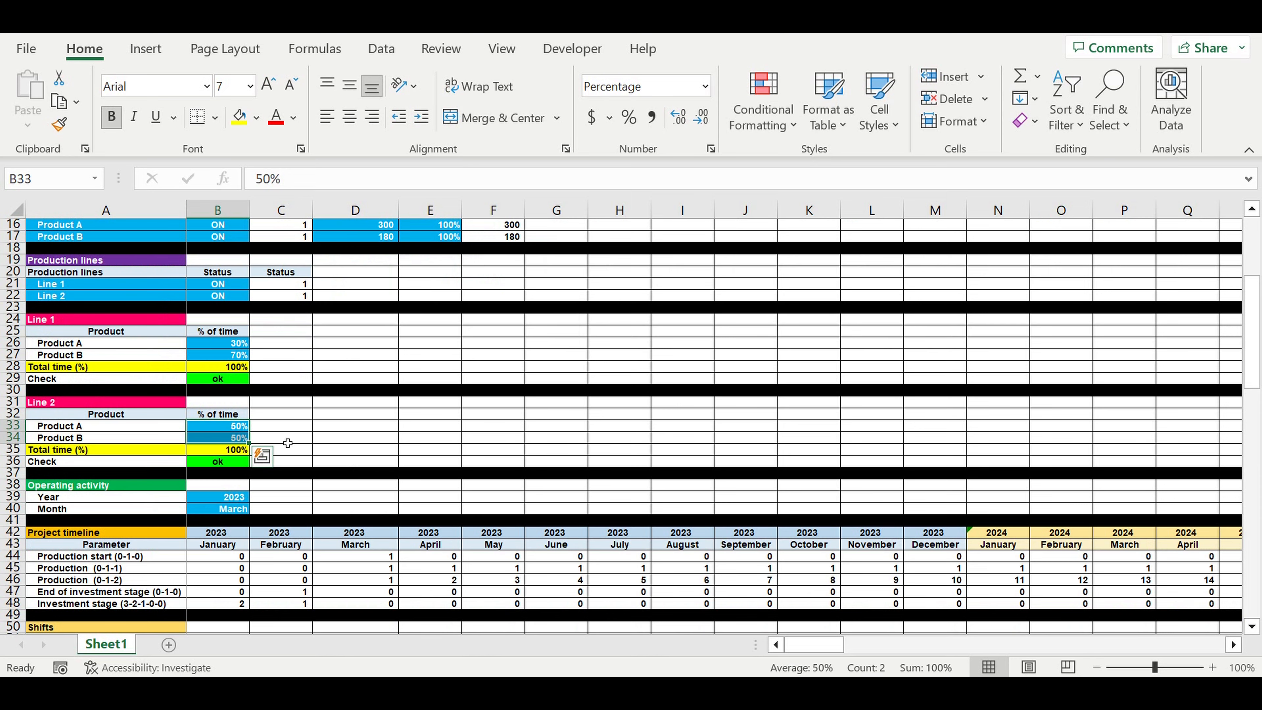
pyautogui.scroll(-1, 288, 442)
pyautogui.click(223, 466)
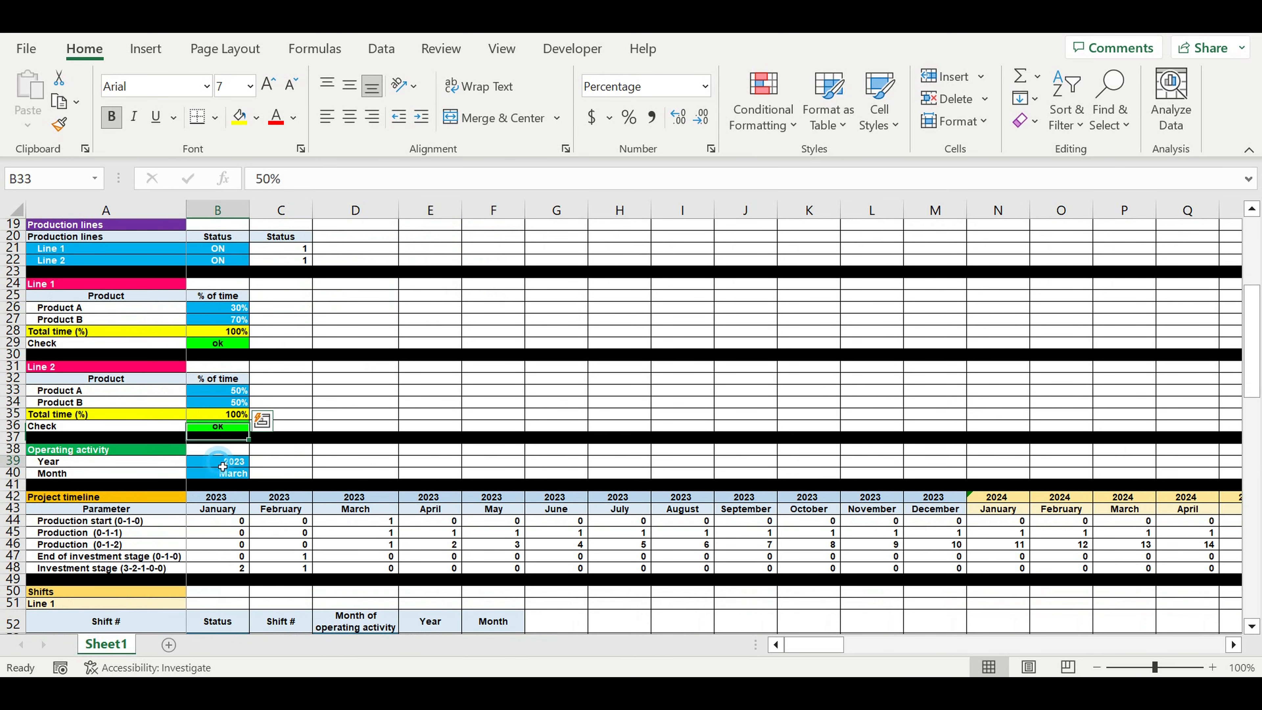
pyautogui.click(255, 464)
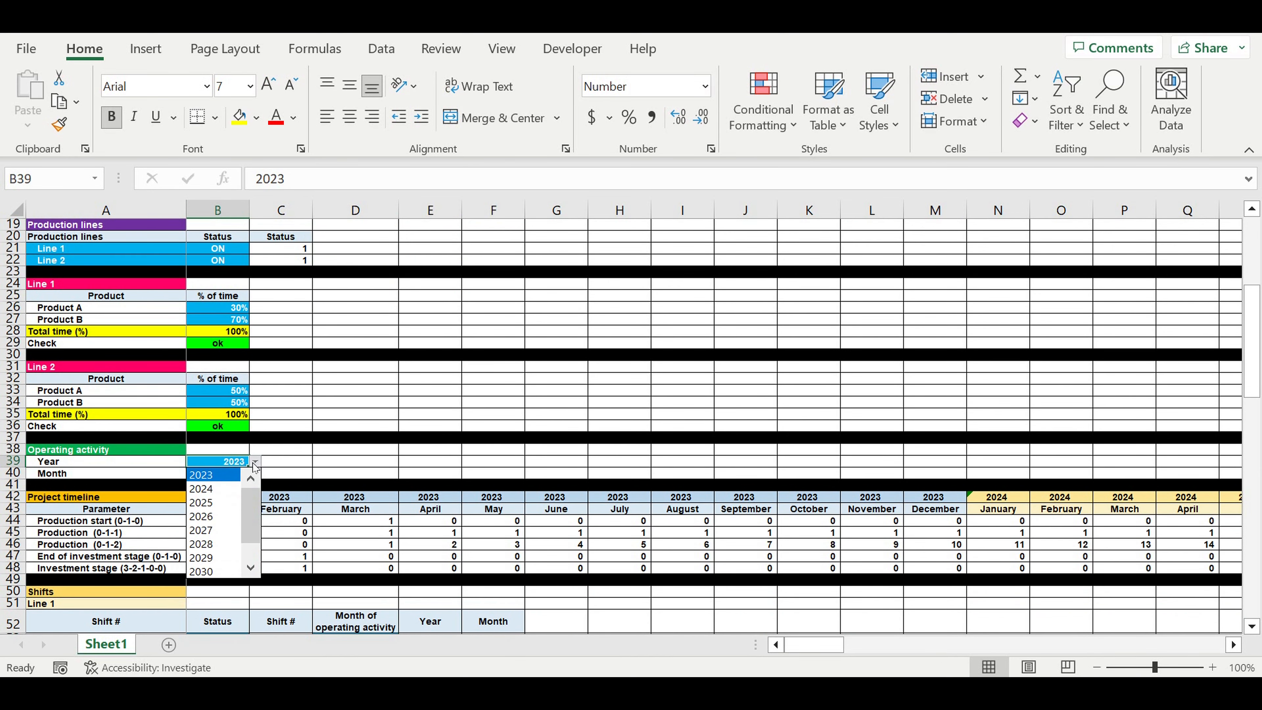
pyautogui.click(293, 461)
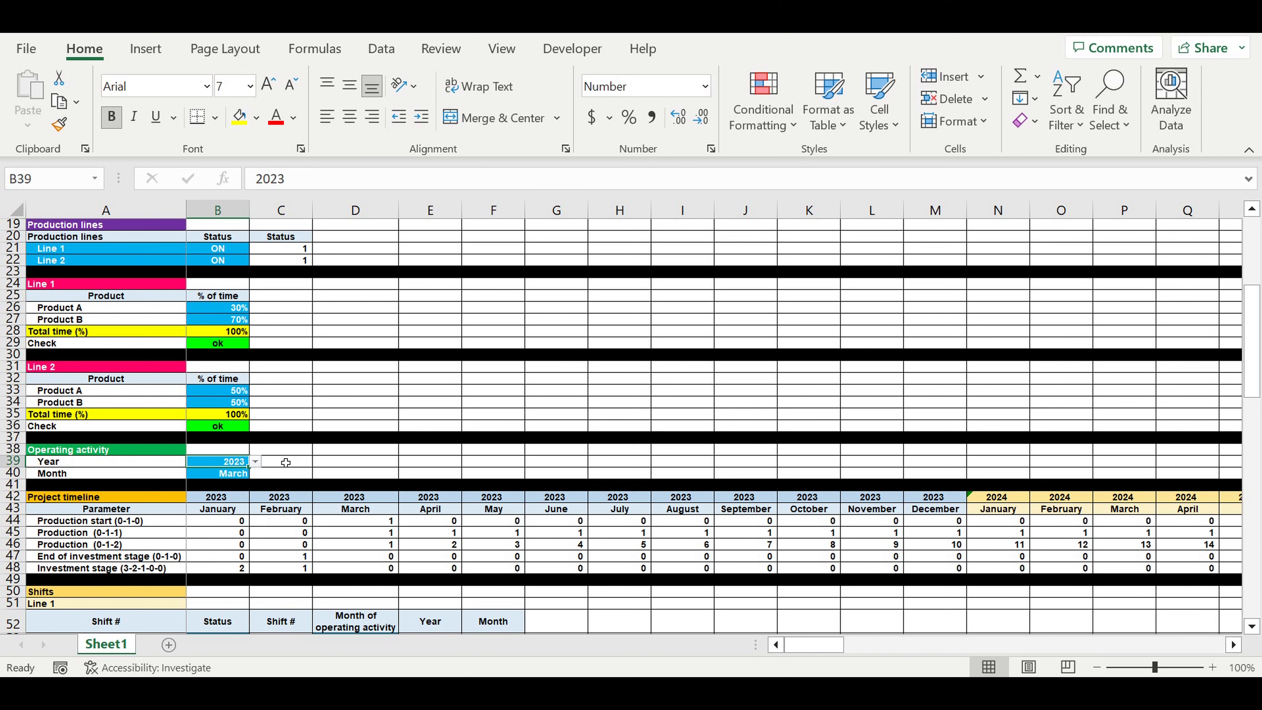
pyautogui.click(227, 478)
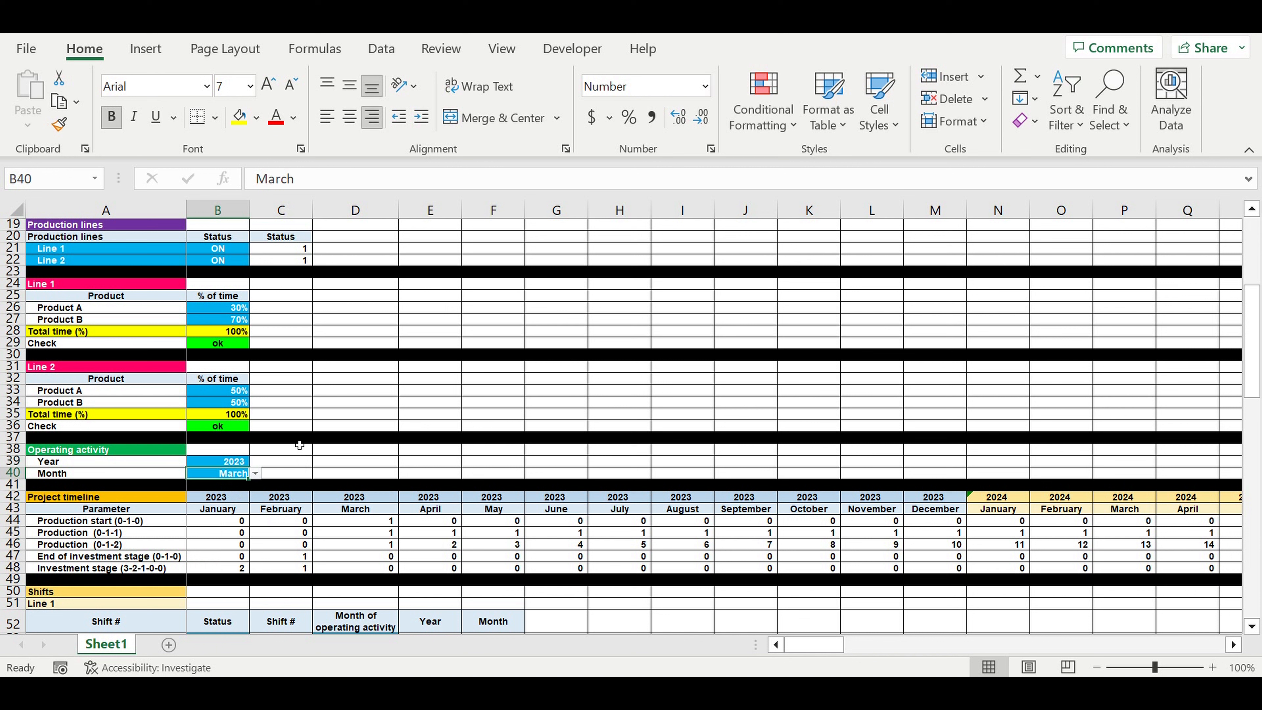
# - Examine the statuses, months of operating activity and start dates in the Line 1 shifts table
pyautogui.scroll(-6, 300, 445)
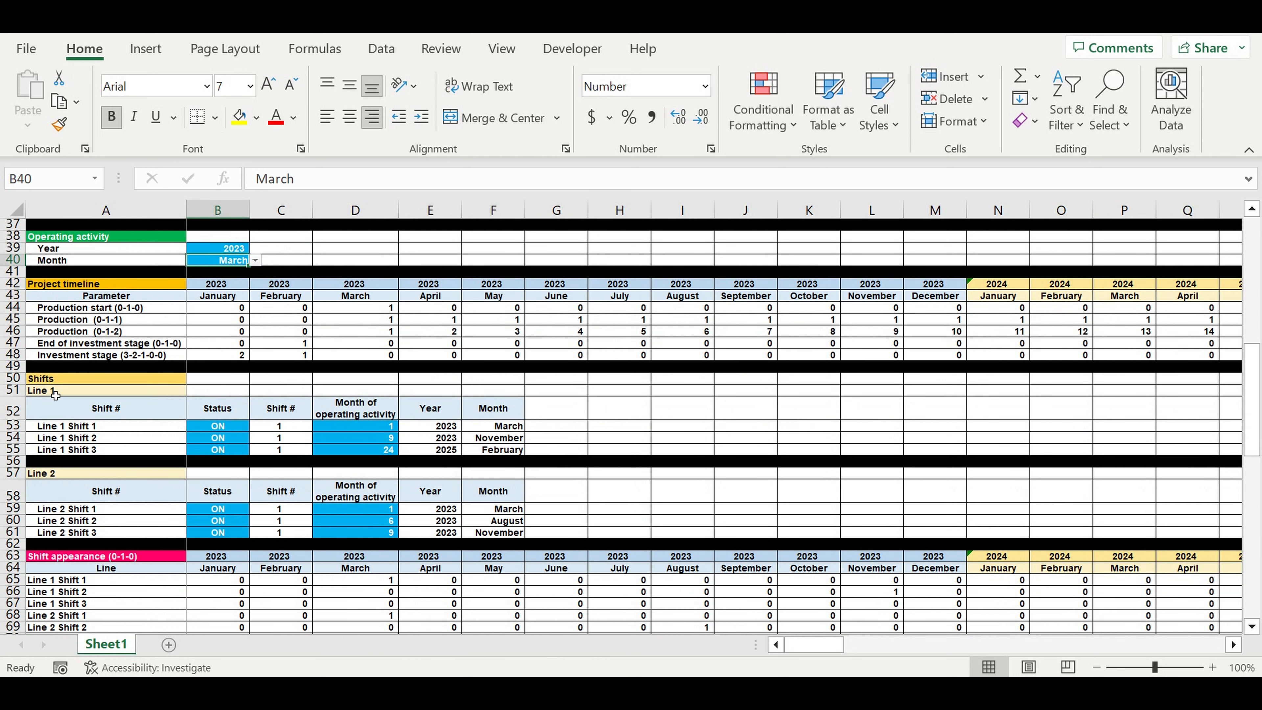
pyautogui.click(54, 392)
pyautogui.moveTo(224, 428); pyautogui.dragTo(227, 452)
pyautogui.click(231, 440)
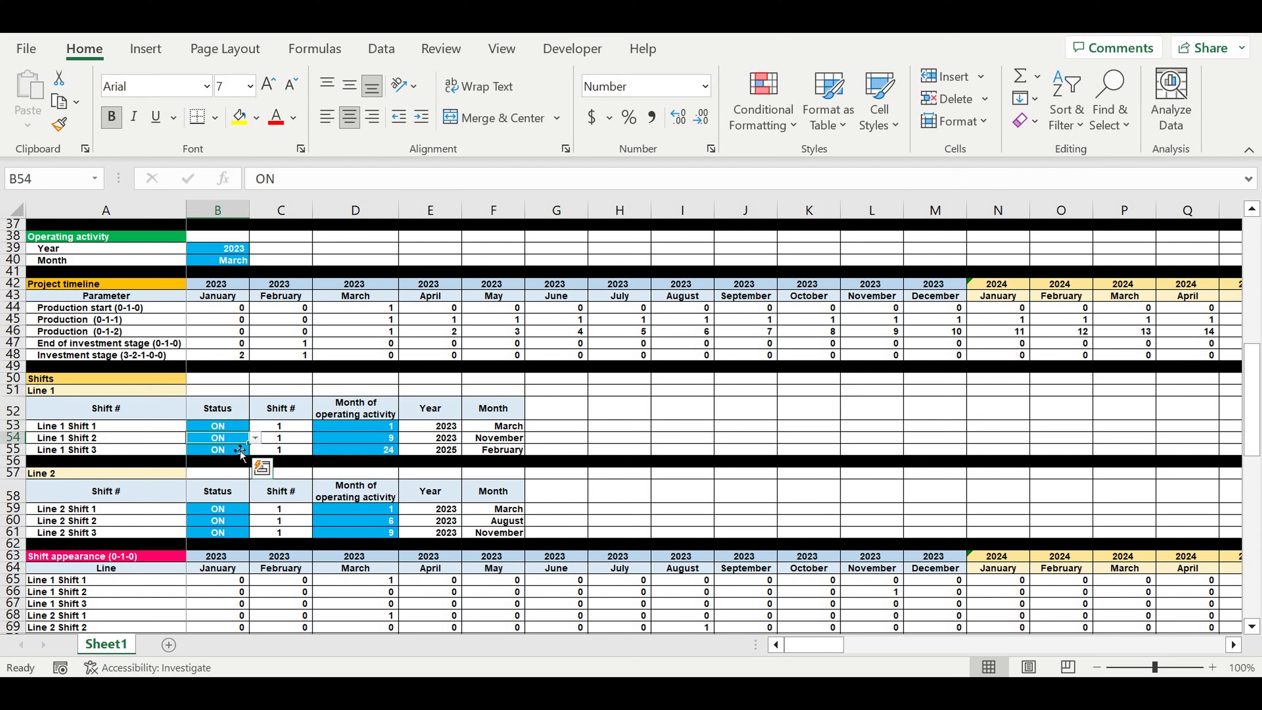
pyautogui.click(255, 438)
pyautogui.click(301, 442)
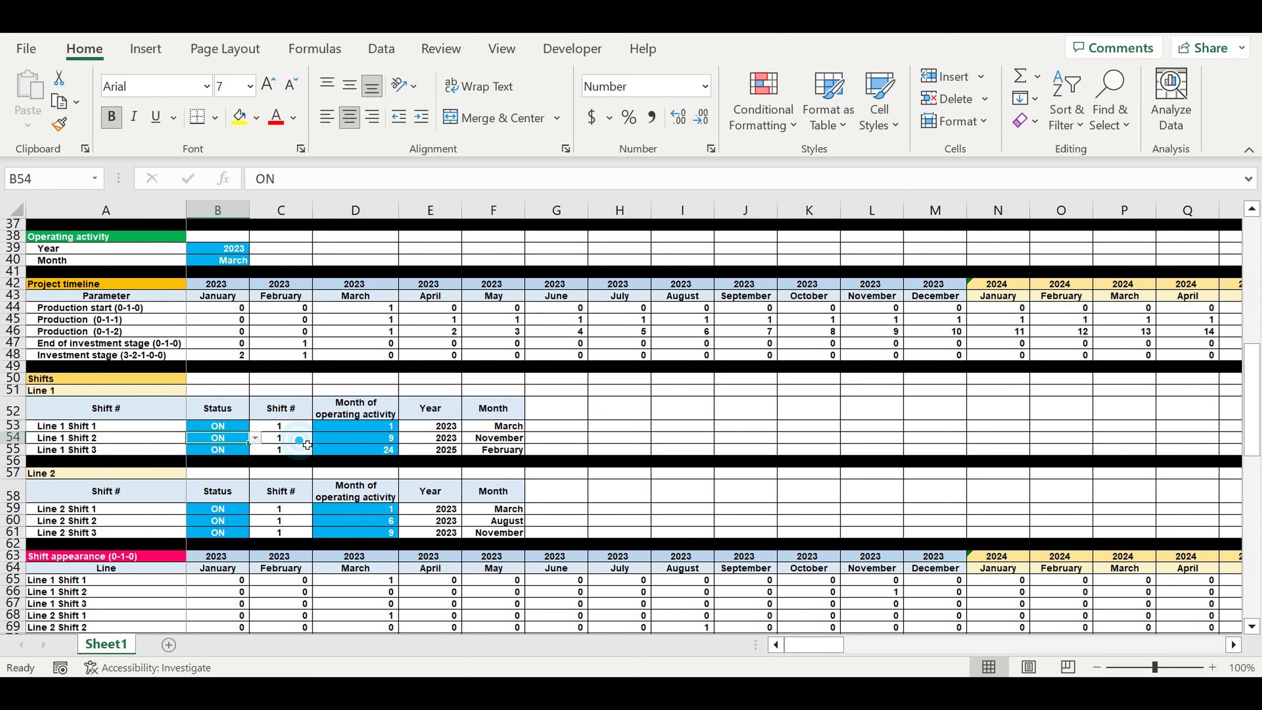
pyautogui.moveTo(370, 428); pyautogui.dragTo(379, 449)
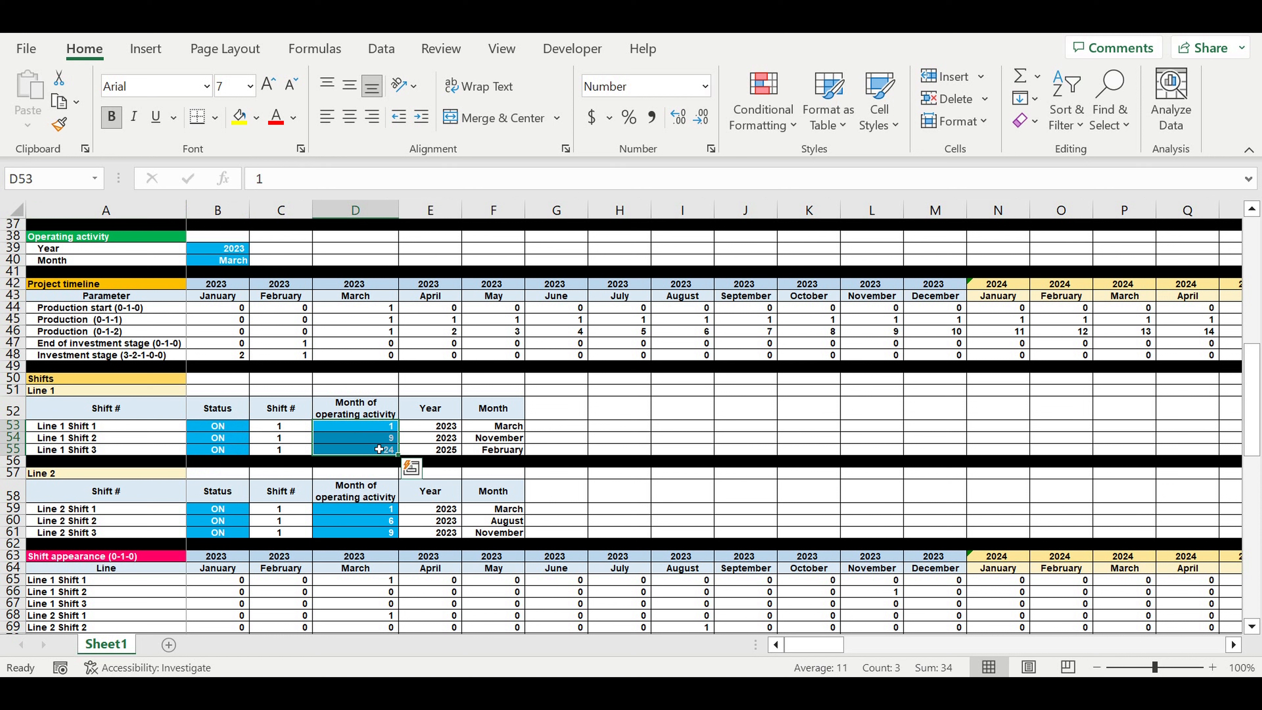
pyautogui.click(373, 429)
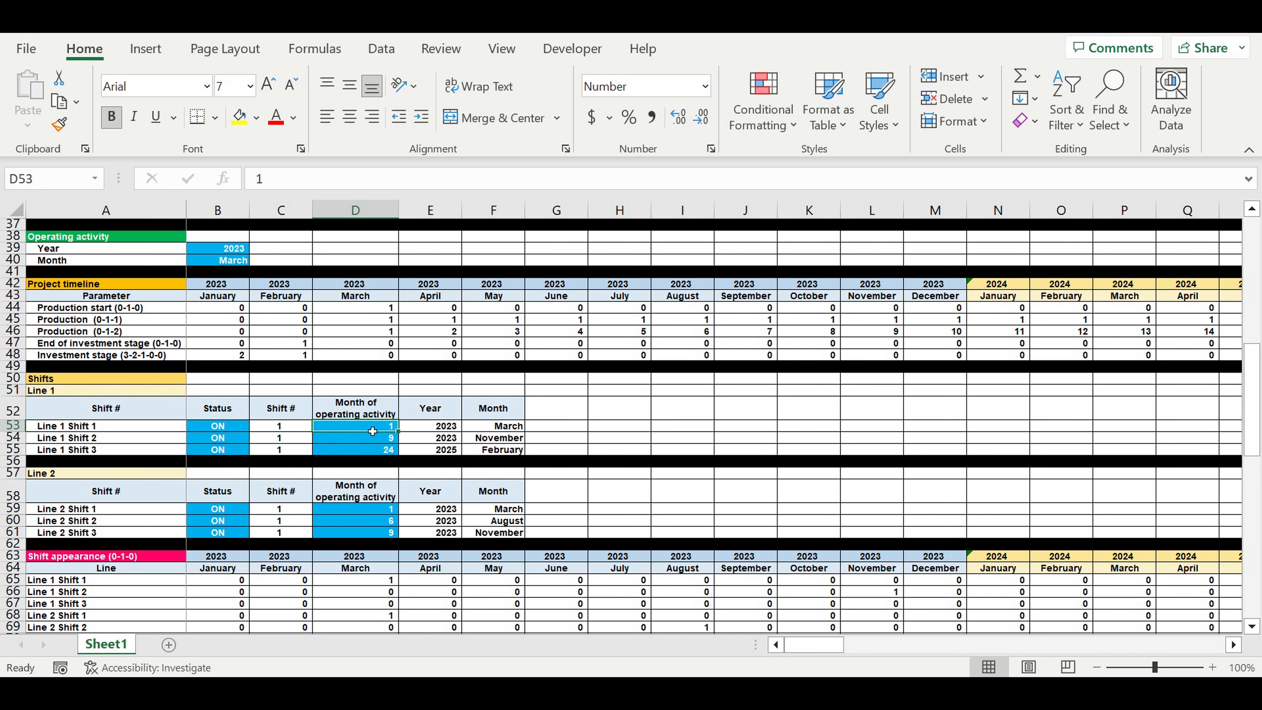
pyautogui.click(241, 430)
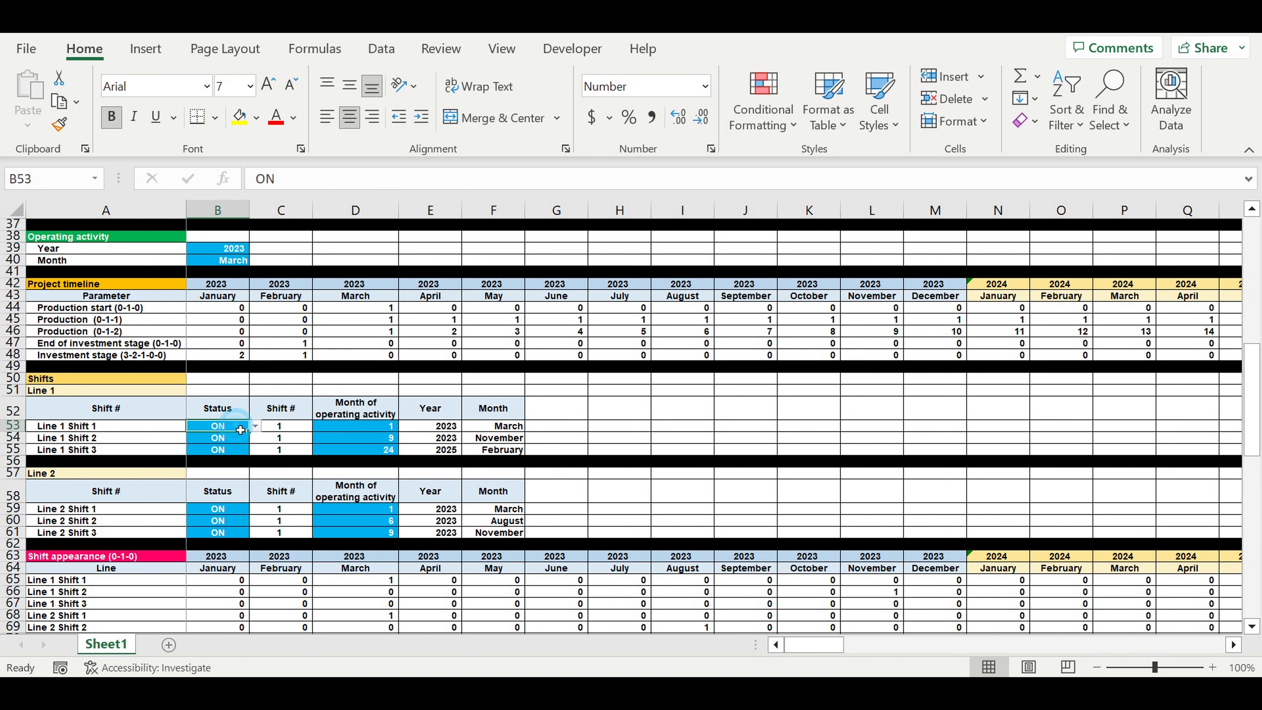
pyautogui.click(500, 428)
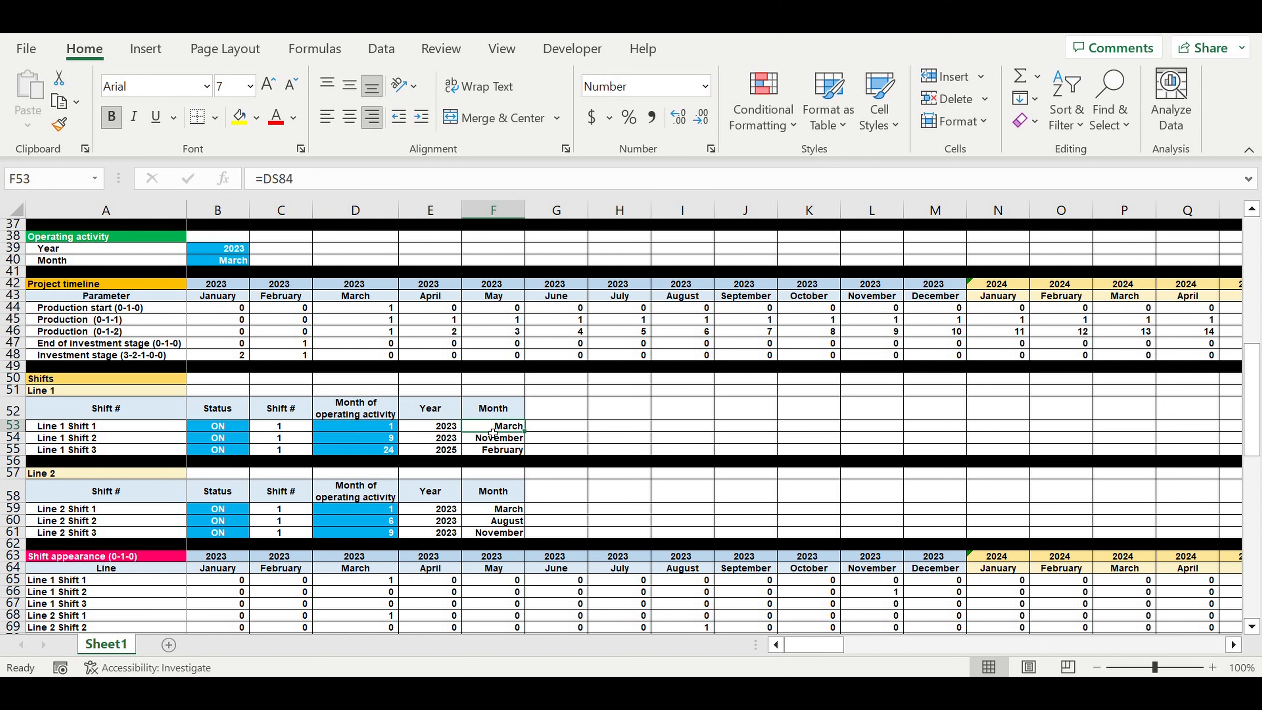
# - Set the month of operating activity for Line 1 Shift 2 to 12 and check its start year and month
pyautogui.click(365, 440)
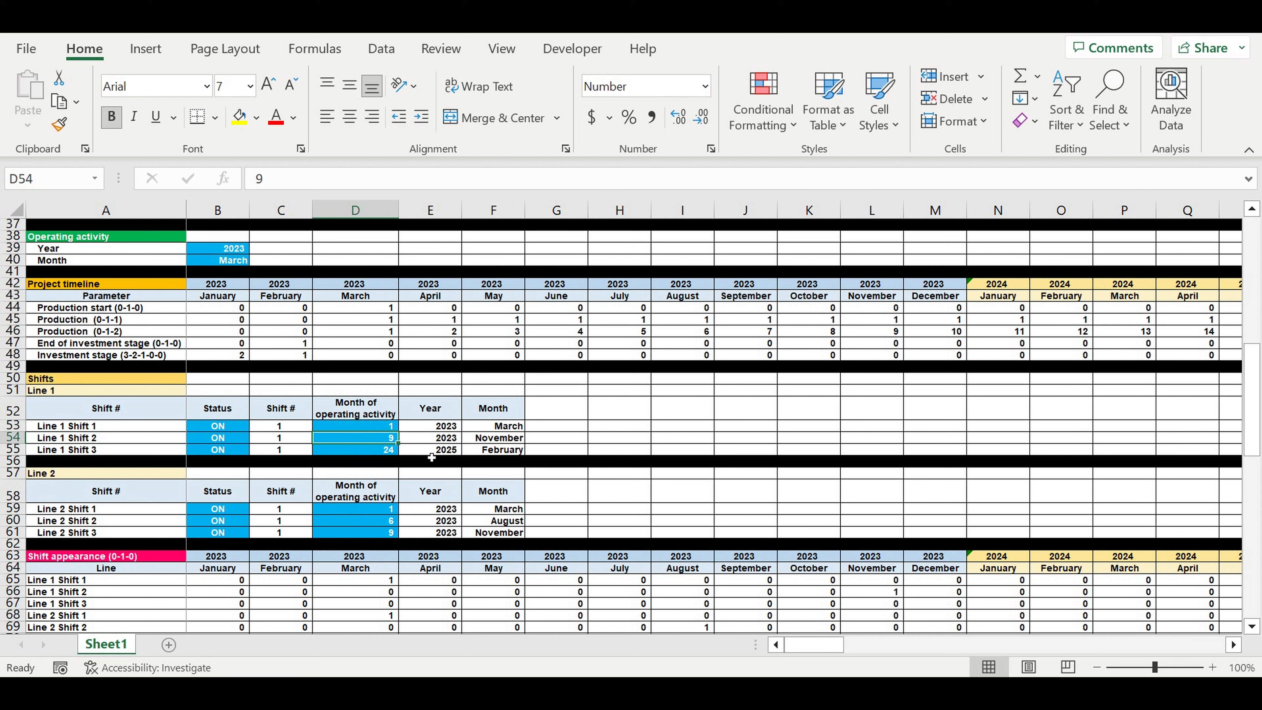
pyautogui.write('12')
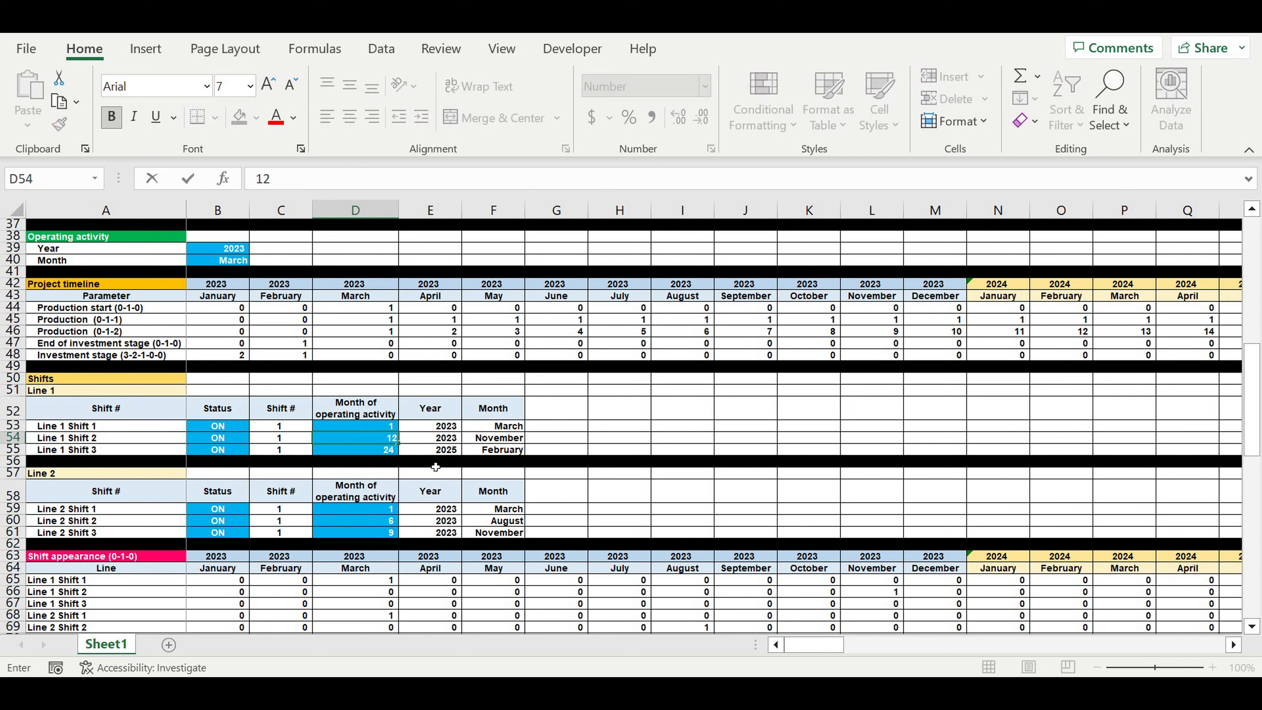
pyautogui.press('Return')
pyautogui.click(502, 441)
pyautogui.keyDown('shift'); pyautogui.click(449, 441); pyautogui.keyUp('shift')
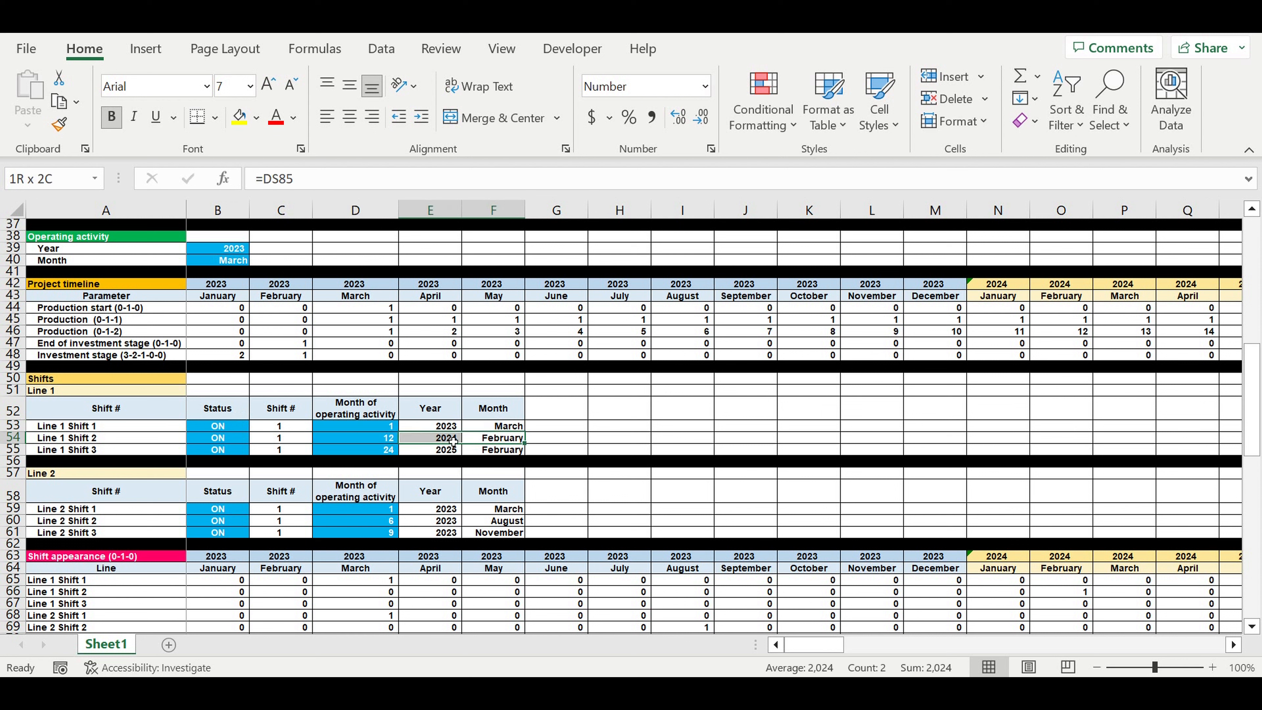
pyautogui.click(449, 442)
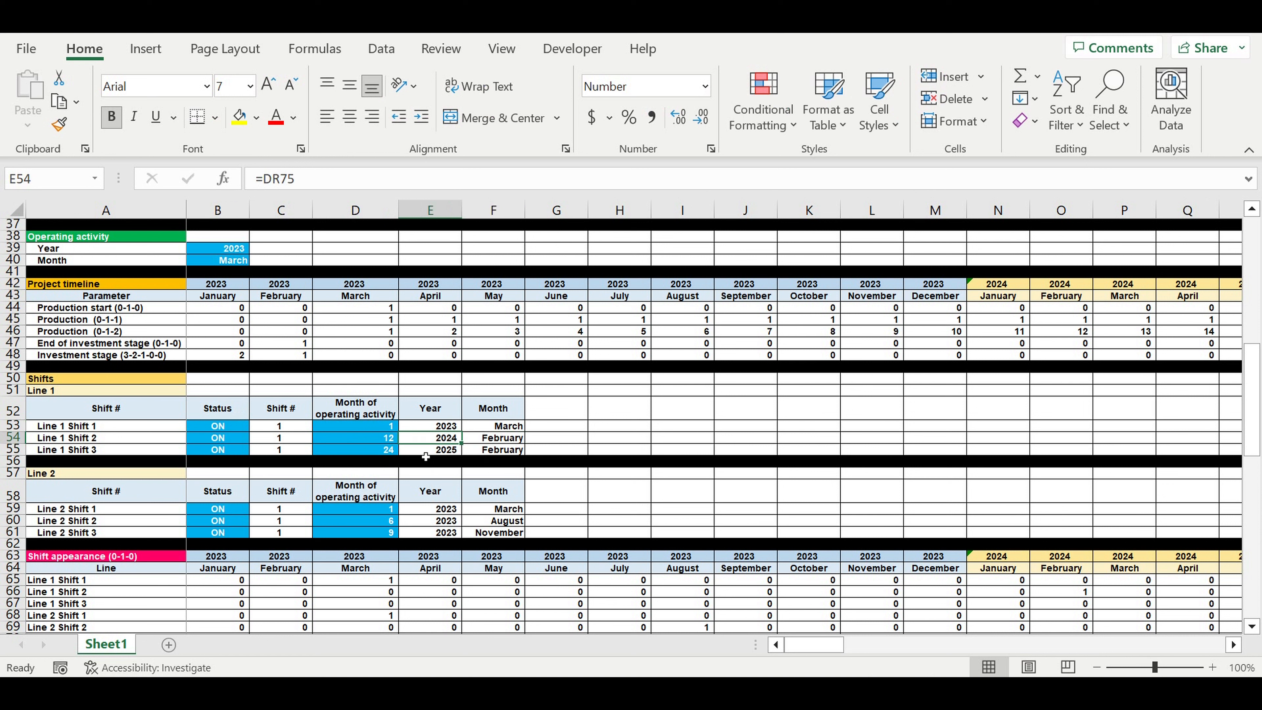
# - Set the month of operating activity for Line 1 Shift 3 to 18 and check its start year and month
pyautogui.click(367, 454)
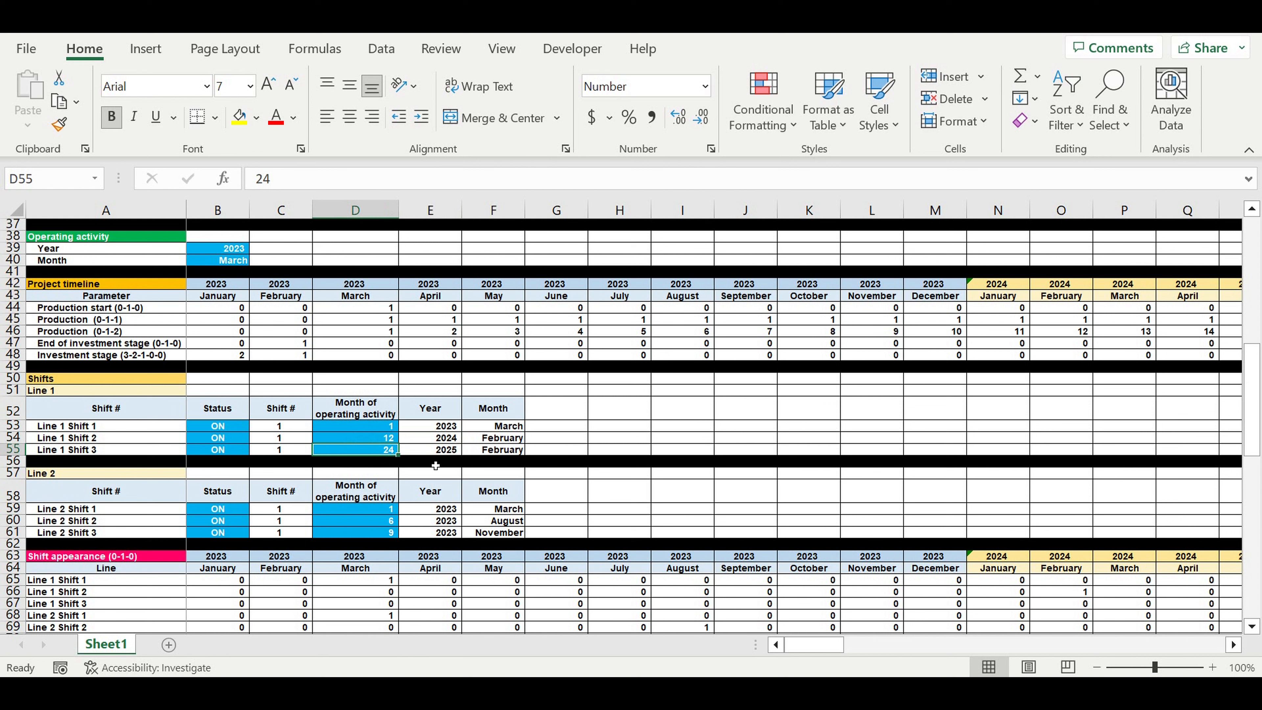
pyautogui.write('18')
pyautogui.press('Return')
pyautogui.moveTo(447, 451); pyautogui.dragTo(486, 453)
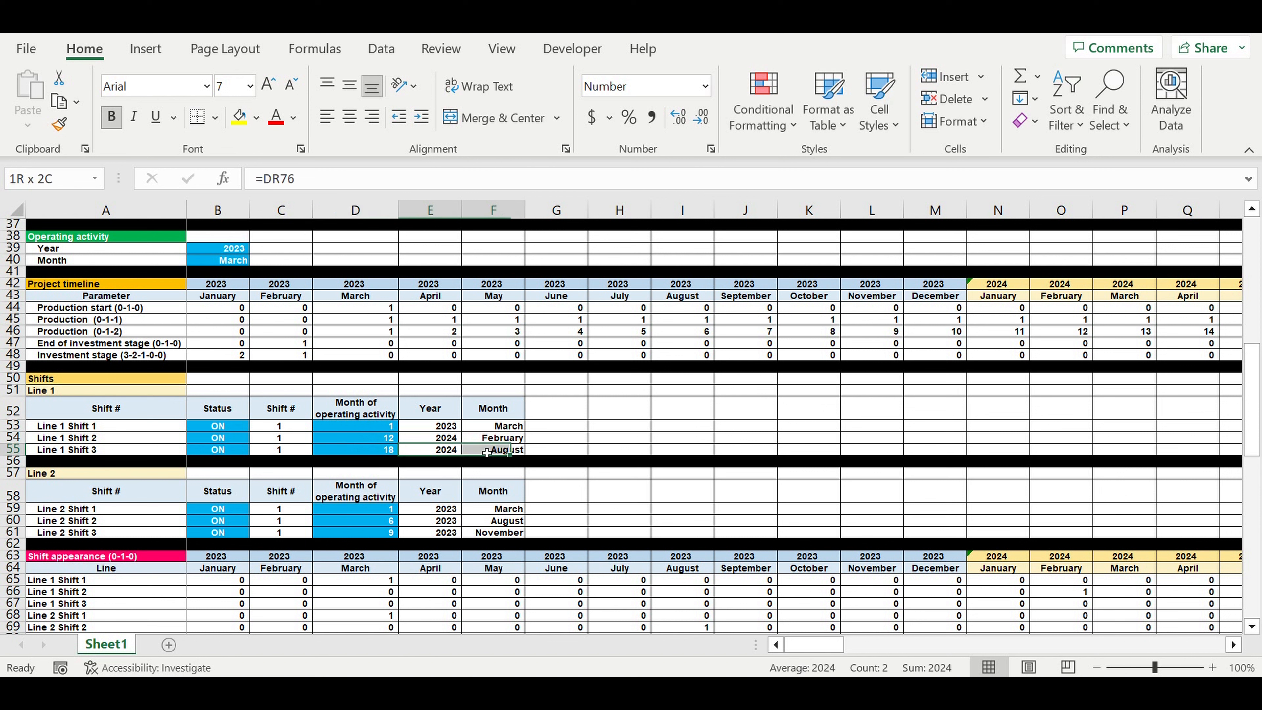
# - Review the month of operating activity and status inputs of Line 2 Shift 1
pyautogui.click(388, 506)
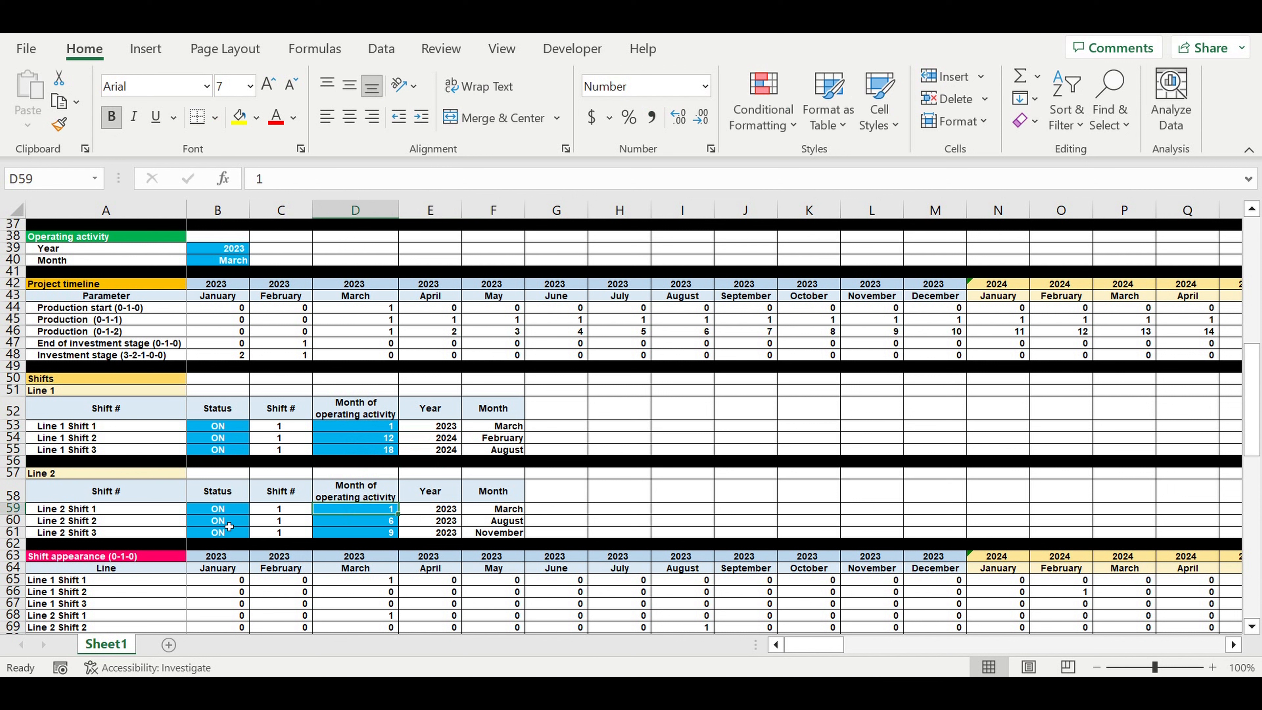
pyautogui.click(118, 477)
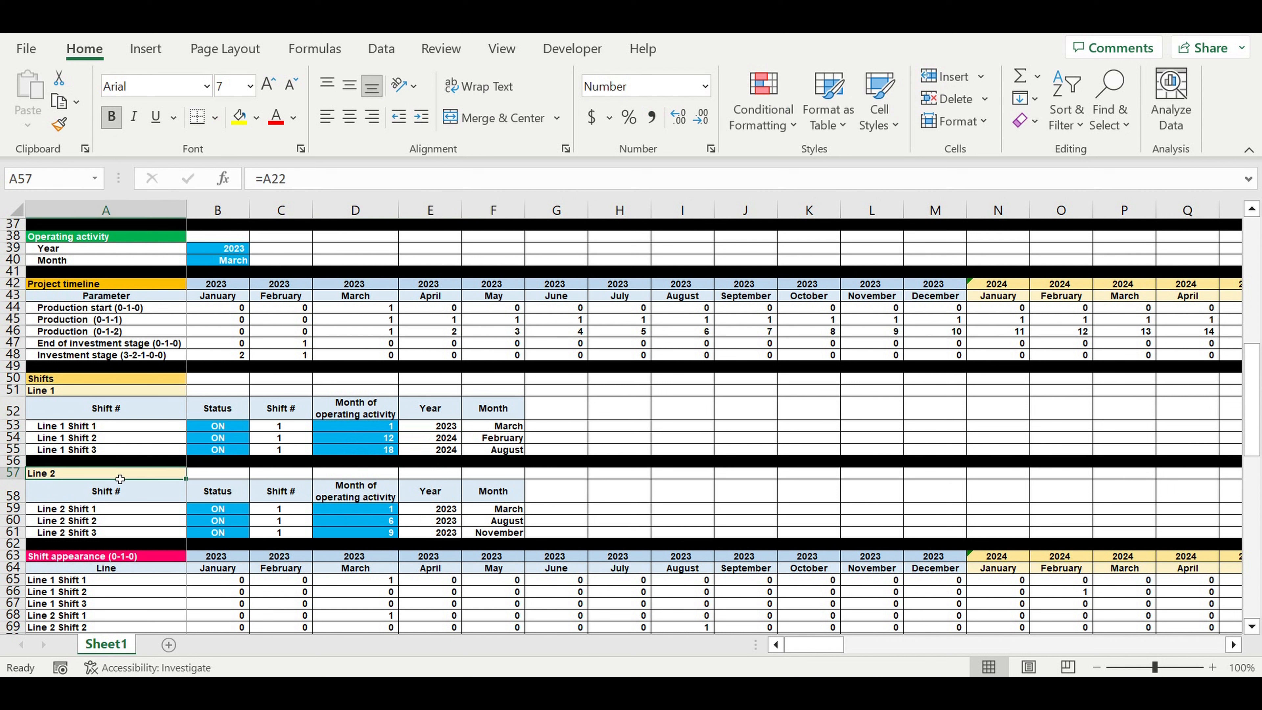
pyautogui.click(228, 512)
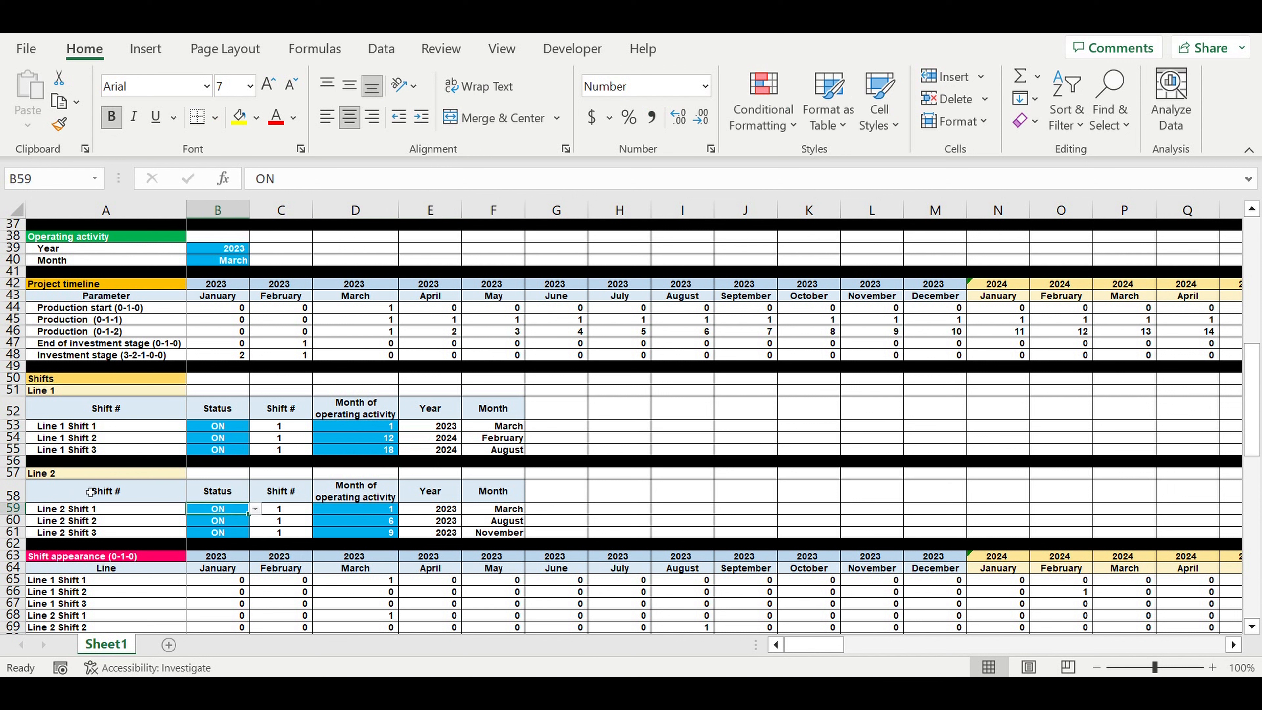
# - Review the shift duration input and the workdays per month for January to December of the typical year
pyautogui.scroll(-3, 115, 487)
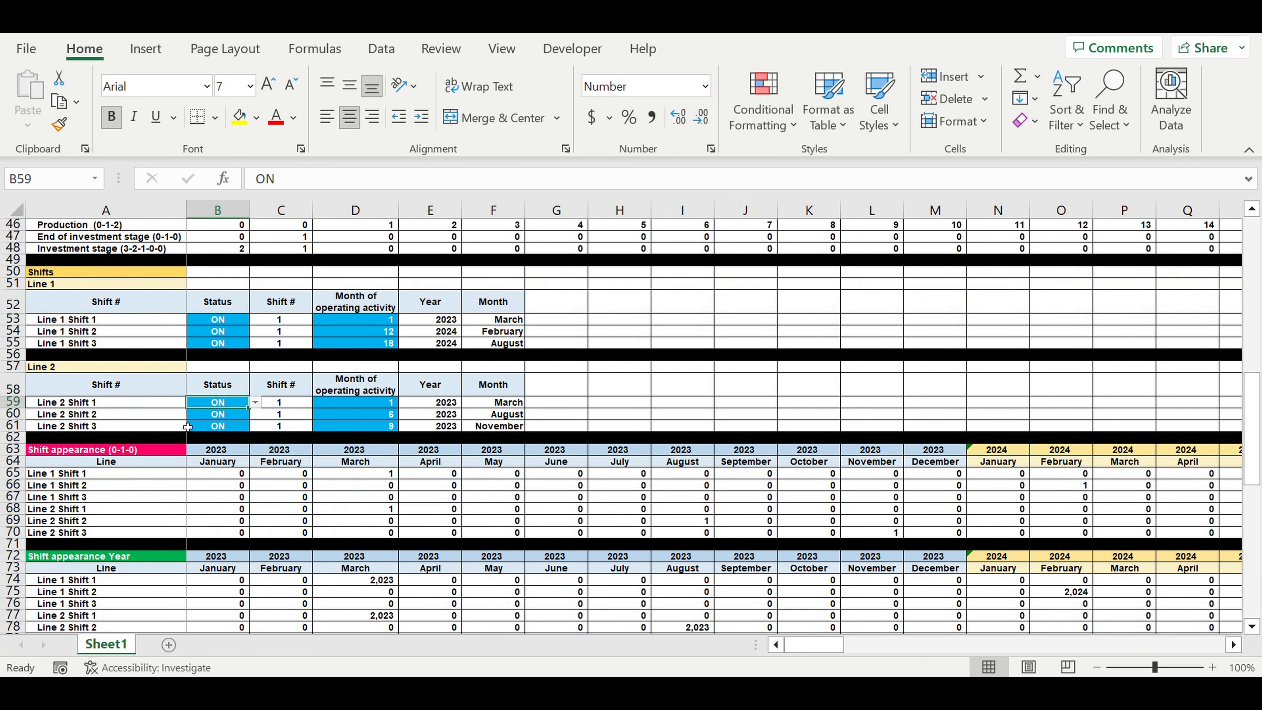
pyautogui.scroll(-6, 187, 427)
pyautogui.scroll(-6, 189, 435)
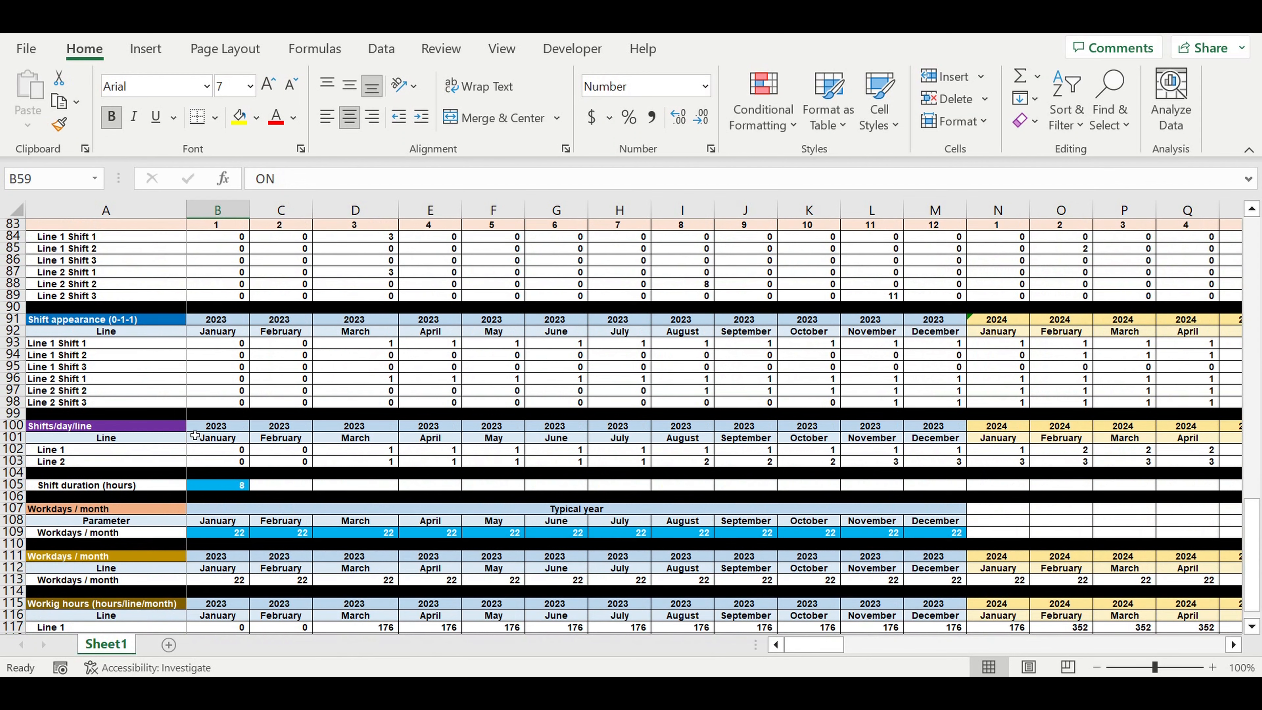
pyautogui.scroll(-1, 195, 436)
pyautogui.click(213, 451)
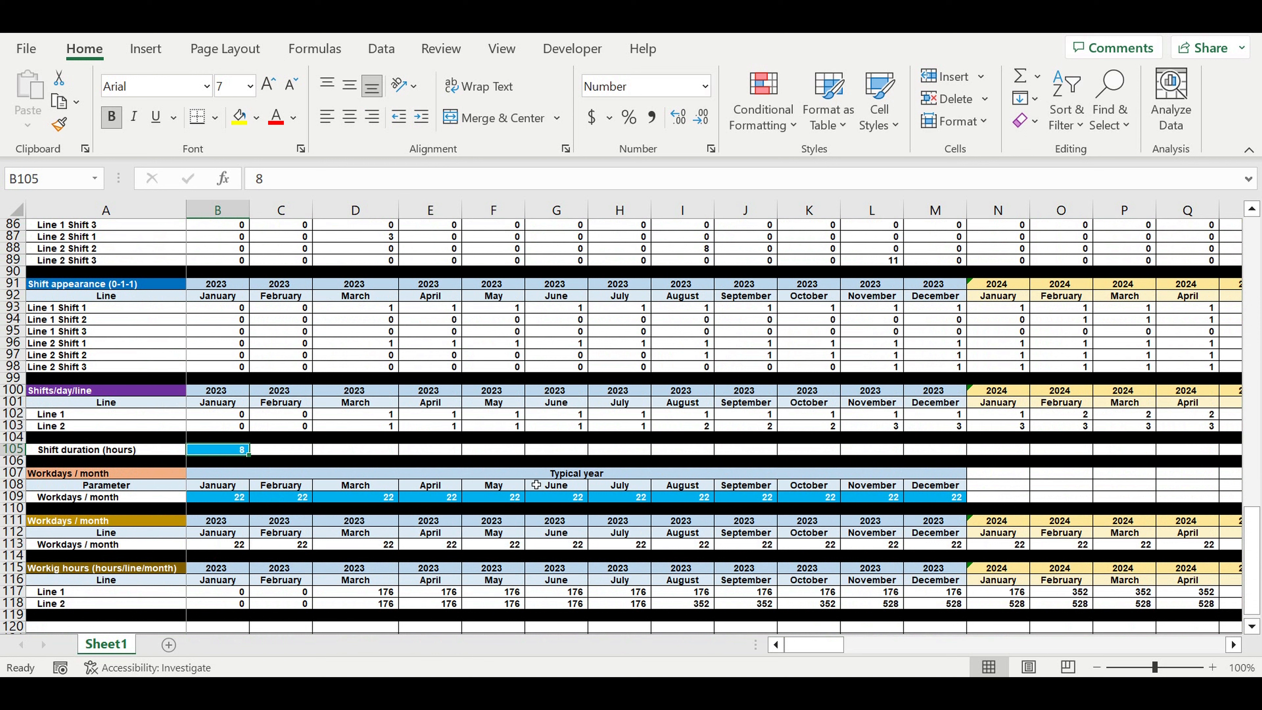
pyautogui.click(510, 478)
pyautogui.moveTo(223, 500); pyautogui.dragTo(927, 509)
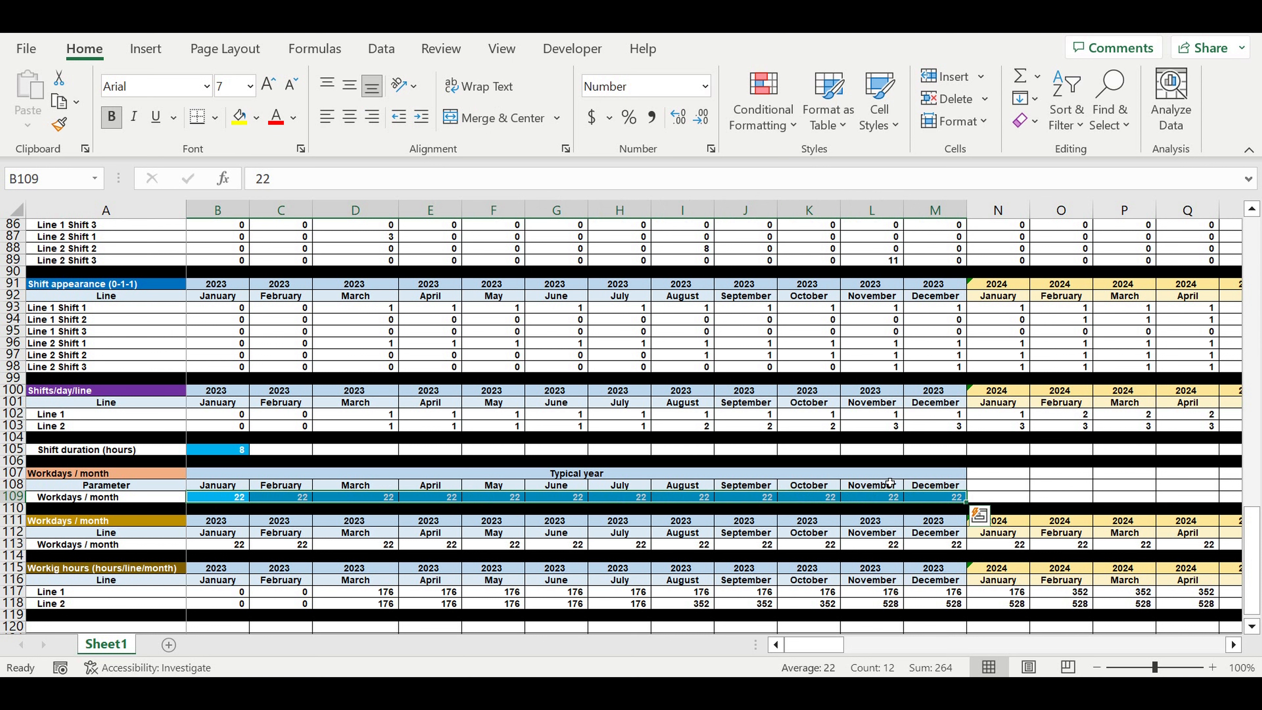
# - Review the working hours of Line 1 and the March 2023 working hours formulas of both lines
pyautogui.scroll(-4, 815, 518)
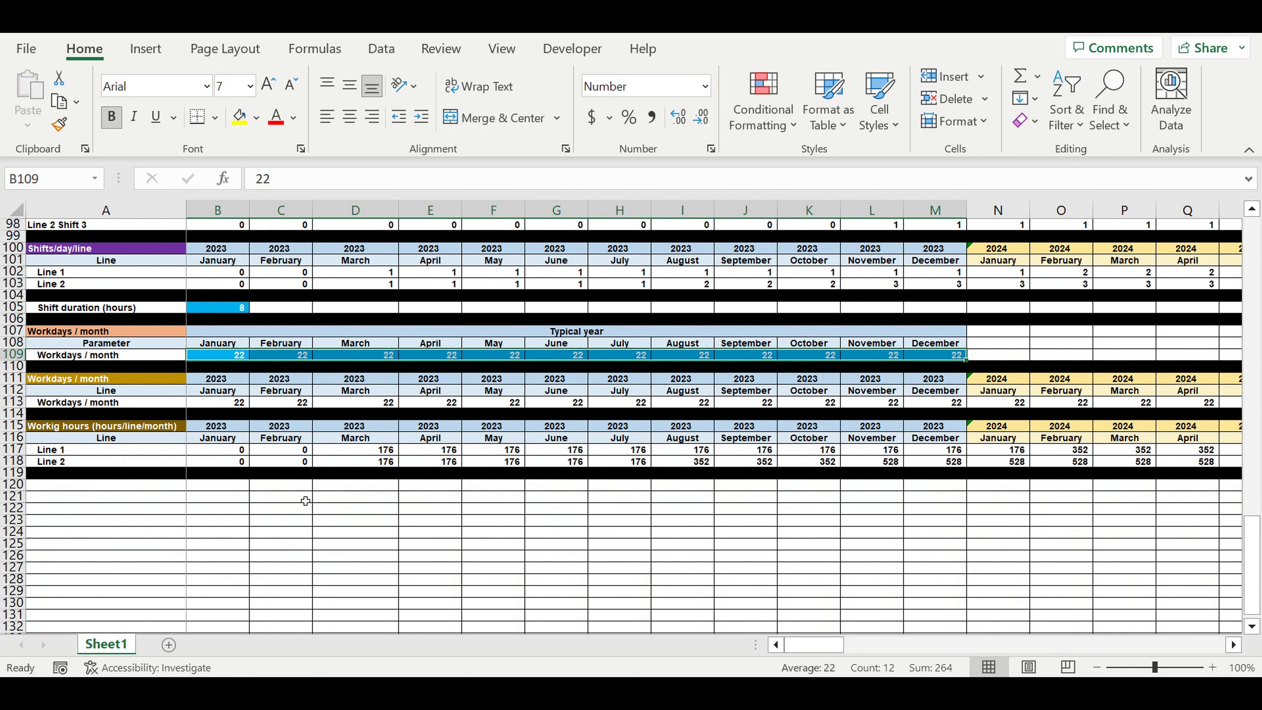
pyautogui.click(13, 450)
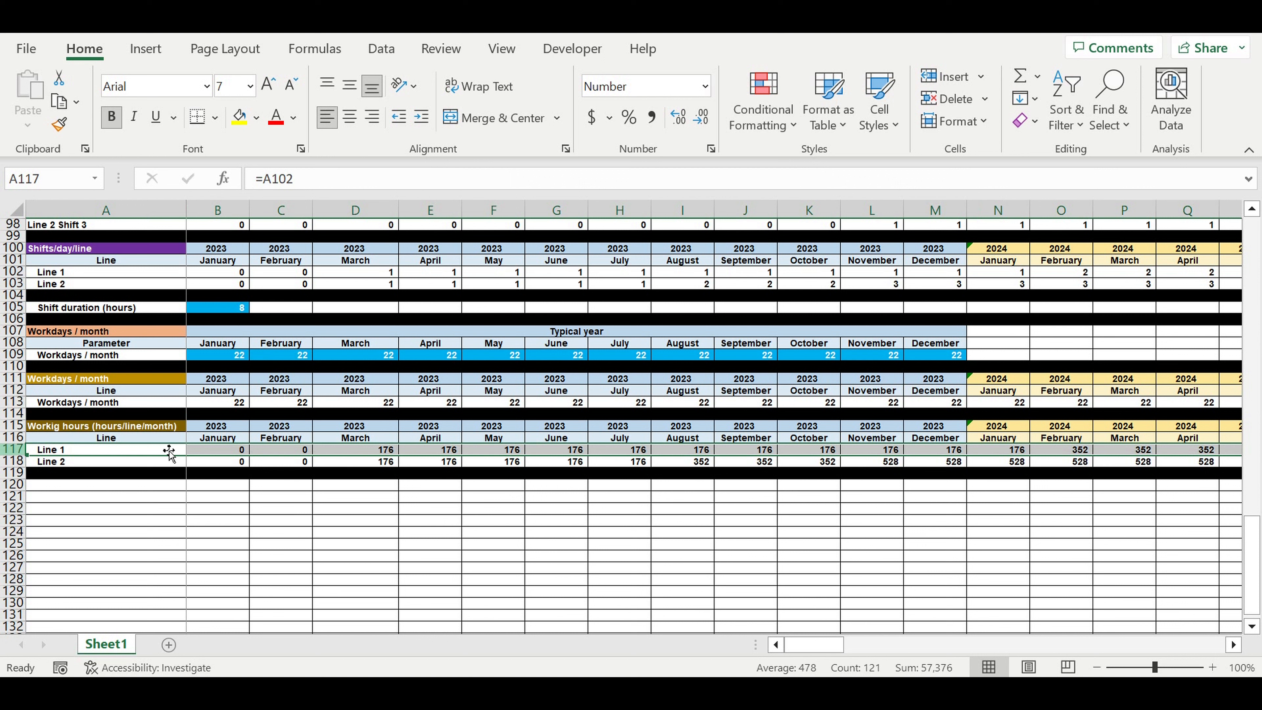
pyautogui.click(381, 451)
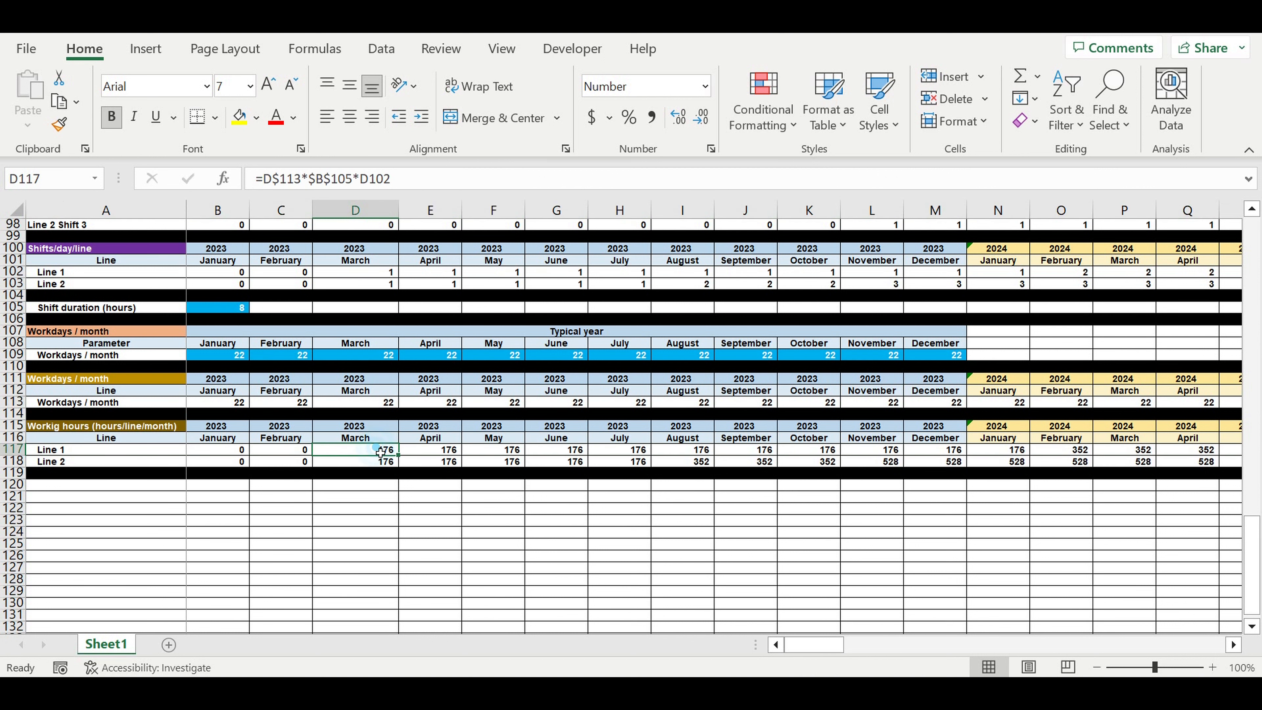
pyautogui.click(373, 466)
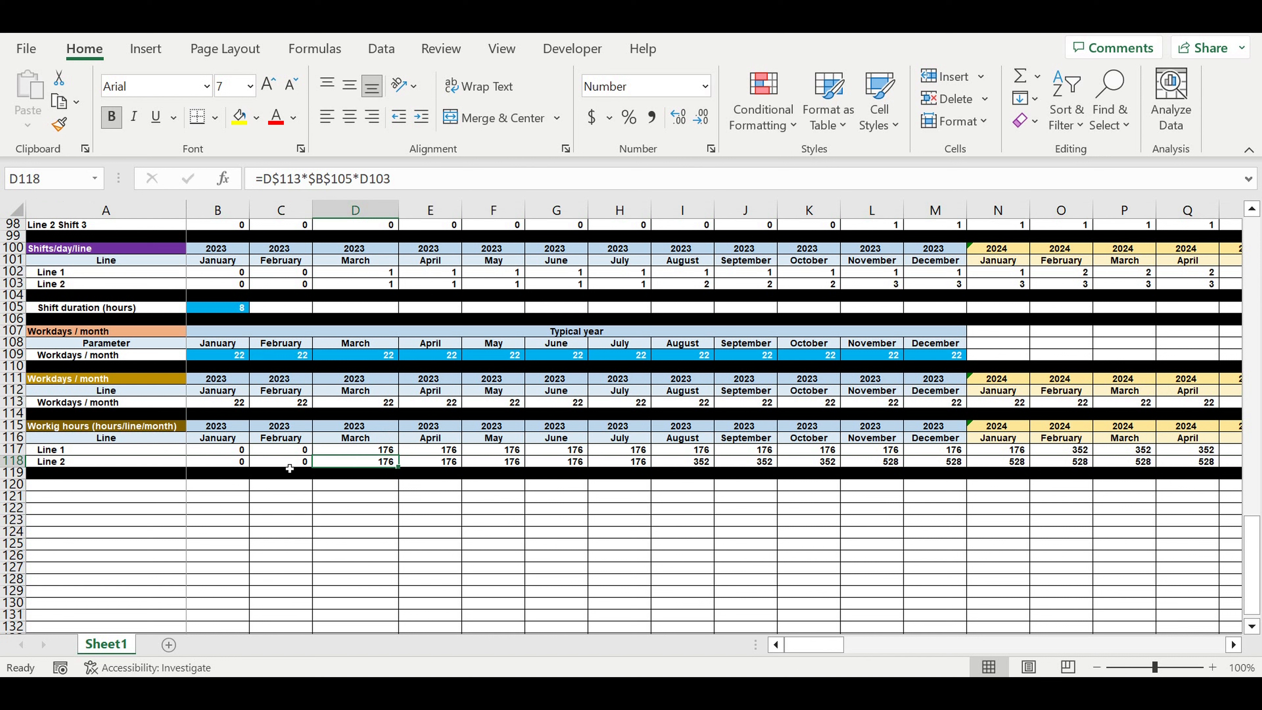
# - Correct the misspelled heading in A115 to "Working hours (hours/line/month)"
pyautogui.click(42, 426)
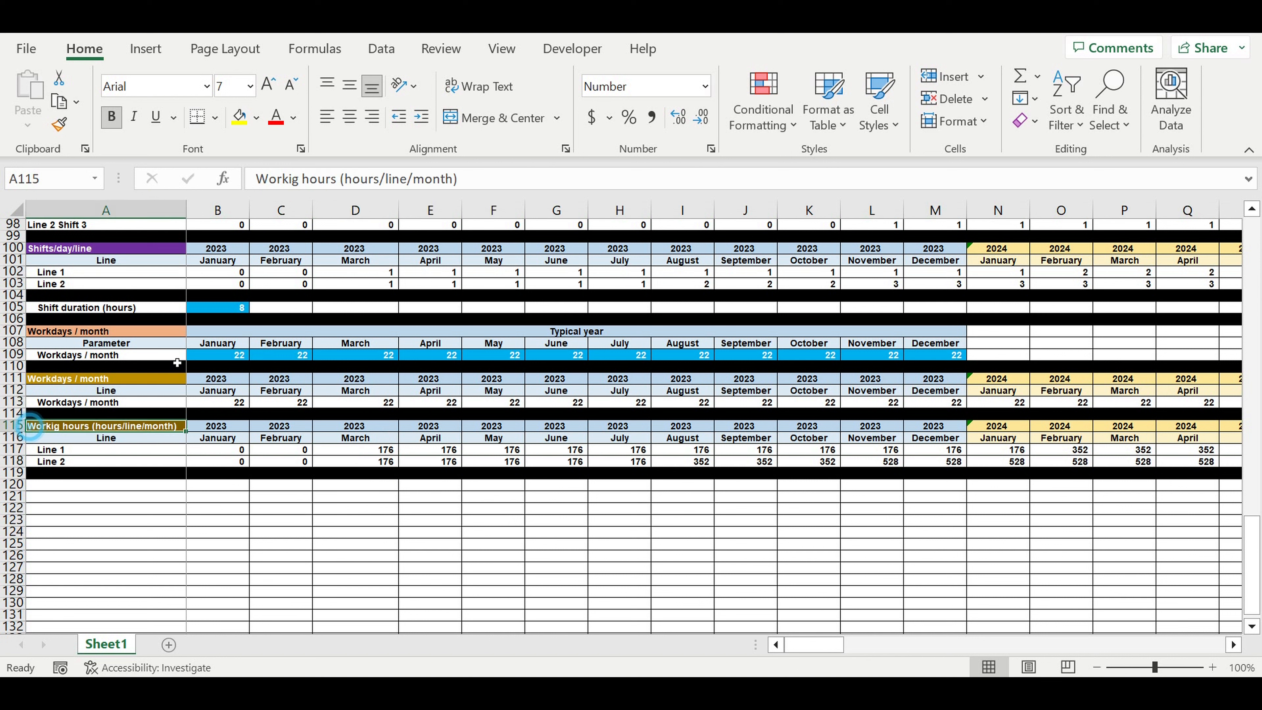
pyautogui.click(289, 179)
pyautogui.write('n')
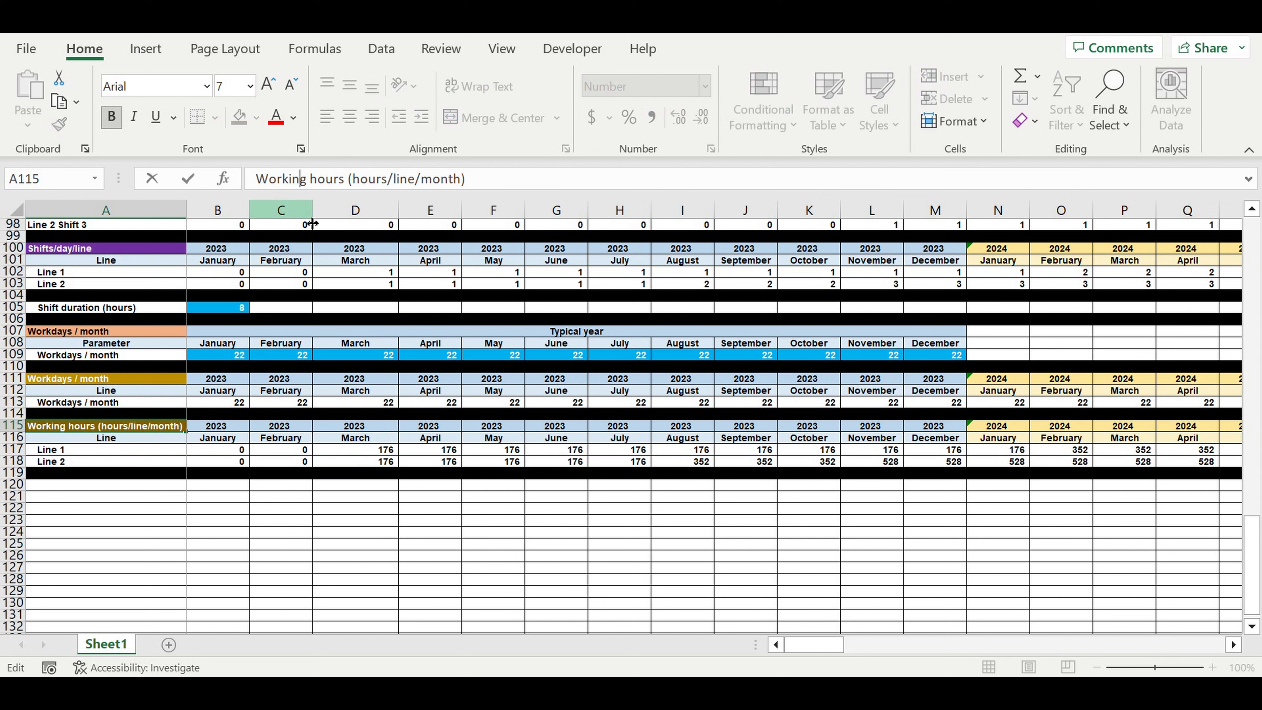
pyautogui.press('Return')
pyautogui.click(405, 522)
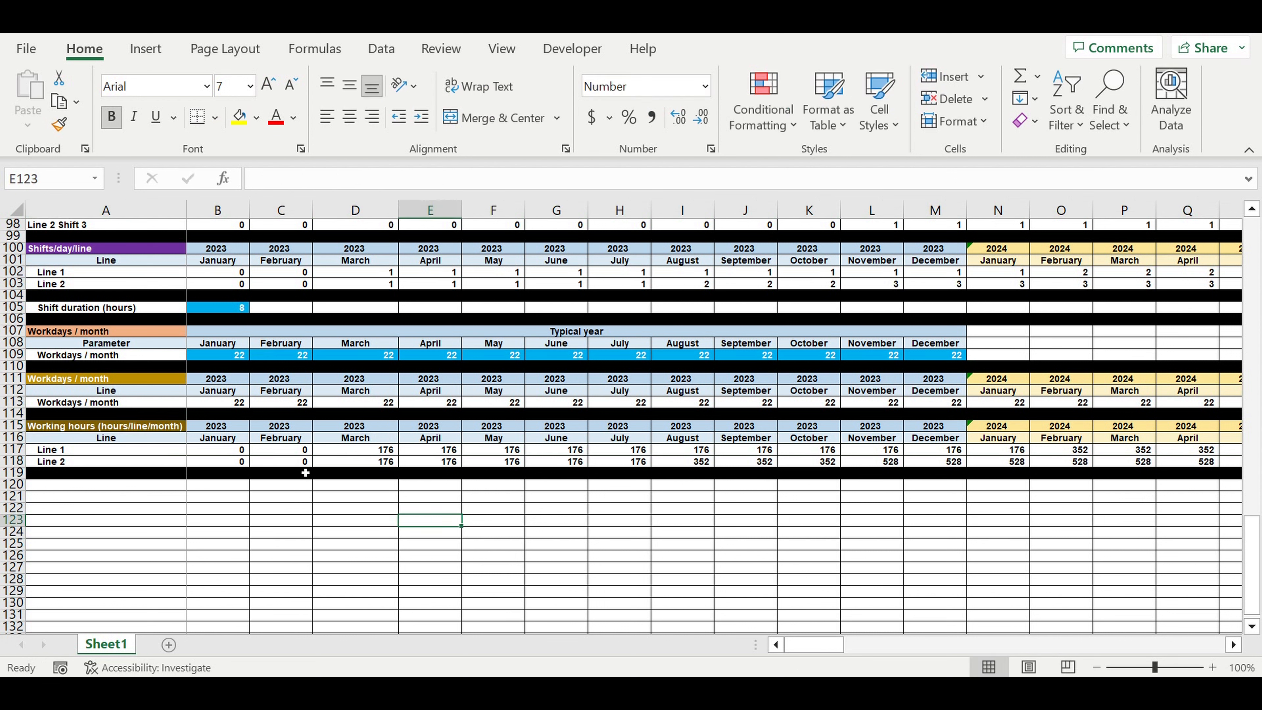
# - Check the March working hours formula of Line 1 and the input and final production speeds of Products A and B
pyautogui.click(376, 454)
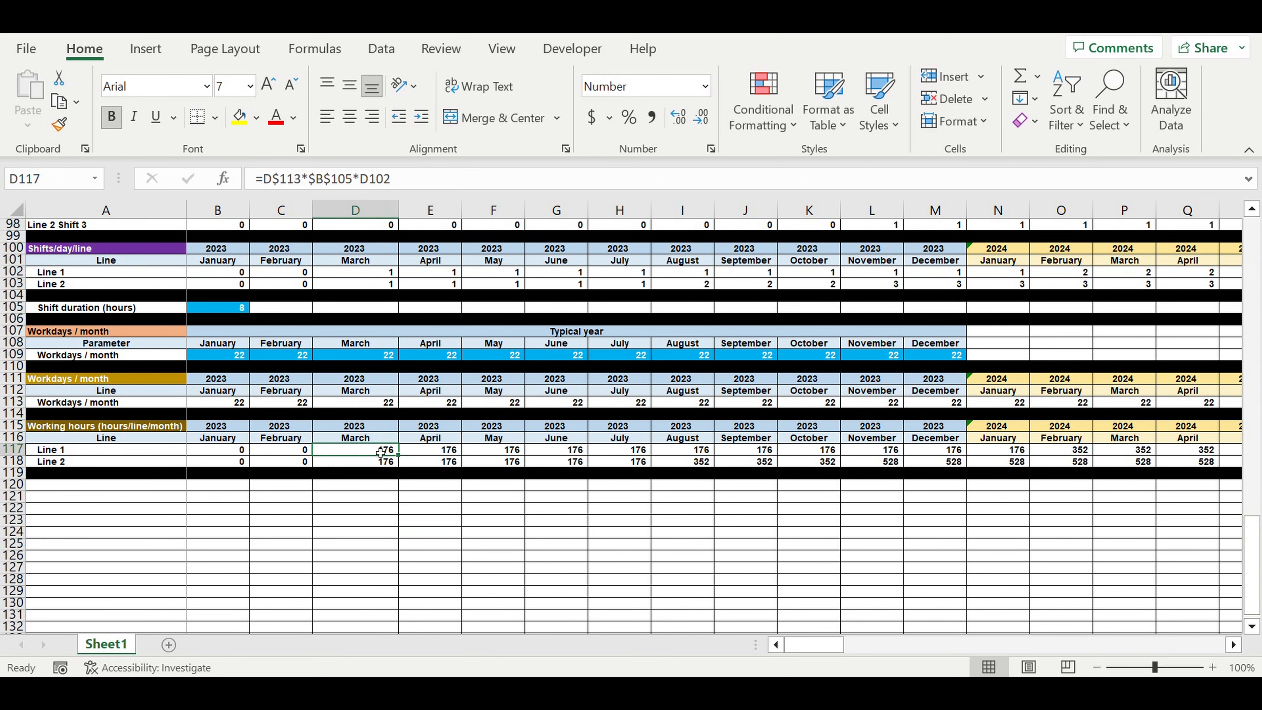
pyautogui.moveTo(1254, 535); pyautogui.dragTo(1252, 236)
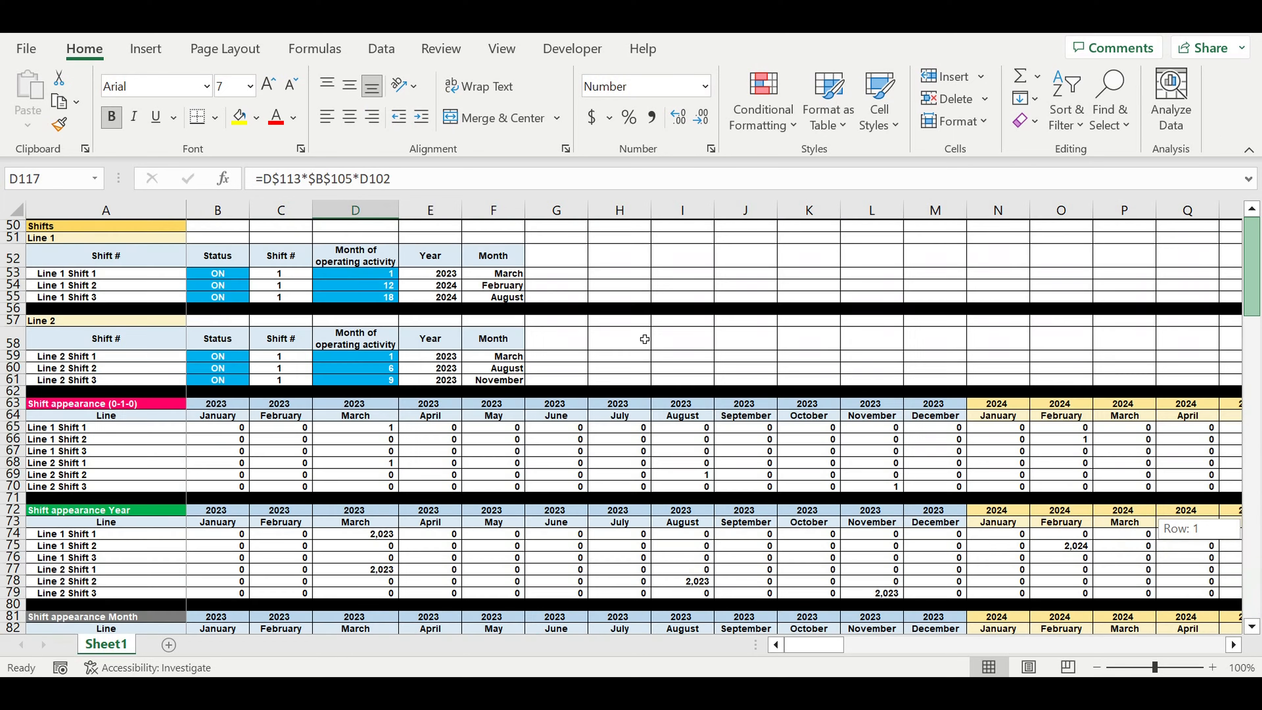
pyautogui.scroll(16, 494, 299)
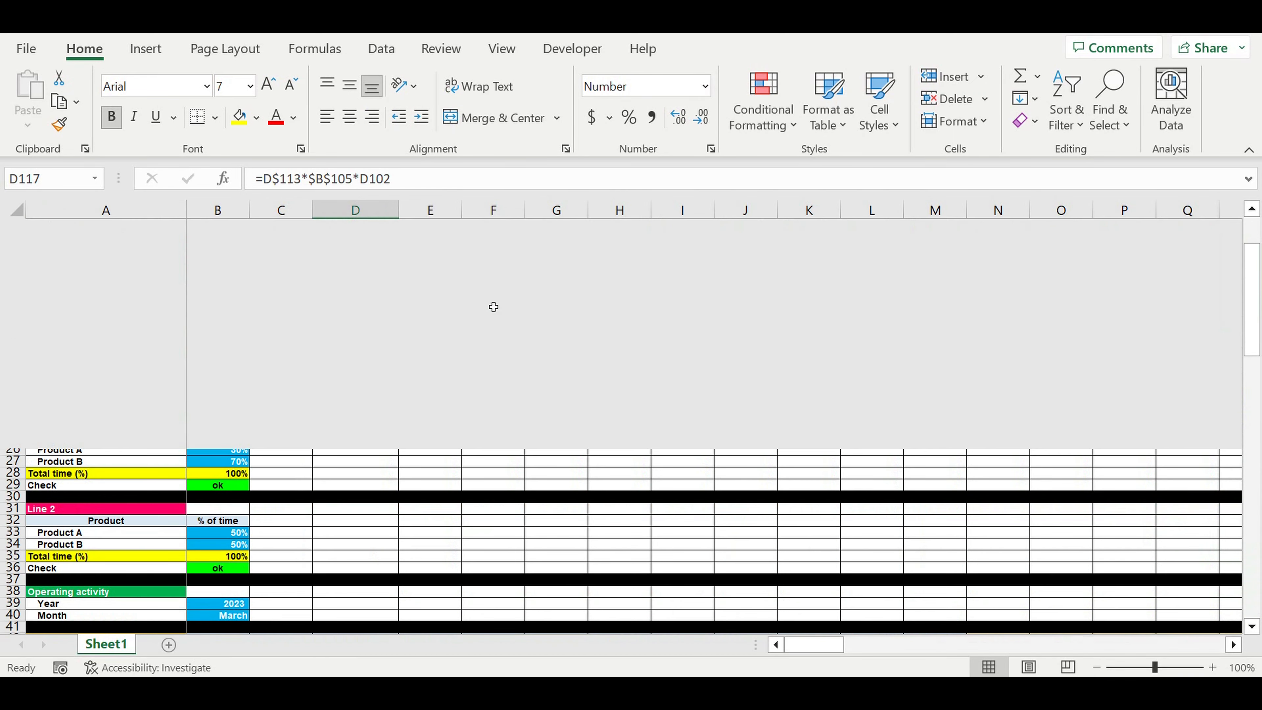
pyautogui.moveTo(370, 440); pyautogui.dragTo(371, 448)
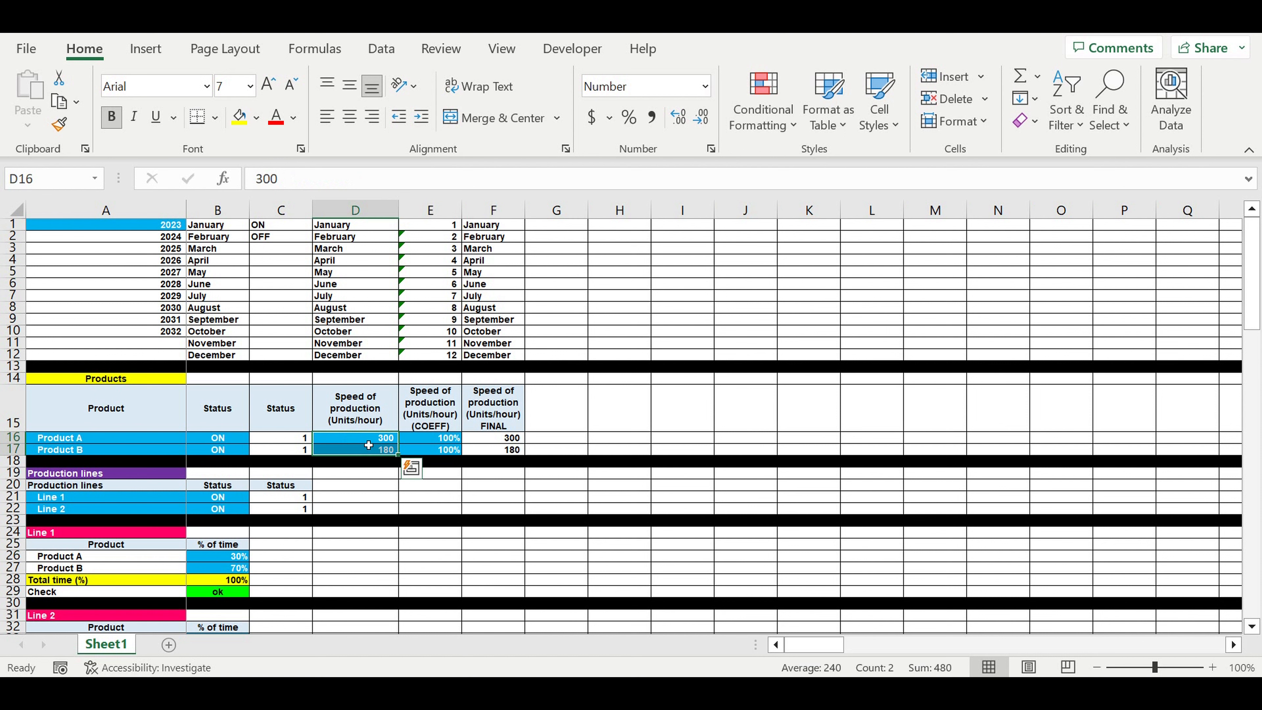
pyautogui.click(357, 422)
pyautogui.moveTo(512, 438); pyautogui.dragTo(512, 448)
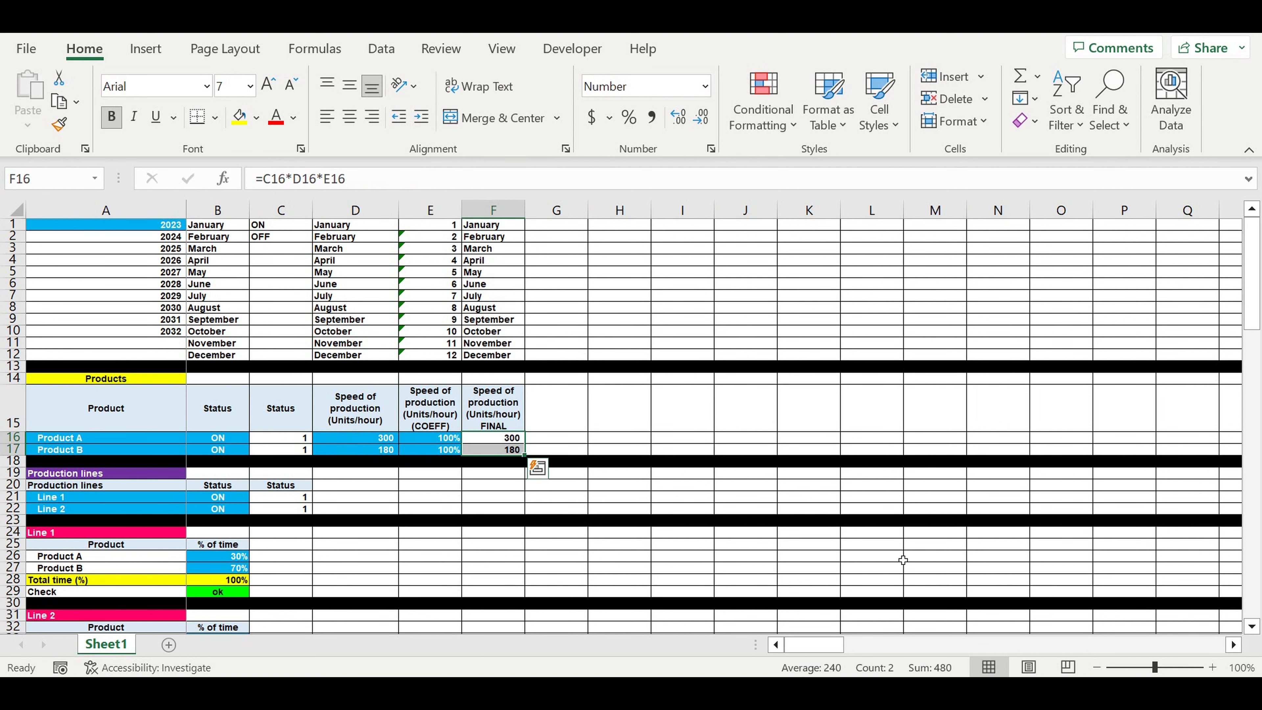
pyautogui.moveTo(1253, 323); pyautogui.dragTo(1253, 323)
pyautogui.moveTo(1259, 604); pyautogui.dragTo(1260, 605)
pyautogui.scroll(-3, 566, 491)
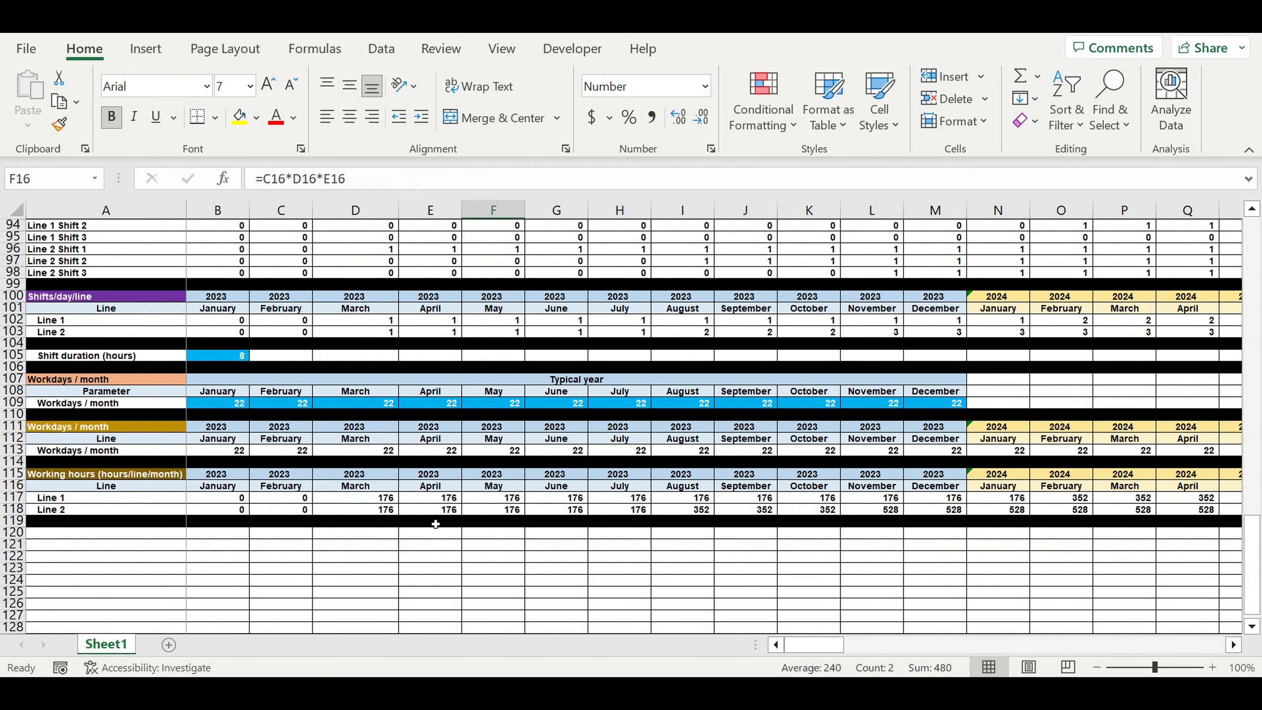
# - Copy the working hours header rows 115 and 116 to rows 120 and 121
pyautogui.click(268, 550)
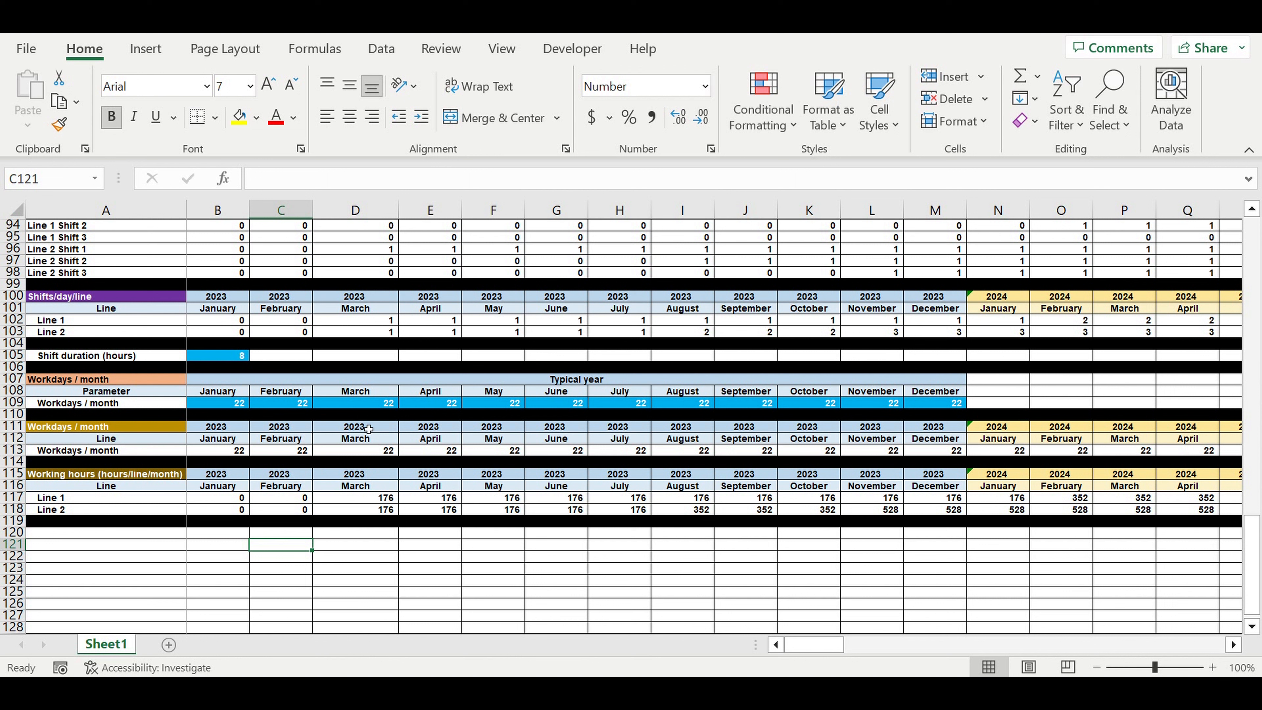
pyautogui.click(393, 568)
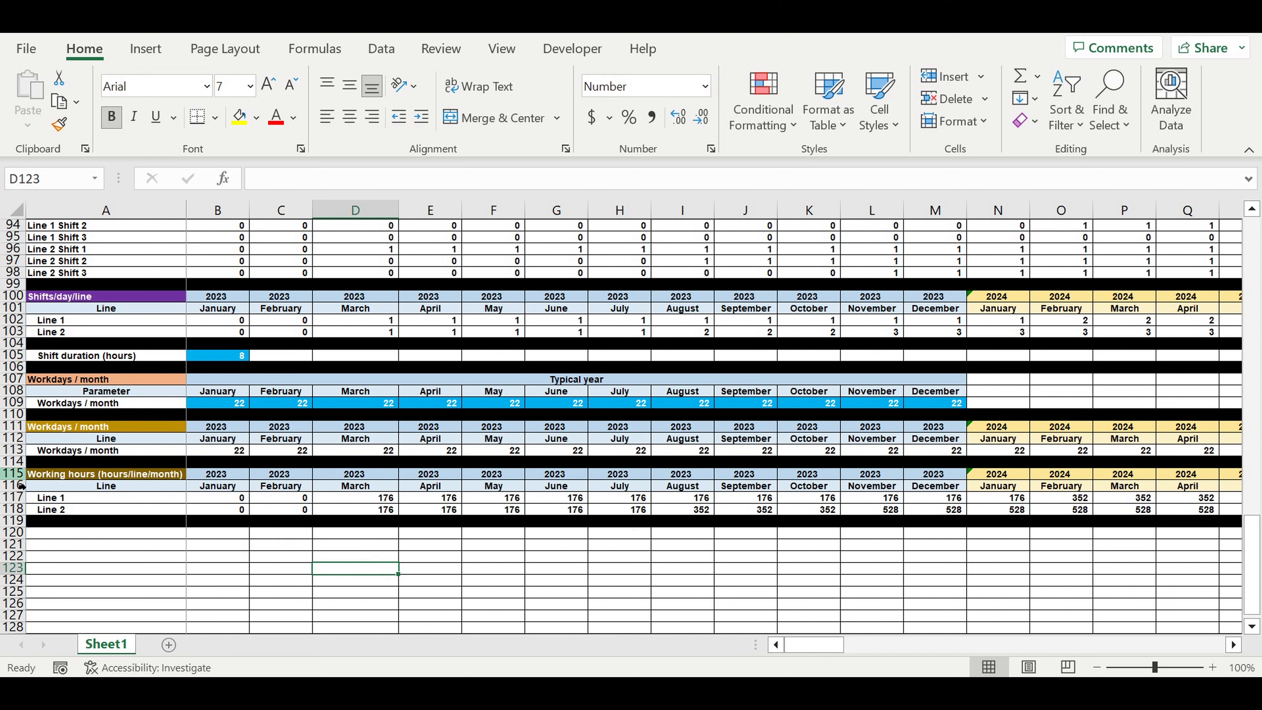
pyautogui.moveTo(14, 476); pyautogui.dragTo(8, 486)
pyautogui.hotkey('ctrl', 'c')
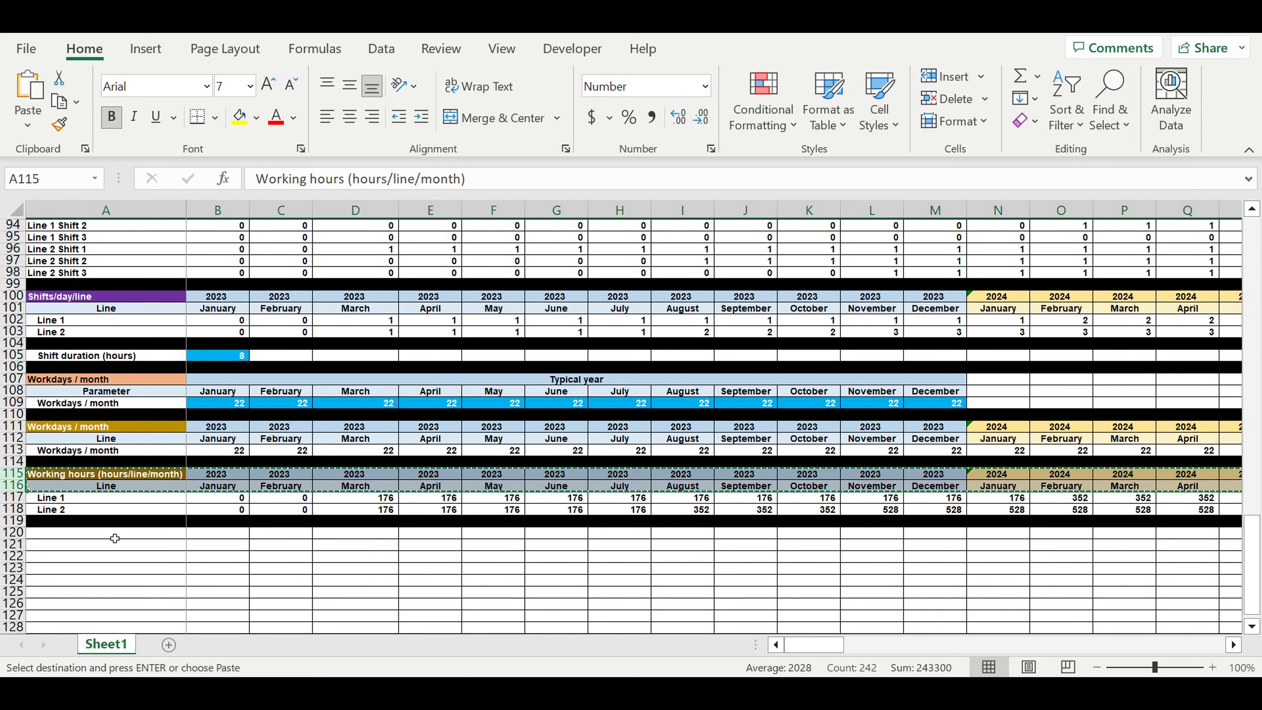
pyautogui.click(115, 538)
pyautogui.hotkey('ctrl', 'v')
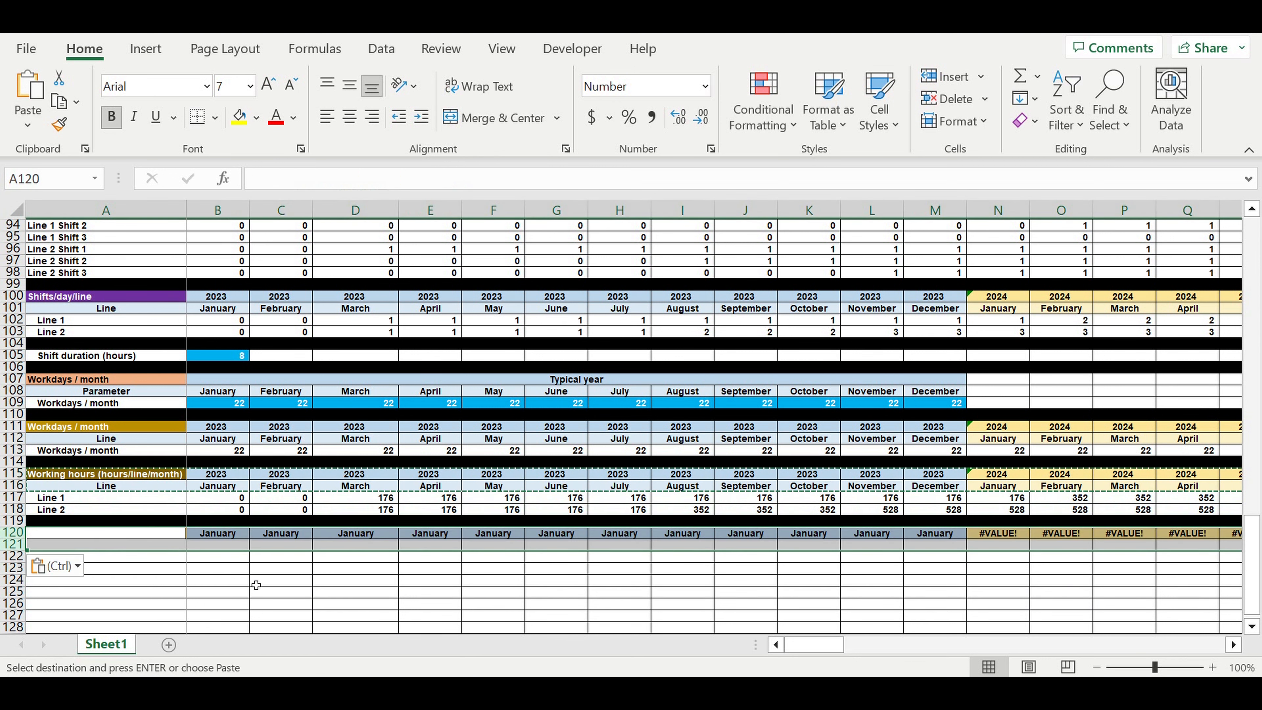
pyautogui.click(268, 581)
# - Link the first year cell B120 of the new header to the year in B115
pyautogui.click(225, 538)
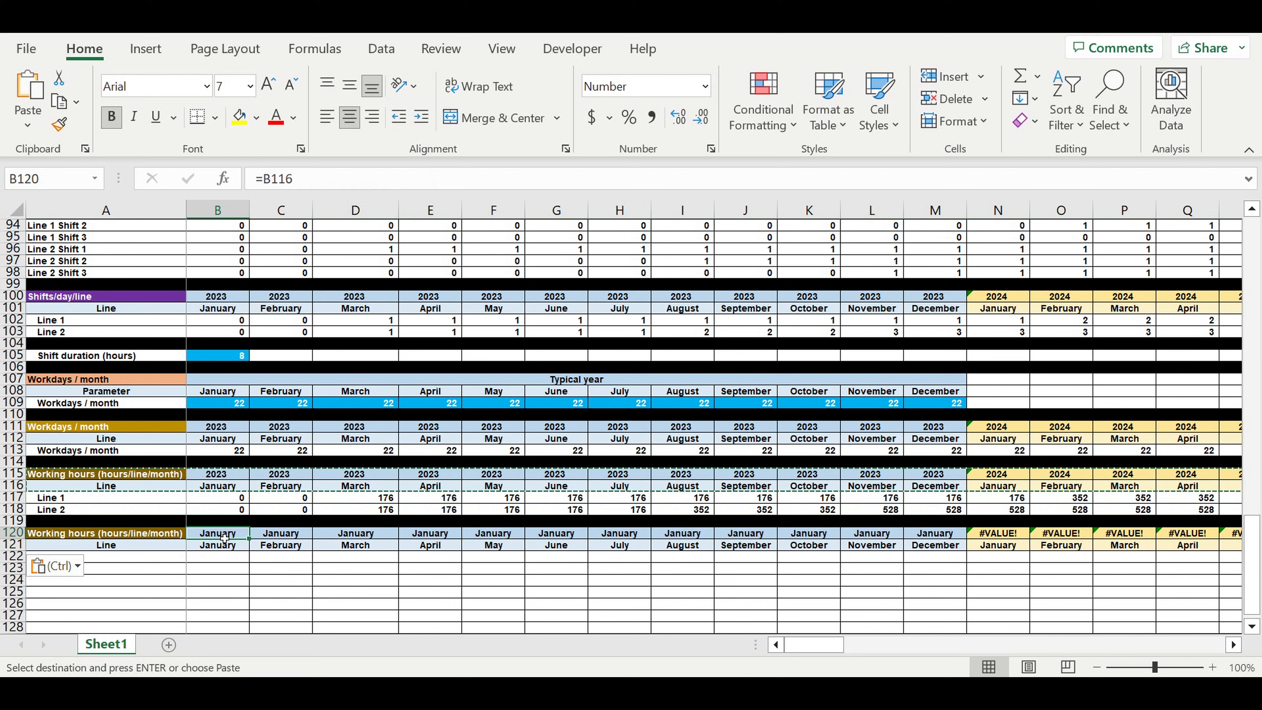
pyautogui.write('=')
pyautogui.click(211, 476)
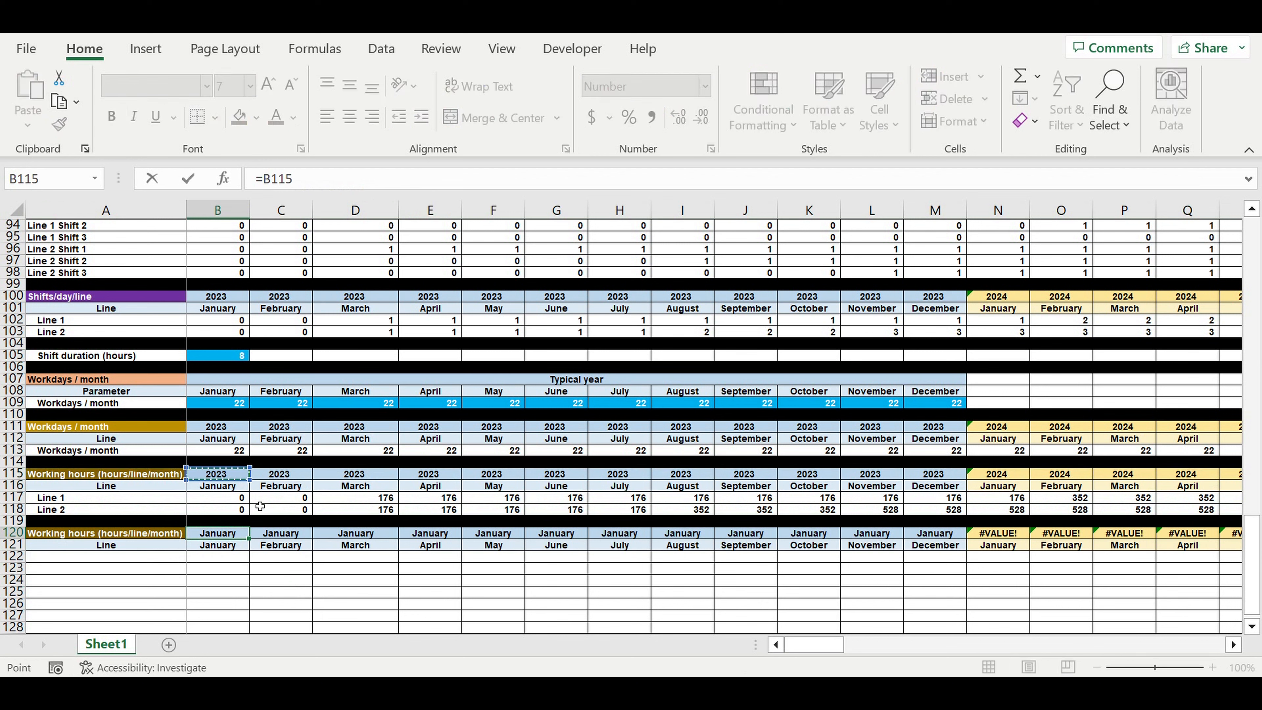
pyautogui.press('Return')
pyautogui.click(125, 571)
# - Replace the heading in A120 with "Work time by products"
pyautogui.click(109, 537)
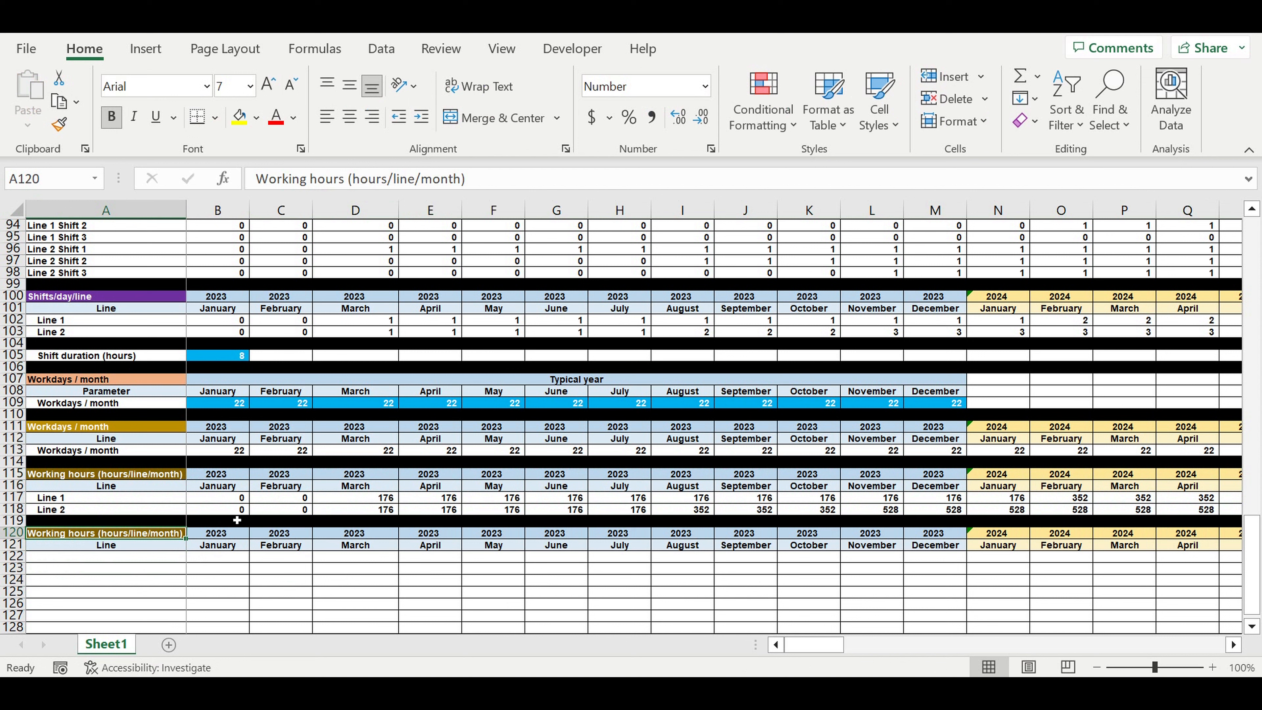
pyautogui.click(239, 498)
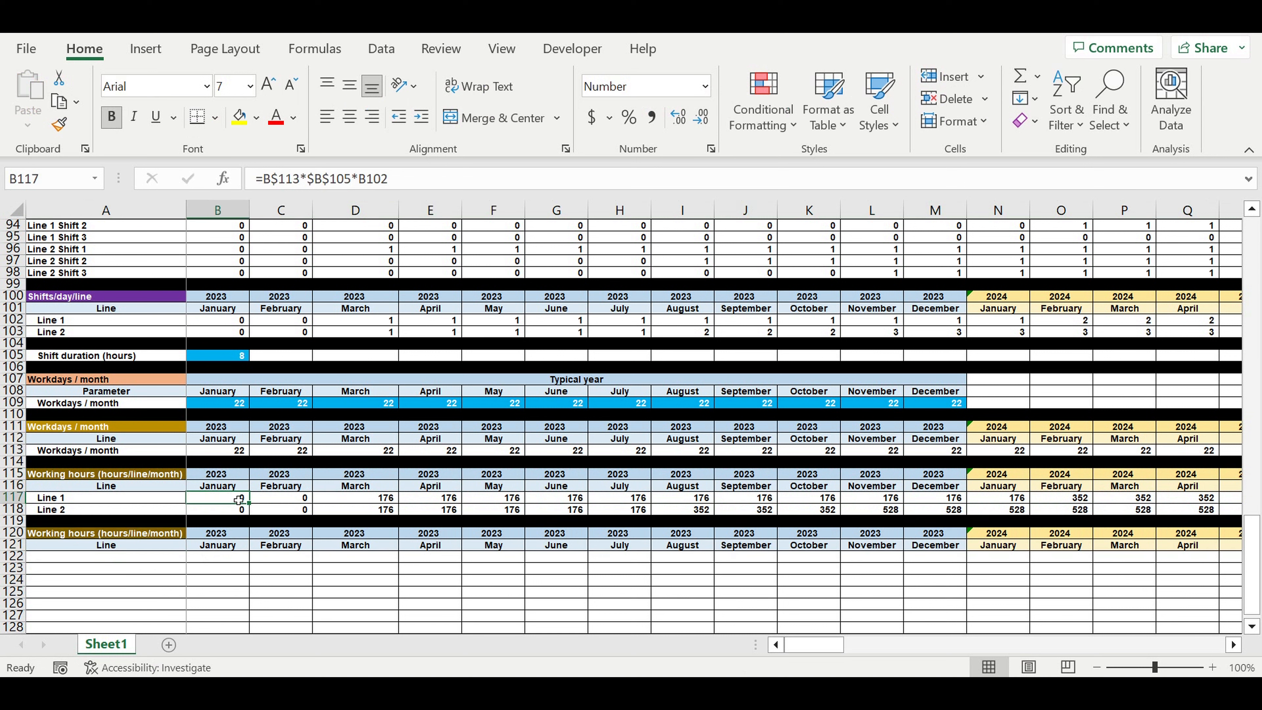
pyautogui.click(142, 536)
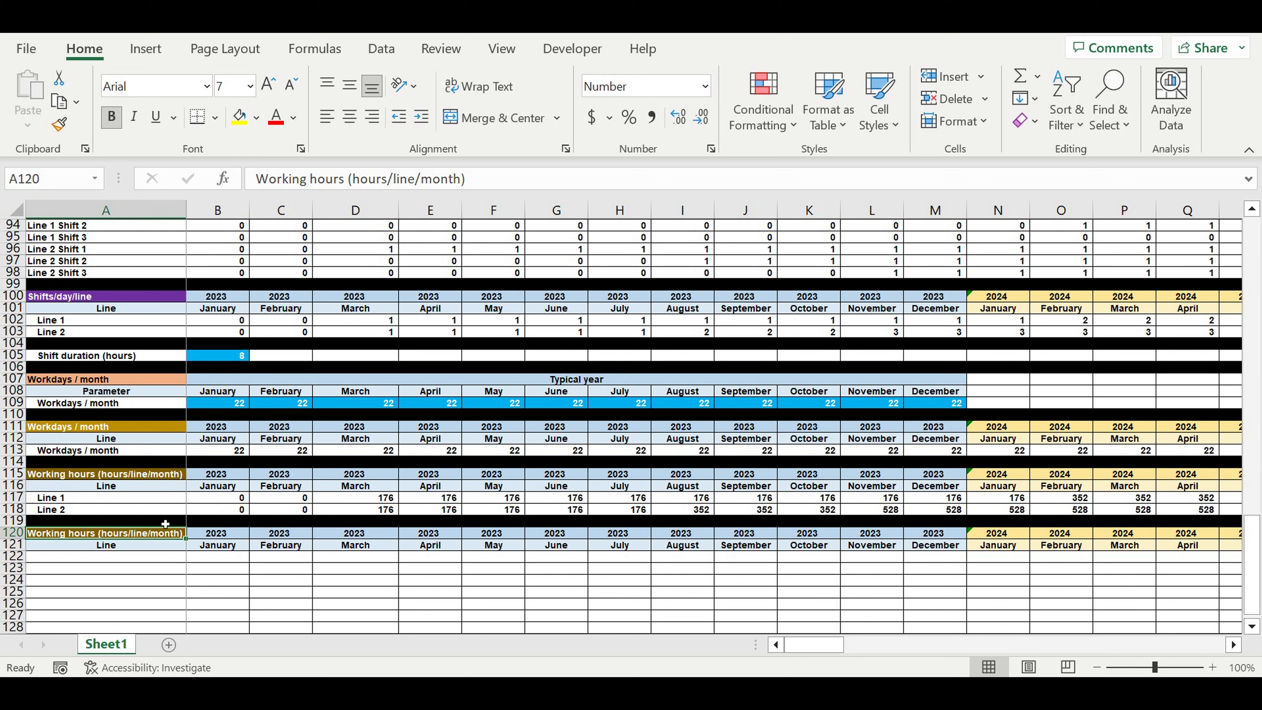
pyautogui.write('Wor')
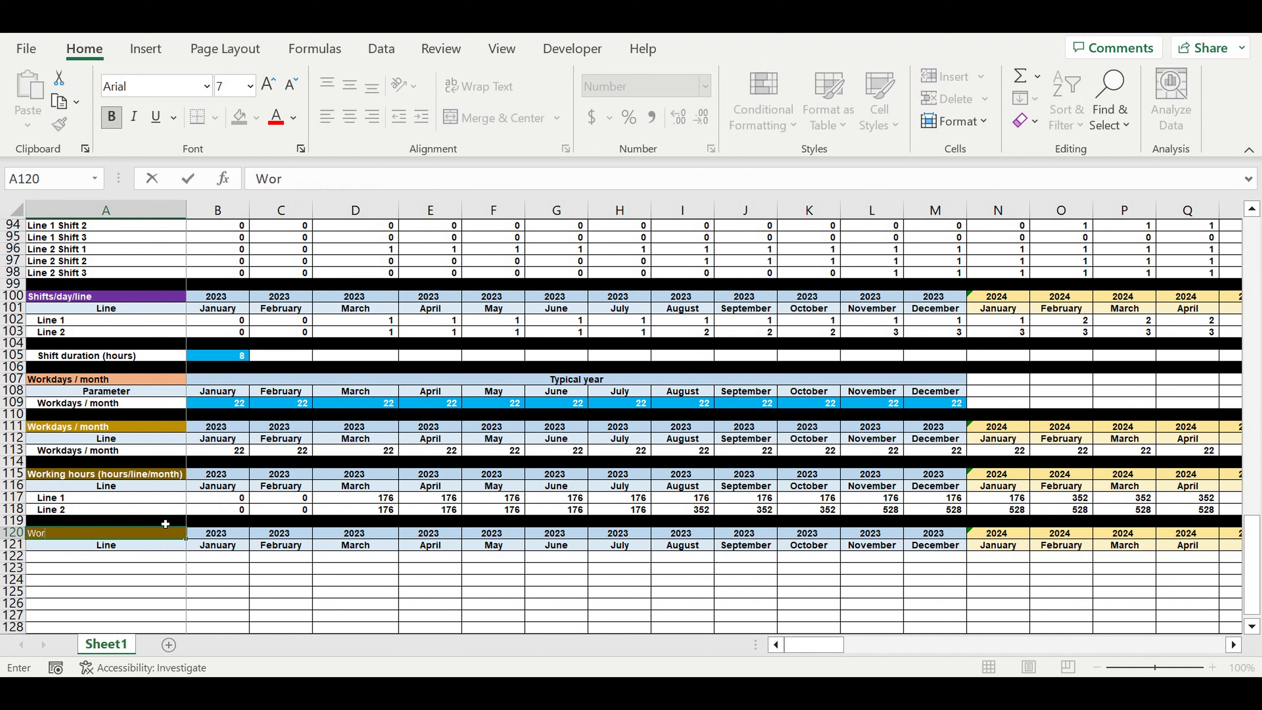
pyautogui.write('k time by prod')
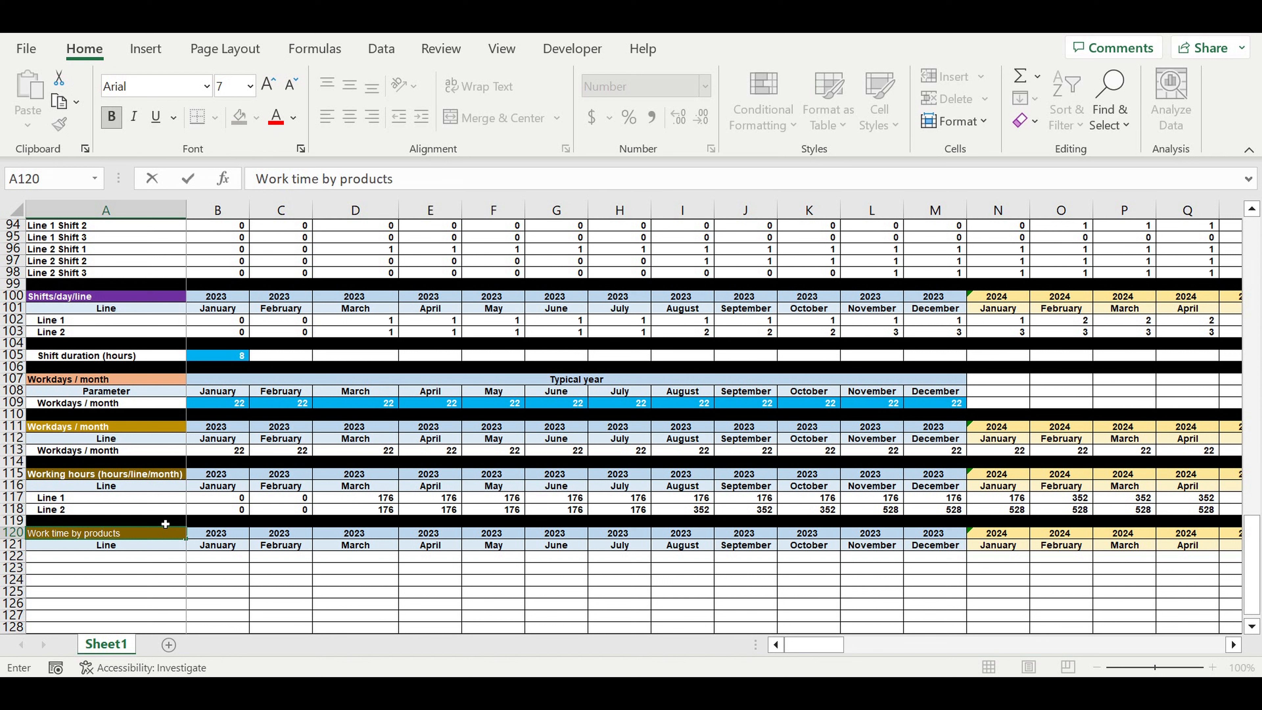
pyautogui.write('ucts')
pyautogui.press('Return')
# - Link the header label in A121 to the Line 1 name in A117
pyautogui.write('=')
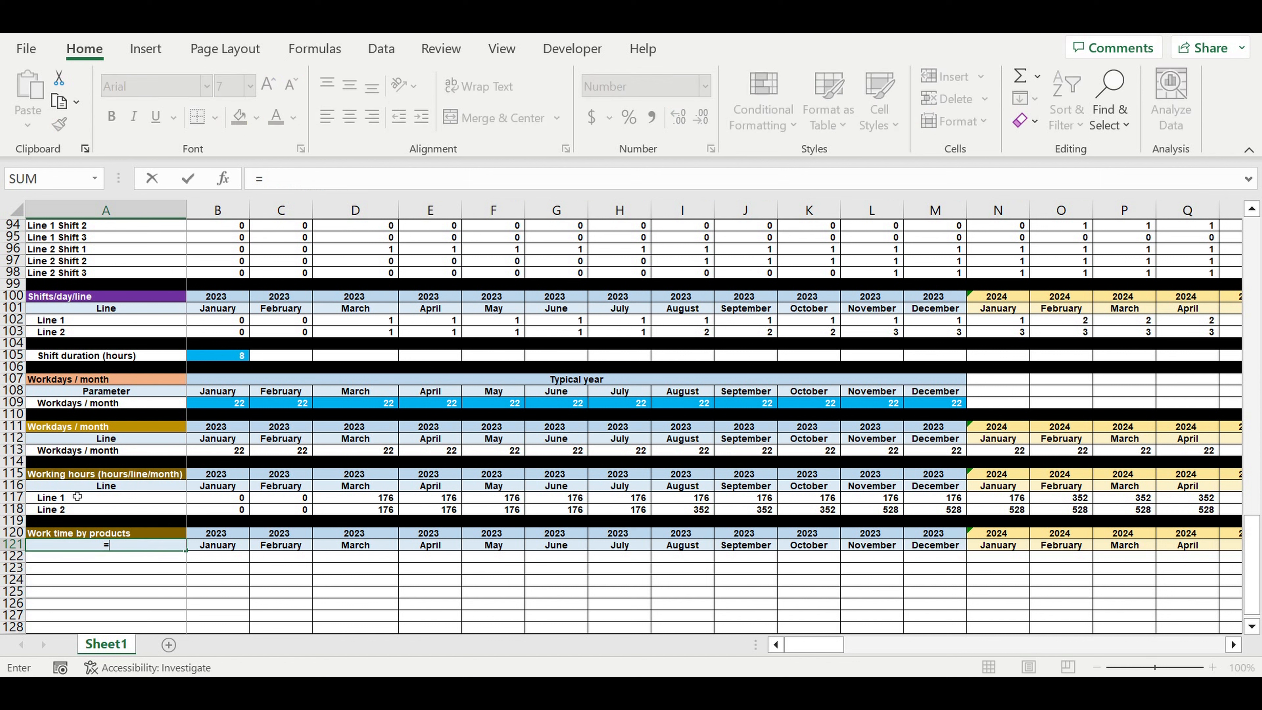
pyautogui.click(74, 497)
pyautogui.press('Return')
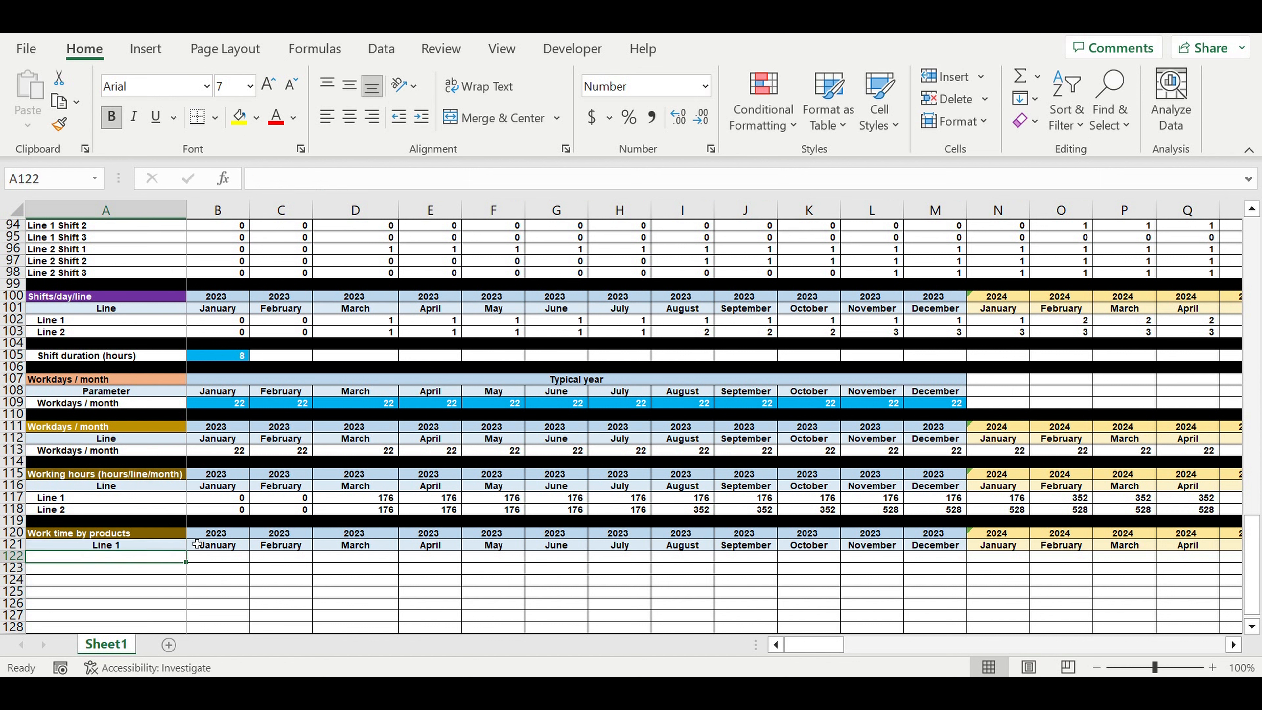
# - Enter "Parameter" as the header label in A121
pyautogui.click(121, 546)
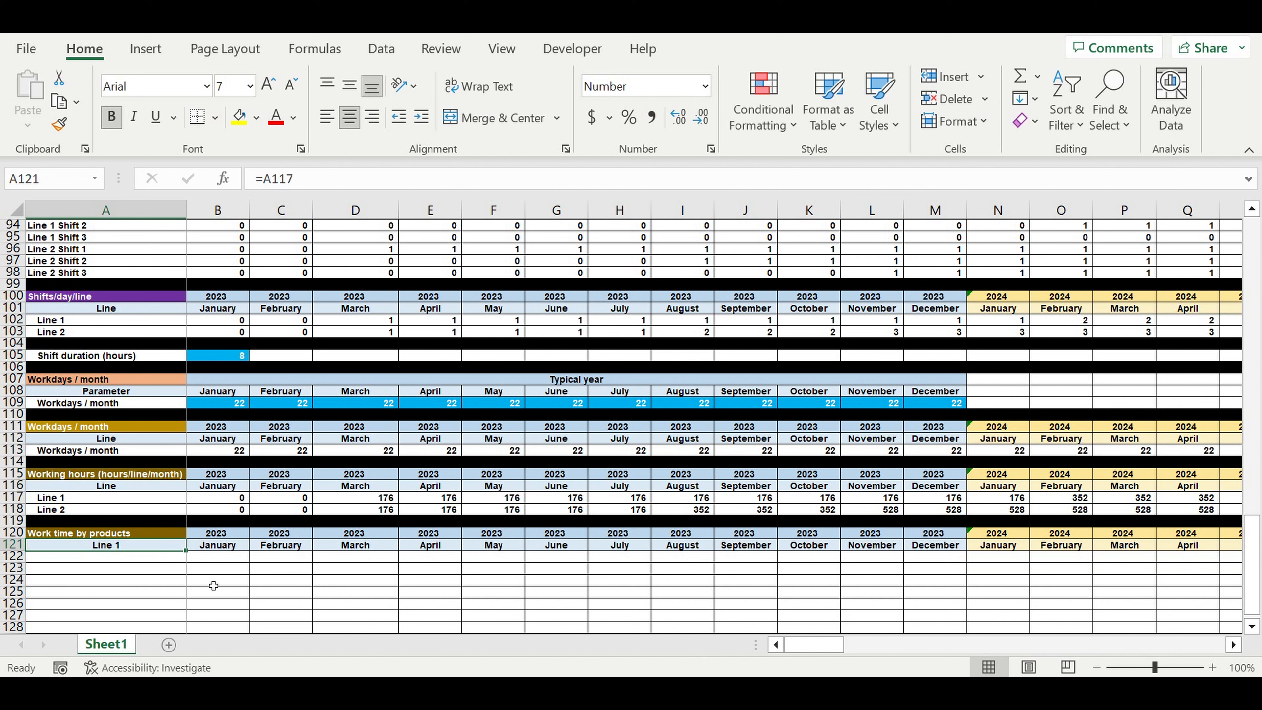
pyautogui.write('P')
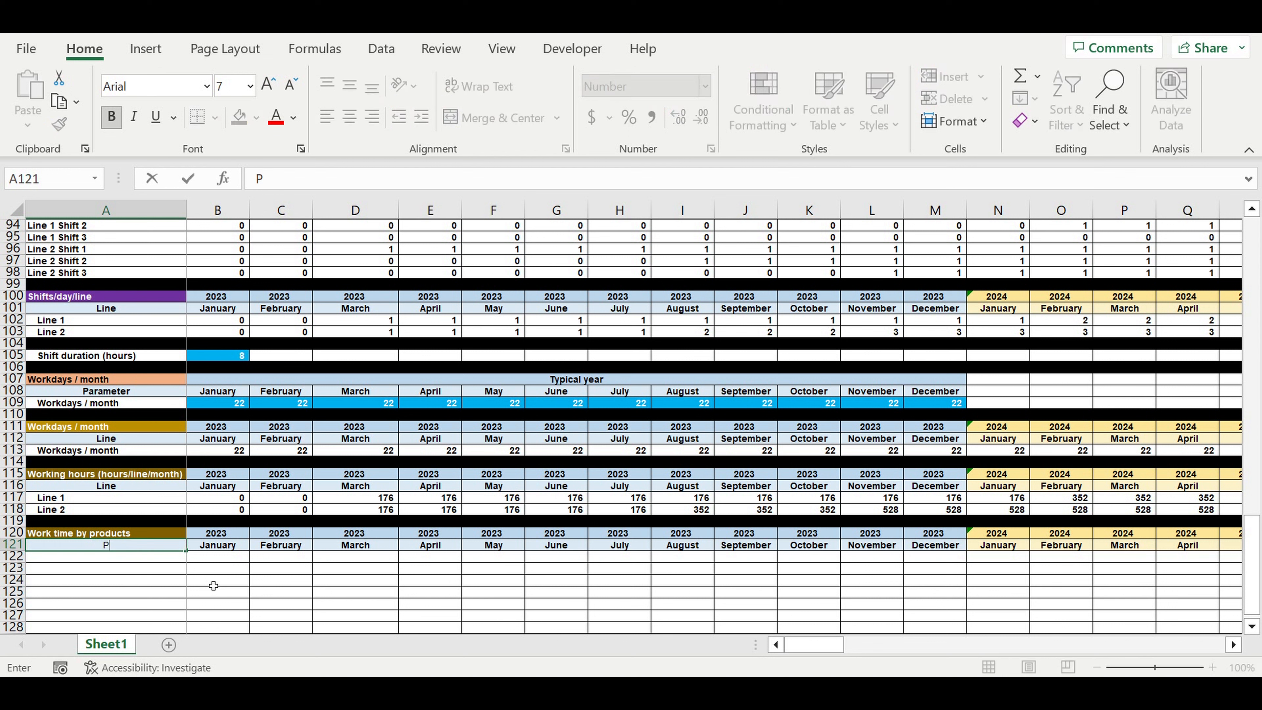
pyautogui.write('arameter')
pyautogui.press('Return')
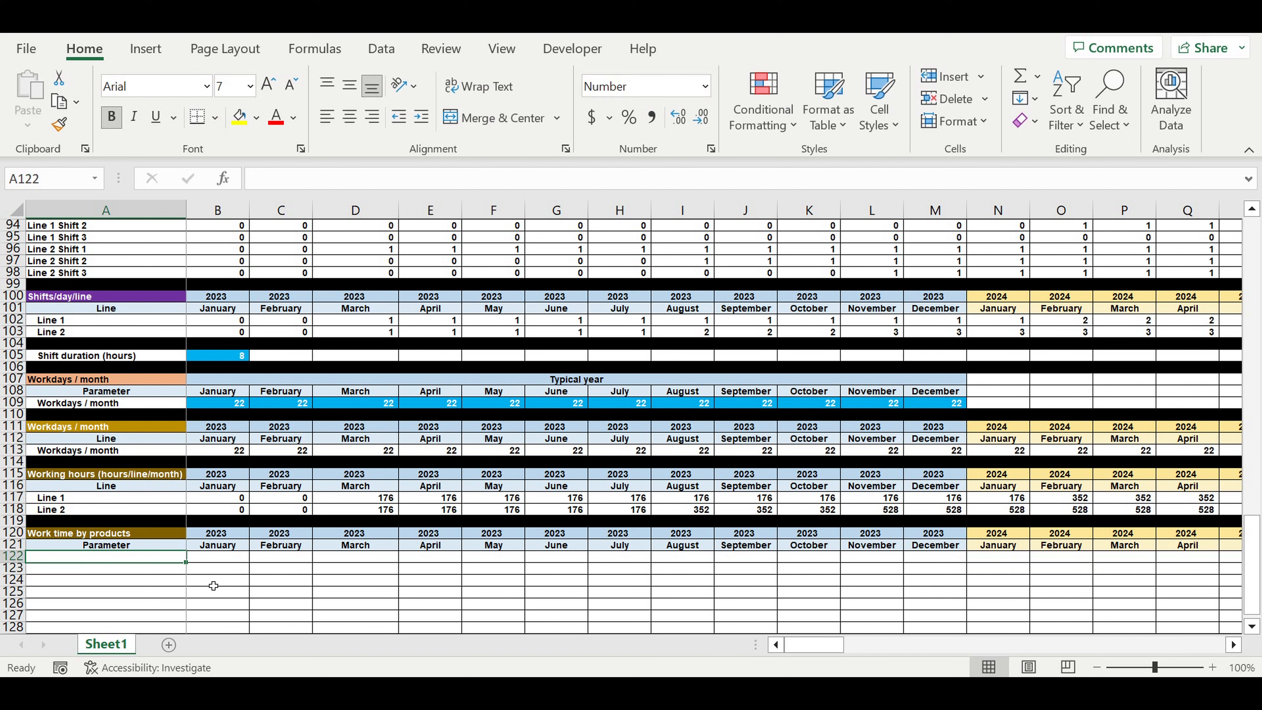
# - Give the "Work time by products" heading a yellow fill and the Automatic font color
pyautogui.click(143, 534)
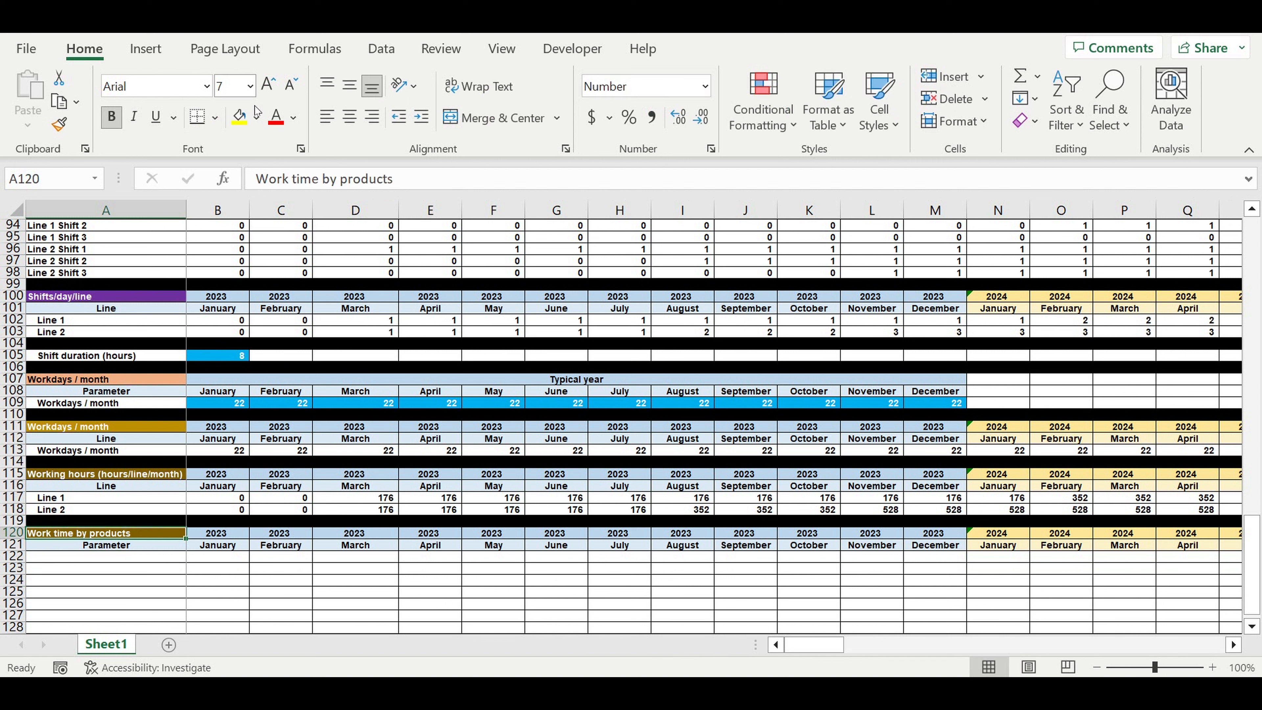
pyautogui.click(257, 118)
pyautogui.click(242, 117)
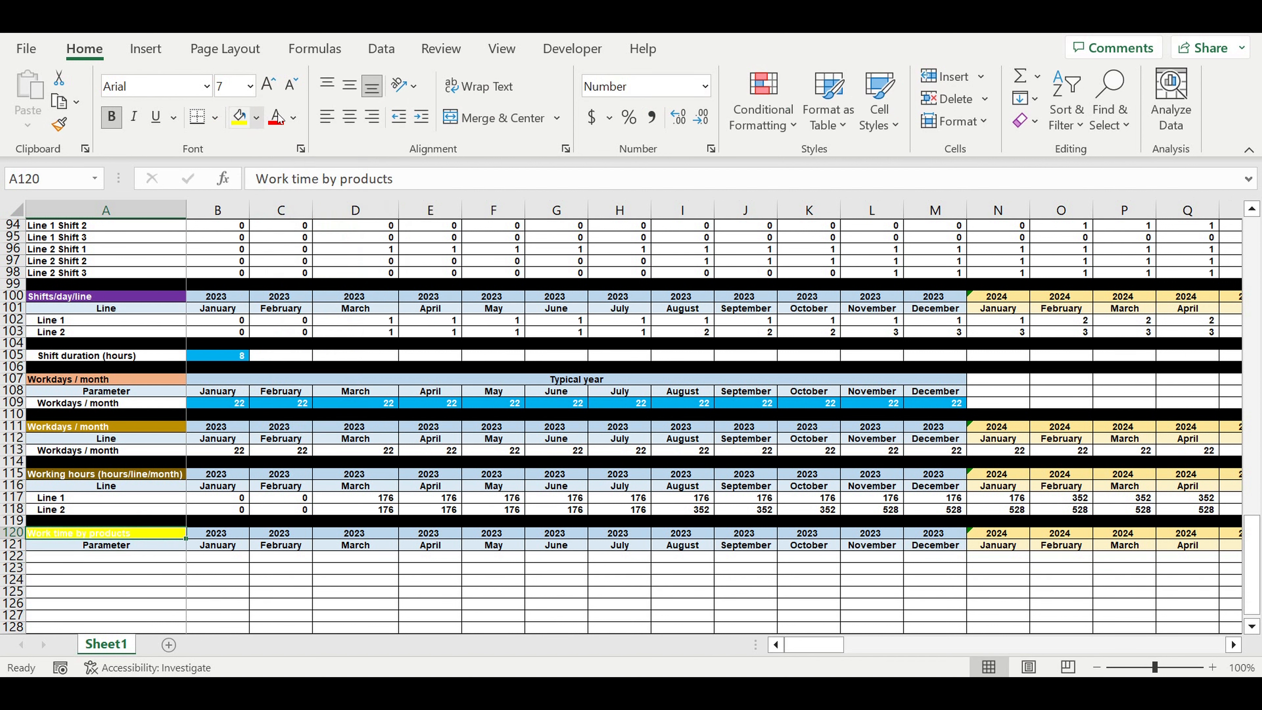
pyautogui.click(294, 117)
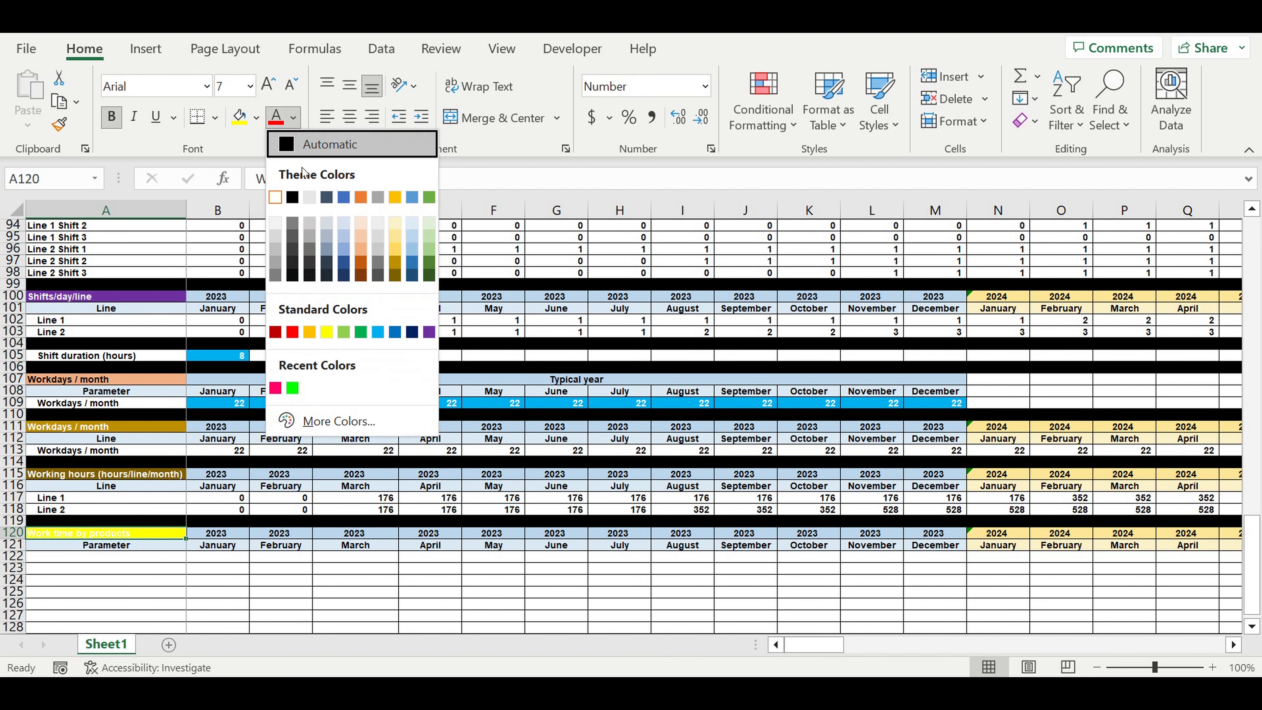
pyautogui.click(293, 145)
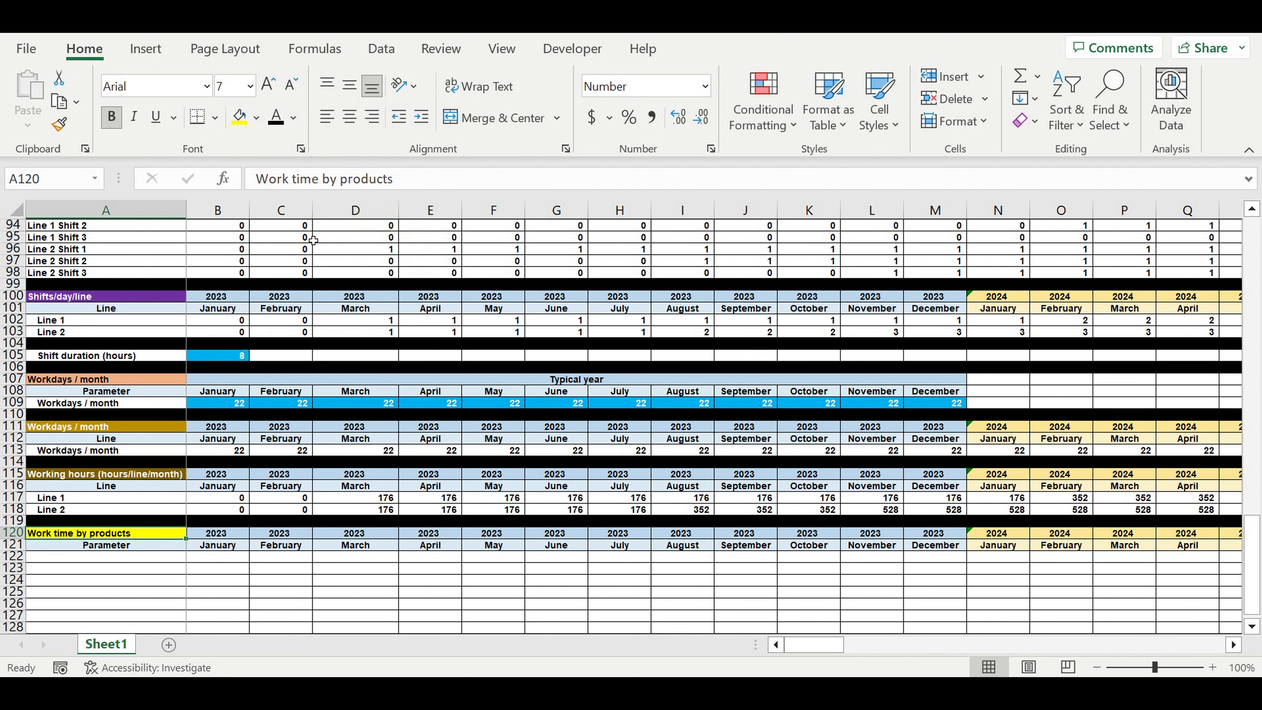
pyautogui.click(158, 582)
# - Build the first row label in A122 with the formula =$A$21&" "&A26, joining the Line 1 and Product A names
pyautogui.click(147, 563)
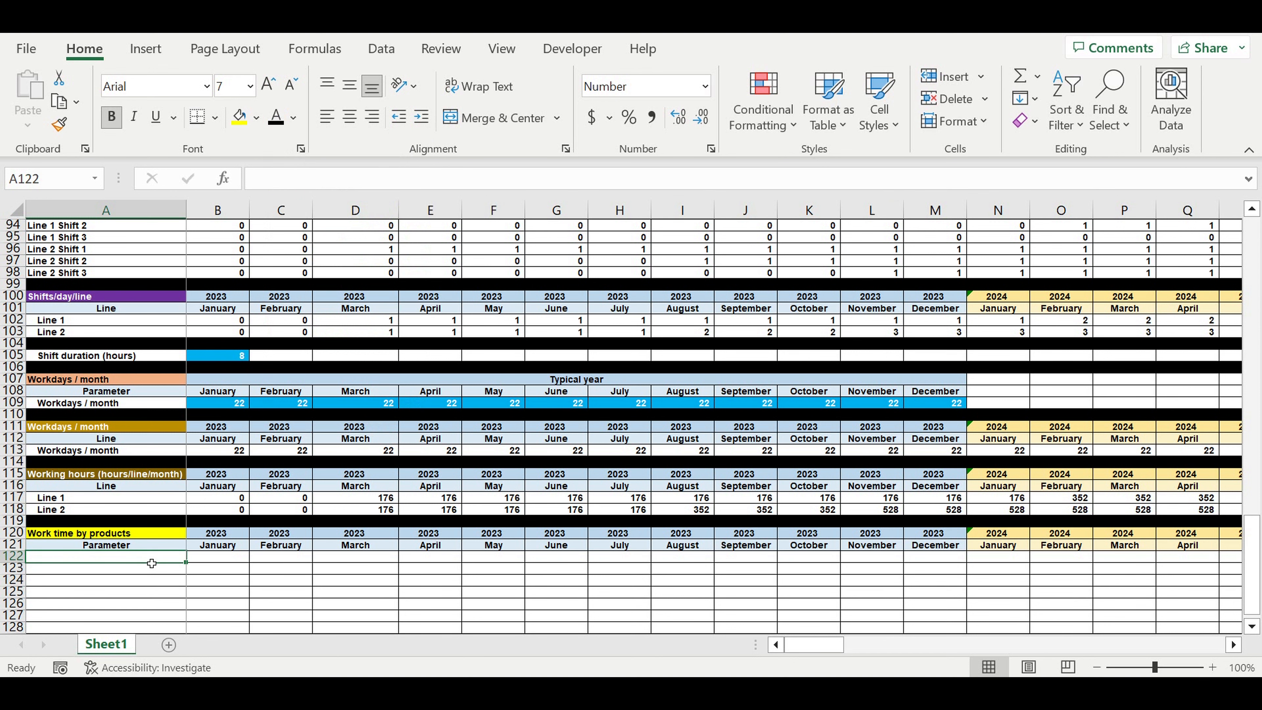
pyautogui.write('=')
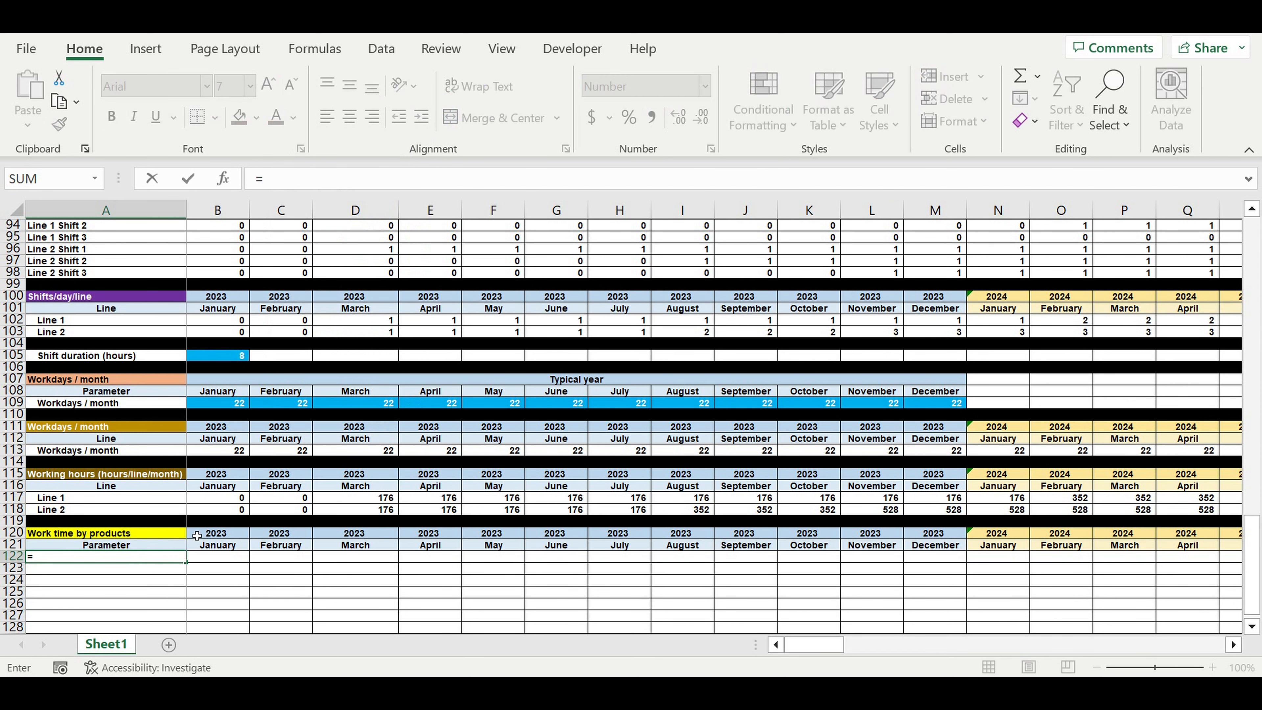
pyautogui.scroll(18, 200, 554)
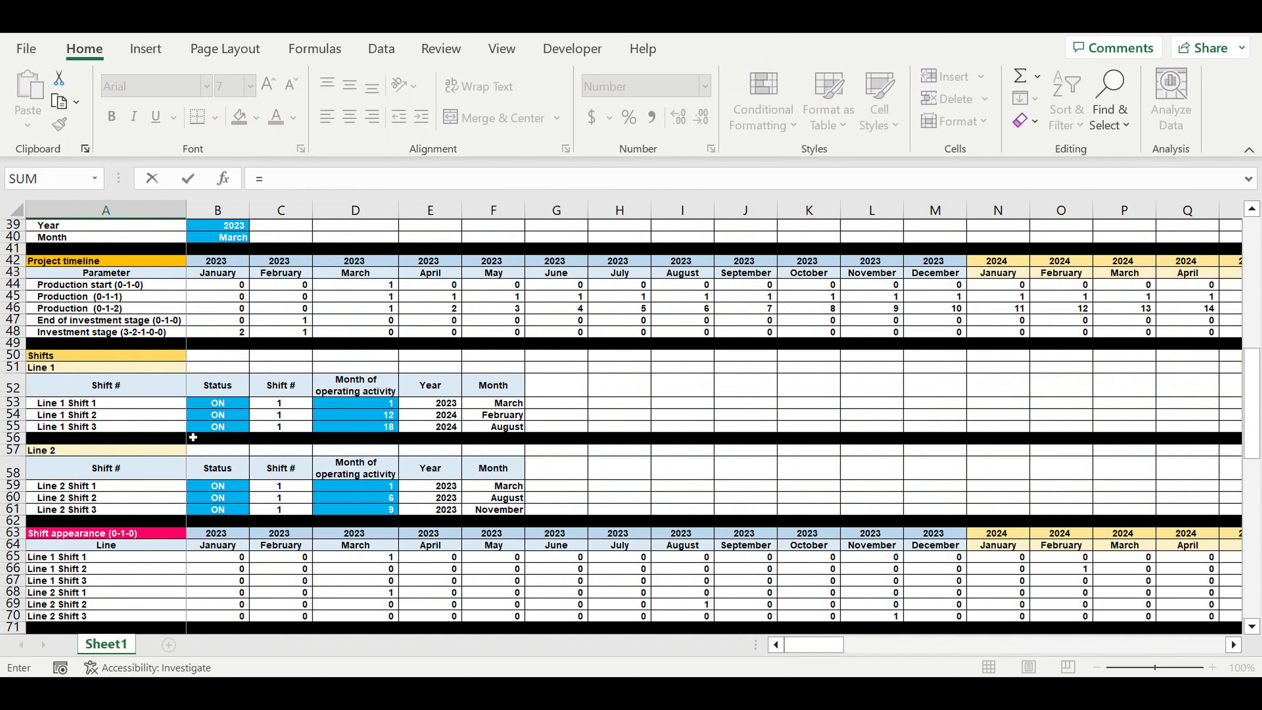
pyautogui.scroll(8, 132, 417)
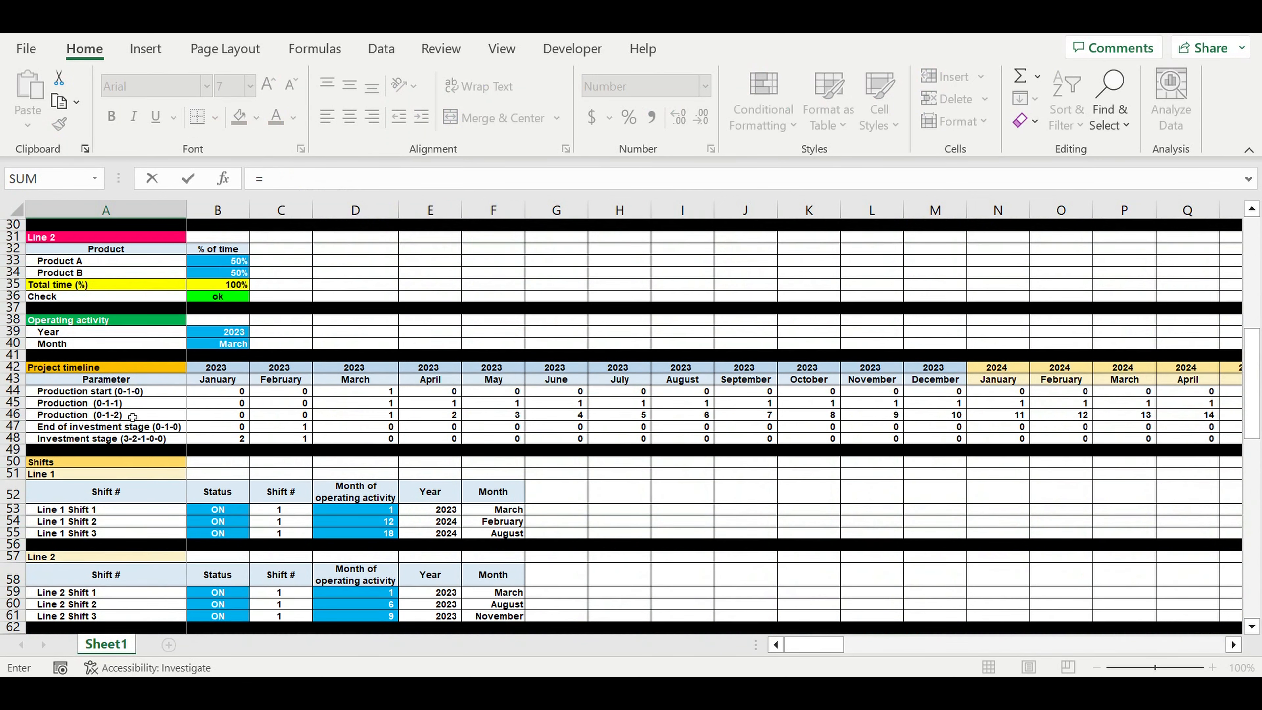
pyautogui.scroll(2, 134, 402)
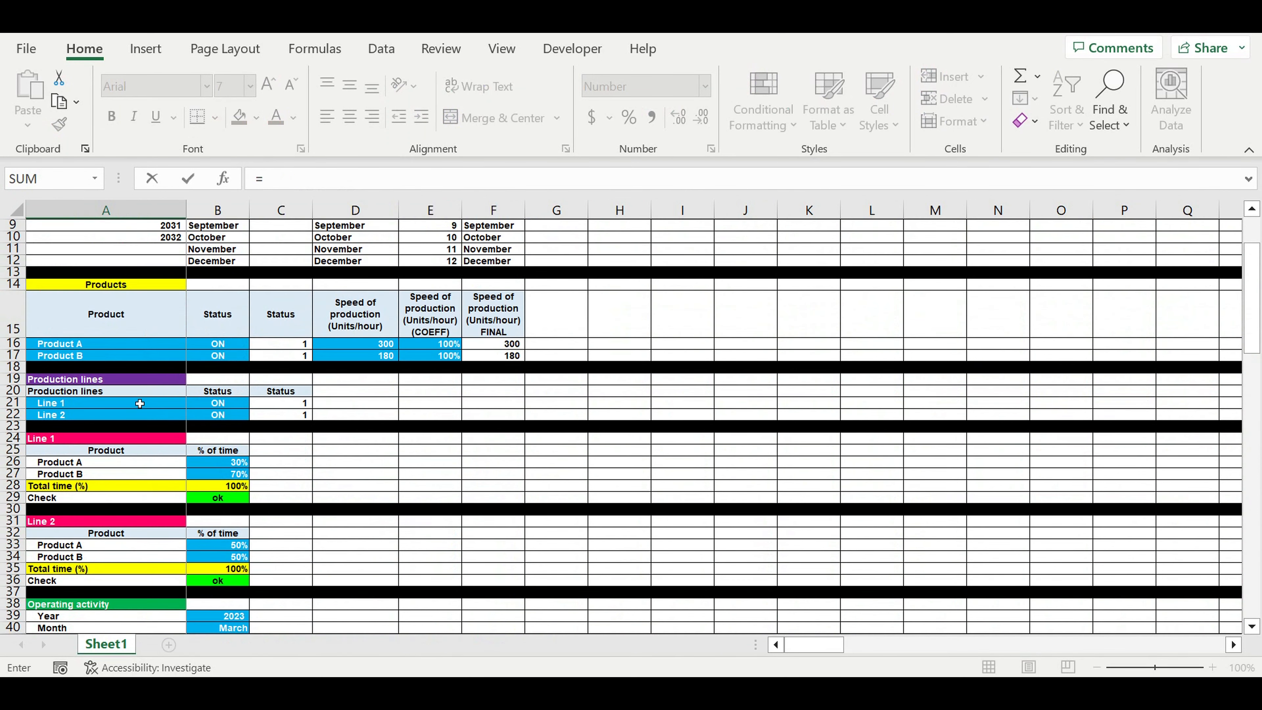
pyautogui.click(80, 403)
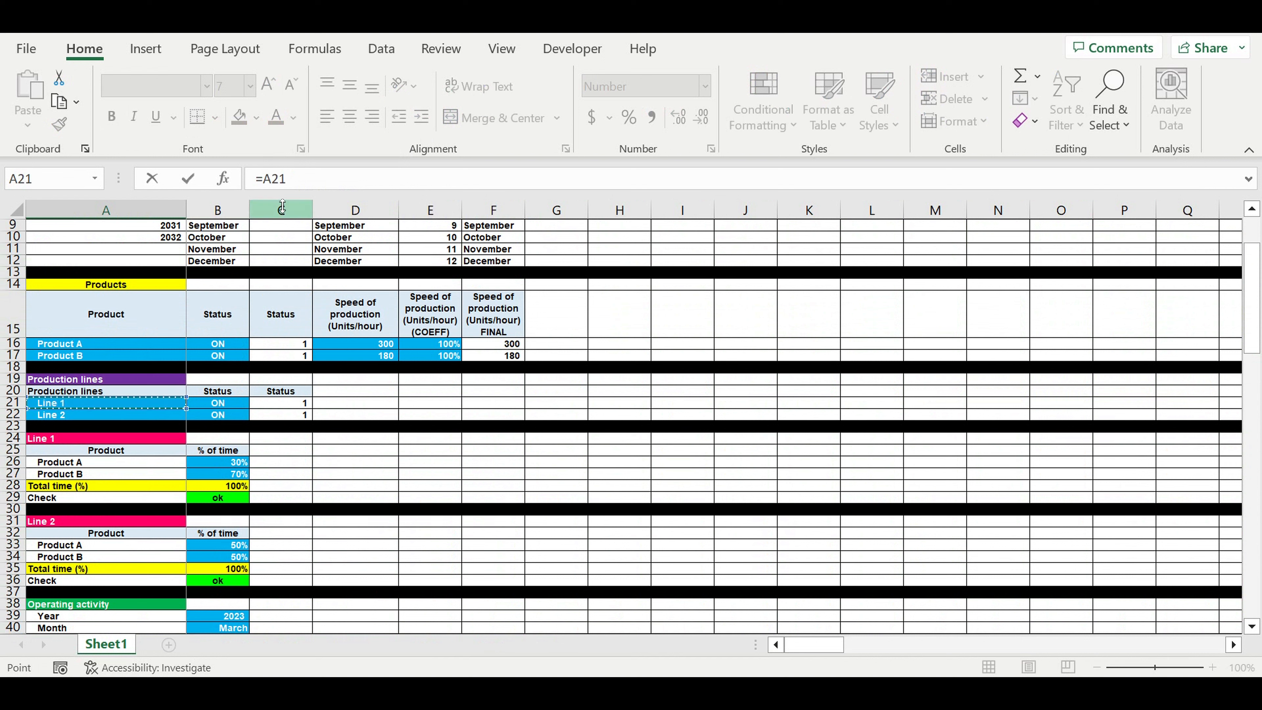
pyautogui.click(298, 182)
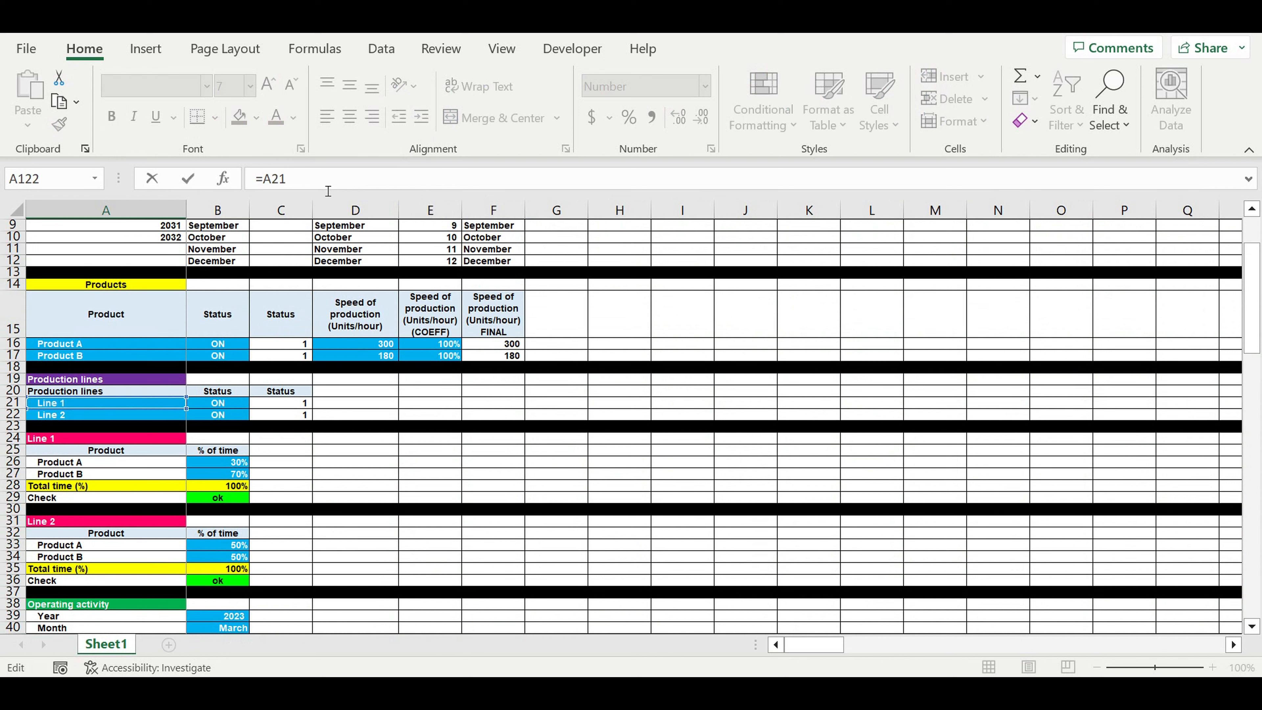
pyautogui.write('$')
pyautogui.press('Right')
pyautogui.write('$')
pyautogui.write('&')
pyautogui.click(80, 464)
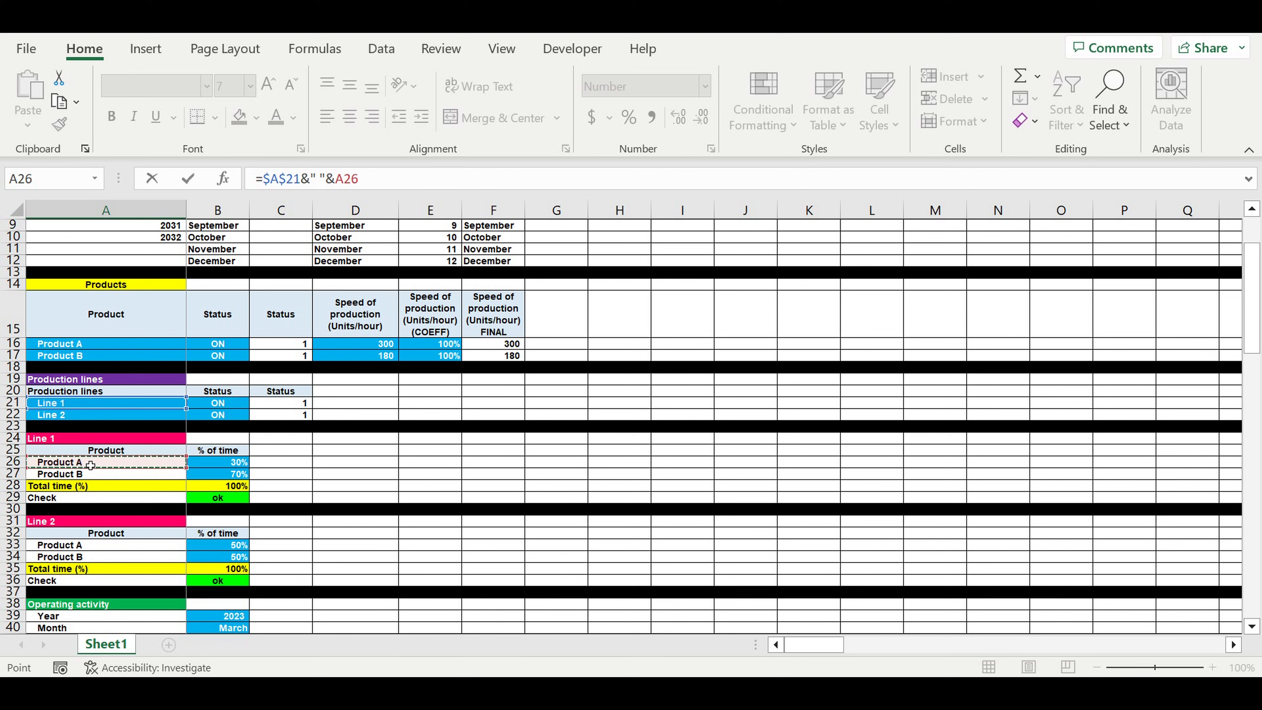
pyautogui.press('Return')
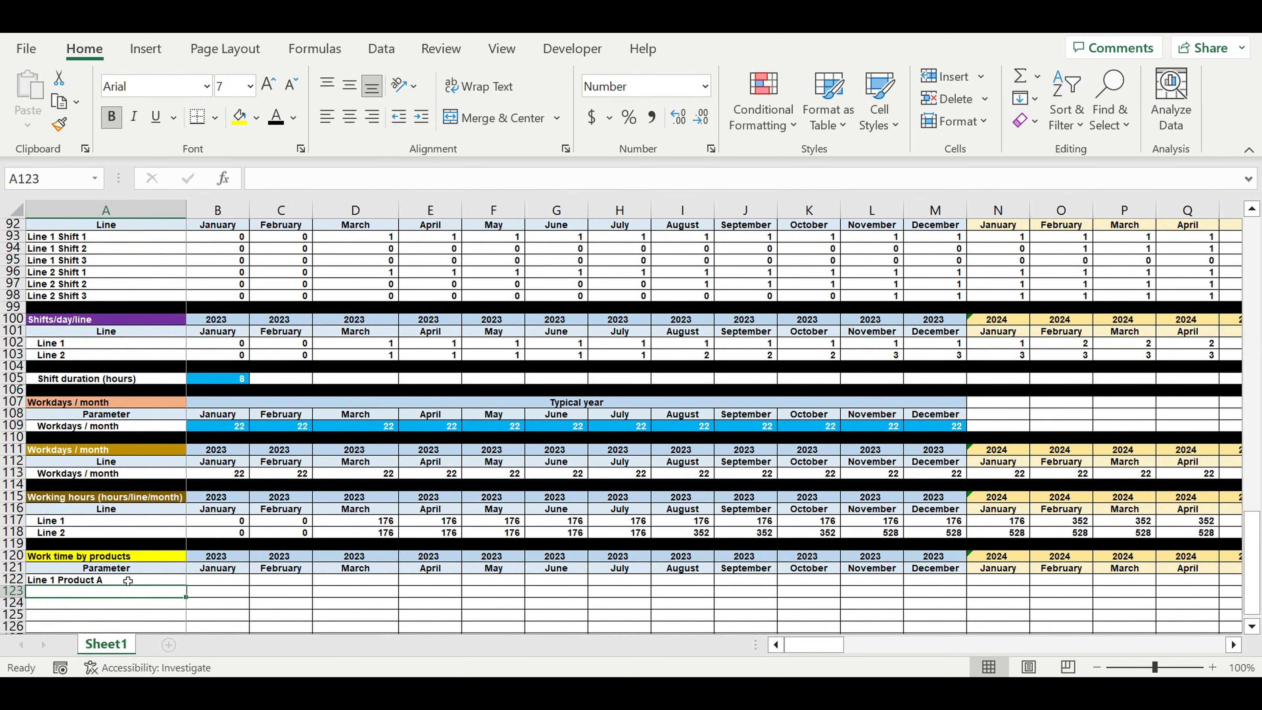
# - Fill the label formula from A122 down to A123 for Line 1 Product B
pyautogui.click(128, 581)
pyautogui.moveTo(193, 590); pyautogui.dragTo(188, 602)
pyautogui.scroll(-2, 211, 589)
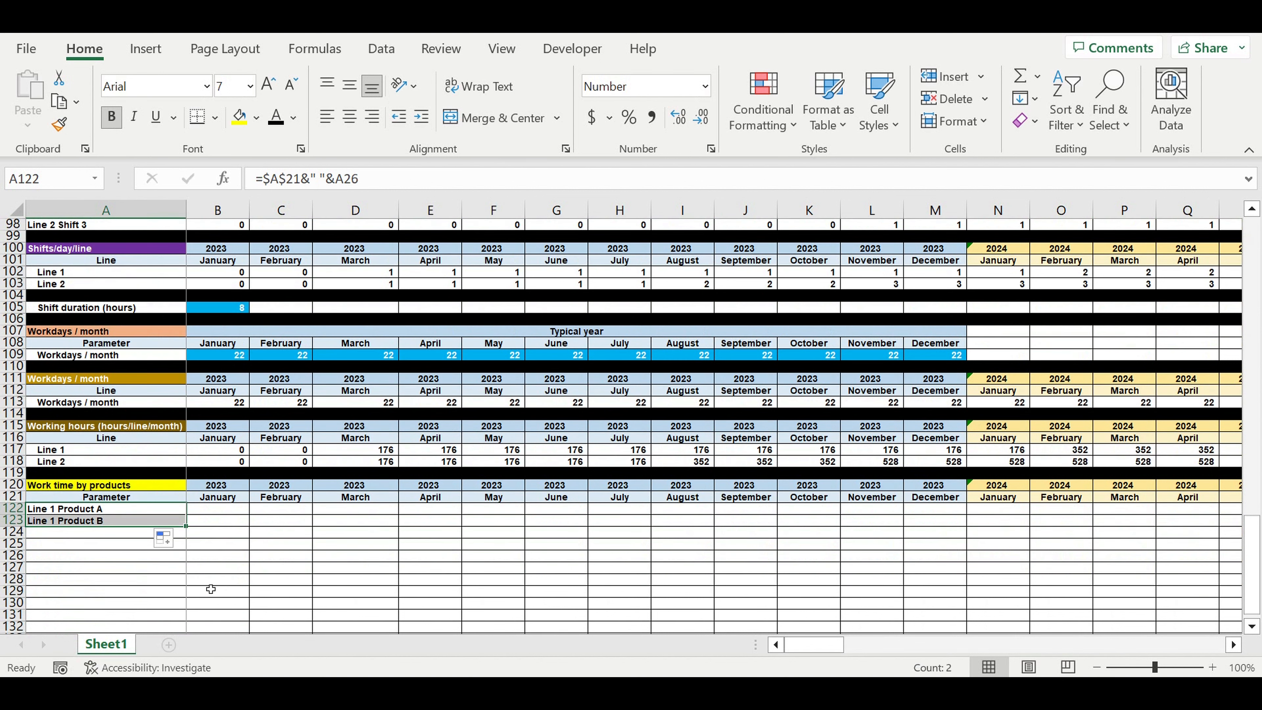
# - Fill the label formula down to A124 and repoint it to Line 2 and its Product A, giving =$A$22&" "&A33
pyautogui.click(98, 522)
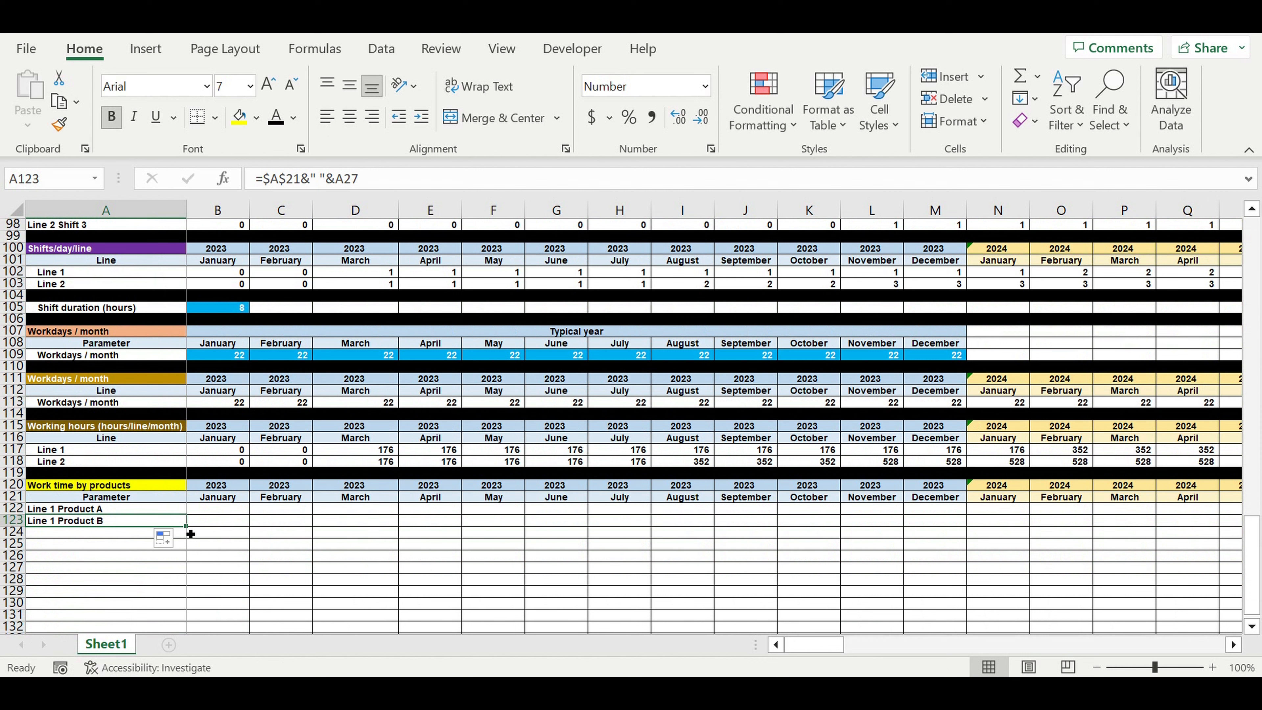
pyautogui.moveTo(191, 534); pyautogui.dragTo(188, 546)
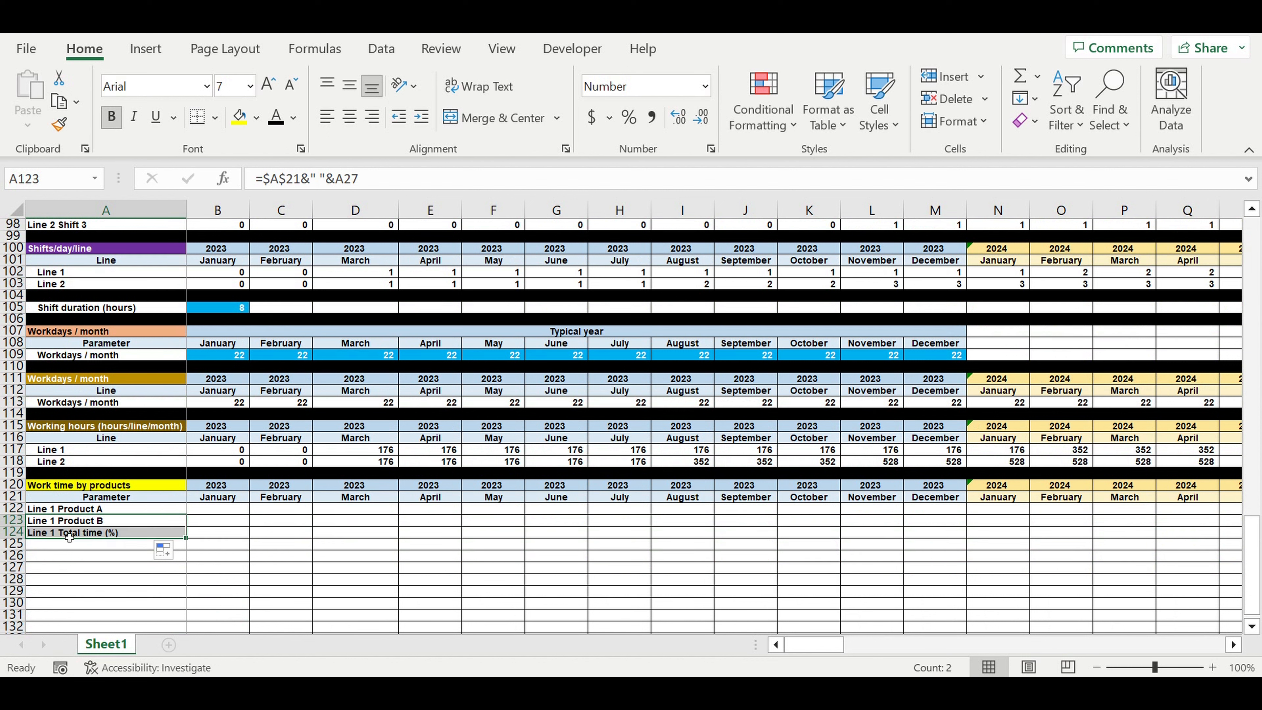
pyautogui.click(69, 536)
pyautogui.click(369, 179)
pyautogui.moveTo(1258, 588); pyautogui.dragTo(1259, 298)
pyautogui.scroll(-1, 278, 492)
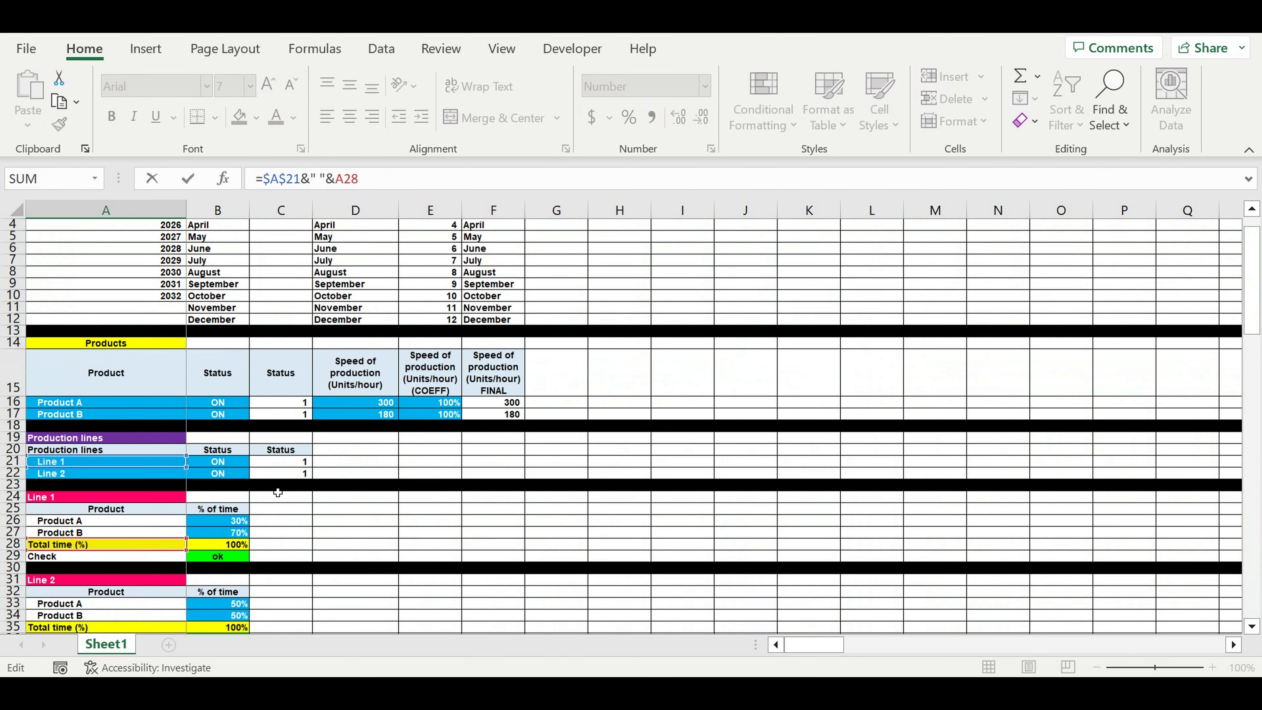
pyautogui.scroll(-1, 277, 492)
pyautogui.moveTo(90, 432); pyautogui.dragTo(83, 436)
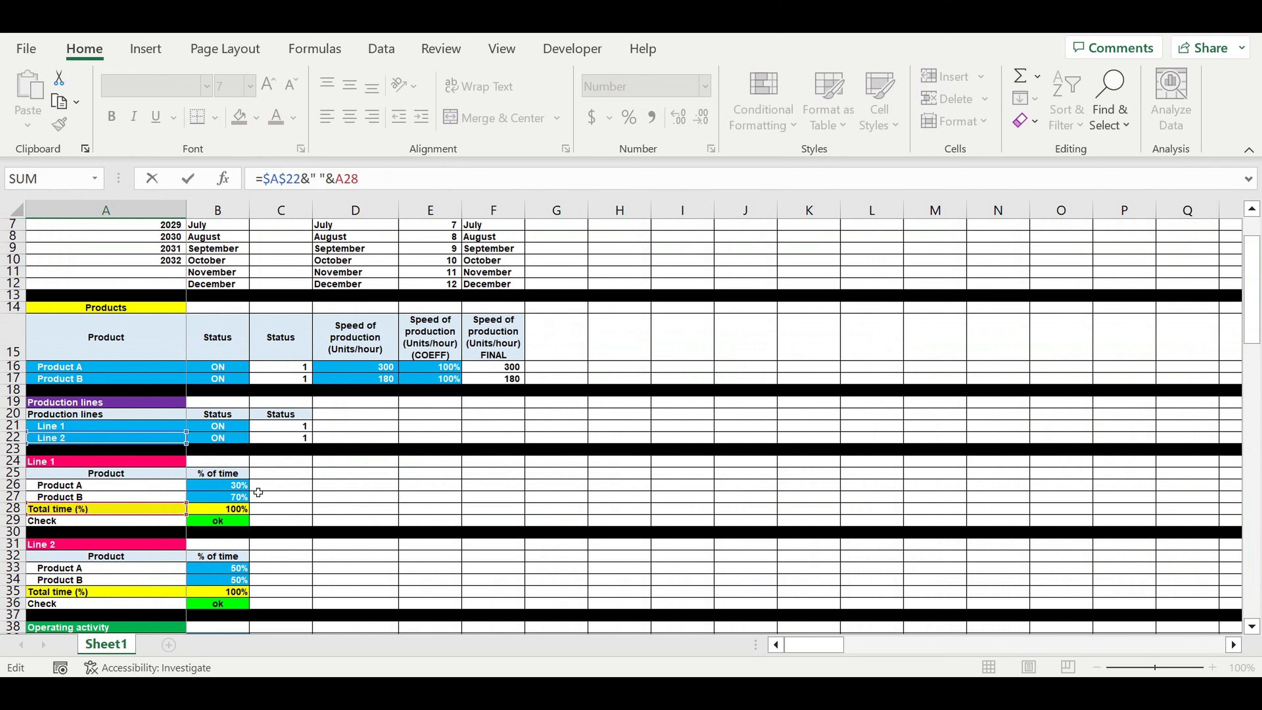
pyautogui.moveTo(109, 520); pyautogui.dragTo(93, 576)
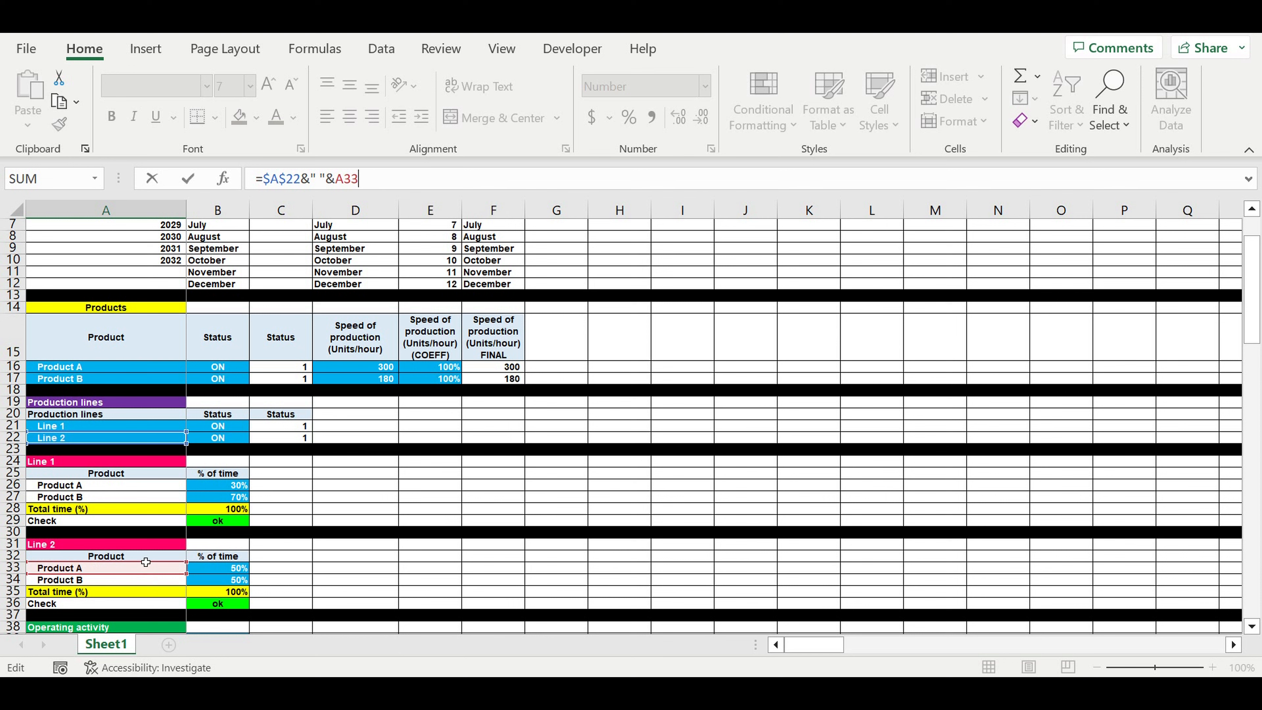
pyautogui.press('Return')
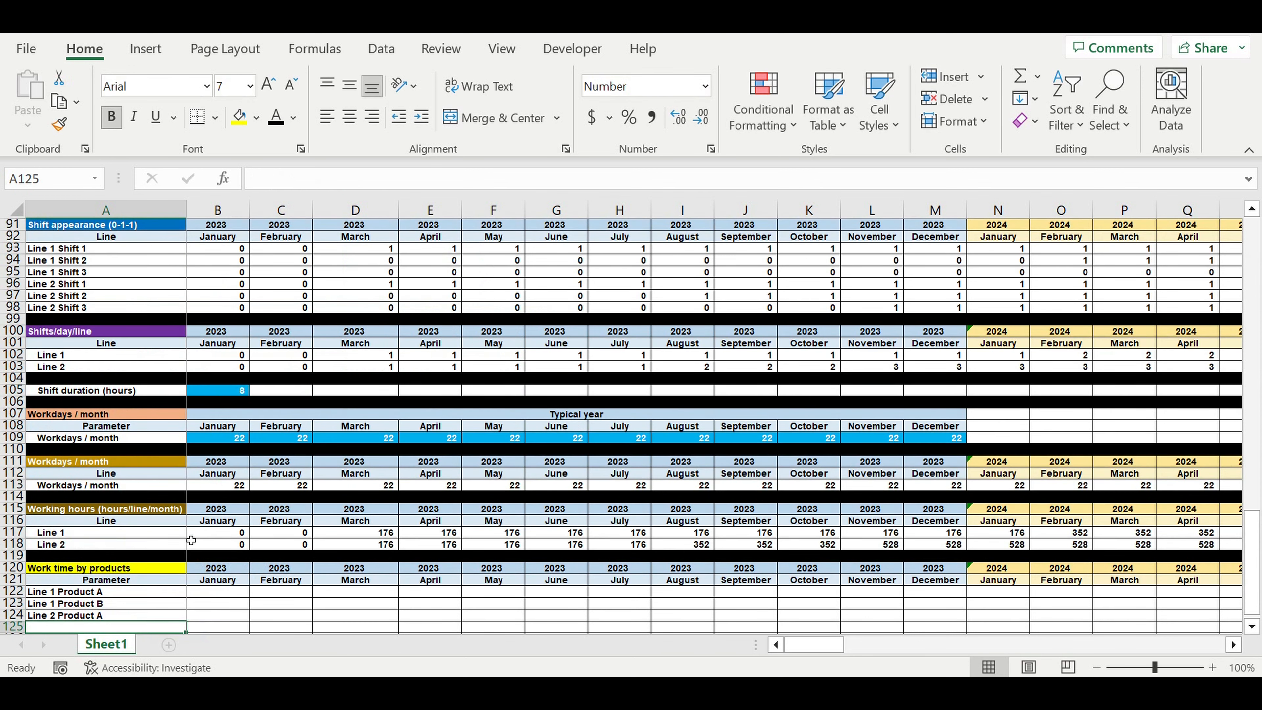
# - Fill the Line 2 label formula from A124 down to A125 for Product B
pyautogui.scroll(-2, 149, 552)
pyautogui.click(152, 547)
pyautogui.moveTo(186, 551); pyautogui.dragTo(189, 564)
pyautogui.click(304, 561)
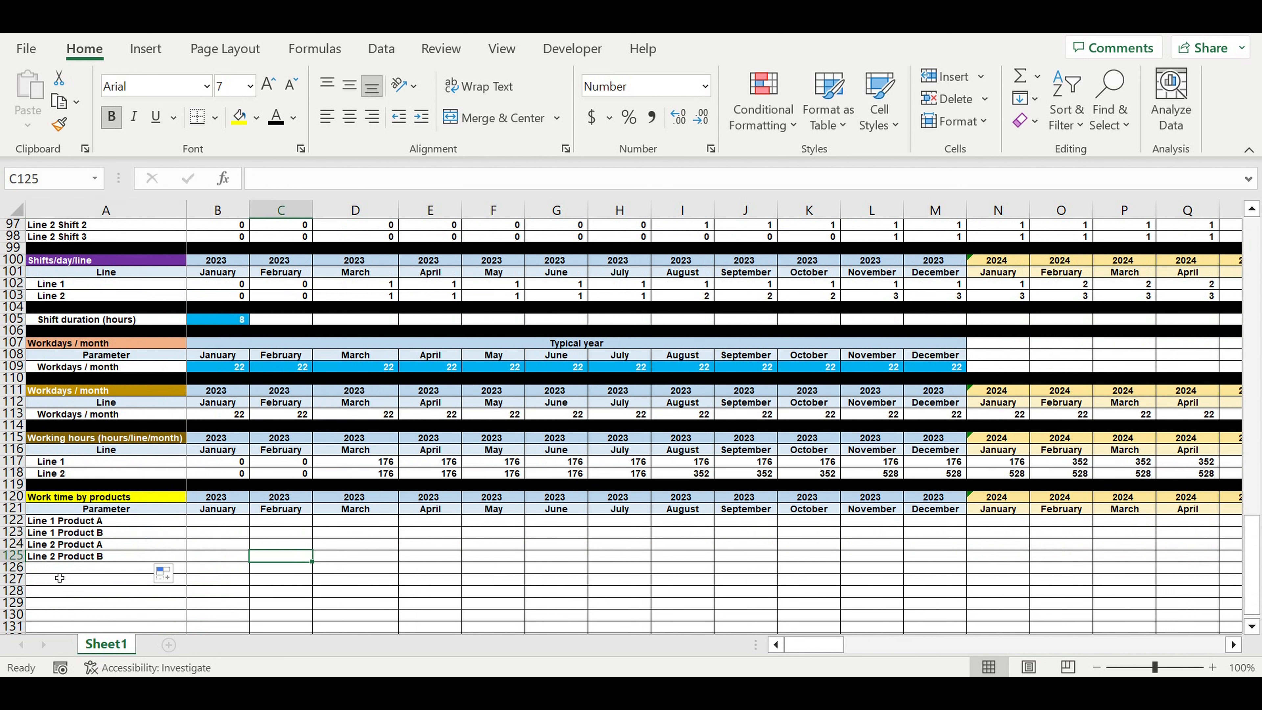
# - Increase the indent of the four line and product labels in A122:A125
pyautogui.click(72, 523)
pyautogui.moveTo(72, 523); pyautogui.dragTo(72, 557)
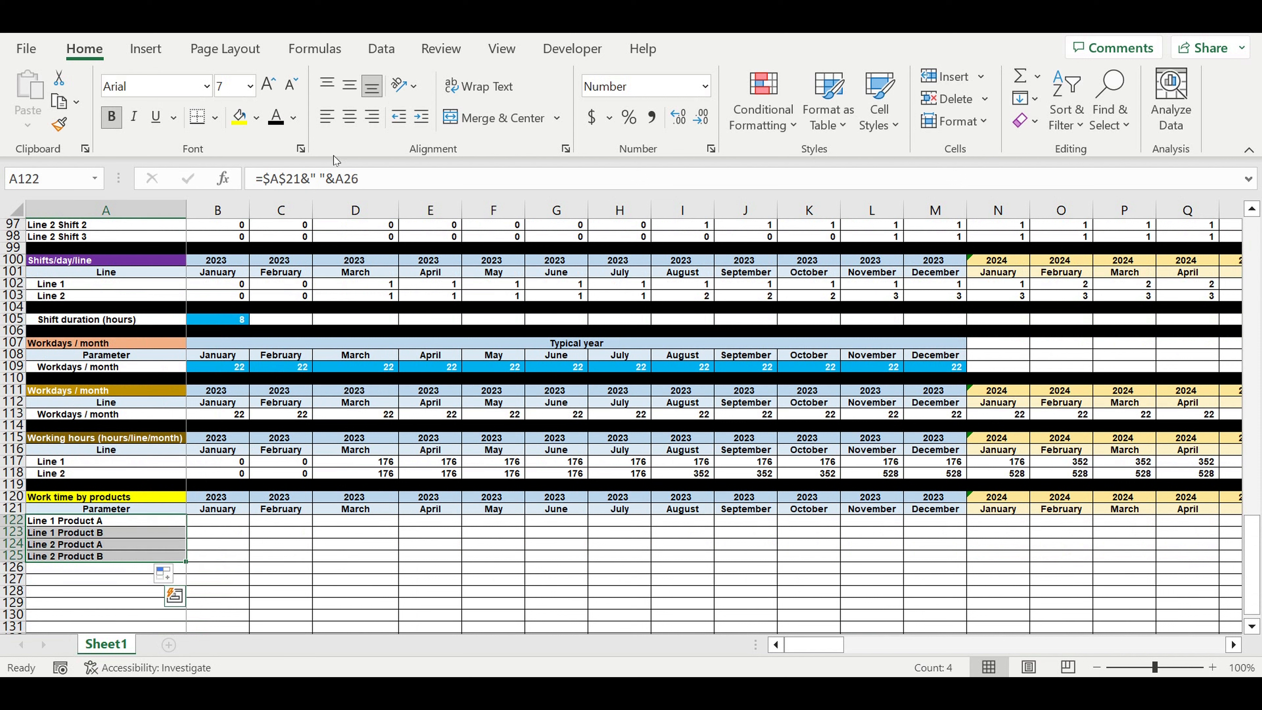
pyautogui.click(422, 116)
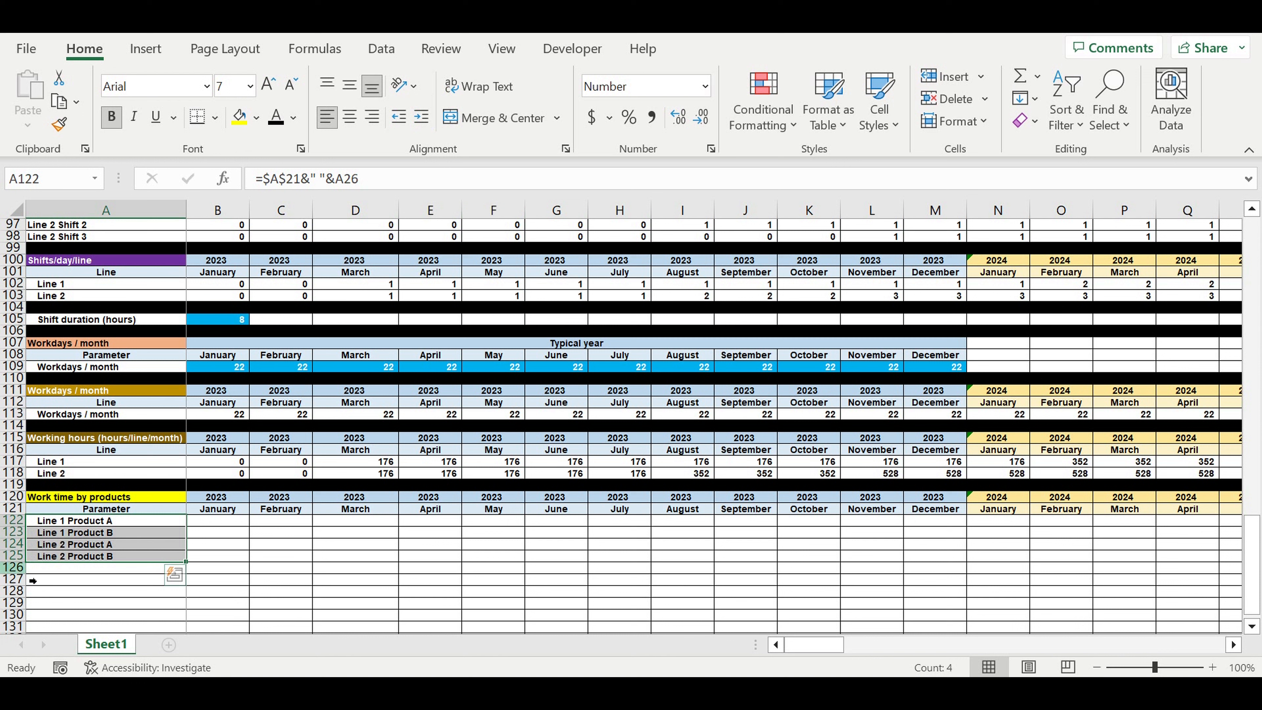
# - Fill the whole of row 126 with black as a separator below the table
pyautogui.click(14, 568)
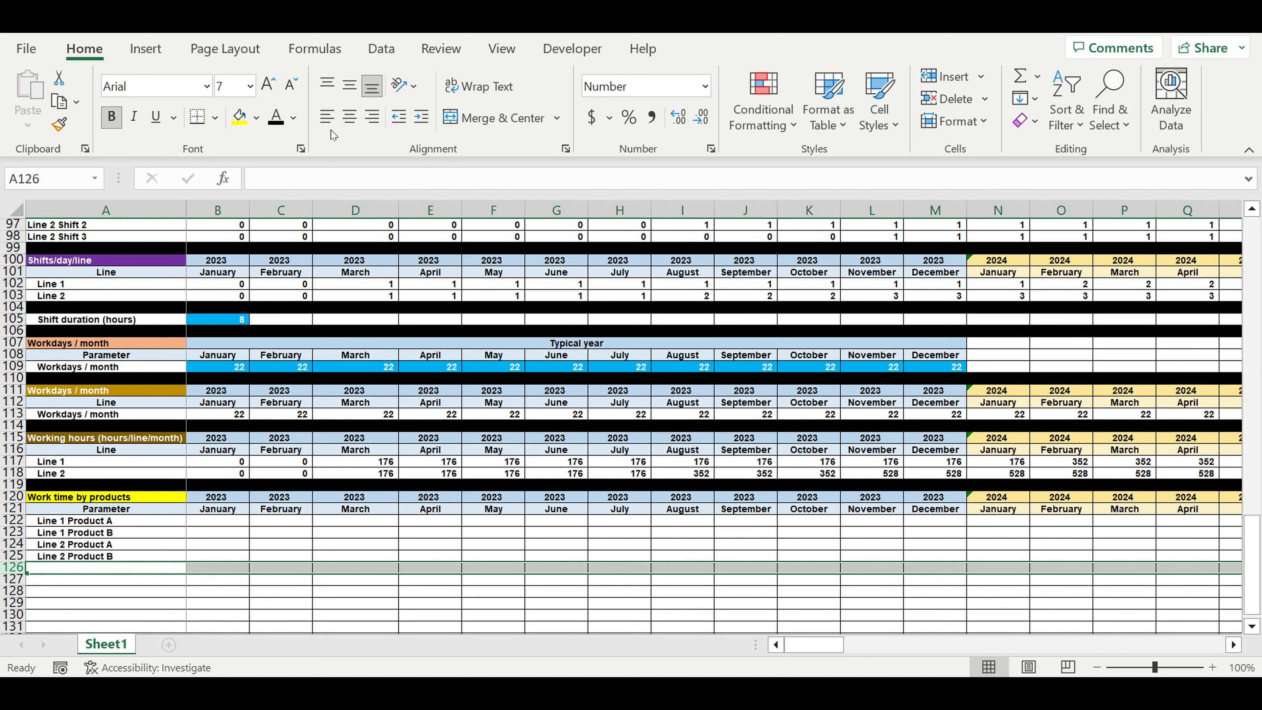
pyautogui.click(256, 118)
pyautogui.click(257, 169)
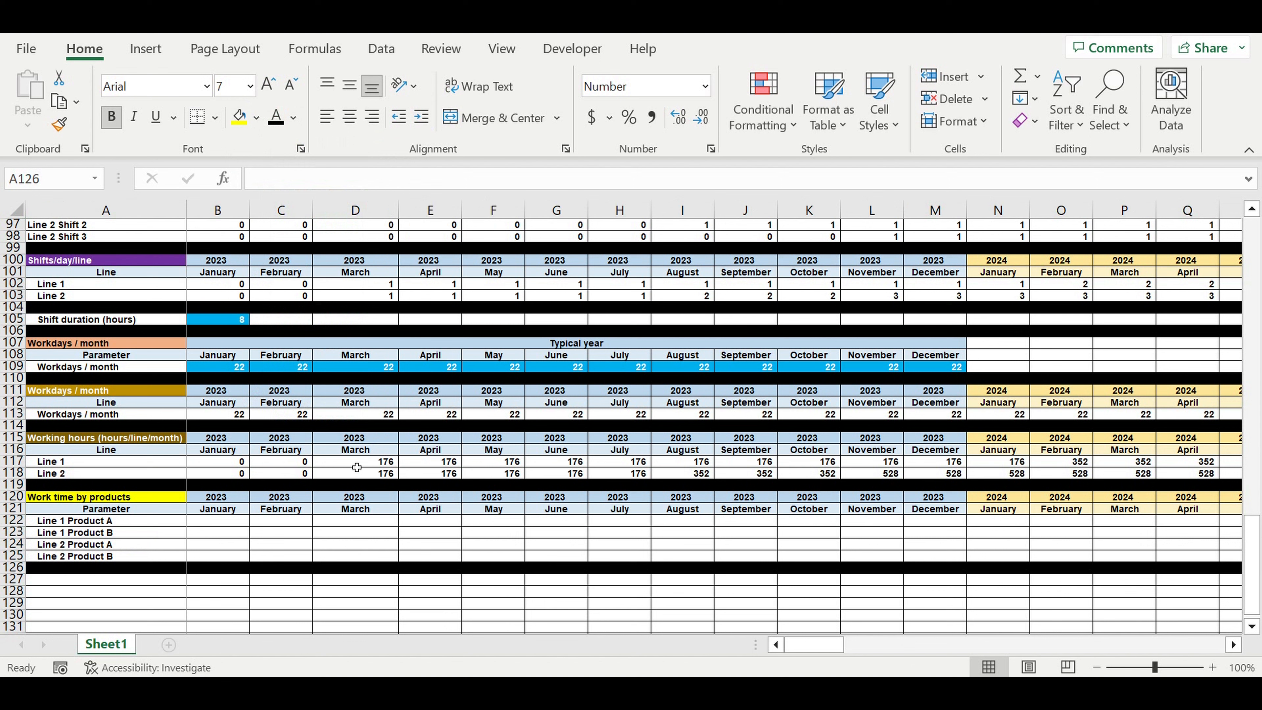
# - Start the January formula for Line 1 Product A in B122 as =B$117*, using Line 1's working hours with the row locked
pyautogui.click(214, 524)
pyautogui.write('=')
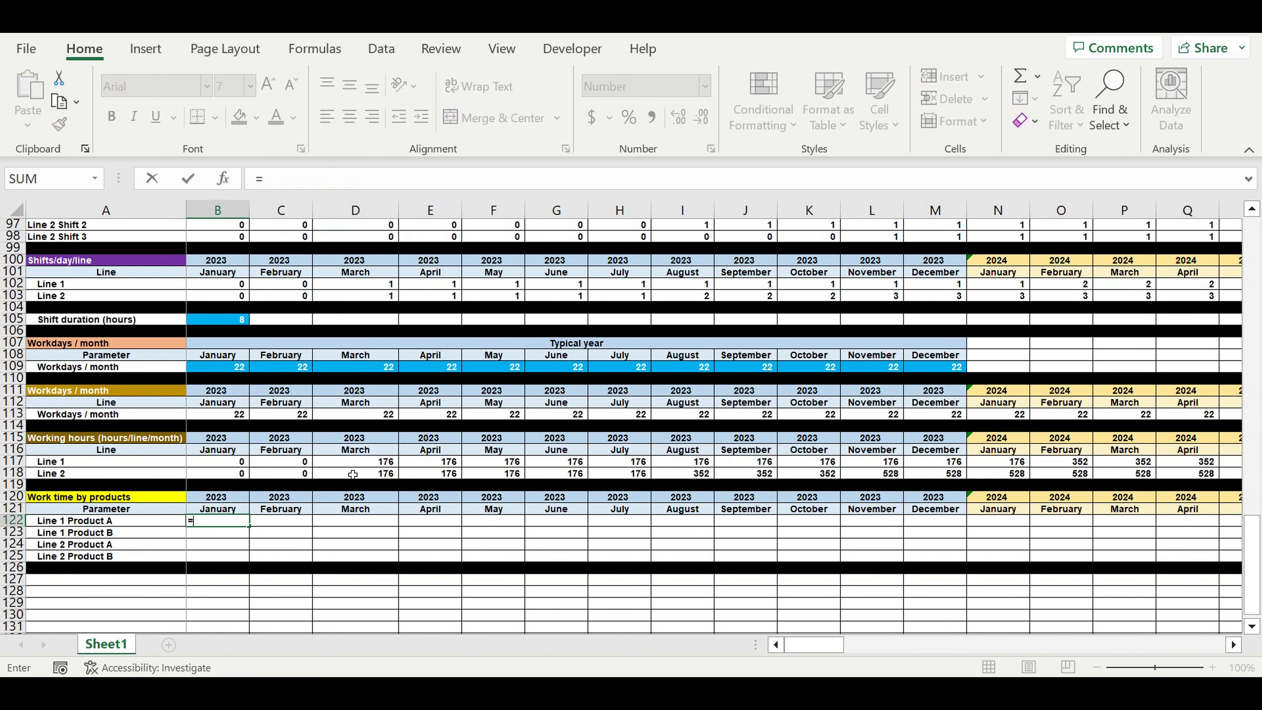
pyautogui.click(214, 468)
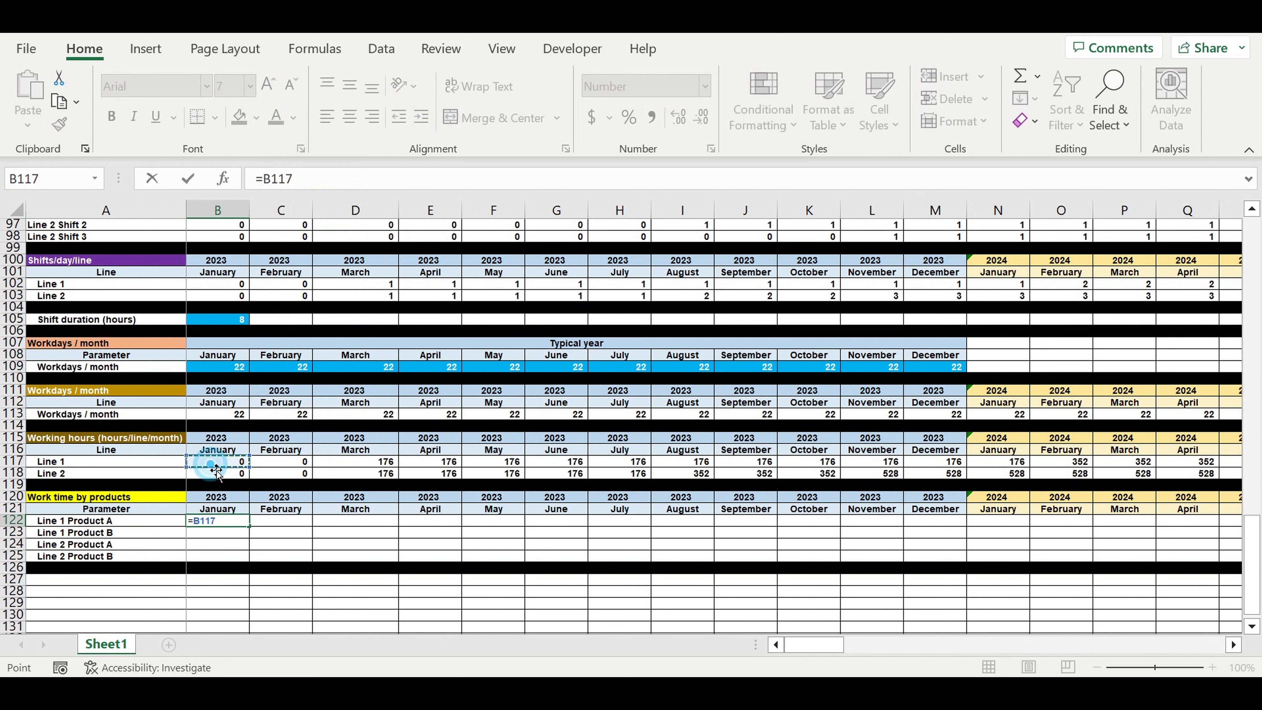
pyautogui.click(272, 179)
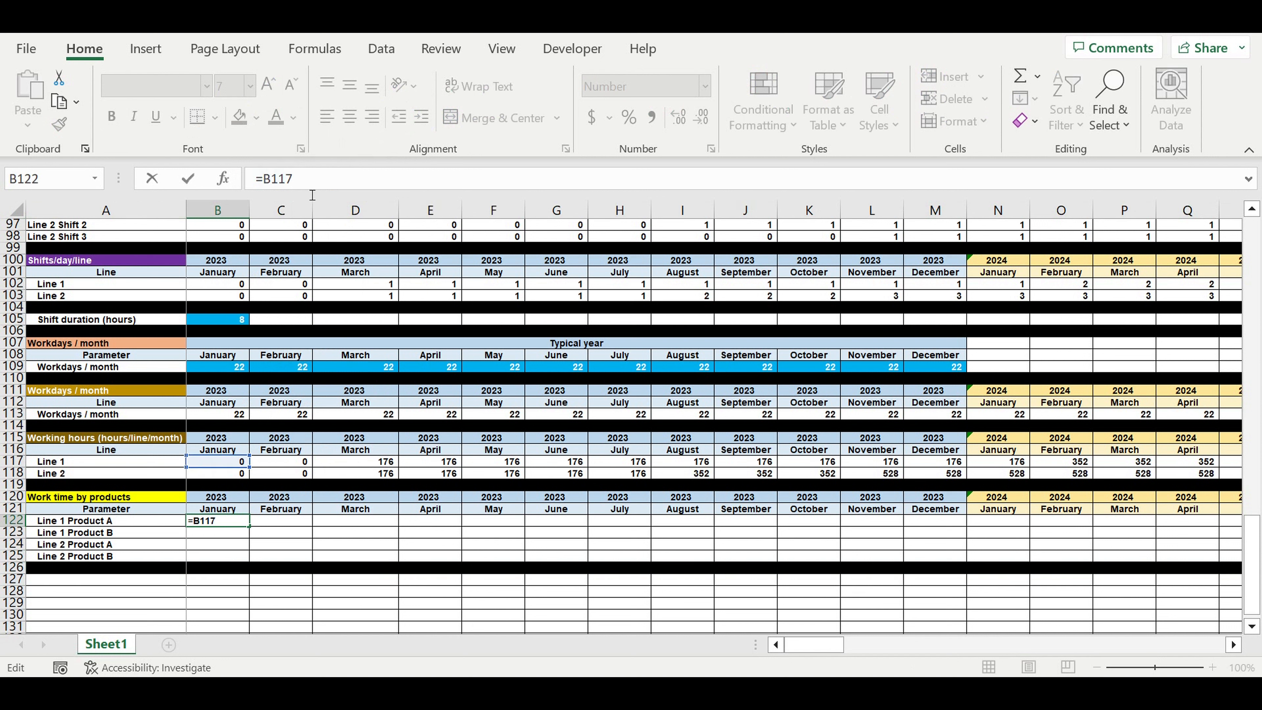
pyautogui.write('$')
pyautogui.click(326, 181)
pyautogui.write('*')
# - Complete the B122 formula as =B$117*$B26*$C16, multiplying by Product A's Line 1 time share and its numeric status with columns locked
pyautogui.scroll(3, 480, 378)
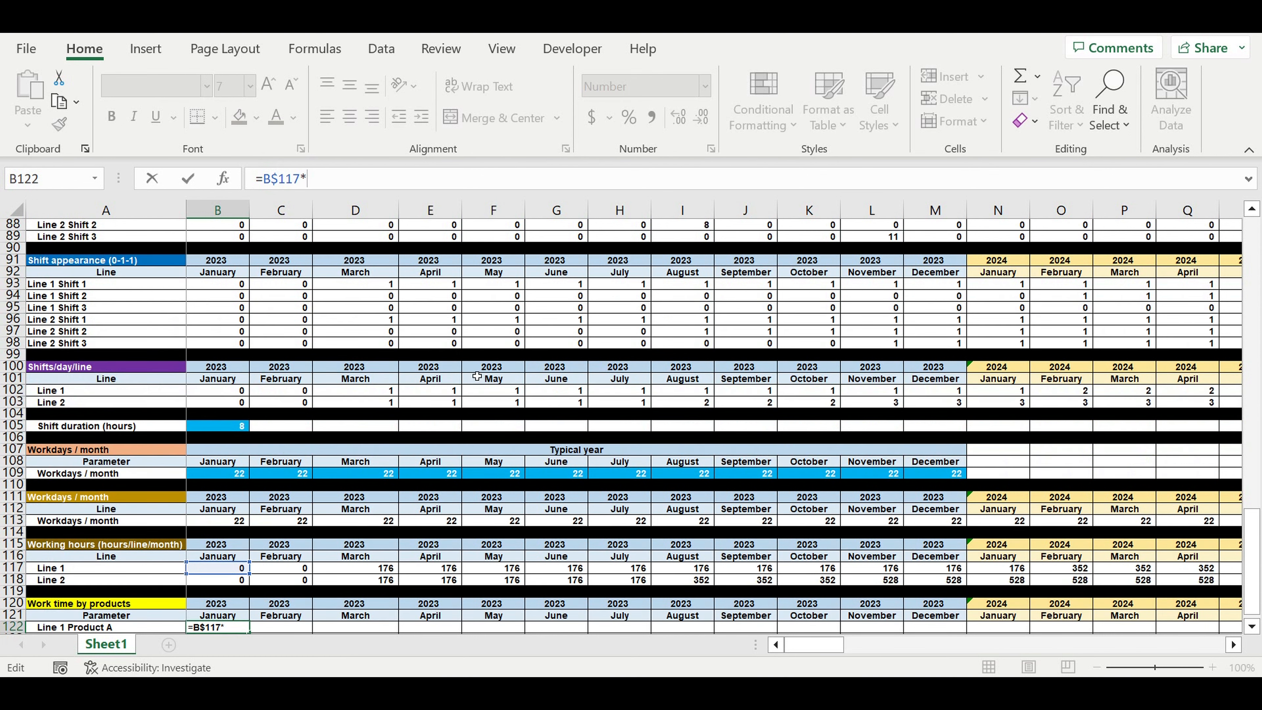
pyautogui.scroll(10, 480, 371)
pyautogui.moveTo(1254, 420); pyautogui.dragTo(1236, 175)
pyautogui.scroll(-2, 440, 490)
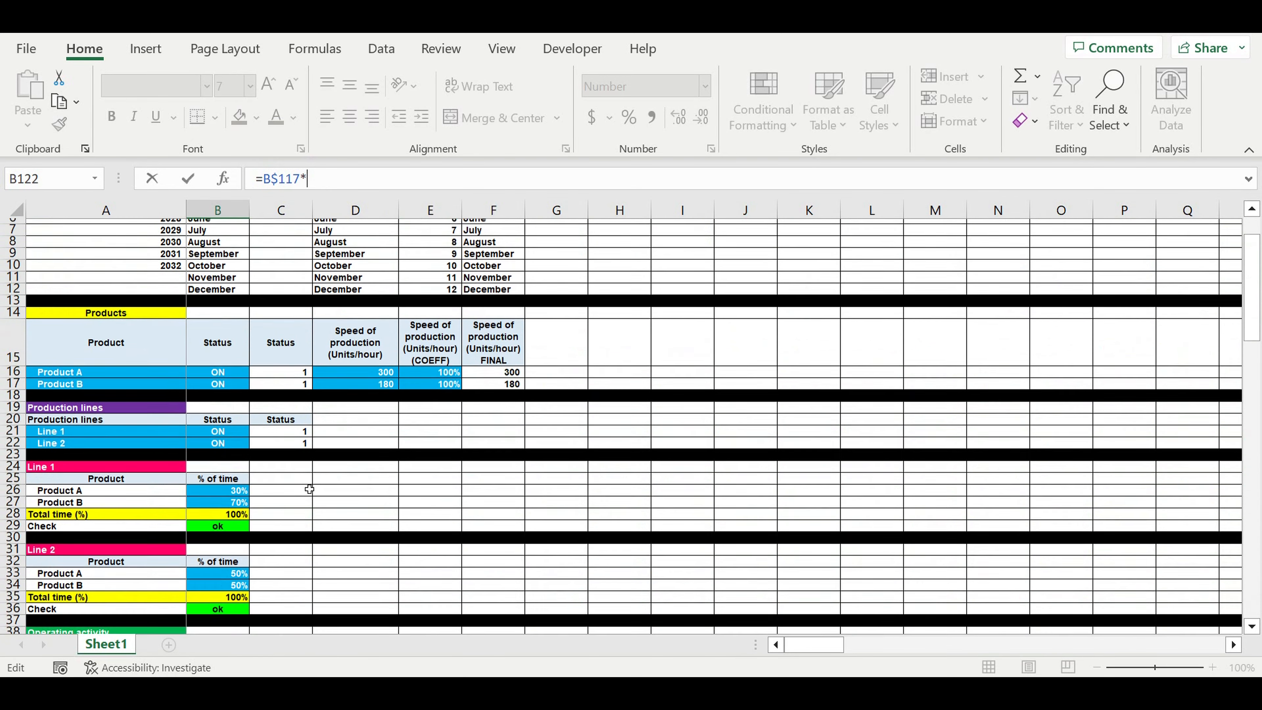
pyautogui.click(223, 489)
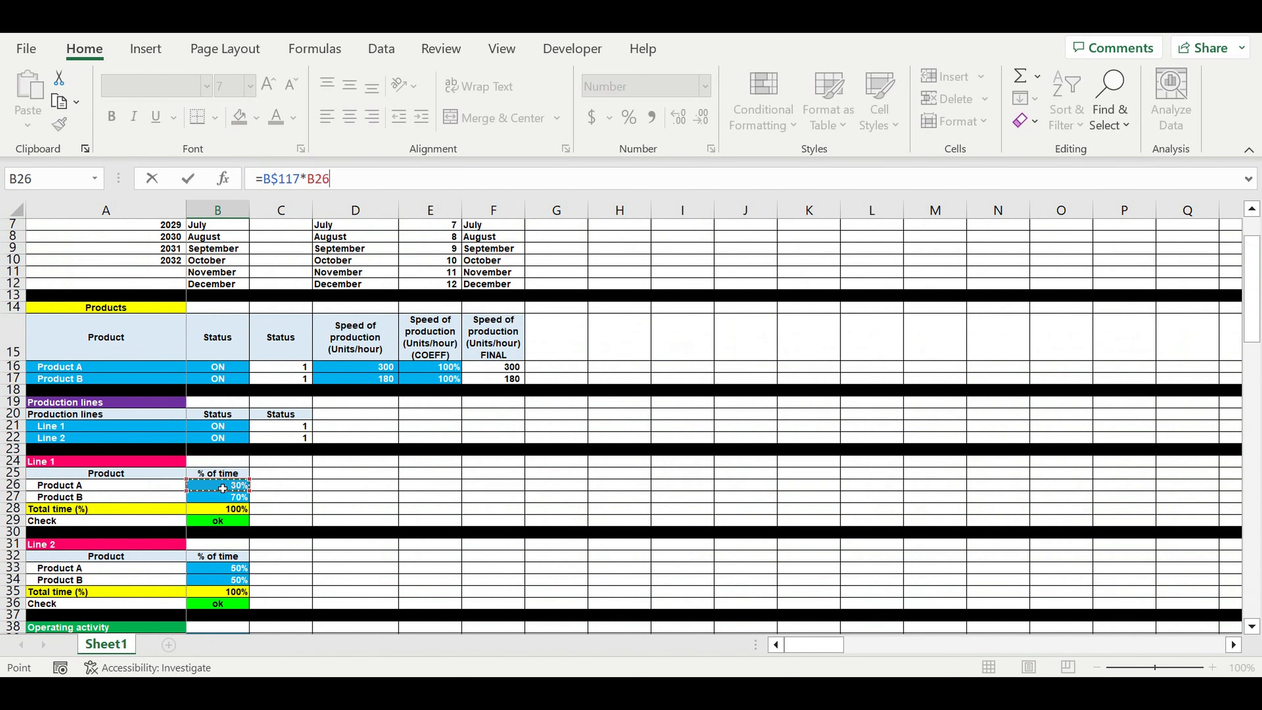
pyautogui.click(313, 180)
pyautogui.write('$')
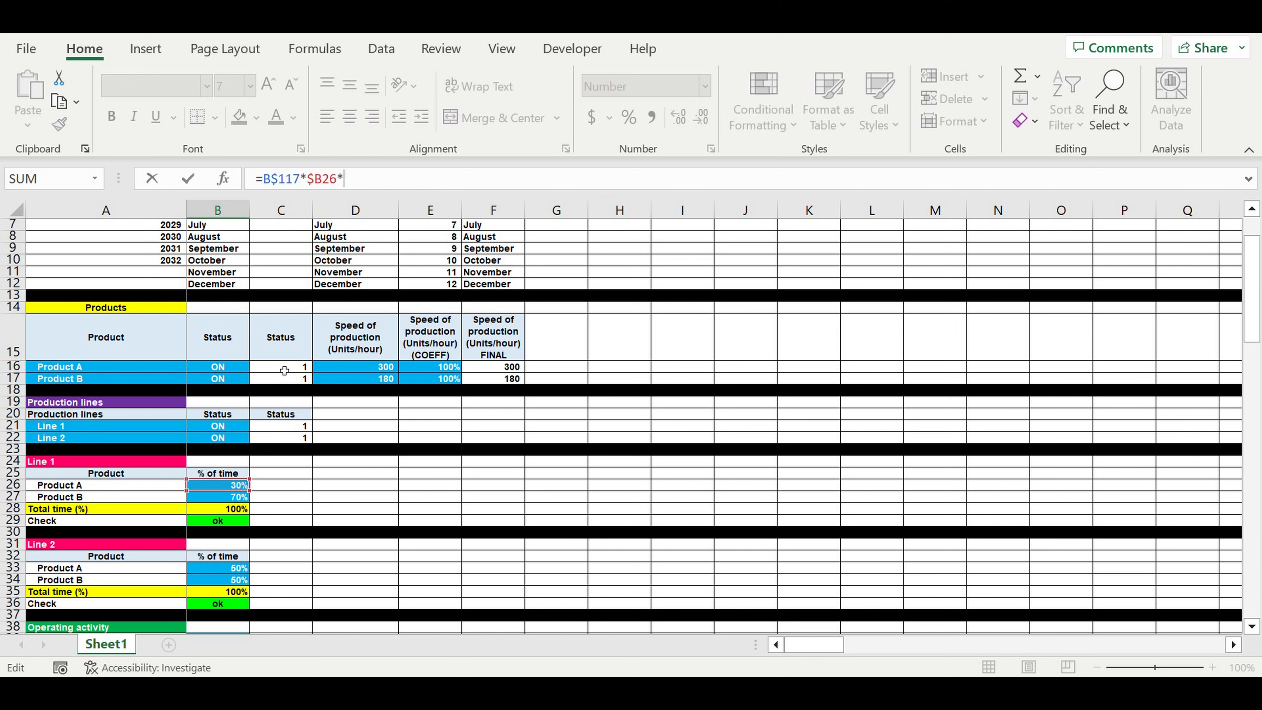
pyautogui.click(284, 371)
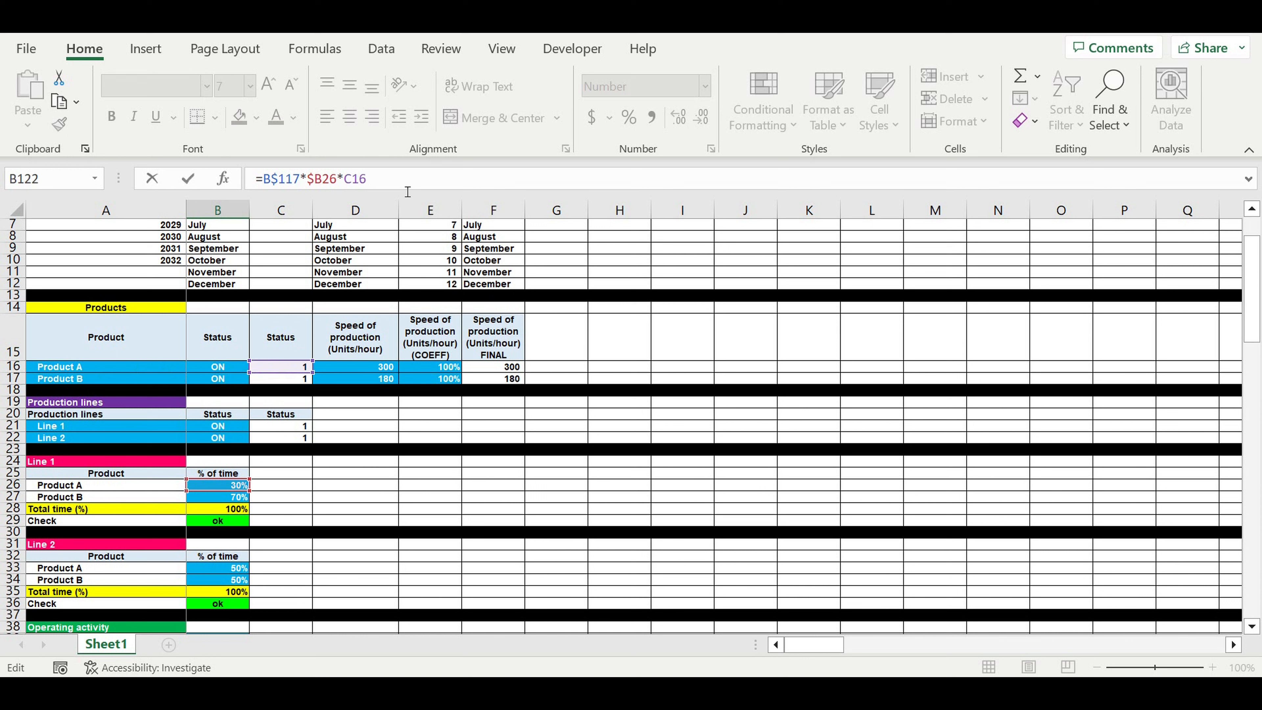
pyautogui.write('$')
pyautogui.press('Return')
# - Fill the work time formula from B122 down to B123 for Line 1 Product B
pyautogui.scroll(-2, 381, 489)
pyautogui.click(224, 546)
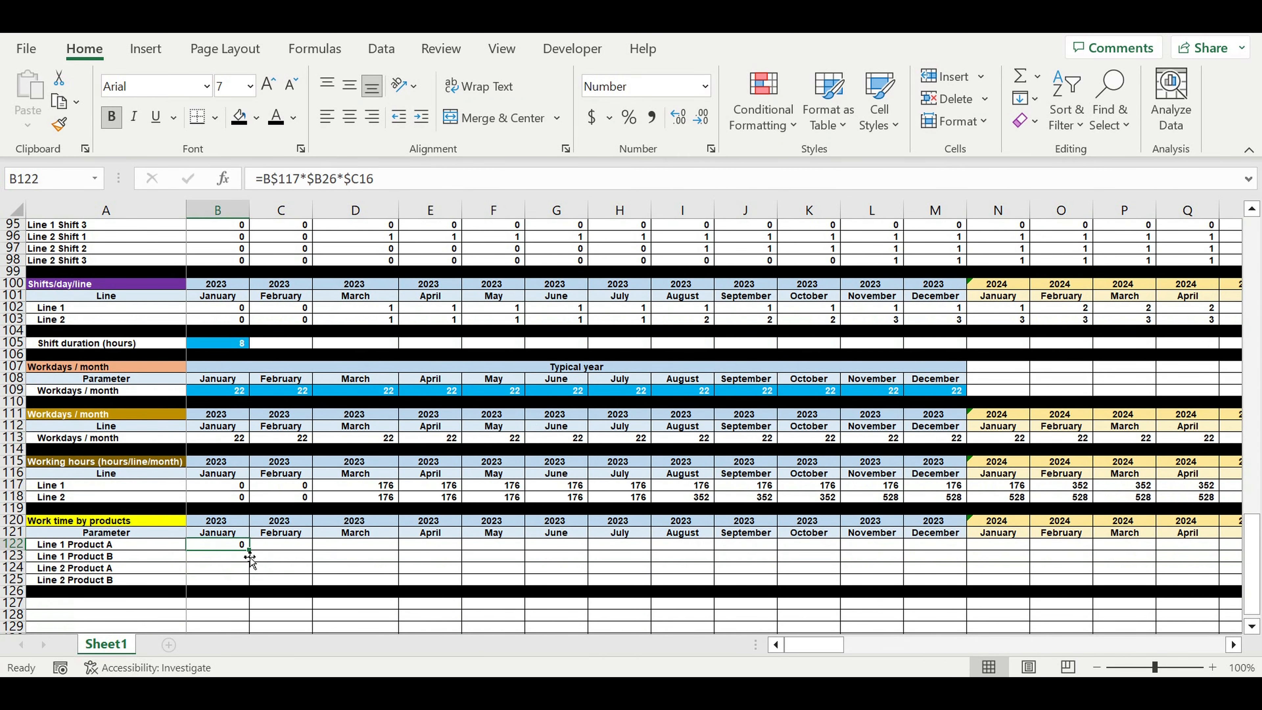
pyautogui.moveTo(250, 551); pyautogui.dragTo(256, 567)
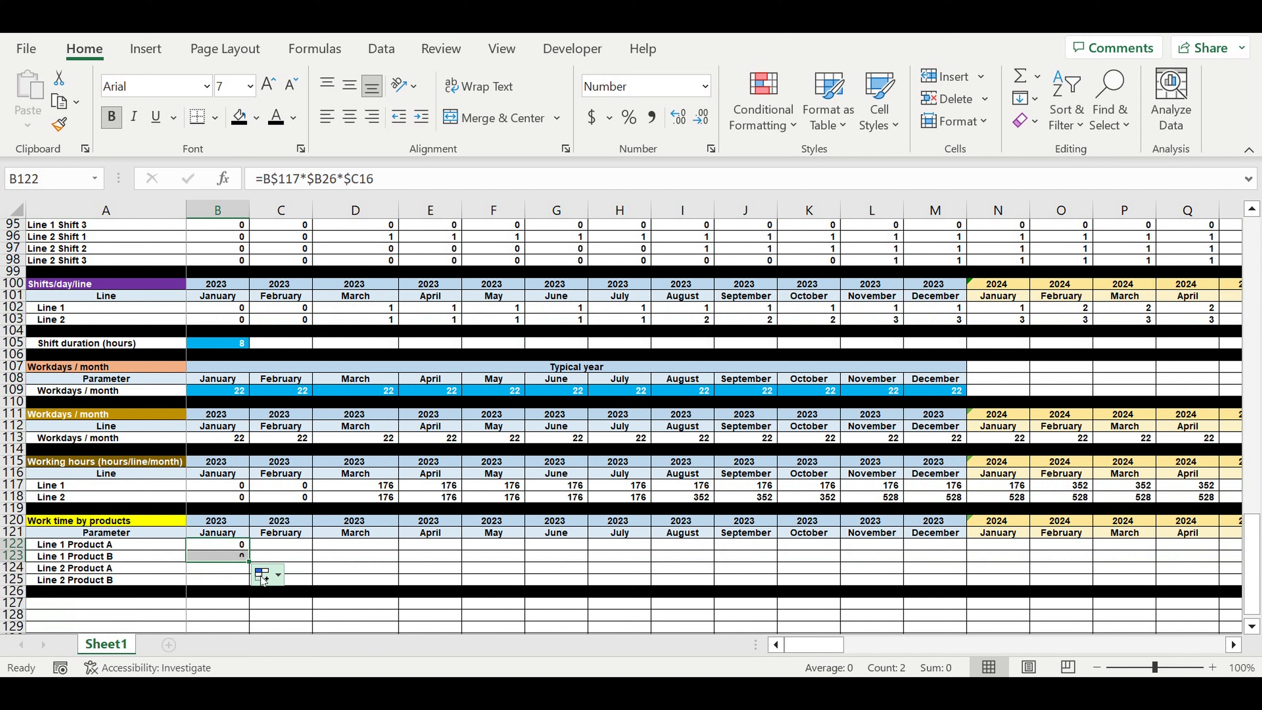
# - Copy the formula text of B123 into B124 for Line 2 Product A and redirect its working hours reference to B$118
pyautogui.click(232, 558)
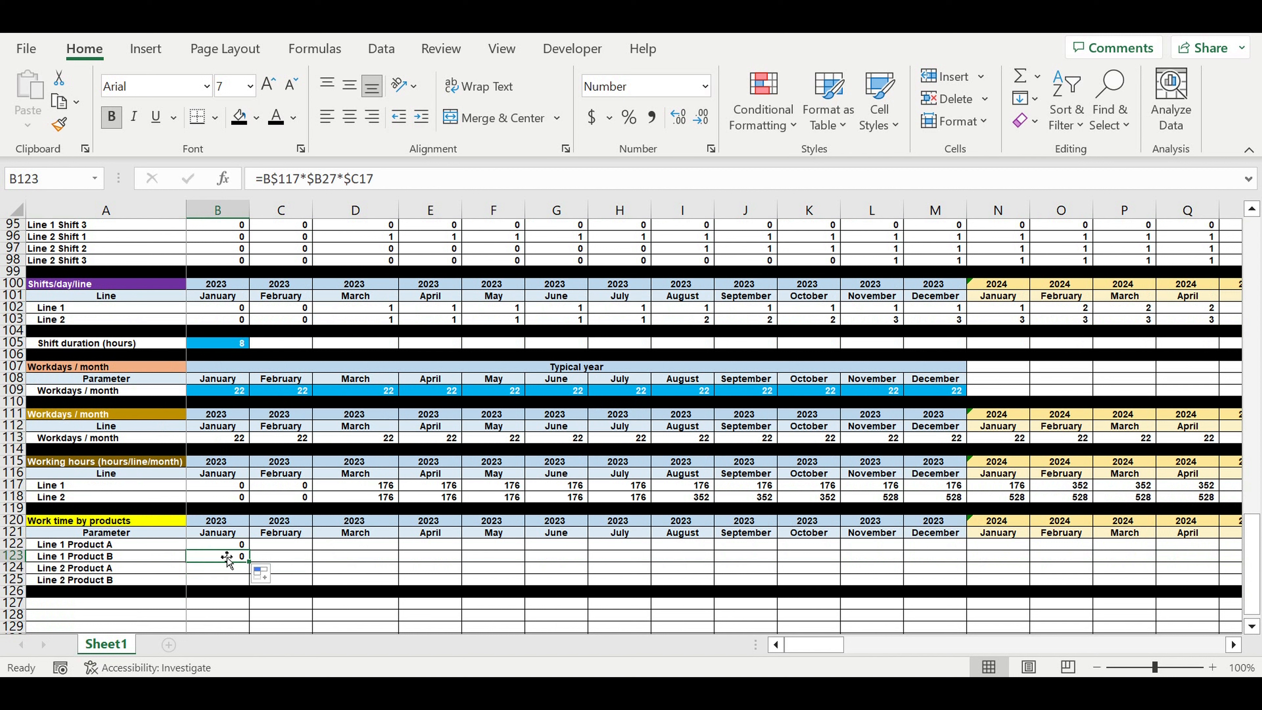
pyautogui.moveTo(381, 184); pyautogui.dragTo(134, 162)
pyautogui.hotkey('ctrl', 'c')
pyautogui.press('Return')
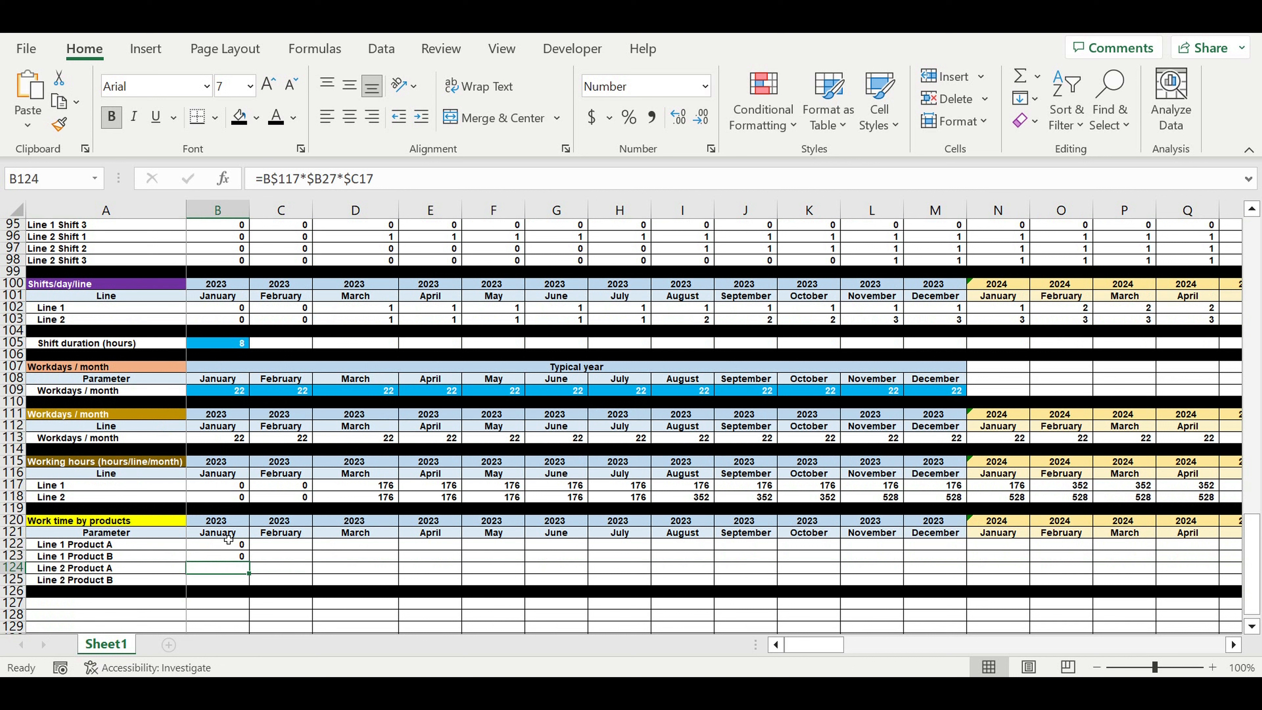
pyautogui.click(255, 178)
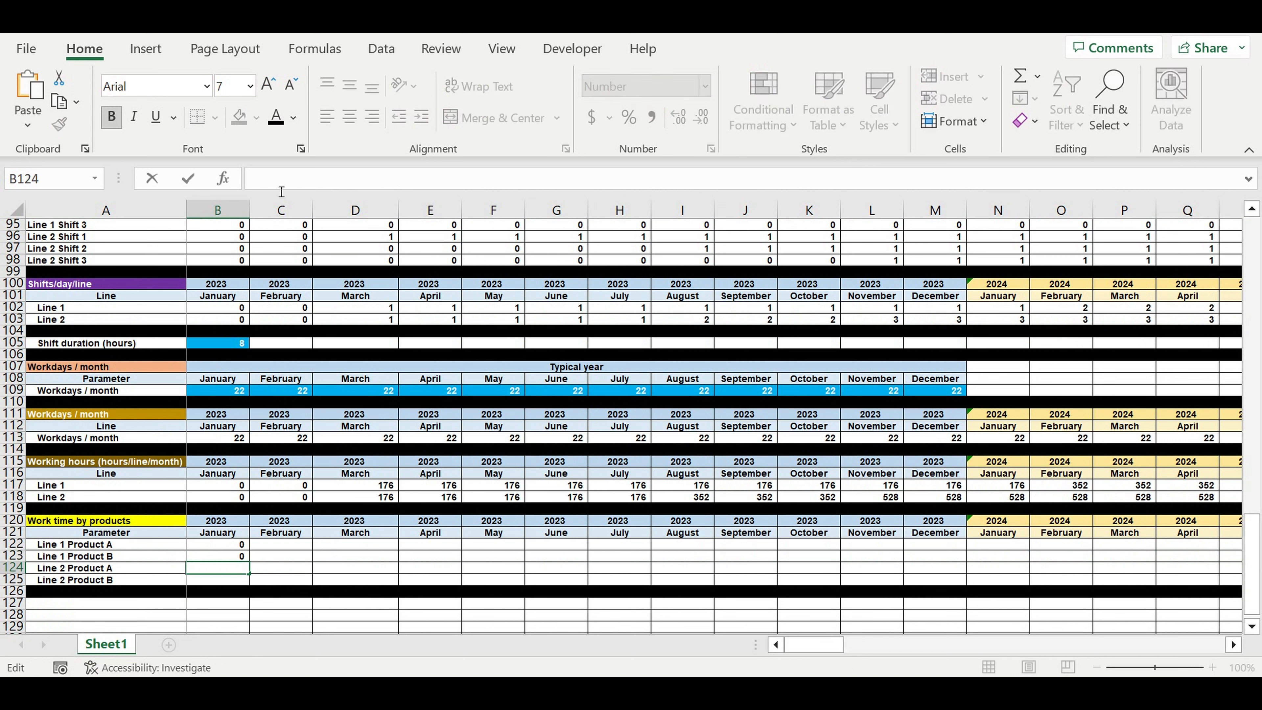
pyautogui.hotkey('ctrl', 'v')
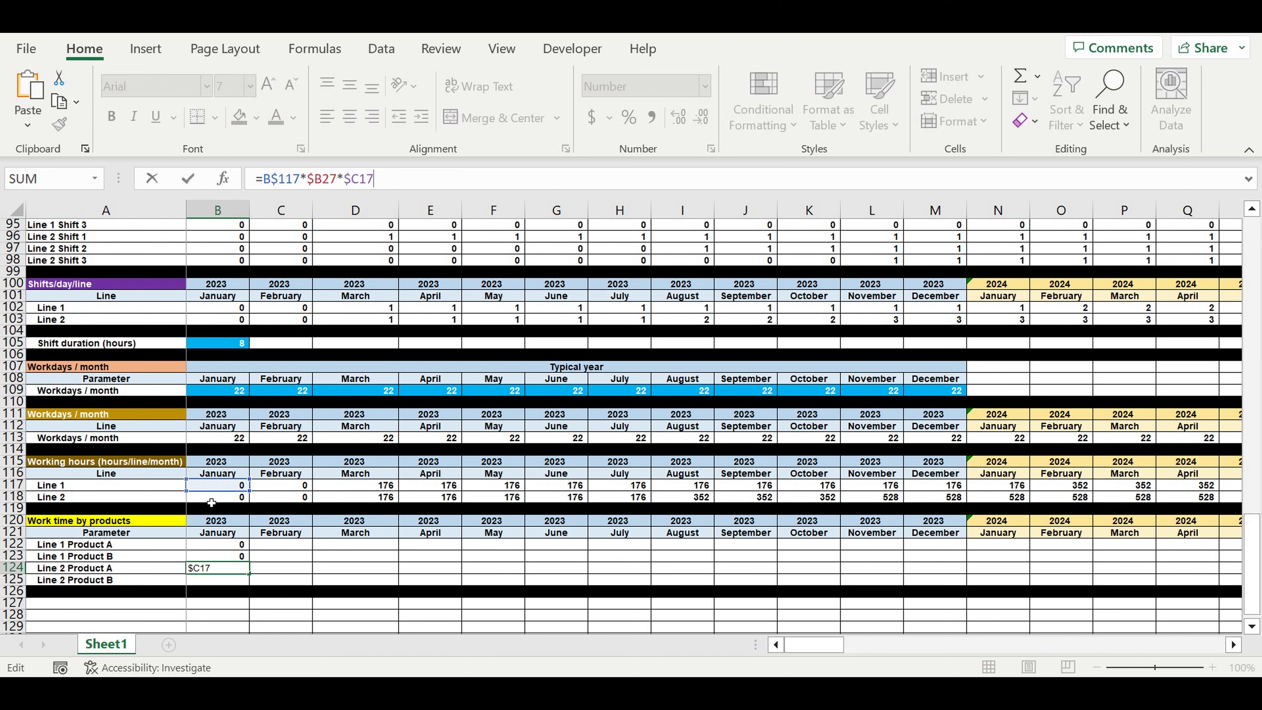
pyautogui.moveTo(213, 496); pyautogui.dragTo(211, 502)
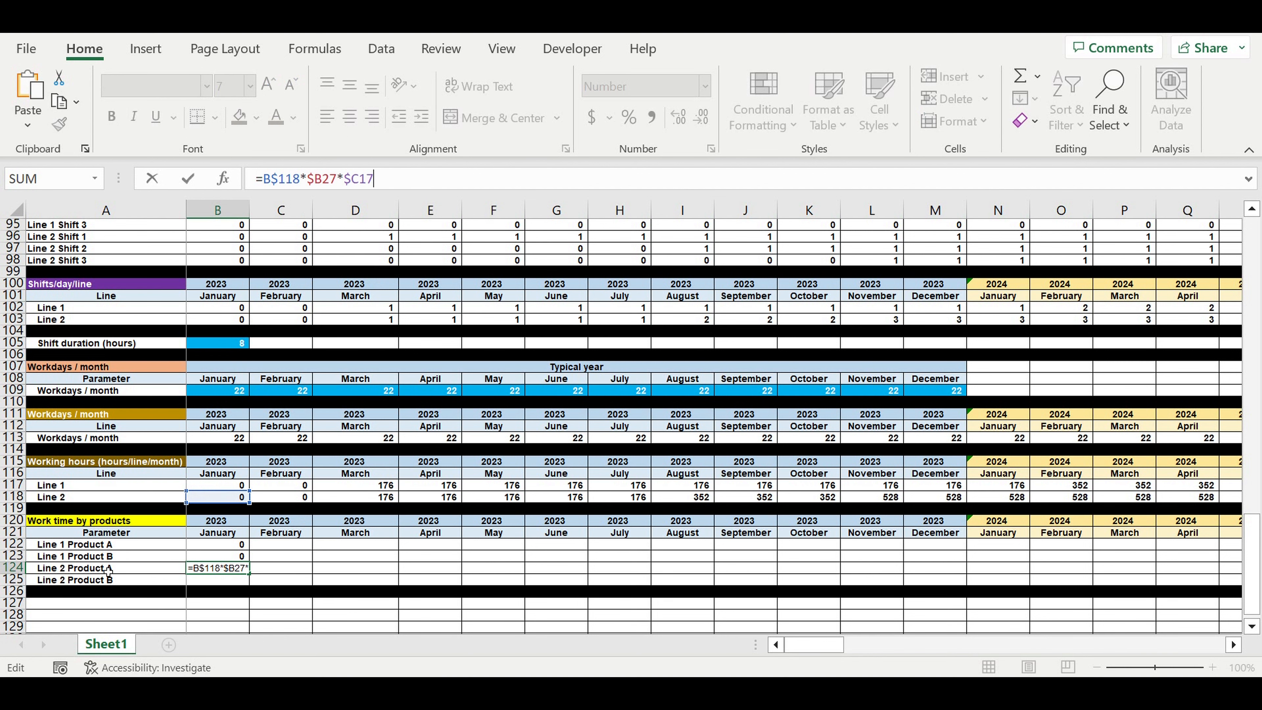
# - Redirect the other B124 references to Line 2's Product A time share and Product A's status, giving =B$118*$B33*$C16
pyautogui.scroll(19, 322, 500)
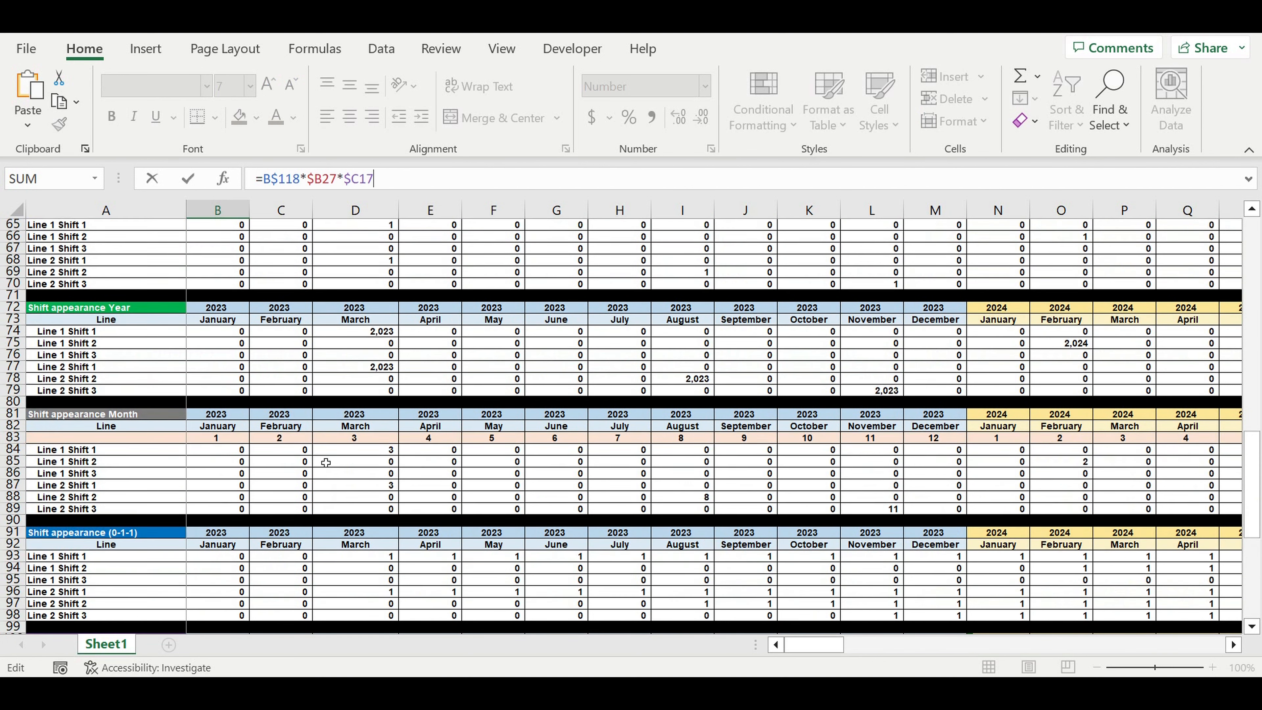
pyautogui.scroll(7, 326, 453)
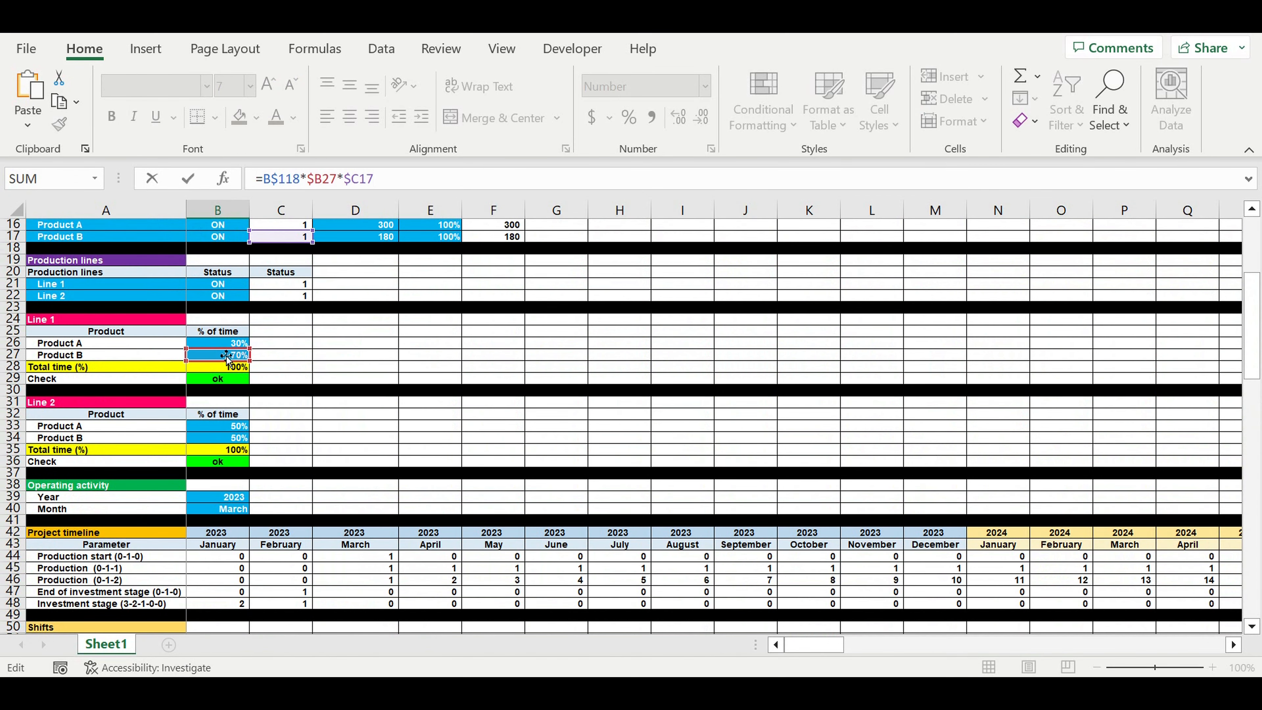
pyautogui.moveTo(225, 359); pyautogui.dragTo(220, 431)
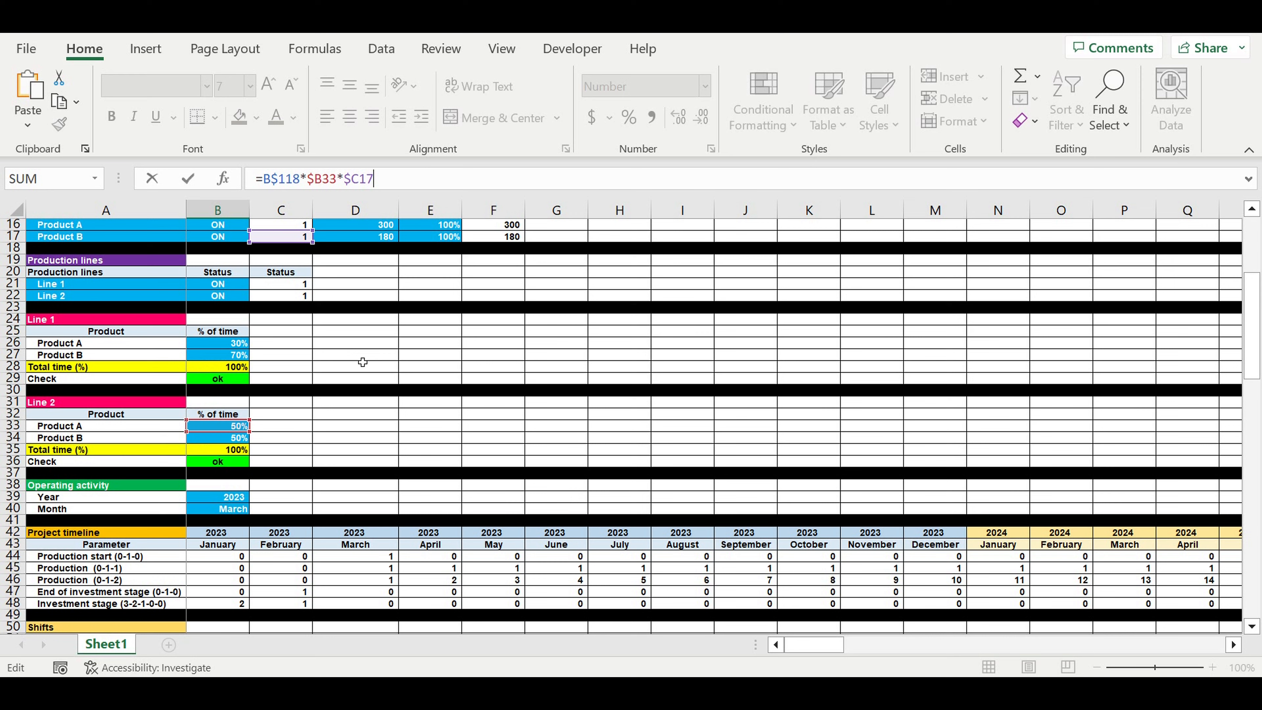
pyautogui.scroll(1, 363, 362)
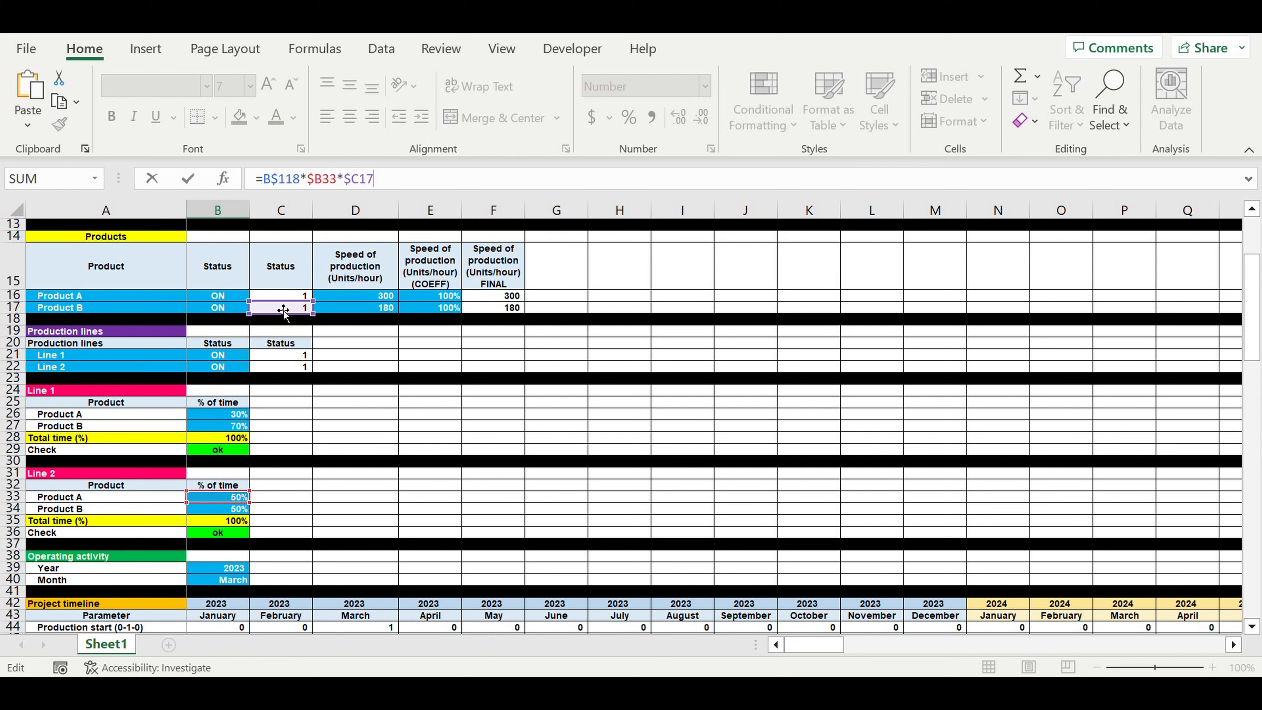
pyautogui.moveTo(284, 309); pyautogui.dragTo(286, 297)
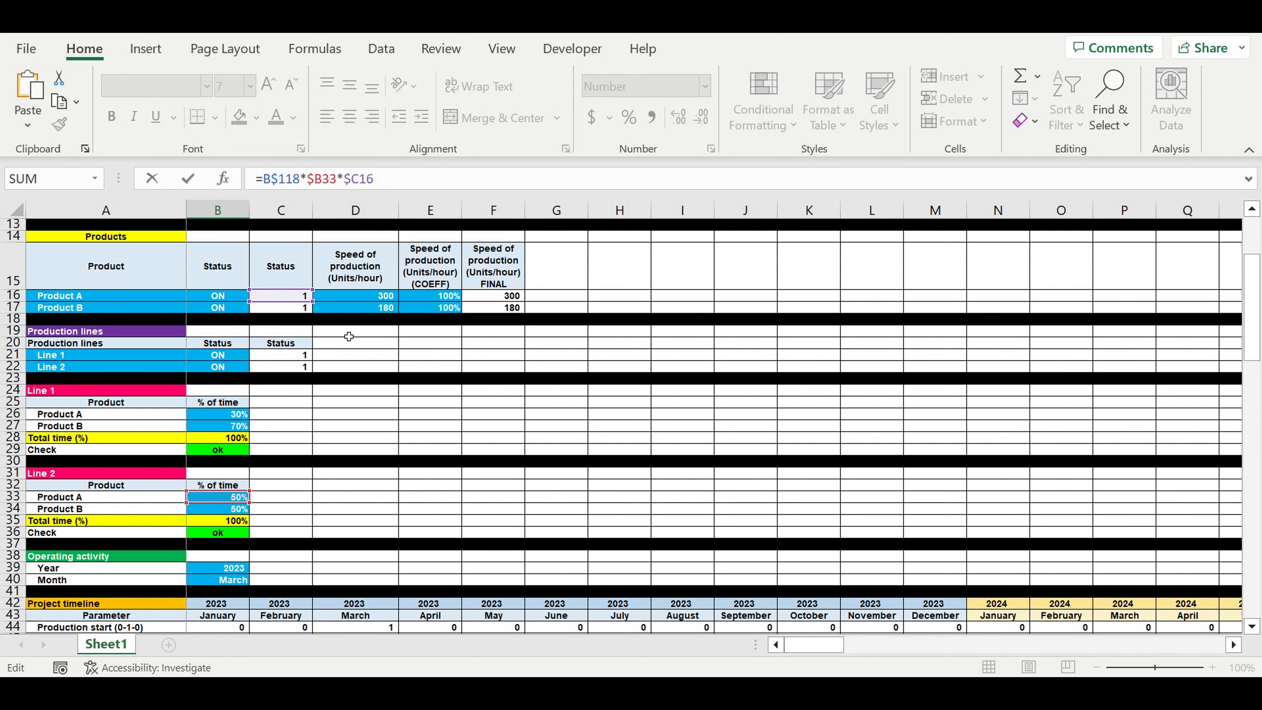
pyautogui.press('Return')
# - Fill B124 down to B125 for Line 2 Product B, and extend B122:B125 across all months to December 2032 in column DQ
pyautogui.scroll(-2, 273, 508)
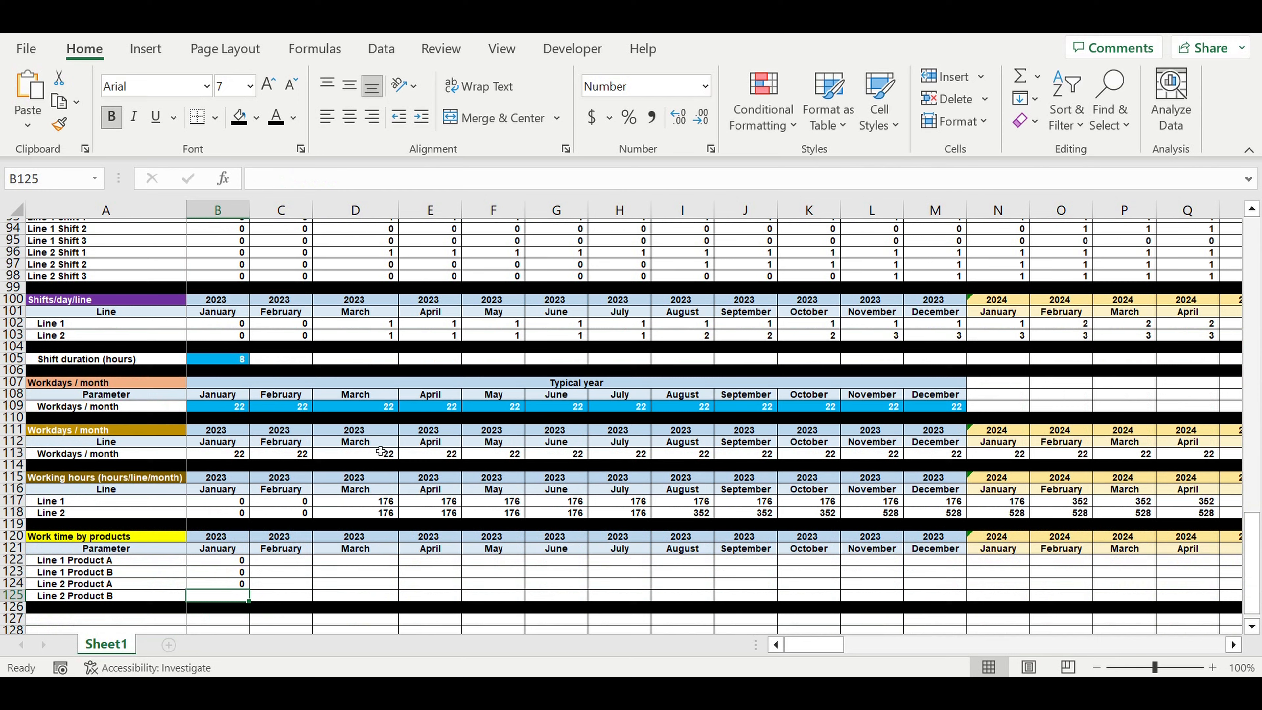
pyautogui.click(223, 513)
pyautogui.moveTo(248, 515); pyautogui.dragTo(250, 525)
pyautogui.click(308, 513)
pyautogui.moveTo(220, 485); pyautogui.dragTo(1076, 554)
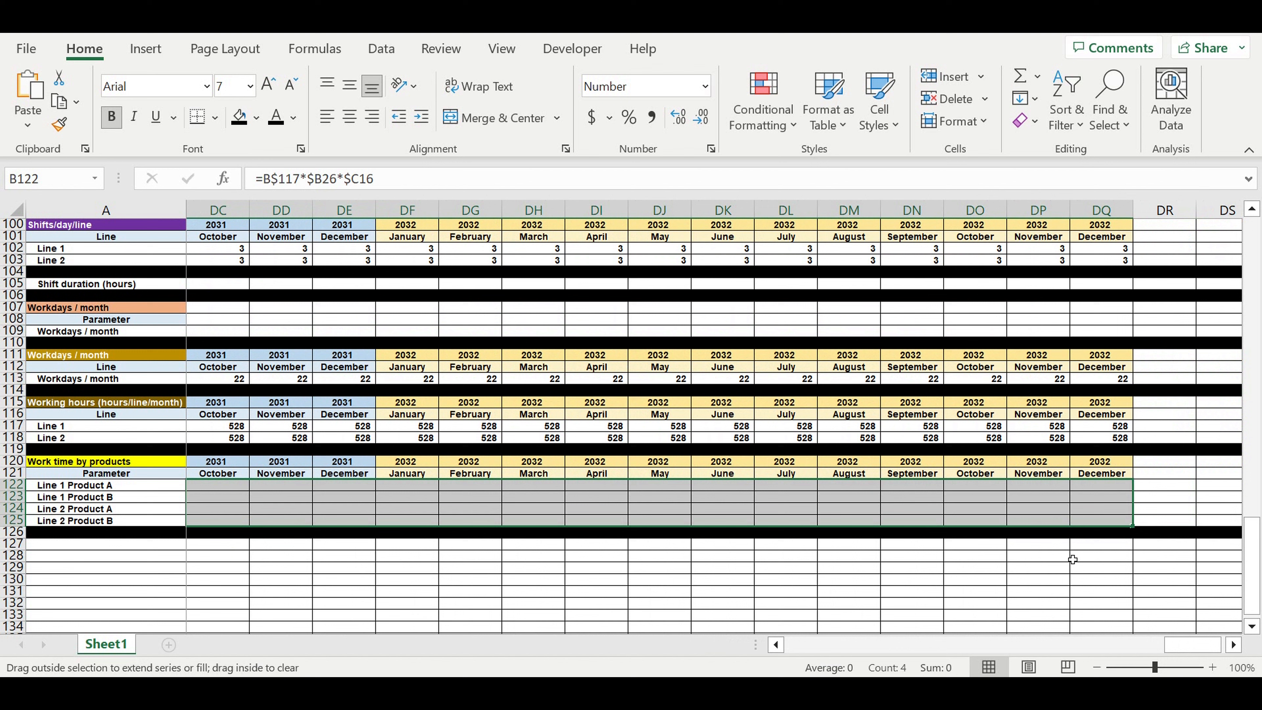
pyautogui.click(734, 568)
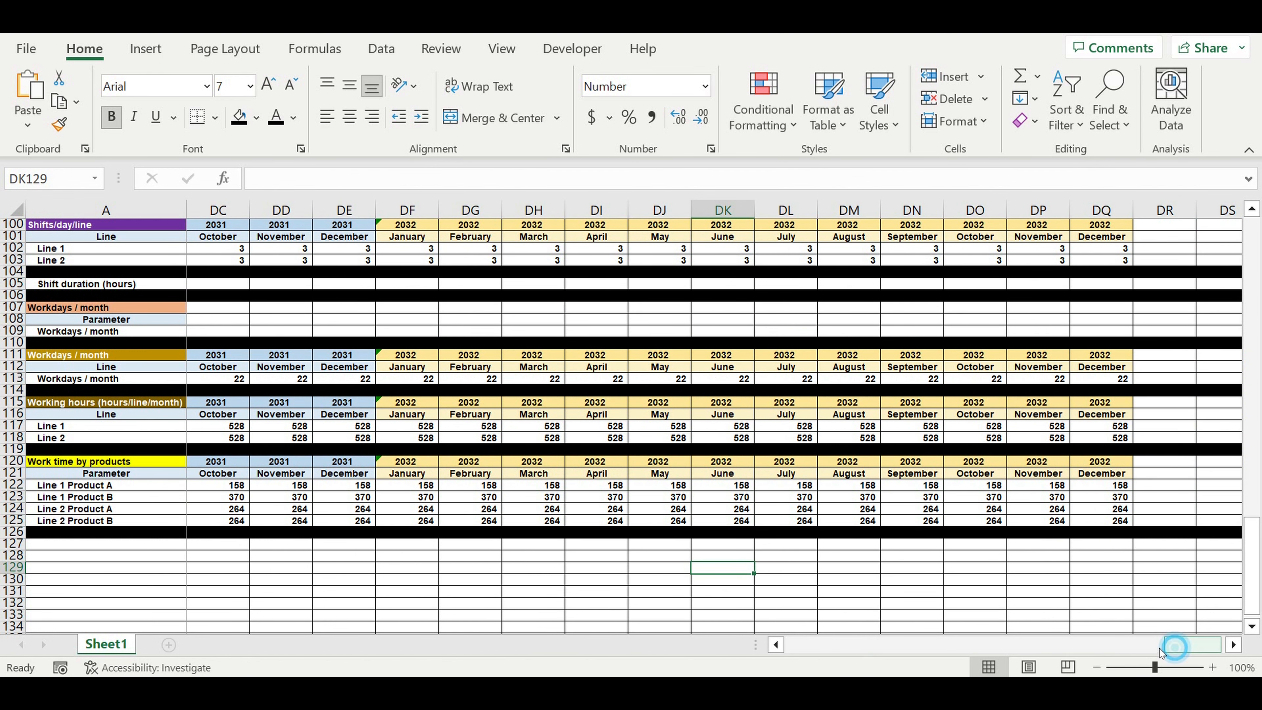
# - Examine the March 2023 total of Line 1's Product A and B work time in D122:D123 and the Line 2 row labels
pyautogui.moveTo(1172, 650); pyautogui.dragTo(548, 630)
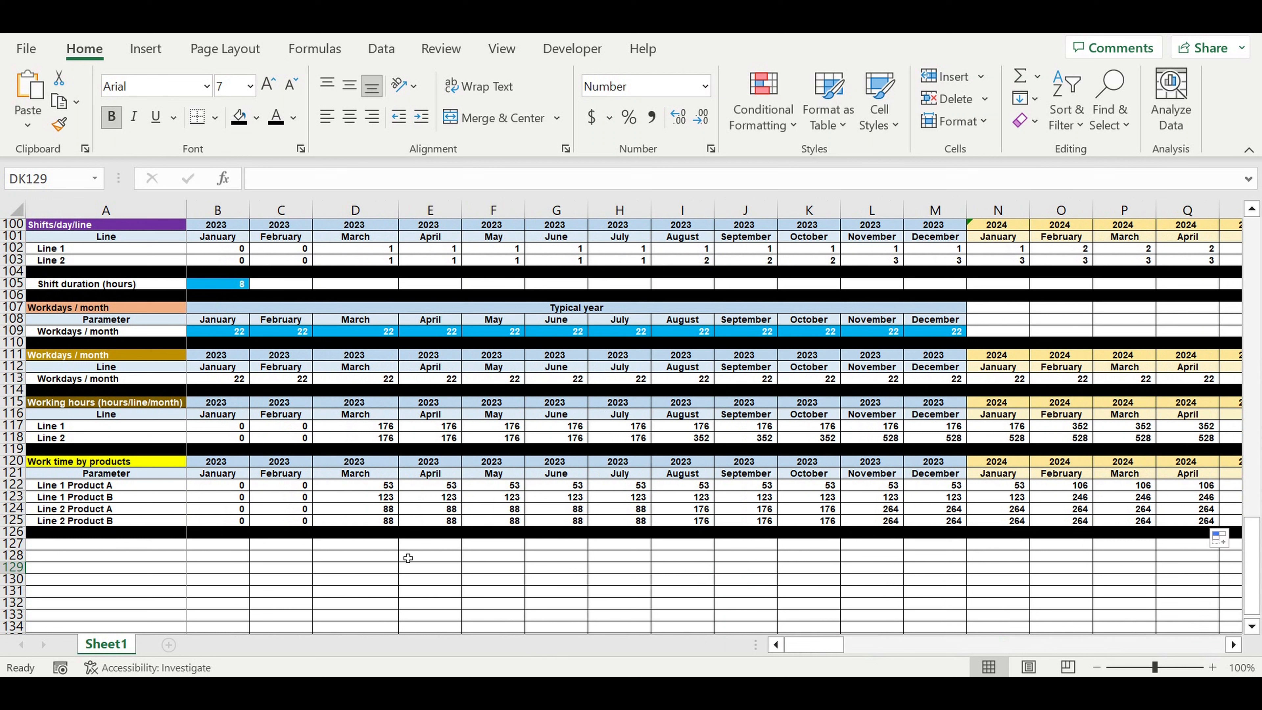
pyautogui.moveTo(375, 510)
pyautogui.mouseDown()
pyautogui.moveTo(376, 521)
pyautogui.moveTo(375, 499)
pyautogui.mouseUp()
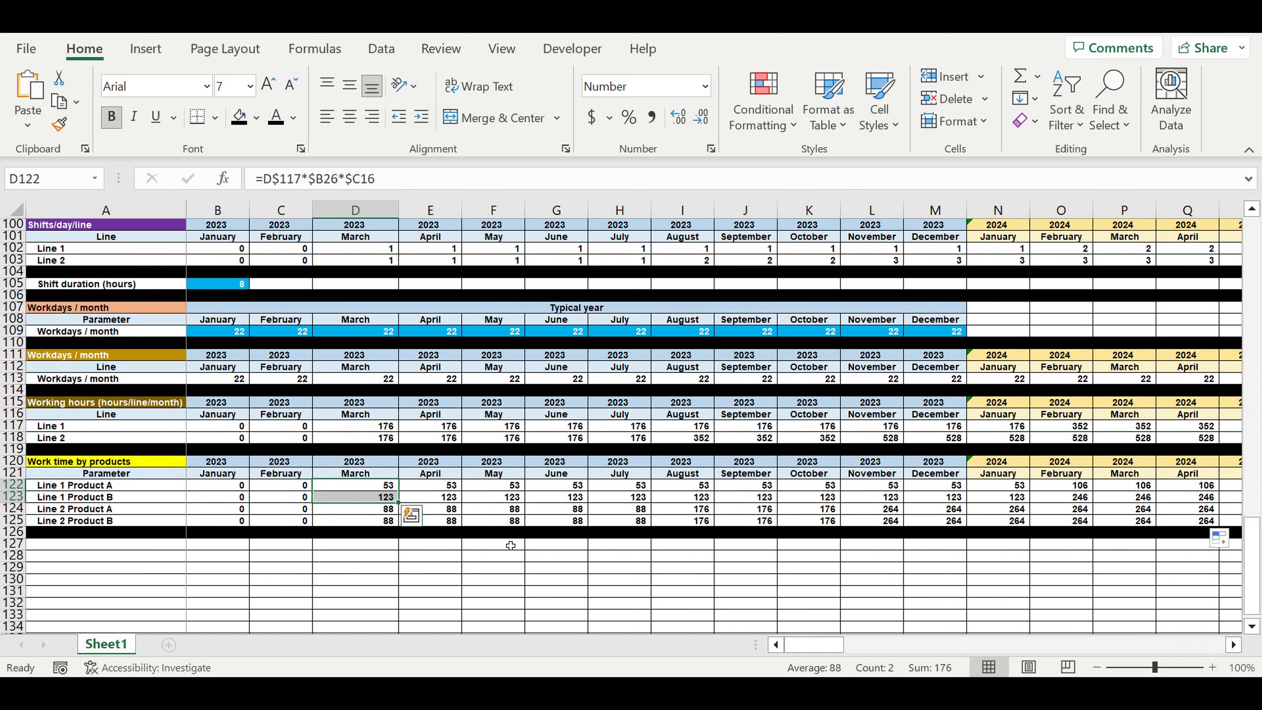
pyautogui.click(185, 570)
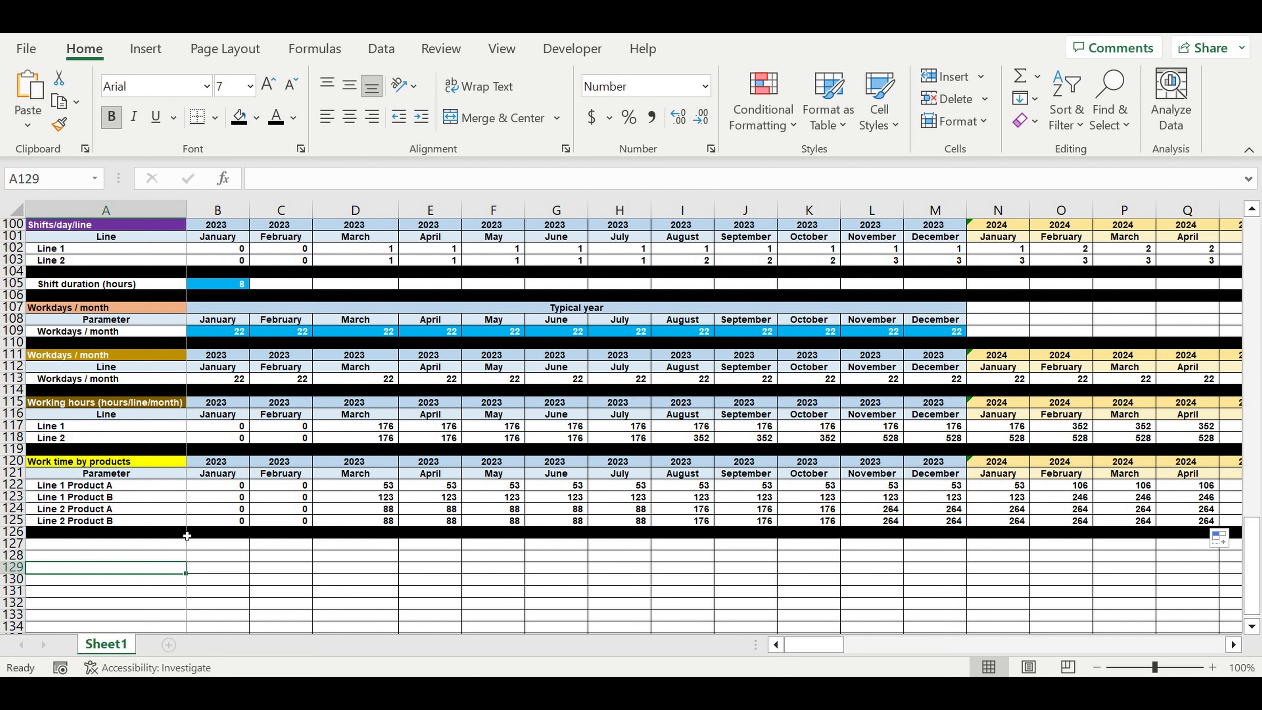
pyautogui.click(102, 512)
pyautogui.click(121, 522)
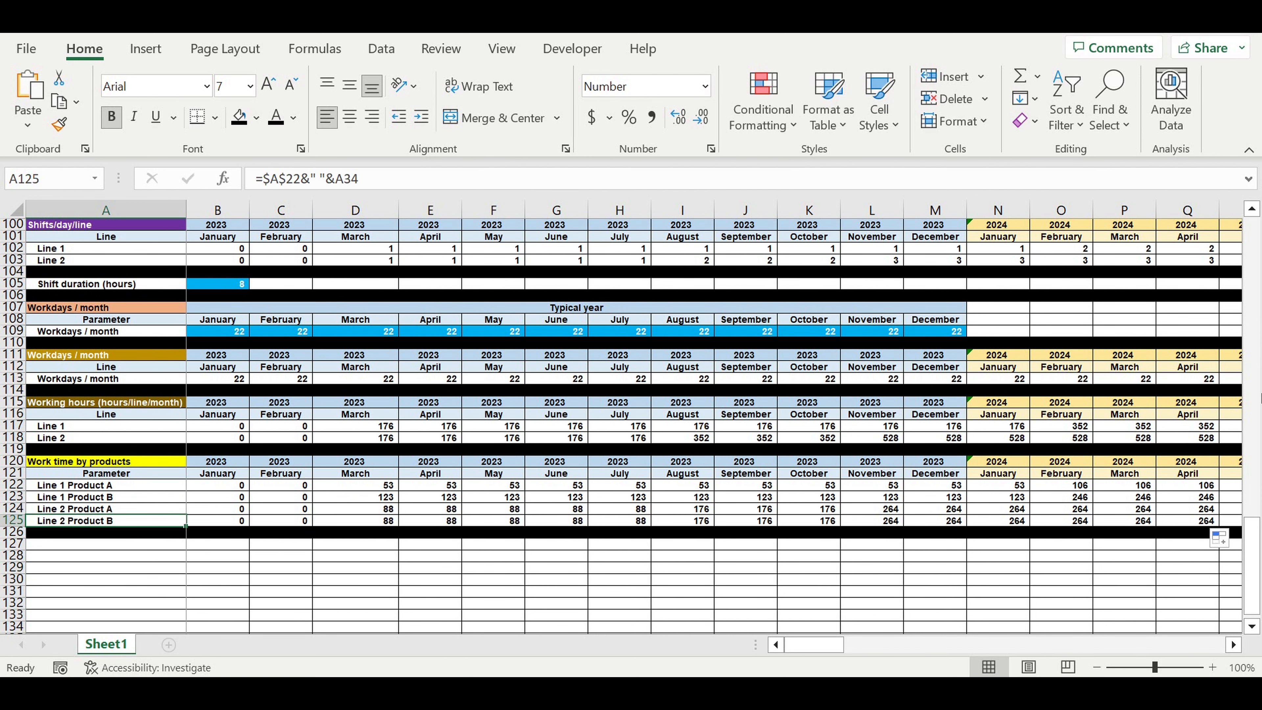
# - Set Line 2's status in B22 to OFF and examine the Line 2 rows of the Work time by products table
pyautogui.moveTo(1252, 589); pyautogui.dragTo(1252, 283)
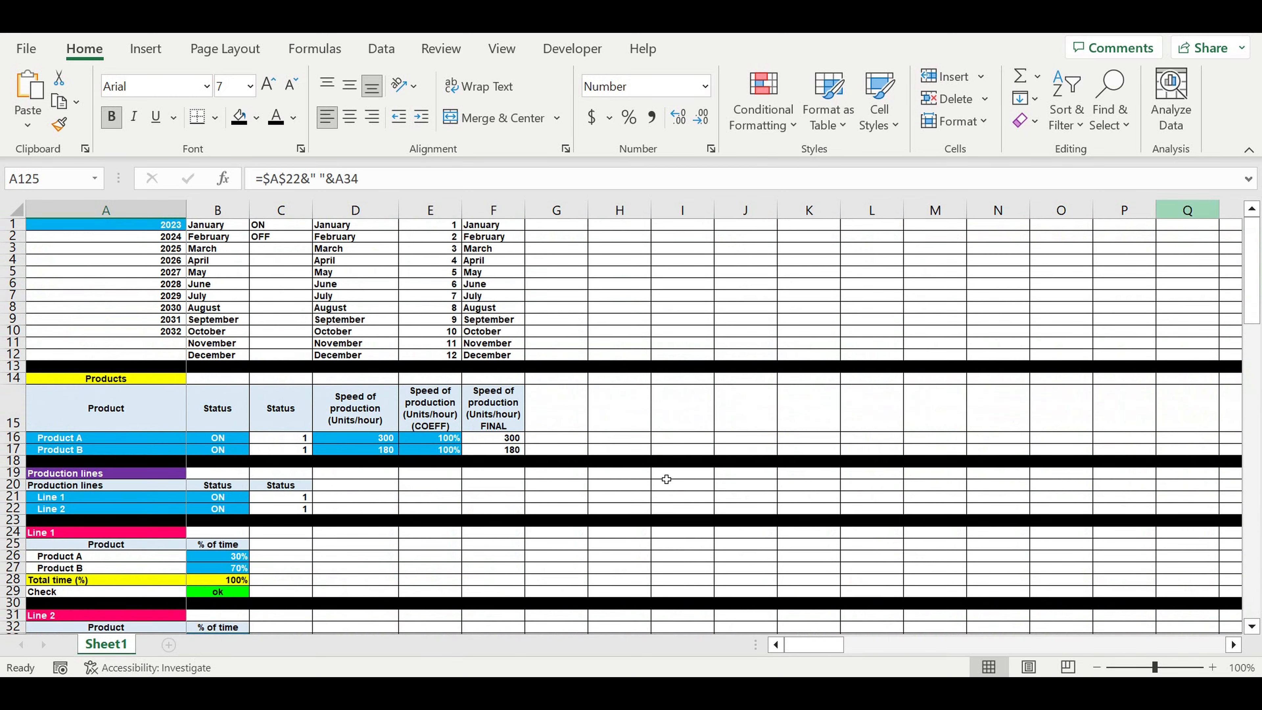
pyautogui.click(224, 512)
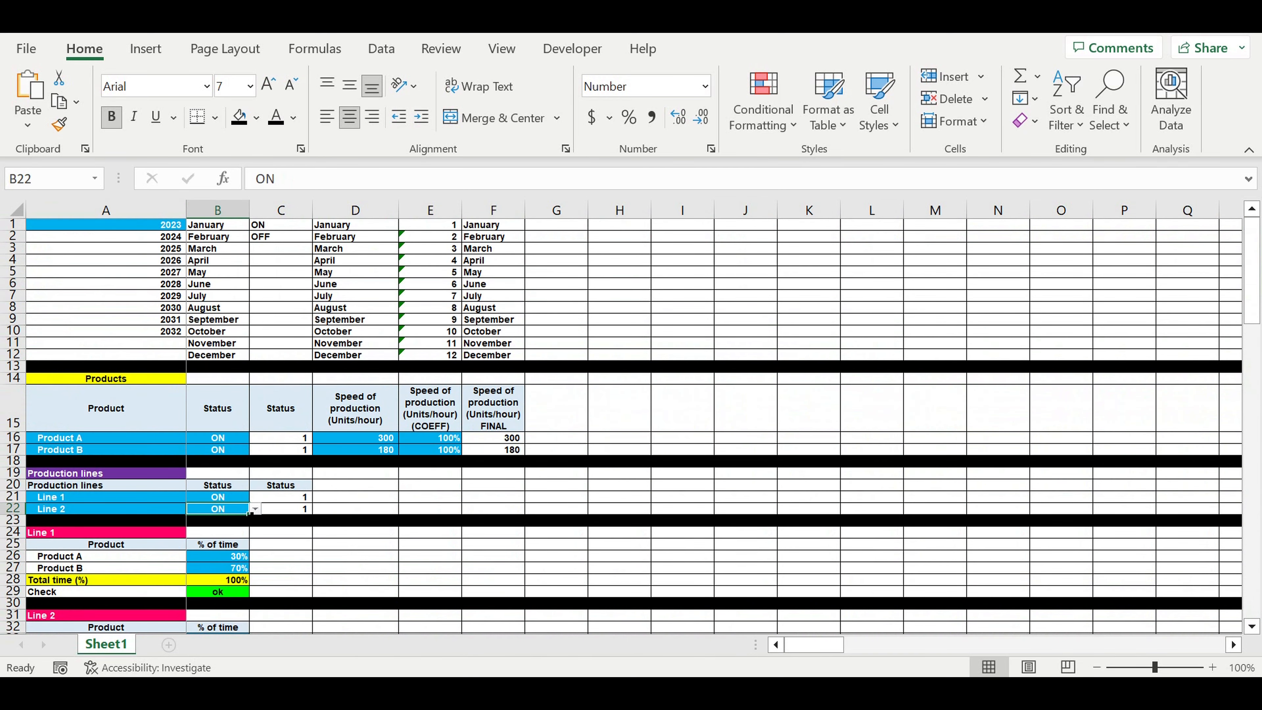
pyautogui.click(255, 510)
pyautogui.click(329, 549)
pyautogui.click(329, 549)
pyautogui.scroll(-7, 348, 562)
pyautogui.scroll(-9, 1261, 413)
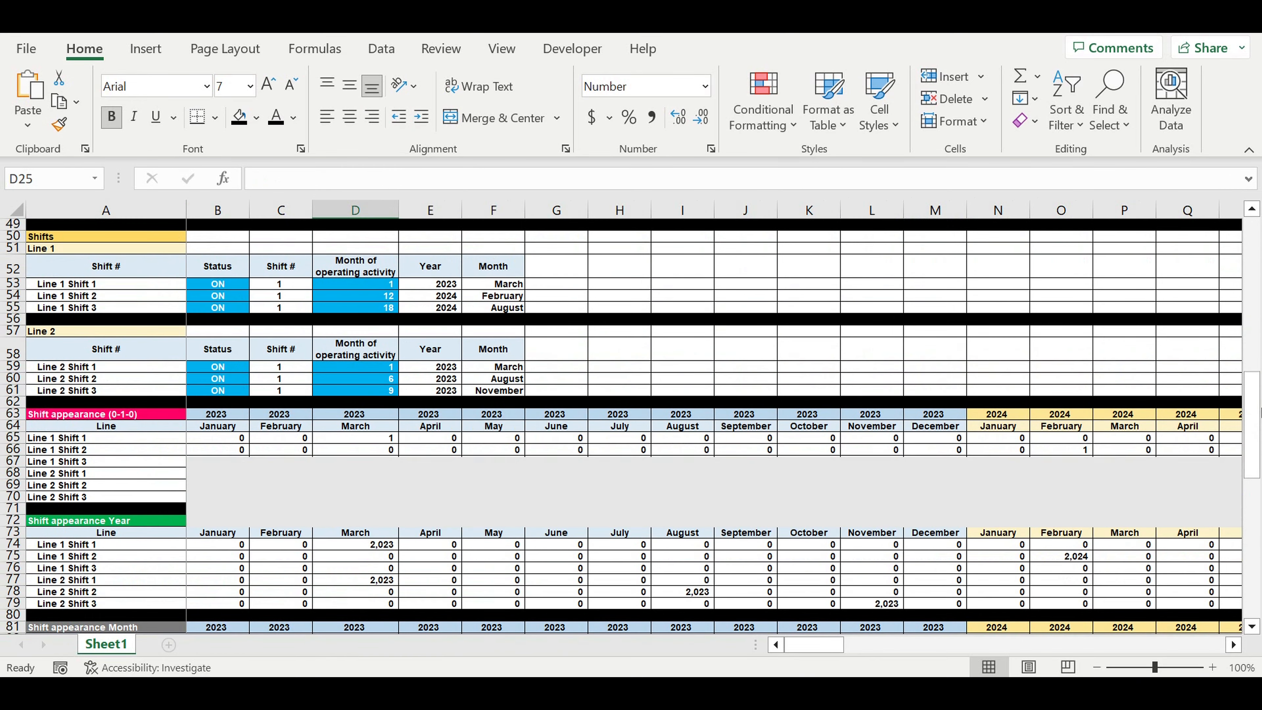
pyautogui.moveTo(1256, 410); pyautogui.dragTo(1261, 644)
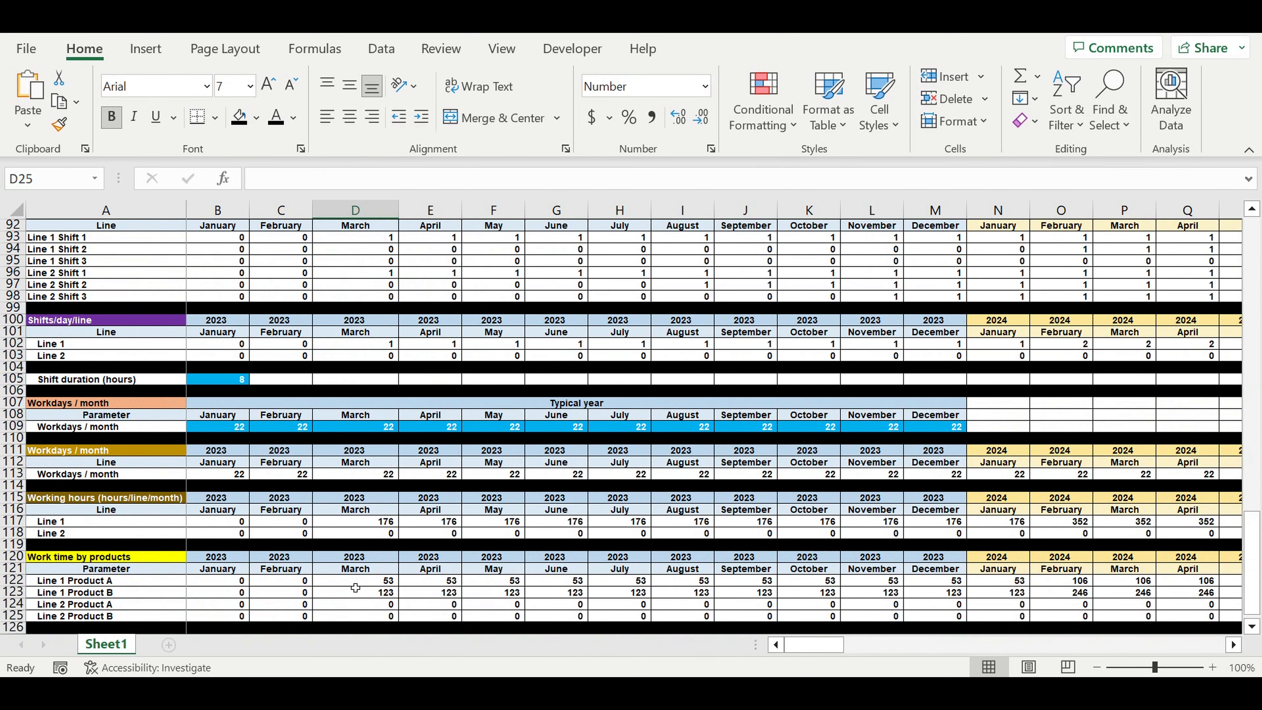
pyautogui.moveTo(696, 607); pyautogui.dragTo(836, 617)
# - Set Line 2's status in B22 back to ON
pyautogui.moveTo(1254, 572); pyautogui.dragTo(1253, 274)
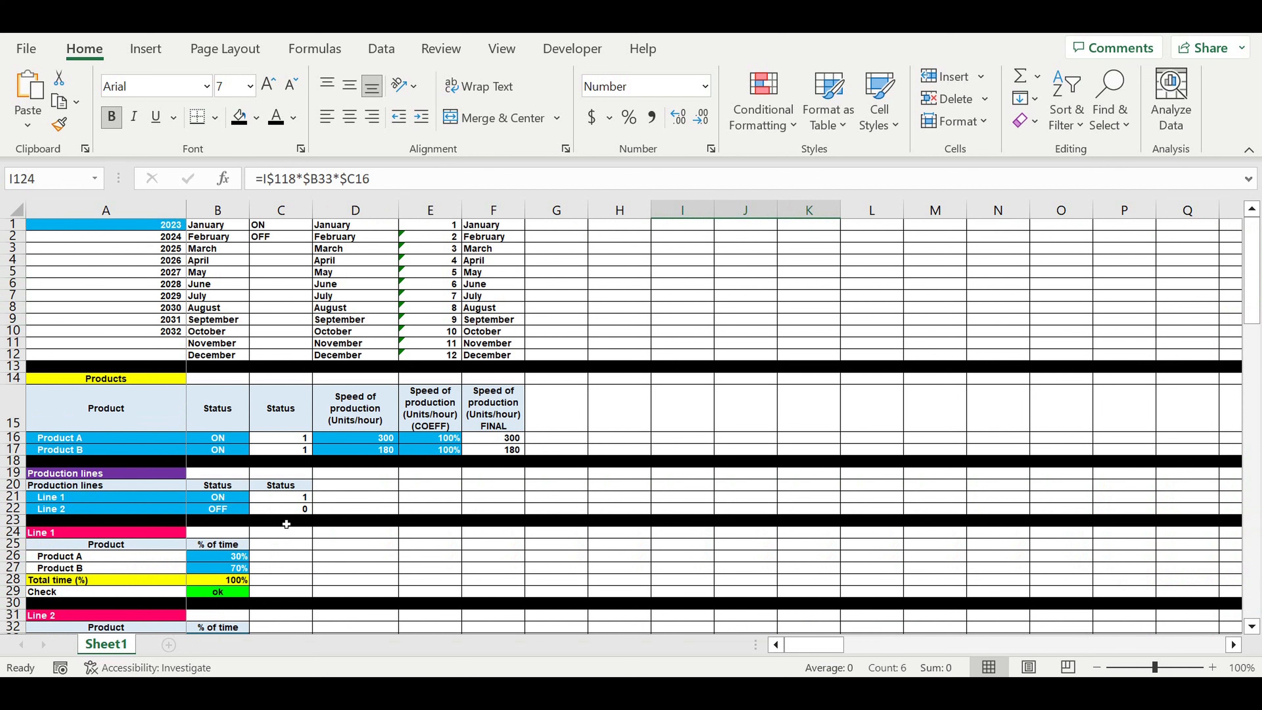
pyautogui.scroll(-4, 311, 509)
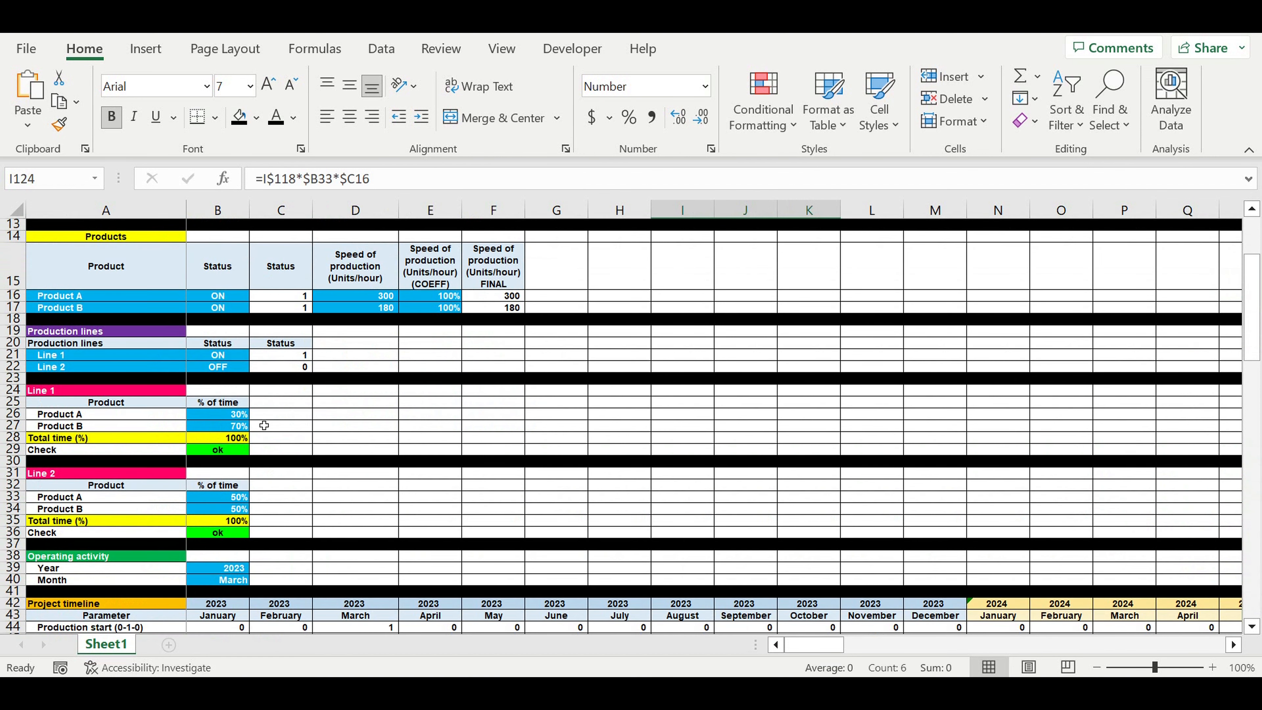
pyautogui.click(221, 366)
pyautogui.click(256, 367)
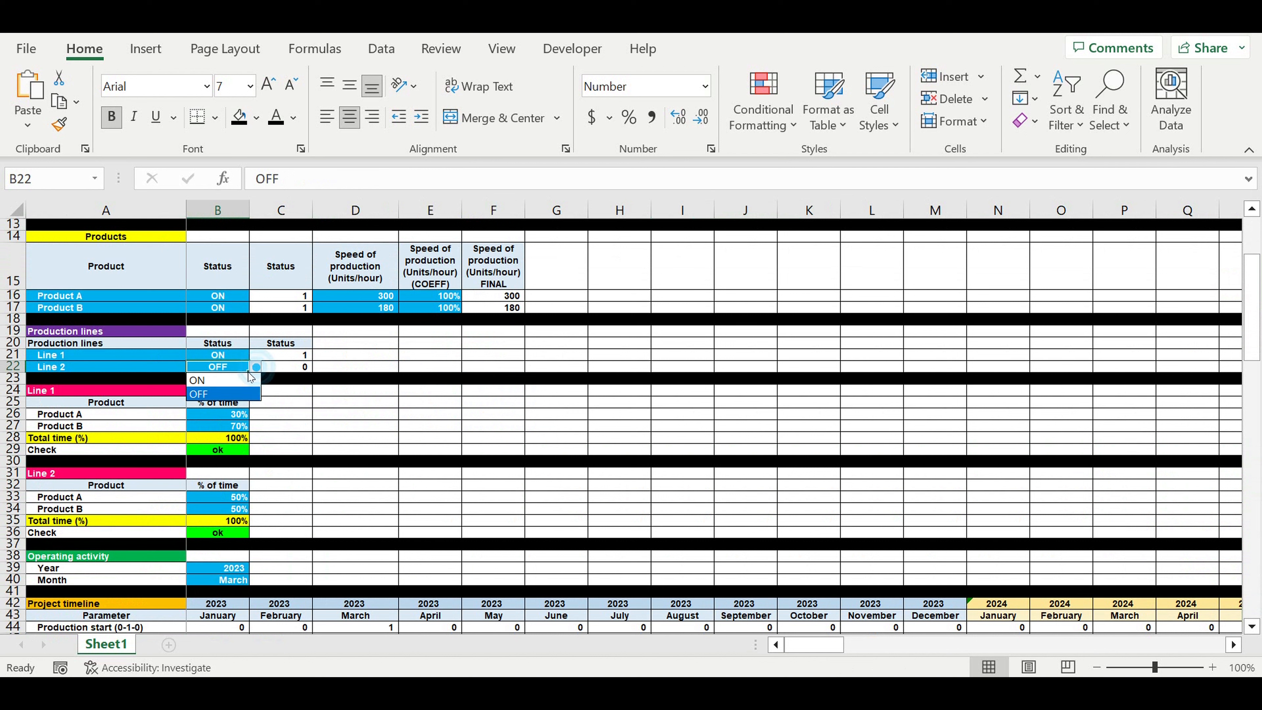
pyautogui.click(219, 380)
pyautogui.click(335, 417)
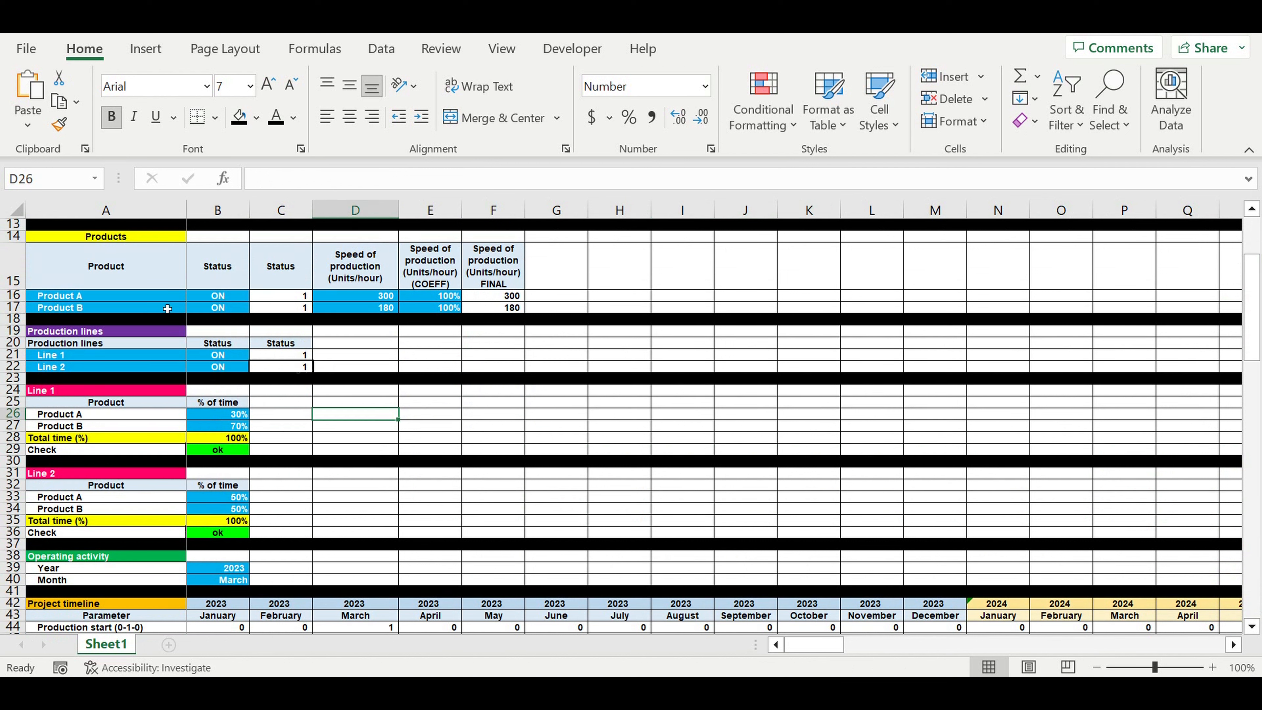
# - Set Product A's status in B16 to OFF and examine the Product A rows for both lines in Work time by products
pyautogui.click(229, 301)
pyautogui.click(255, 297)
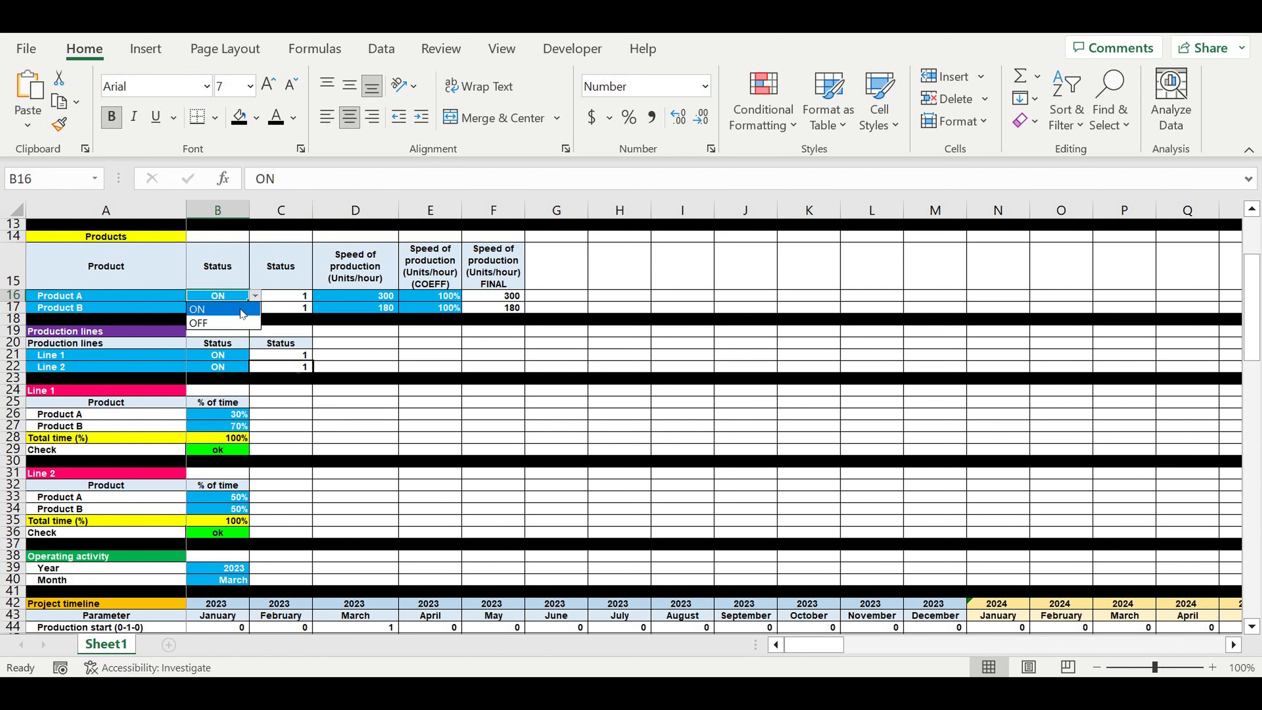
pyautogui.click(230, 323)
pyautogui.click(422, 426)
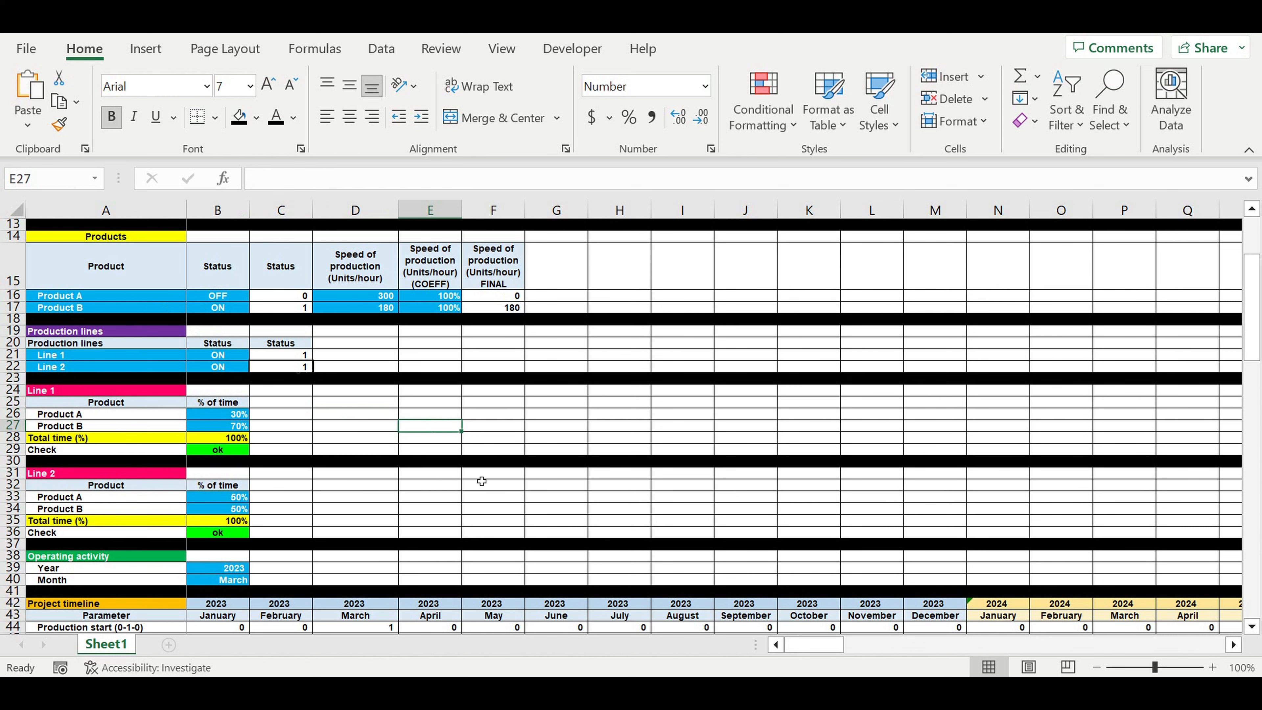
pyautogui.scroll(-11, 480, 498)
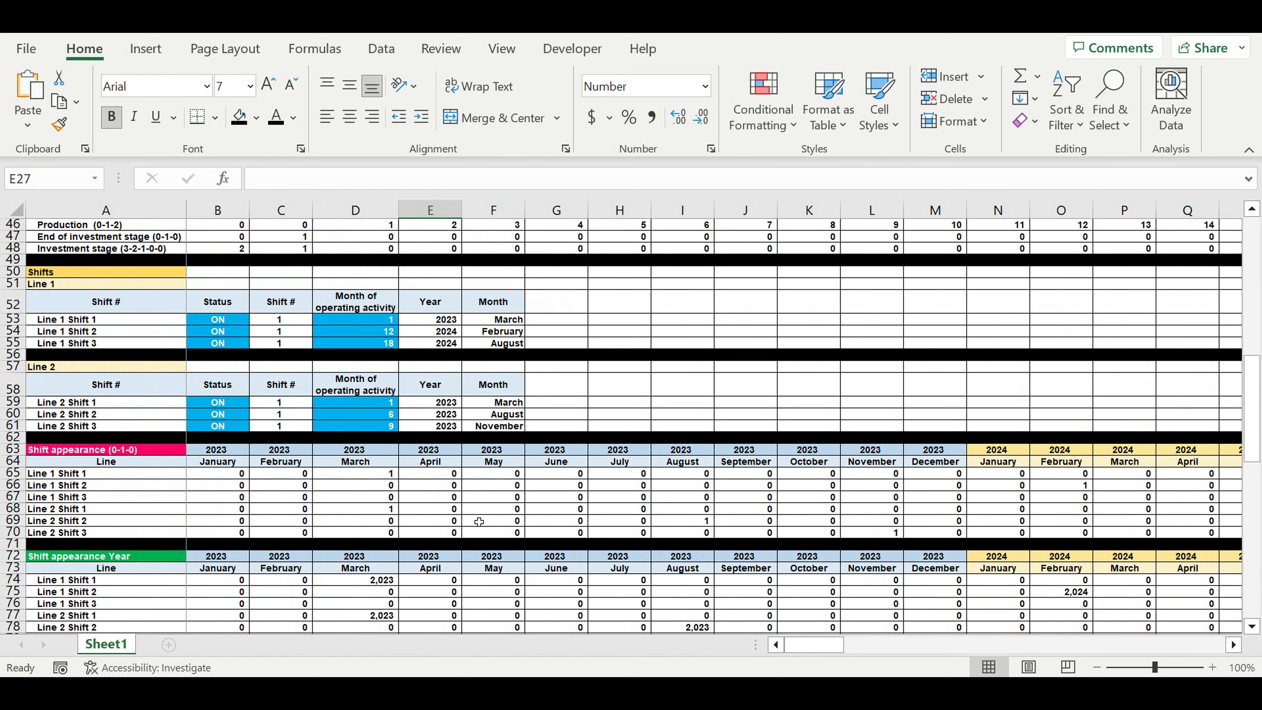
pyautogui.scroll(-20, 479, 521)
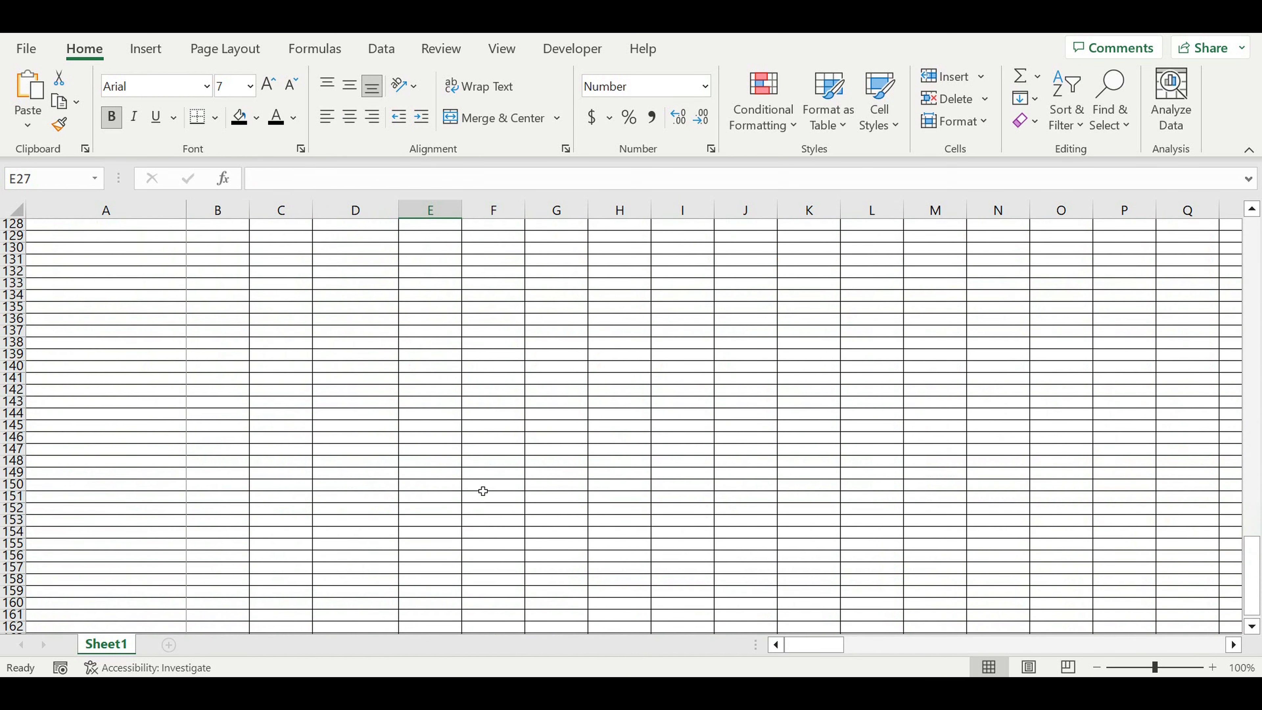
pyautogui.scroll(11, 482, 491)
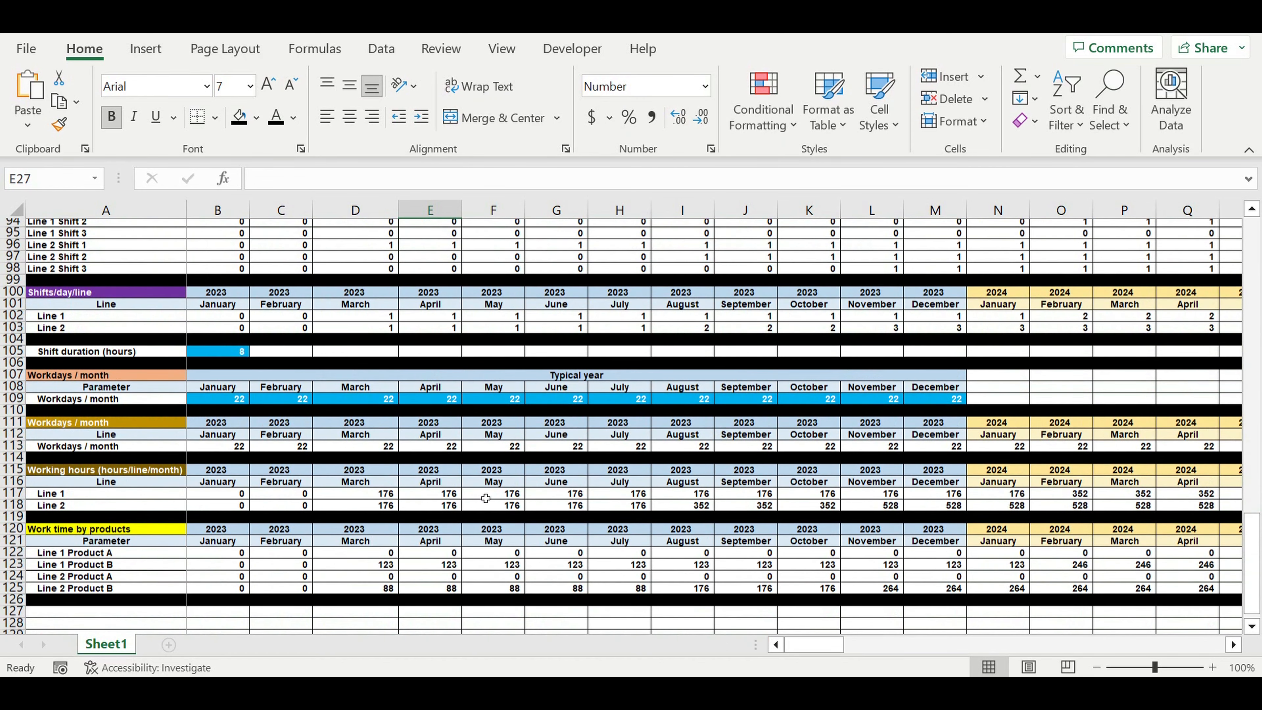
pyautogui.scroll(-1, 486, 498)
pyautogui.moveTo(385, 514); pyautogui.dragTo(989, 517)
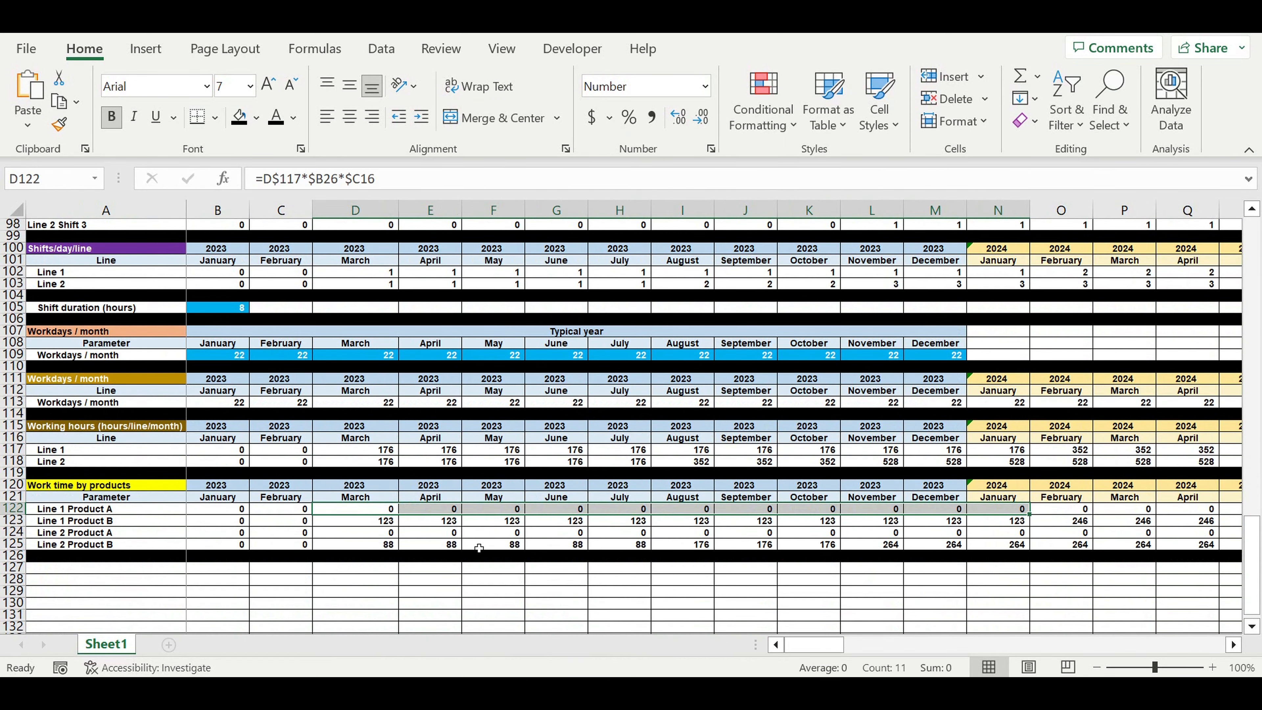
pyautogui.moveTo(398, 534); pyautogui.dragTo(1138, 533)
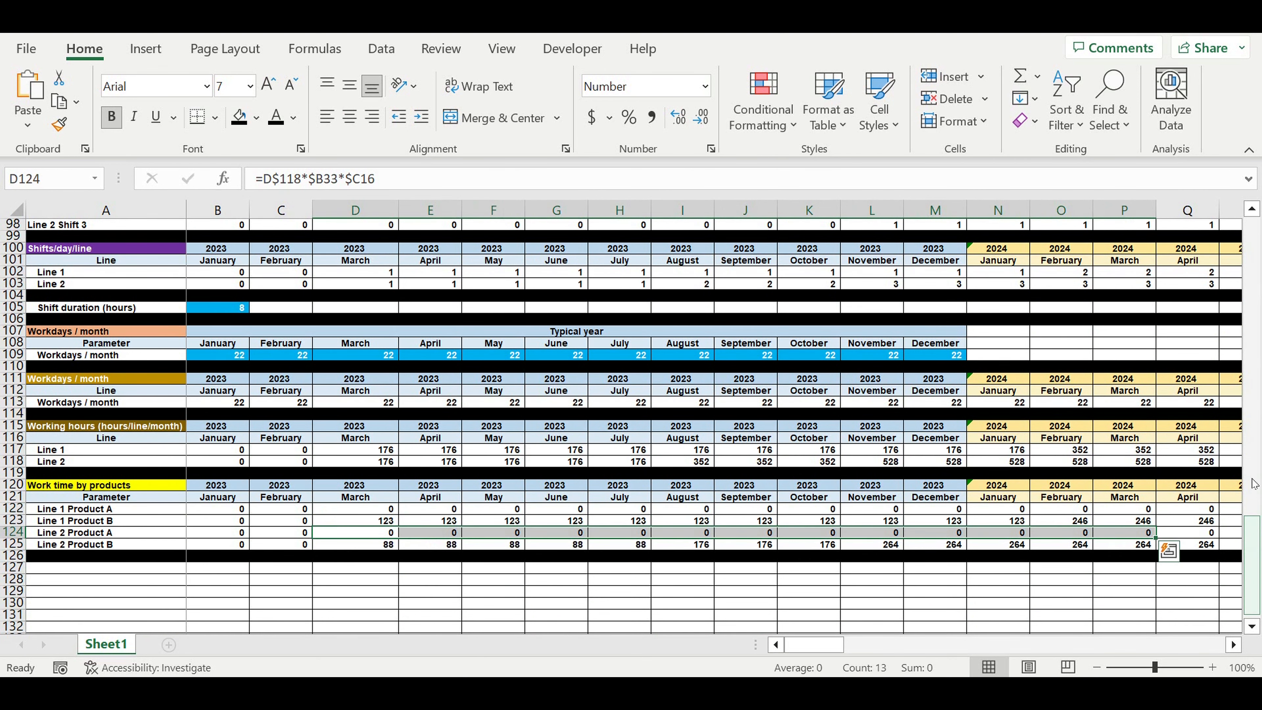
# - Set Product A's status in B16 back to ON and return to the Work time by products table
pyautogui.moveTo(1252, 566); pyautogui.dragTo(1252, 271)
pyautogui.click(216, 440)
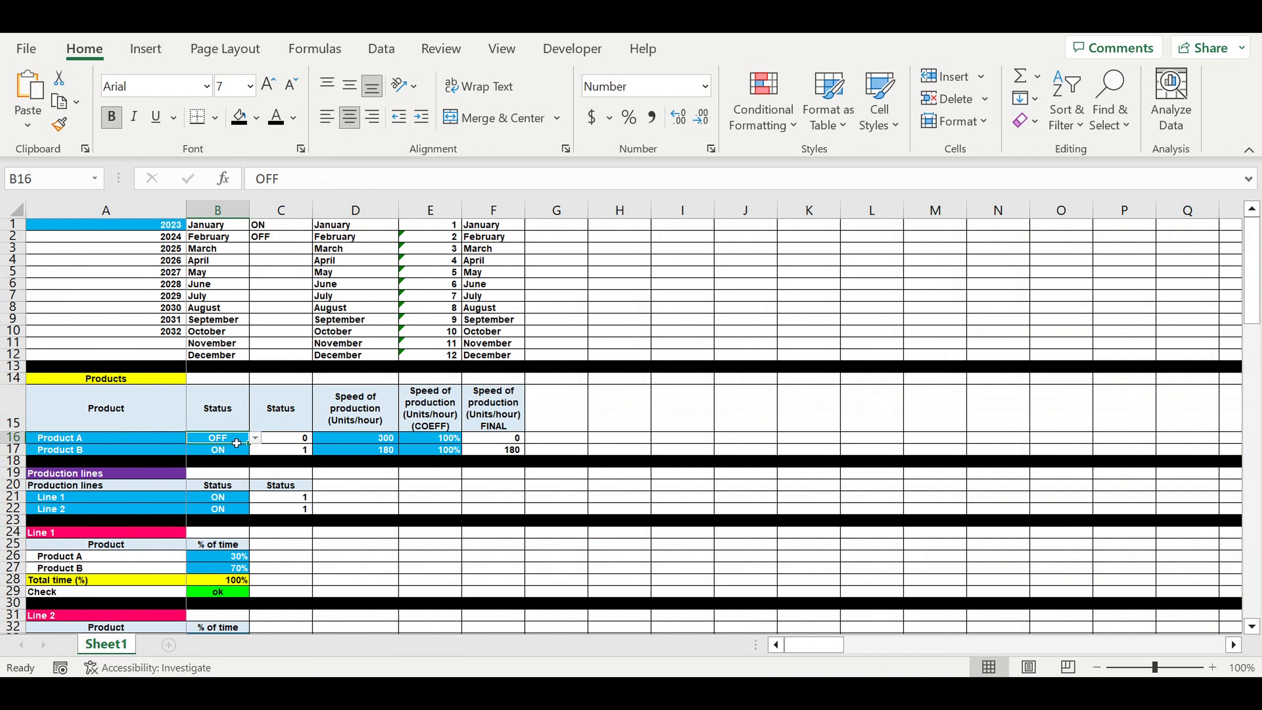
pyautogui.click(255, 437)
pyautogui.click(213, 450)
pyautogui.click(585, 522)
pyautogui.scroll(-19, 399, 552)
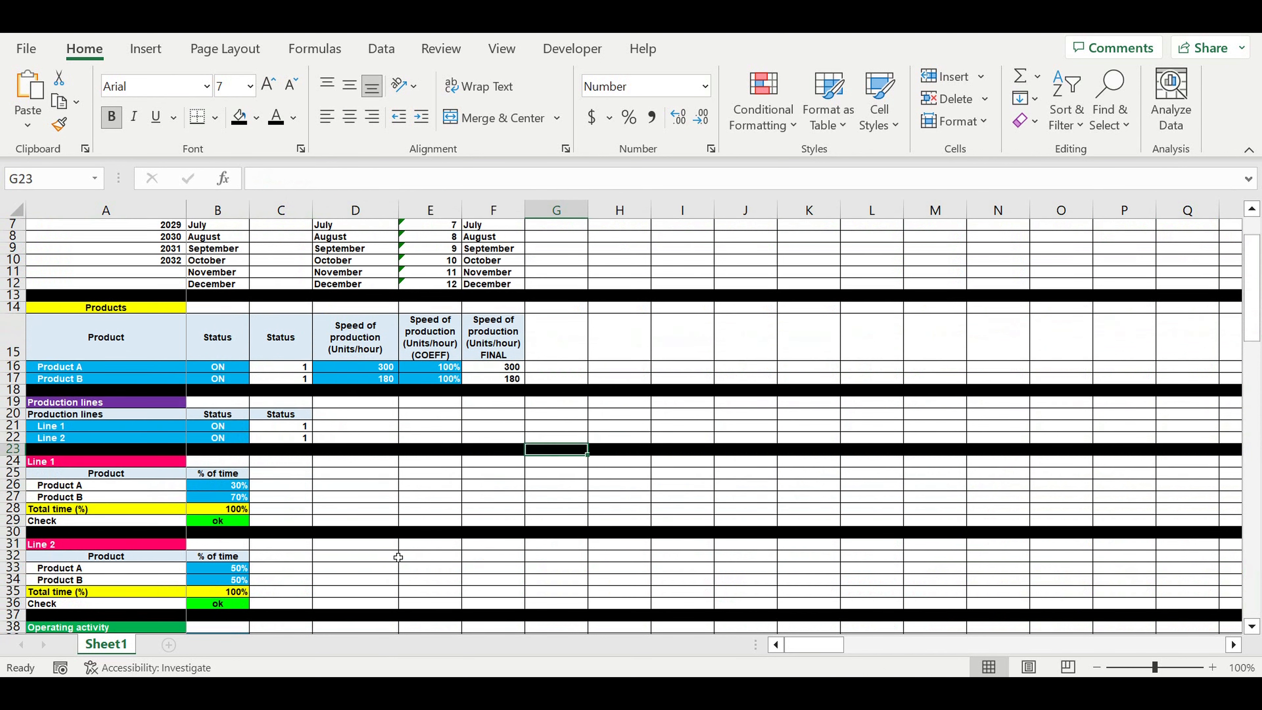
pyautogui.scroll(-14, 382, 560)
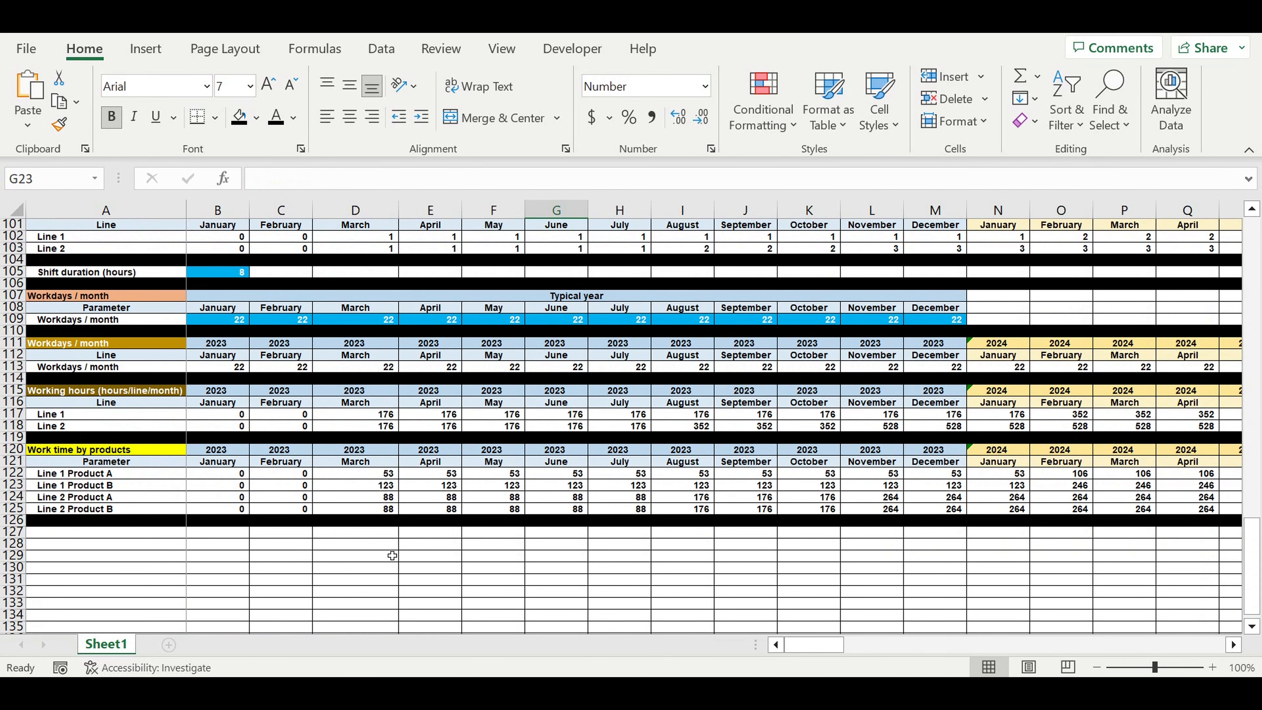
# - Duplicate the Work time by products block, rows 120 to 126, directly below itself starting at A127
pyautogui.click(392, 555)
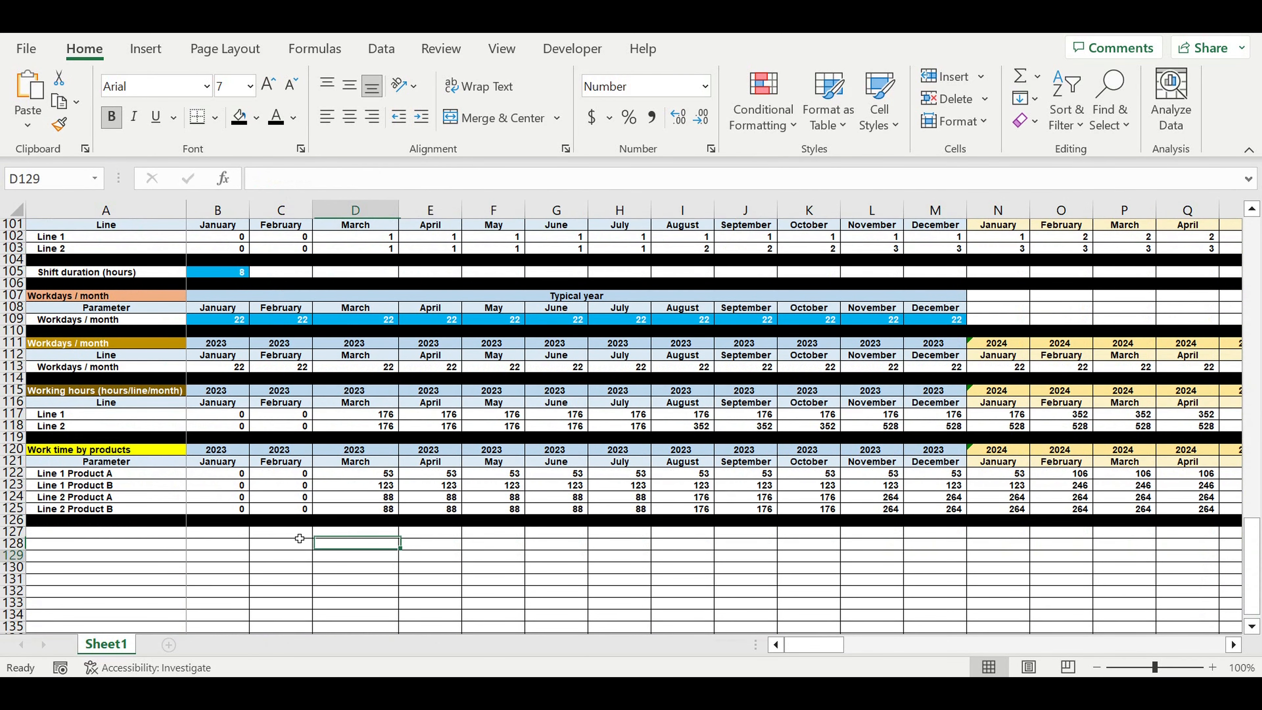
pyautogui.moveTo(15, 449); pyautogui.dragTo(8, 530)
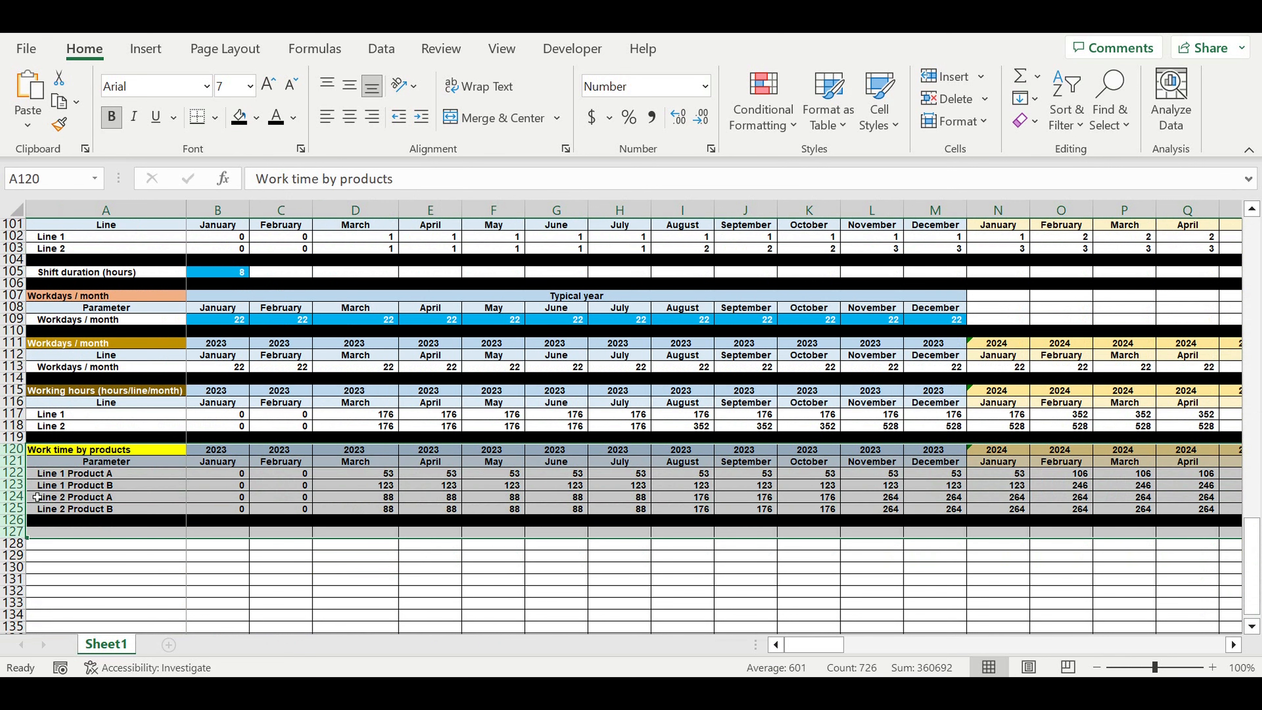
pyautogui.moveTo(12, 450); pyautogui.dragTo(8, 522)
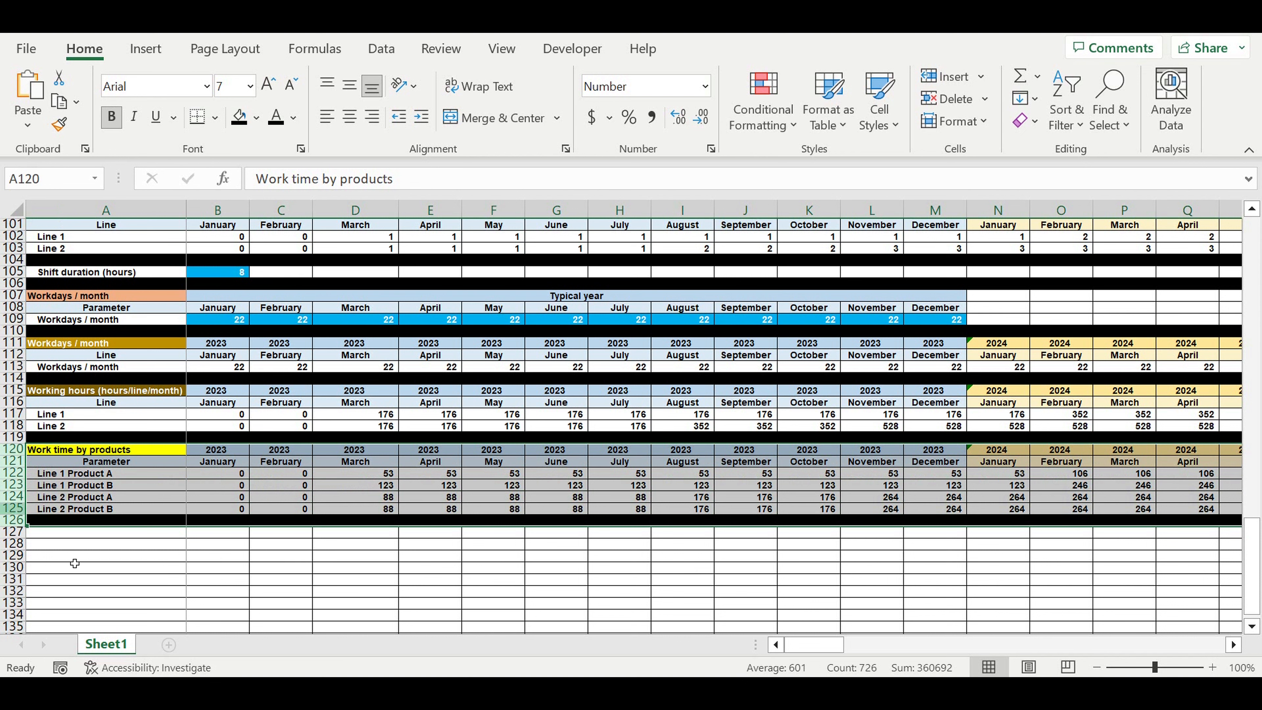
pyautogui.hotkey('ctrl', 'c')
pyautogui.click(60, 538)
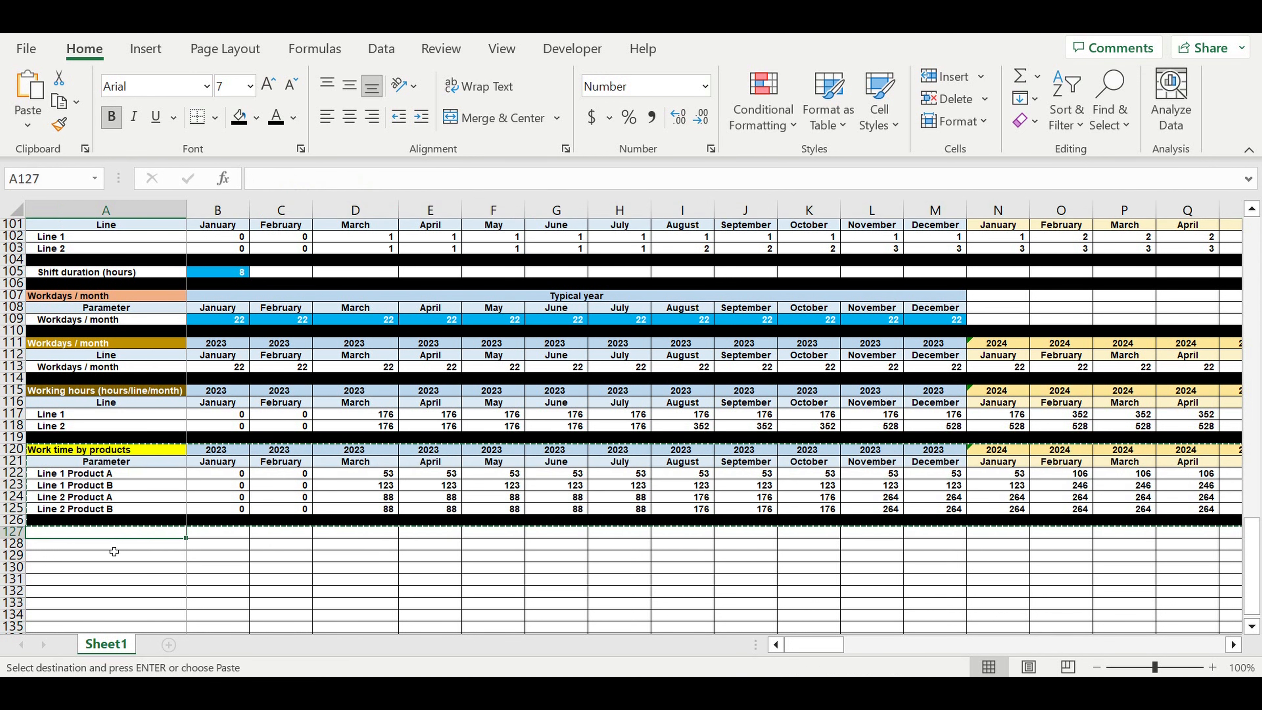
pyautogui.hotkey('ctrl', 'v')
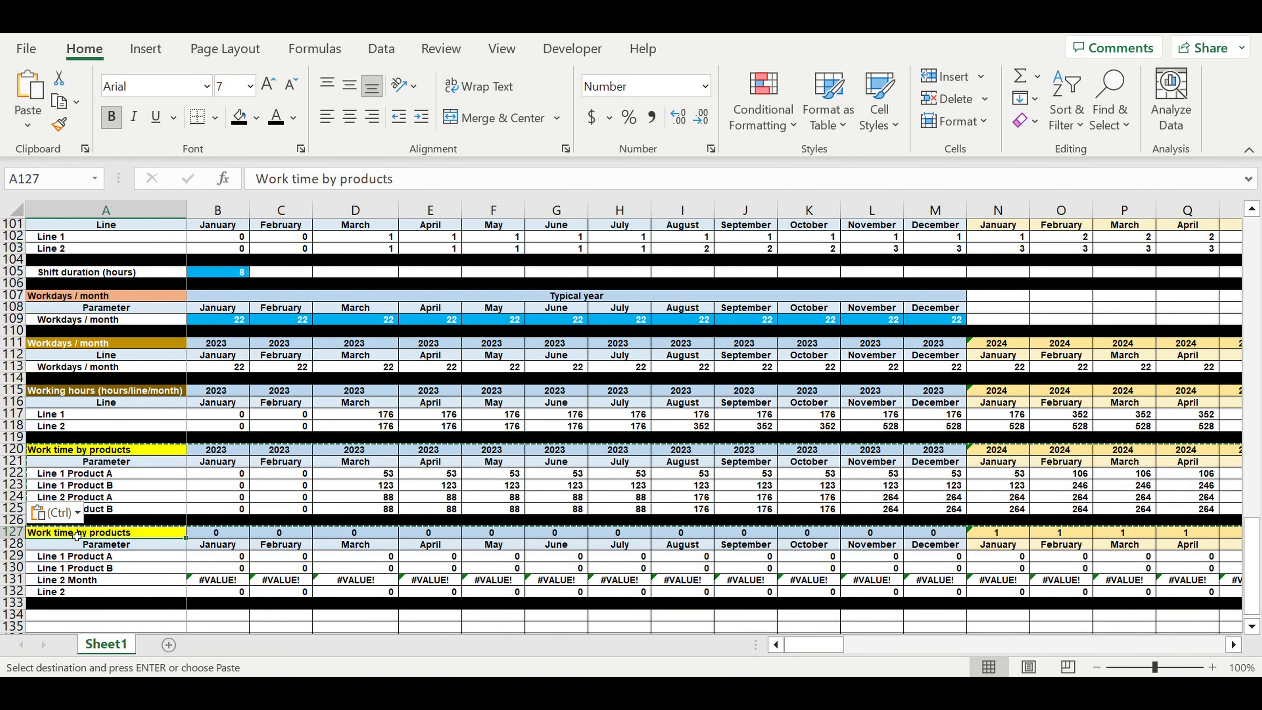
# - Title the duplicated table in A127 "Production plan (units/month)"
pyautogui.write('Production pl')
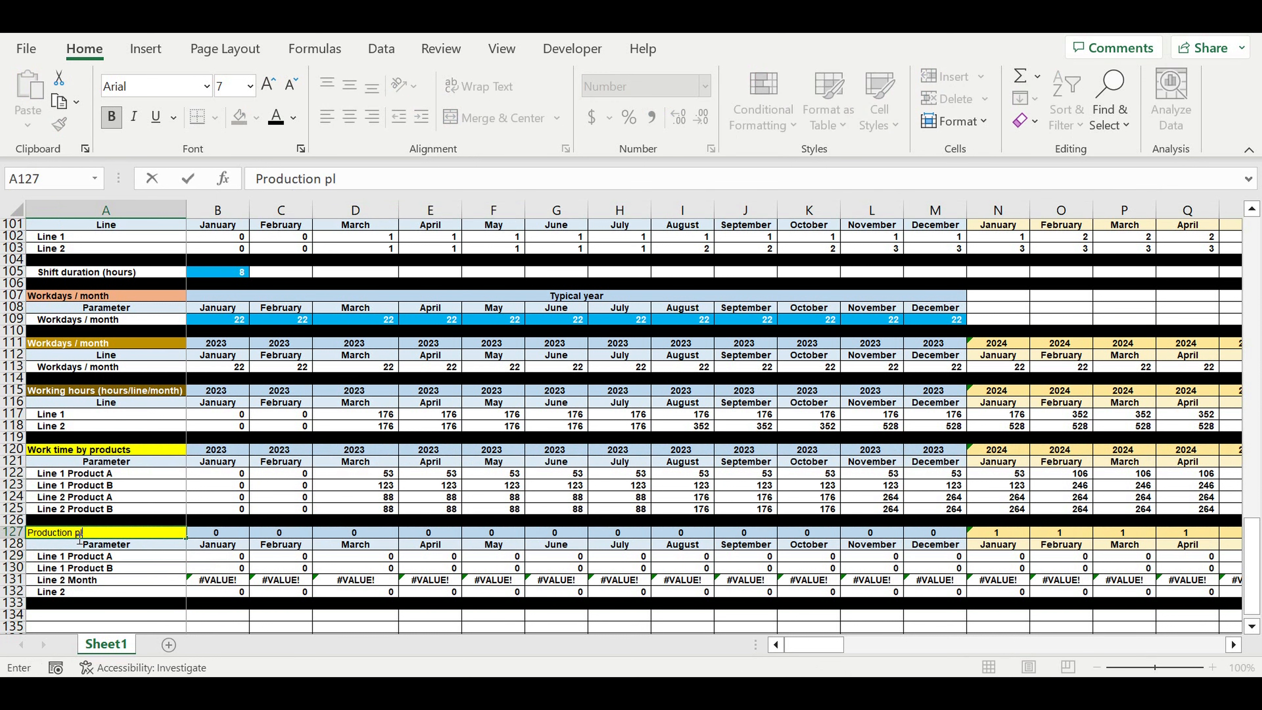
pyautogui.write('an')
pyautogui.press('Return')
pyautogui.click(76, 534)
pyautogui.click(372, 189)
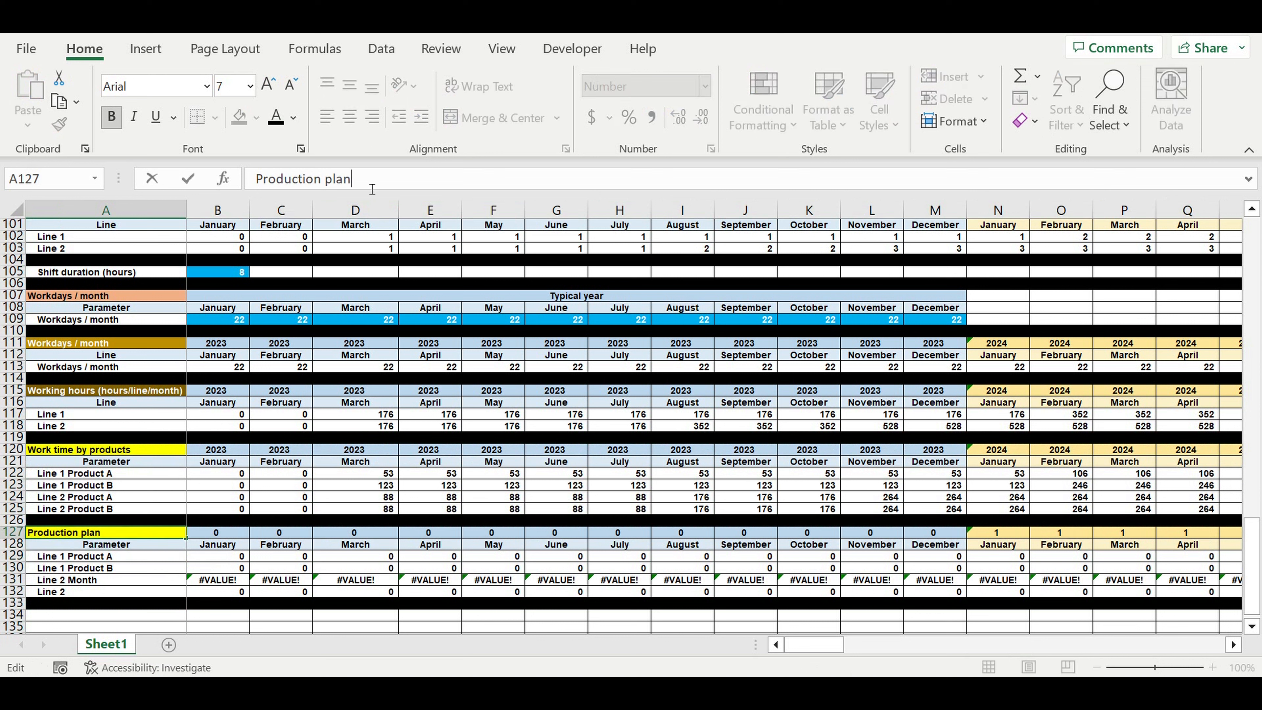
pyautogui.write('(units/month')
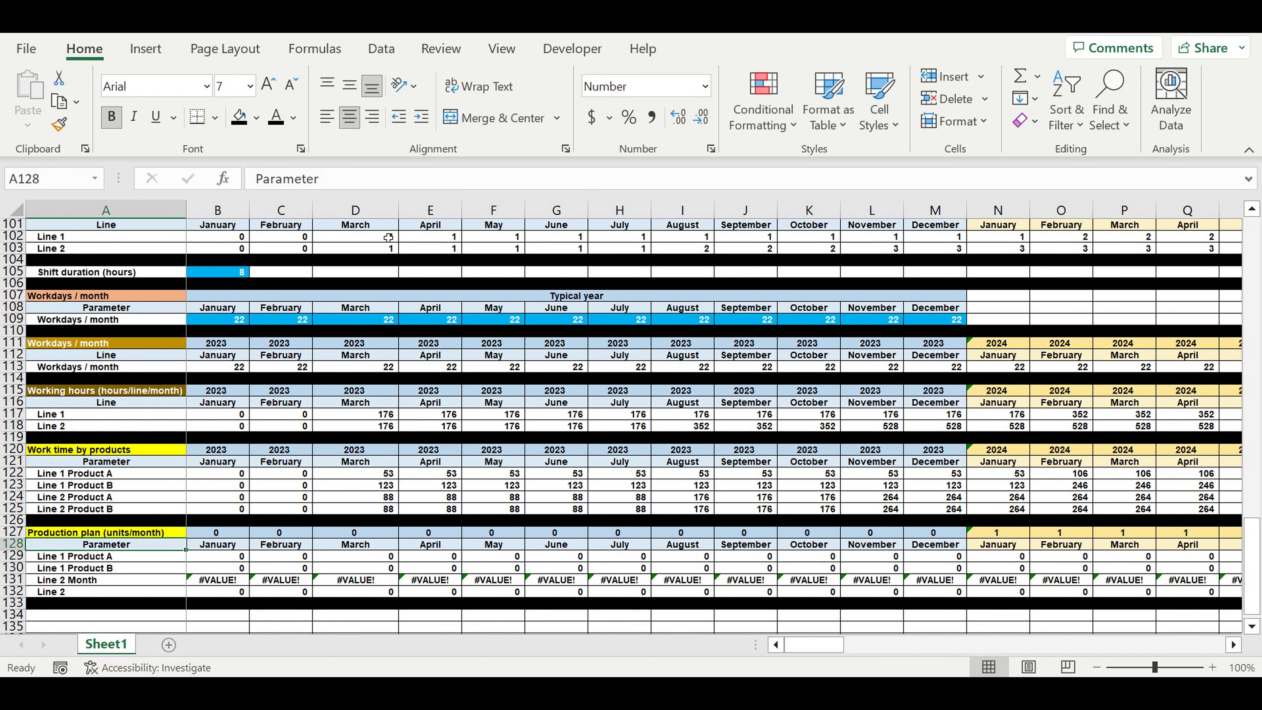
# - Link the first year header of the Production plan in B127 to the Work time by products year in B120
pyautogui.click(219, 533)
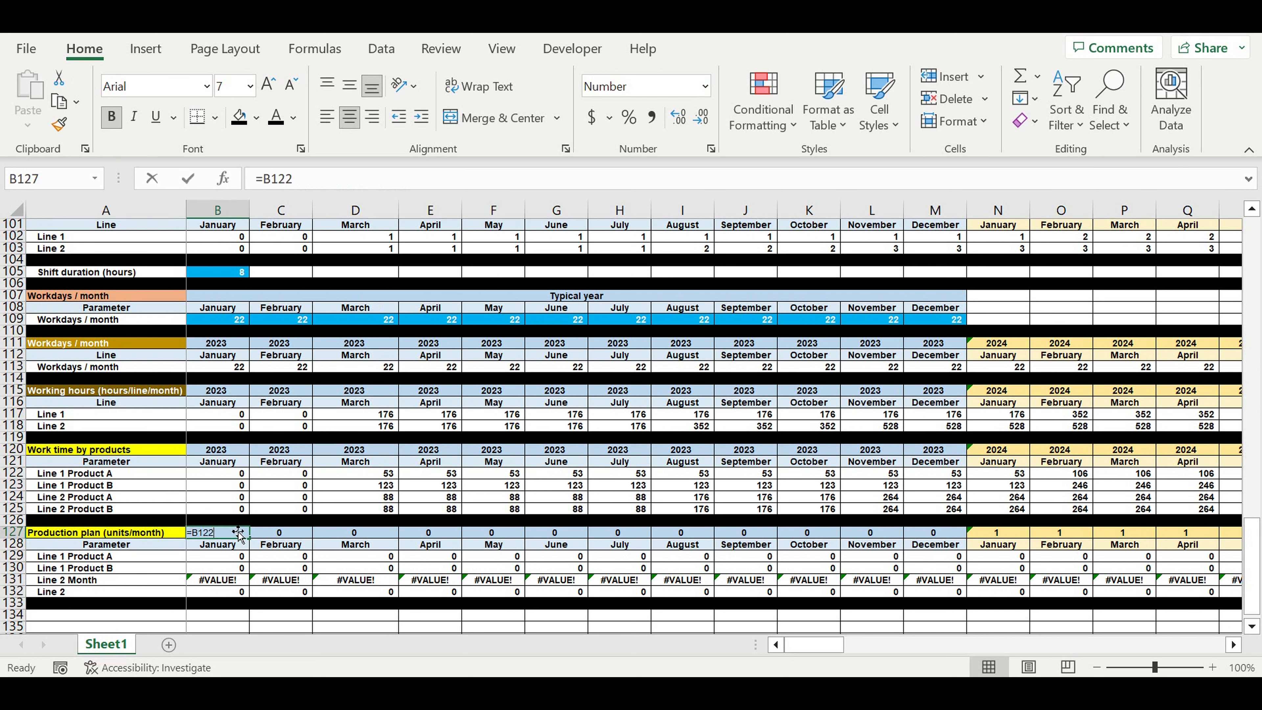
pyautogui.write('=')
pyautogui.click(214, 451)
pyautogui.press('Return')
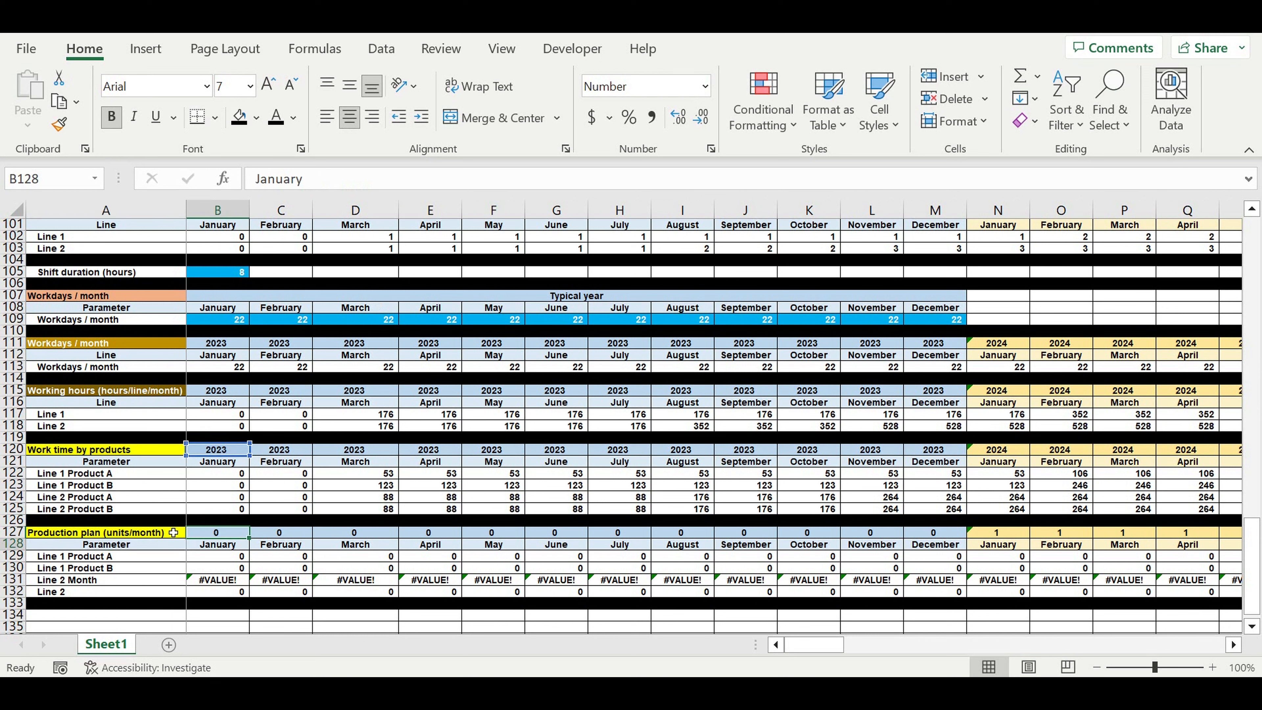
# - Give the Production plan title cell A127 a purple fill and white font
pyautogui.click(169, 534)
pyautogui.click(256, 117)
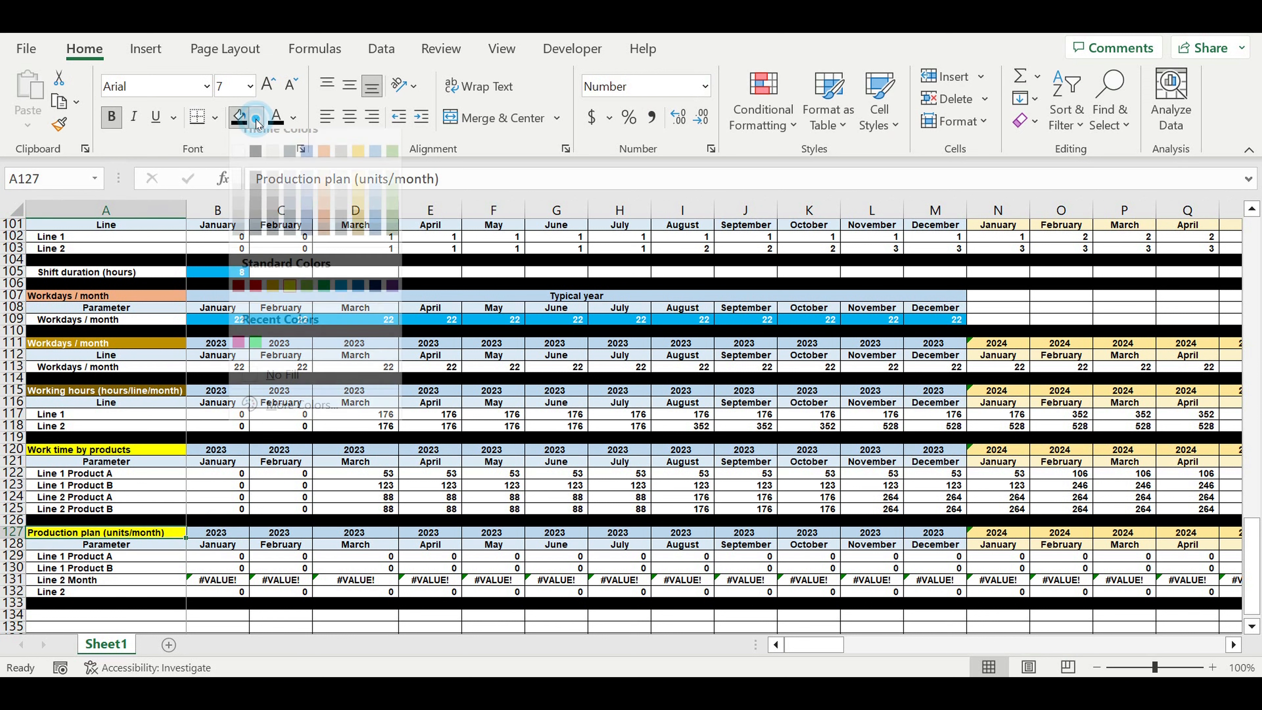
pyautogui.click(392, 302)
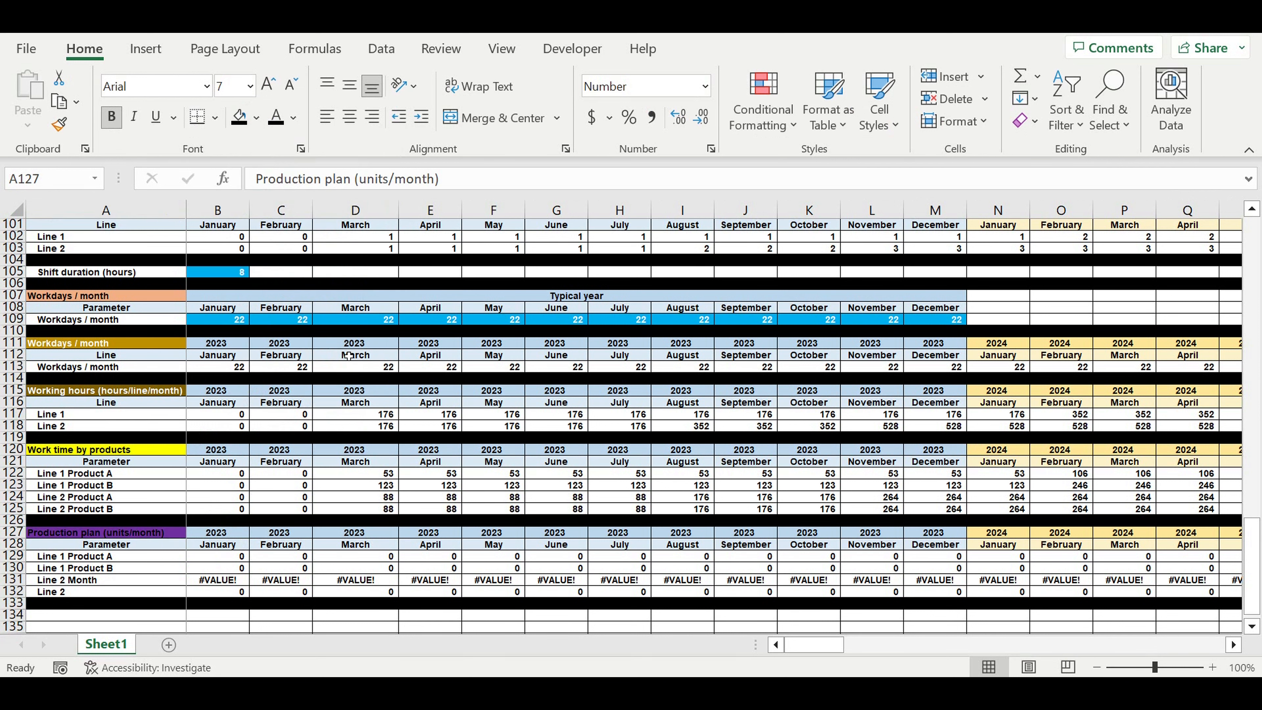
pyautogui.click(294, 117)
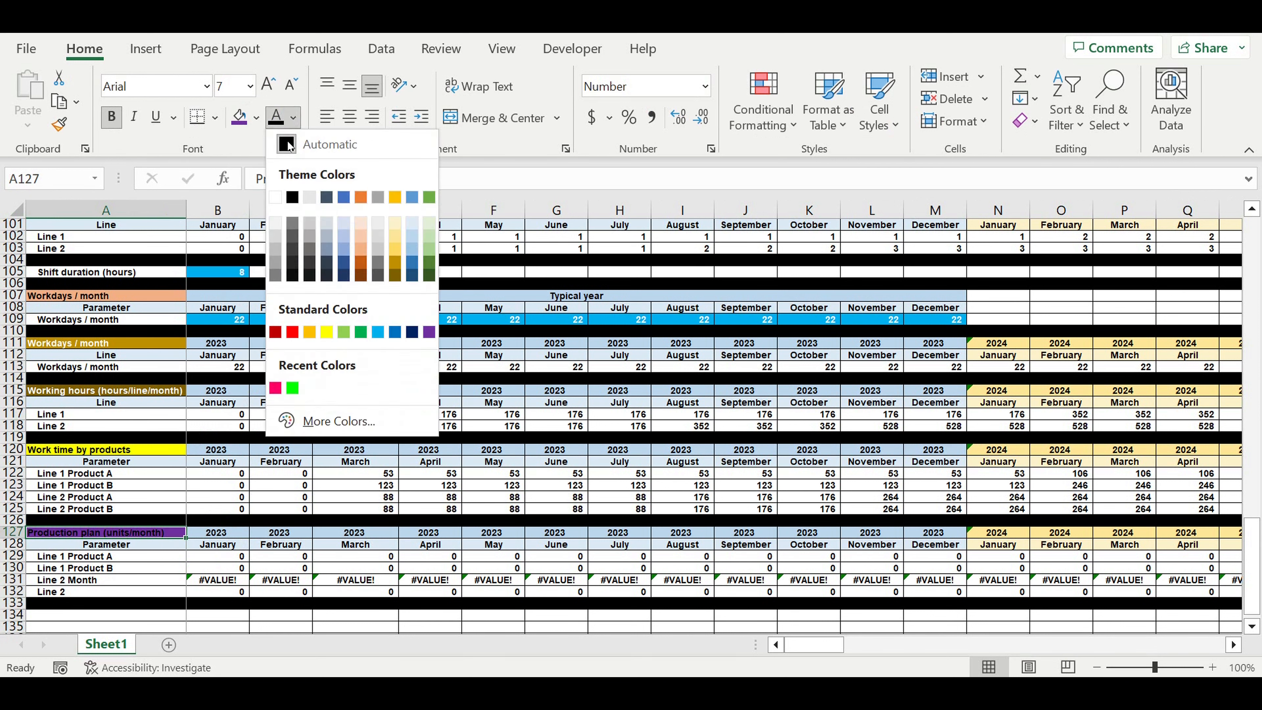
pyautogui.click(276, 199)
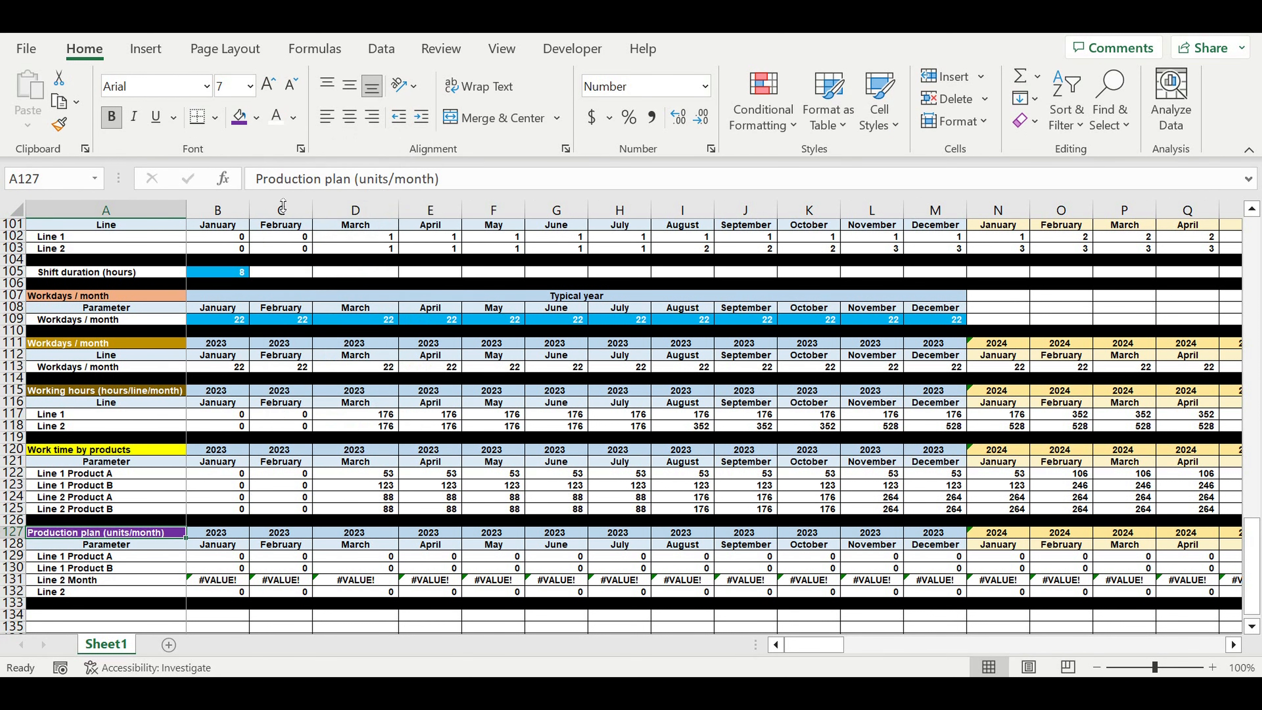
# - Link label A129 to A122 and fill it down to A132 for all line and product combinations
pyautogui.click(100, 559)
pyautogui.write('=')
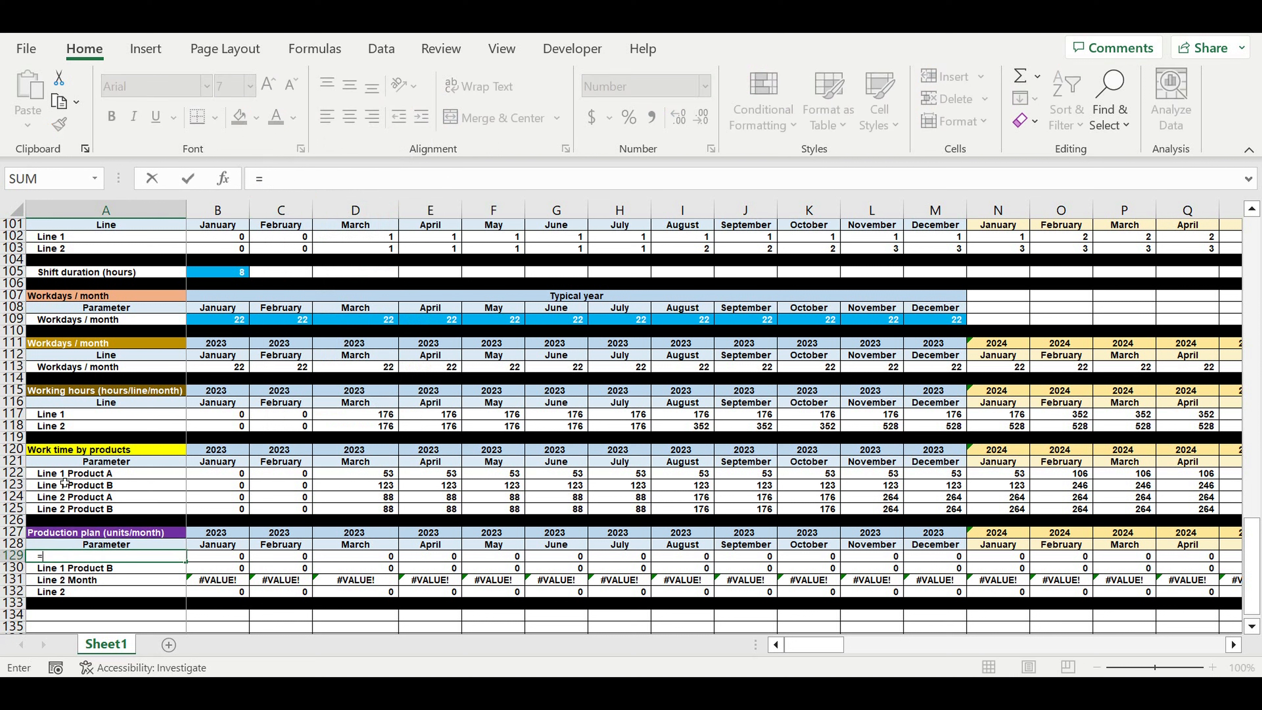
pyautogui.click(63, 479)
pyautogui.press('Return')
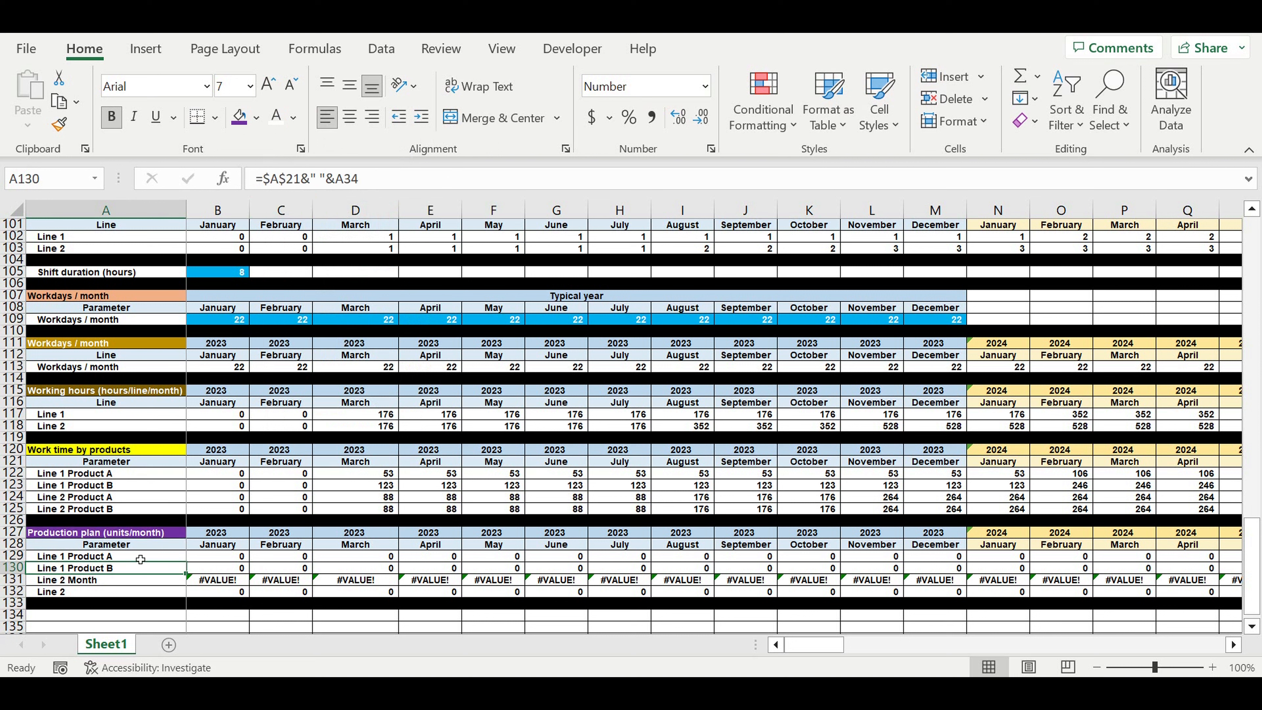
pyautogui.click(131, 557)
pyautogui.moveTo(186, 566); pyautogui.dragTo(171, 595)
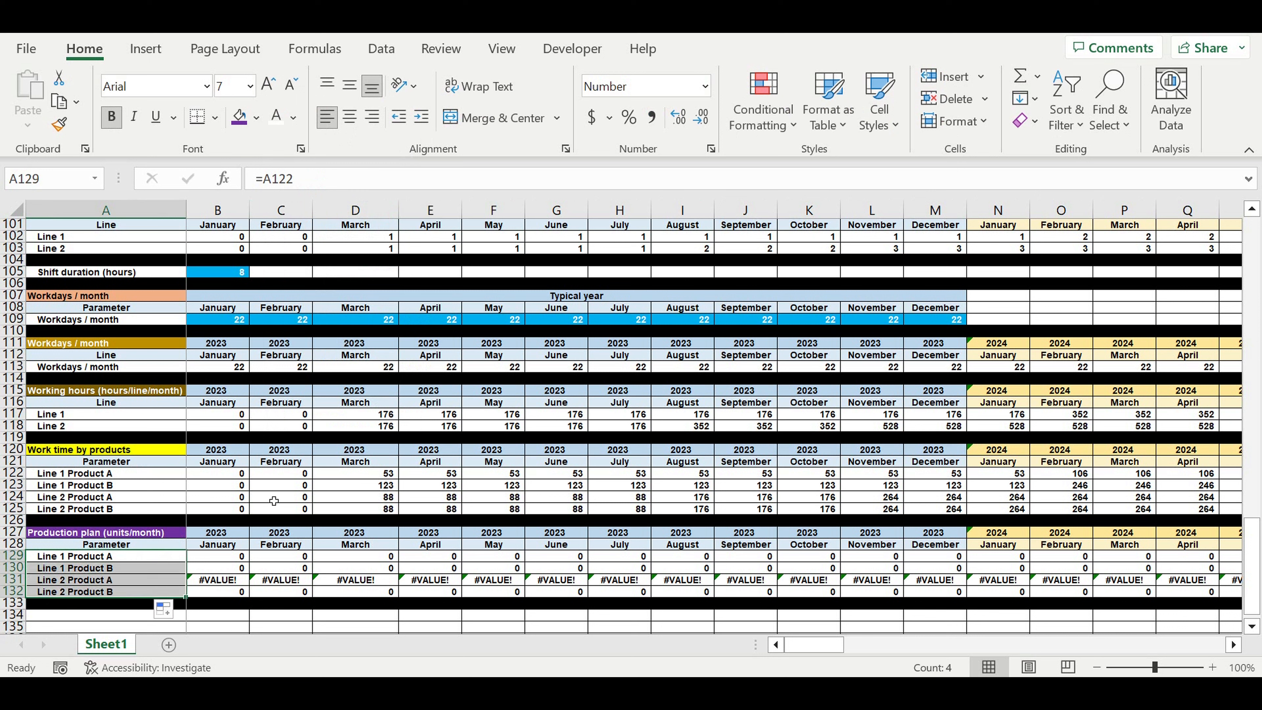
# - Enter =B122*$F16 in B129 to multiply Line 1 Product A's work time by Product A's final production speed
pyautogui.click(264, 570)
pyautogui.press('Up')
pyautogui.press('Left')
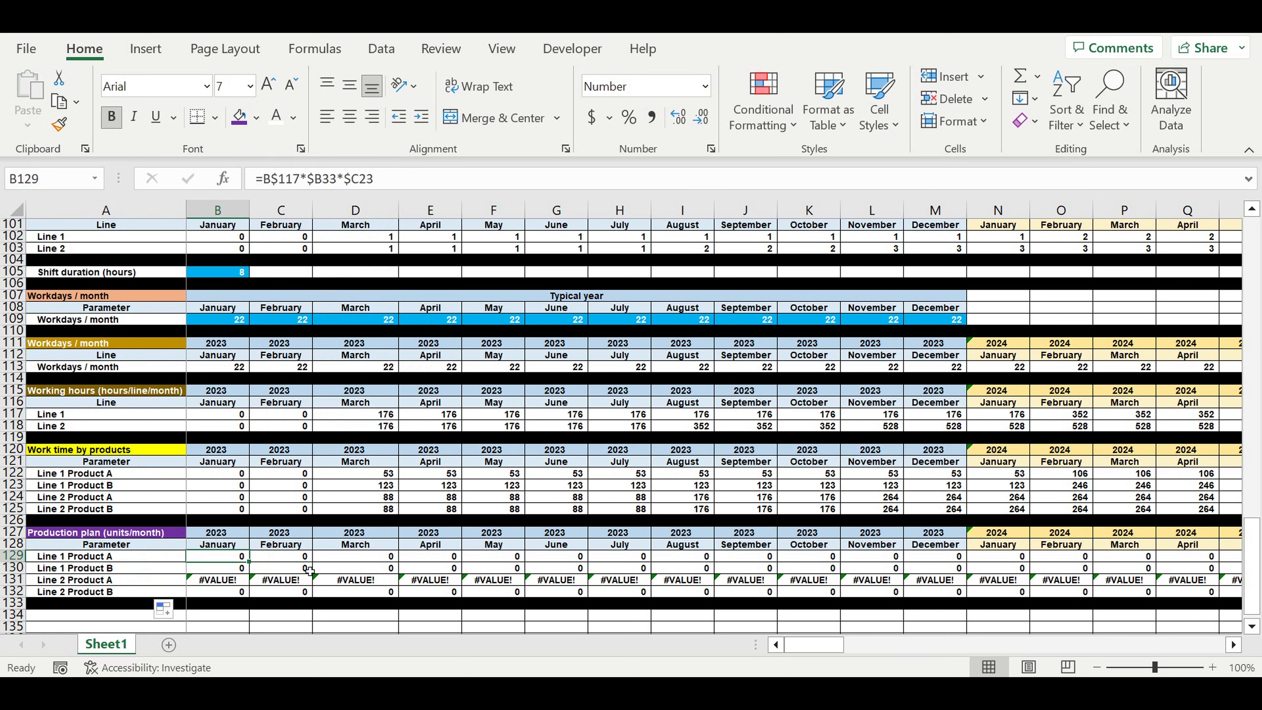
pyautogui.write('=')
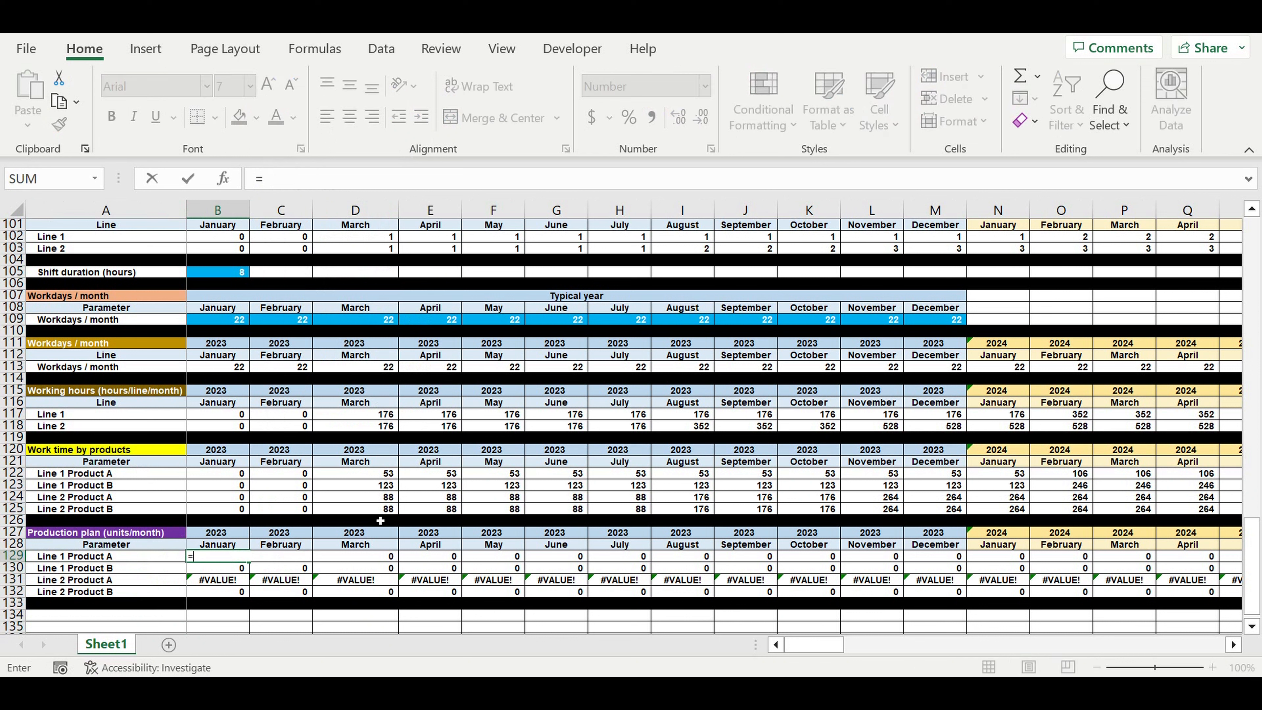
pyautogui.click(212, 476)
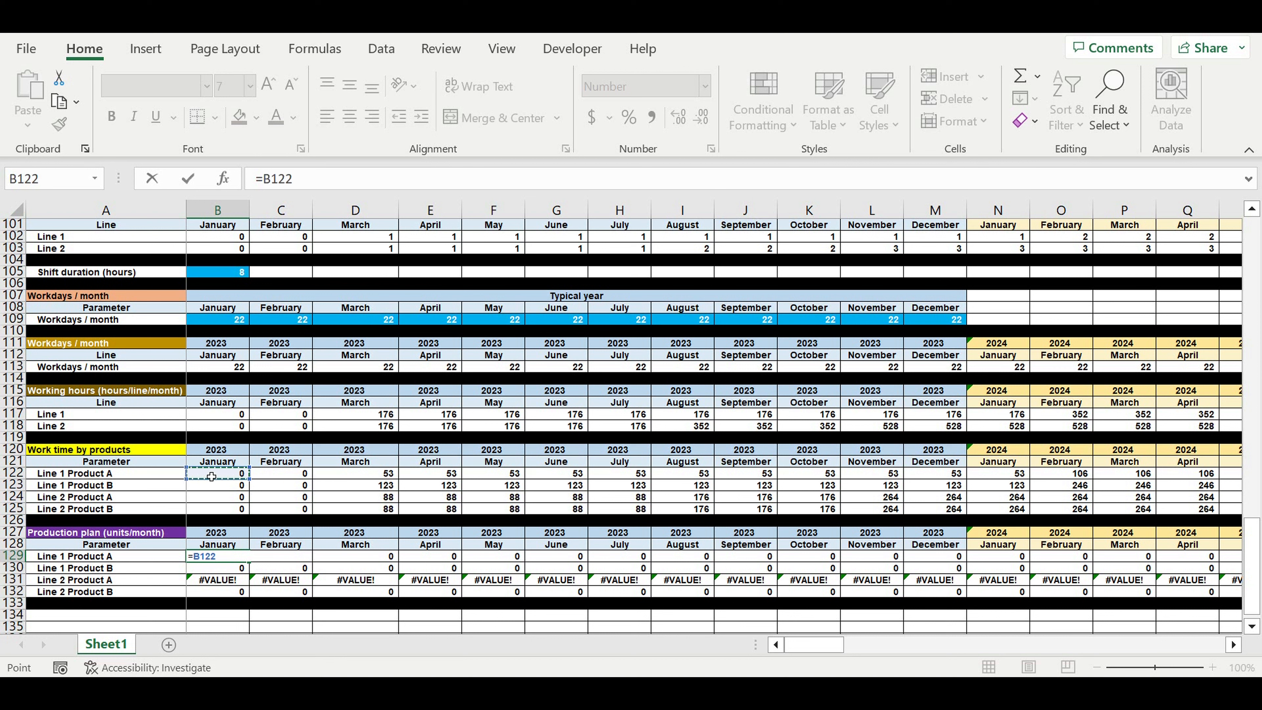
pyautogui.write('*')
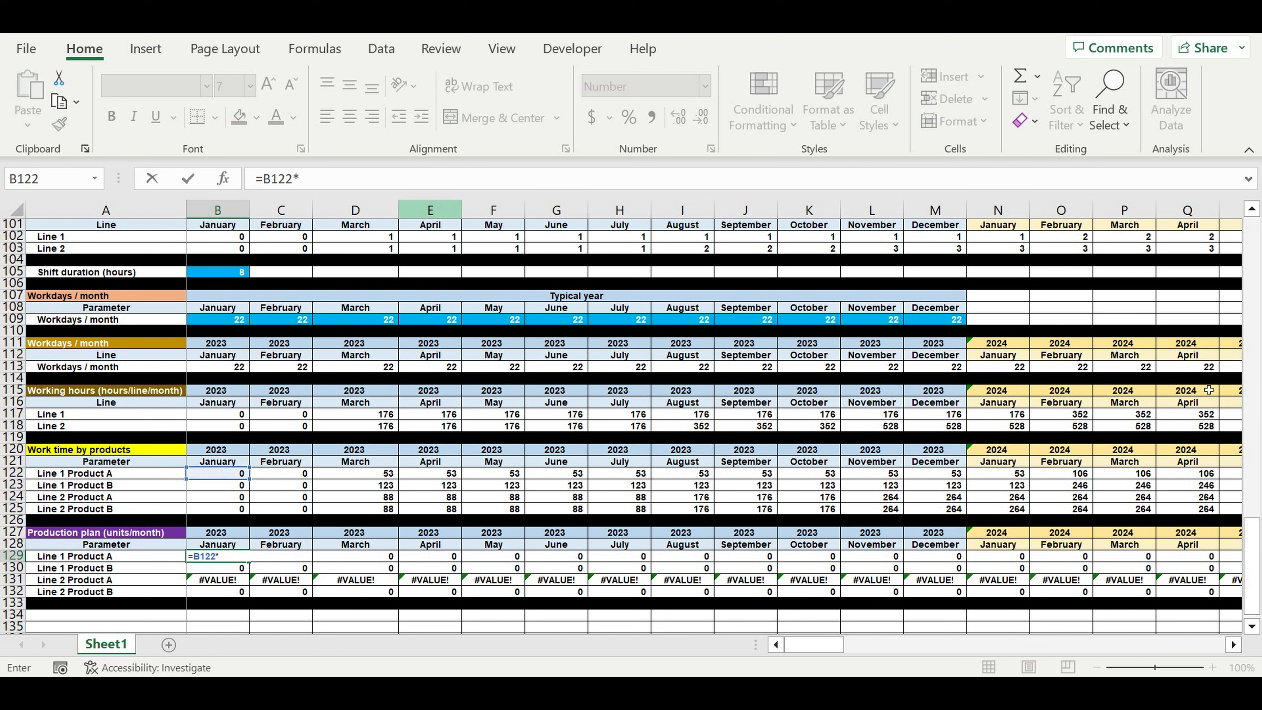
pyautogui.moveTo(1251, 572); pyautogui.dragTo(1229, 124)
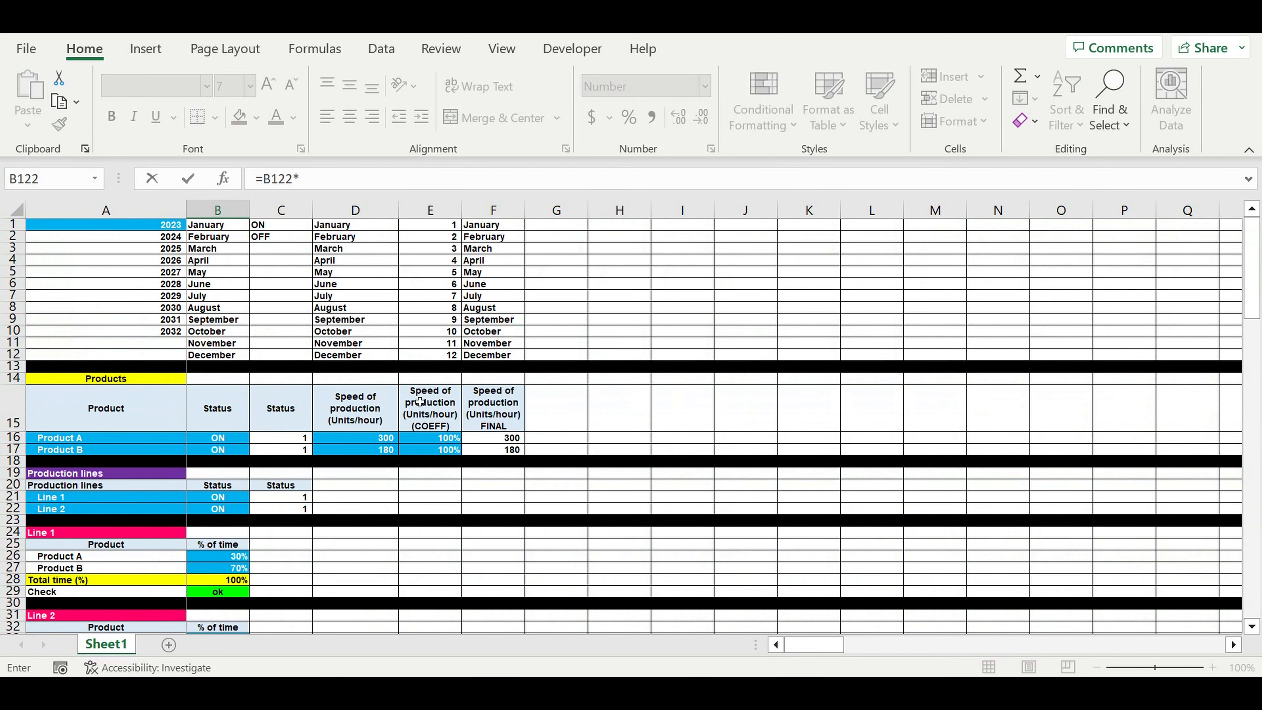
pyautogui.click(494, 440)
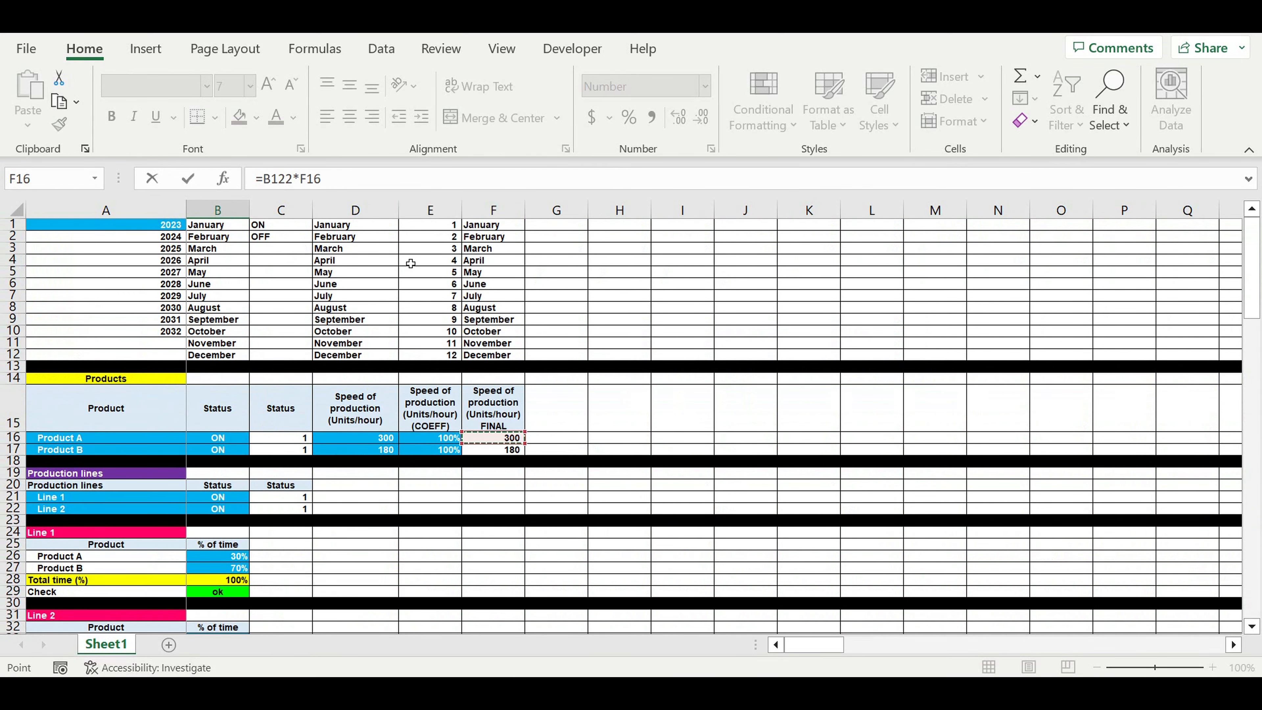
pyautogui.click(301, 180)
pyautogui.write('$')
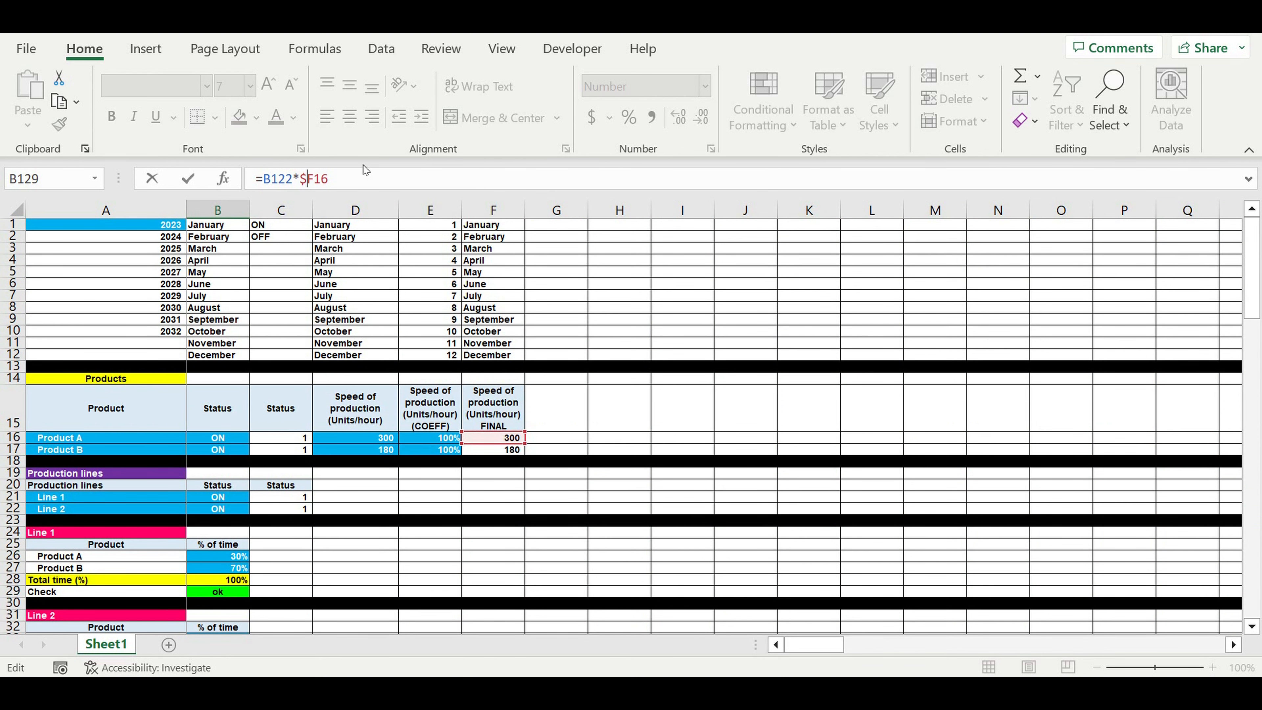
pyautogui.press('Return')
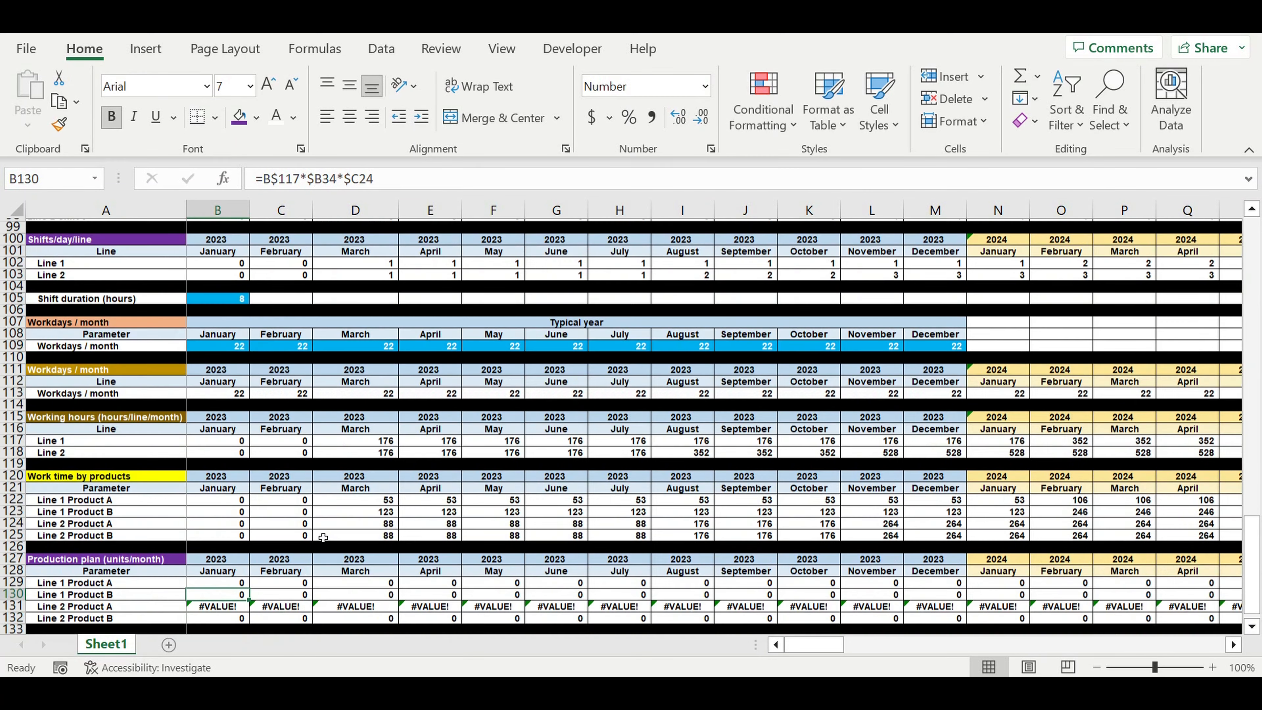
# - Fill the B129 production formula down to B131
pyautogui.scroll(-1, 323, 538)
pyautogui.click(222, 545)
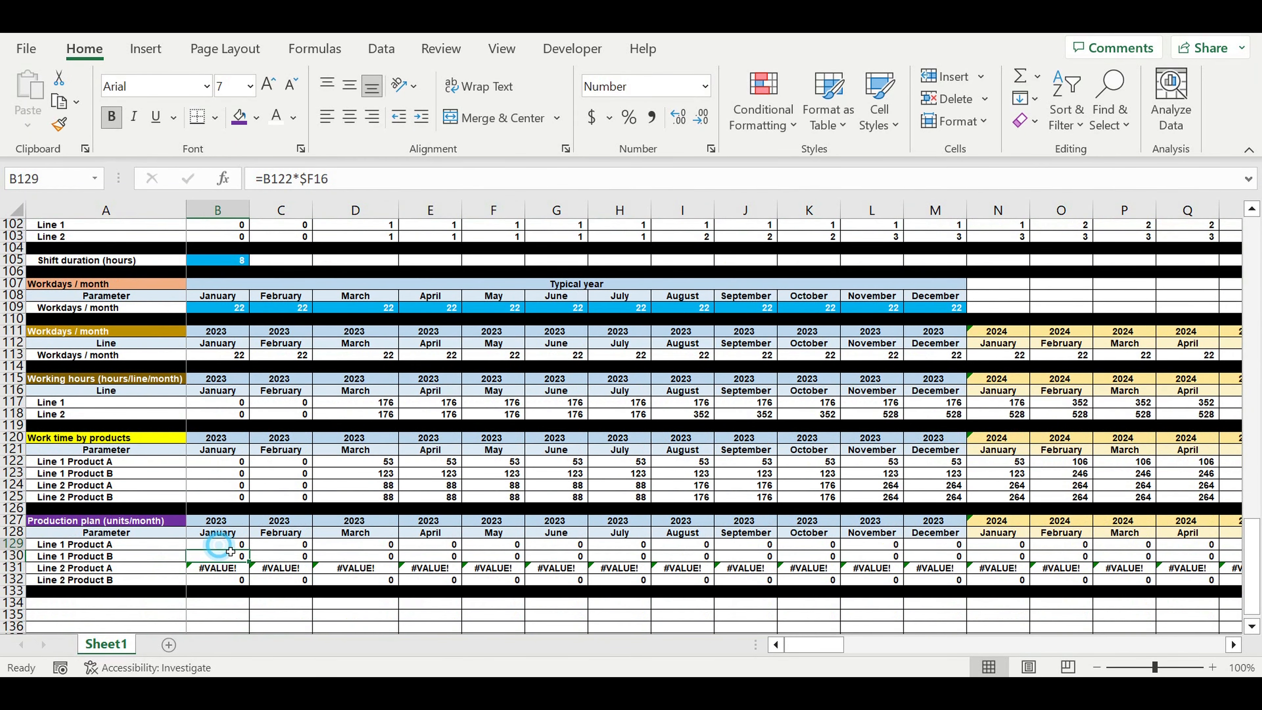
pyautogui.moveTo(254, 556); pyautogui.dragTo(220, 574)
# - Repoint the speed reference in B131 to Product A's final speed so the formula reads =B124*$F16
pyautogui.click(218, 568)
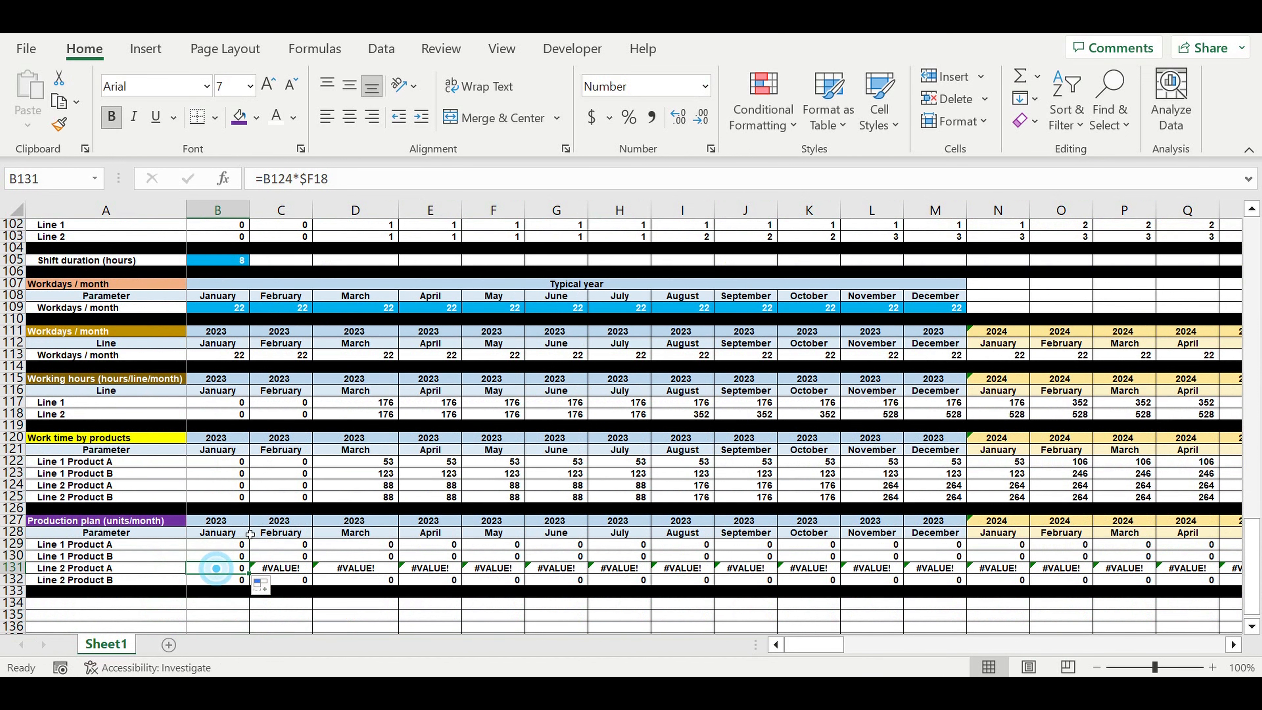
pyautogui.click(364, 185)
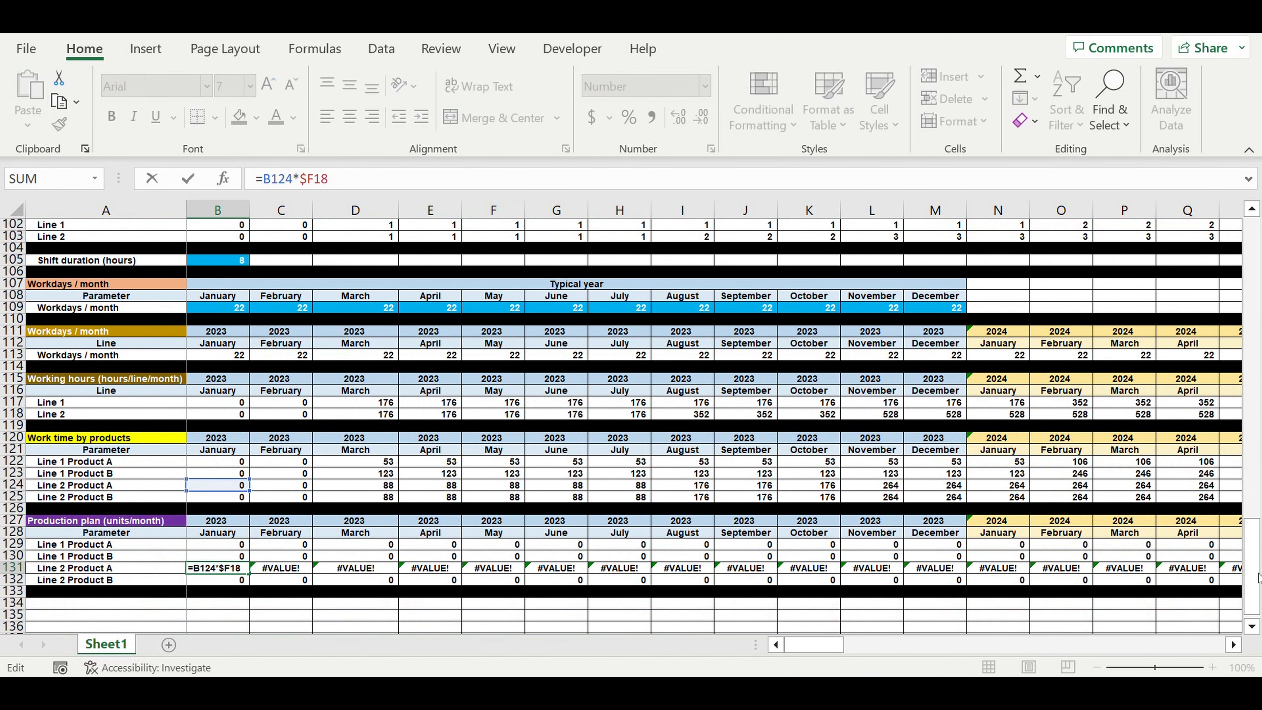
pyautogui.moveTo(1257, 590); pyautogui.dragTo(1258, 269)
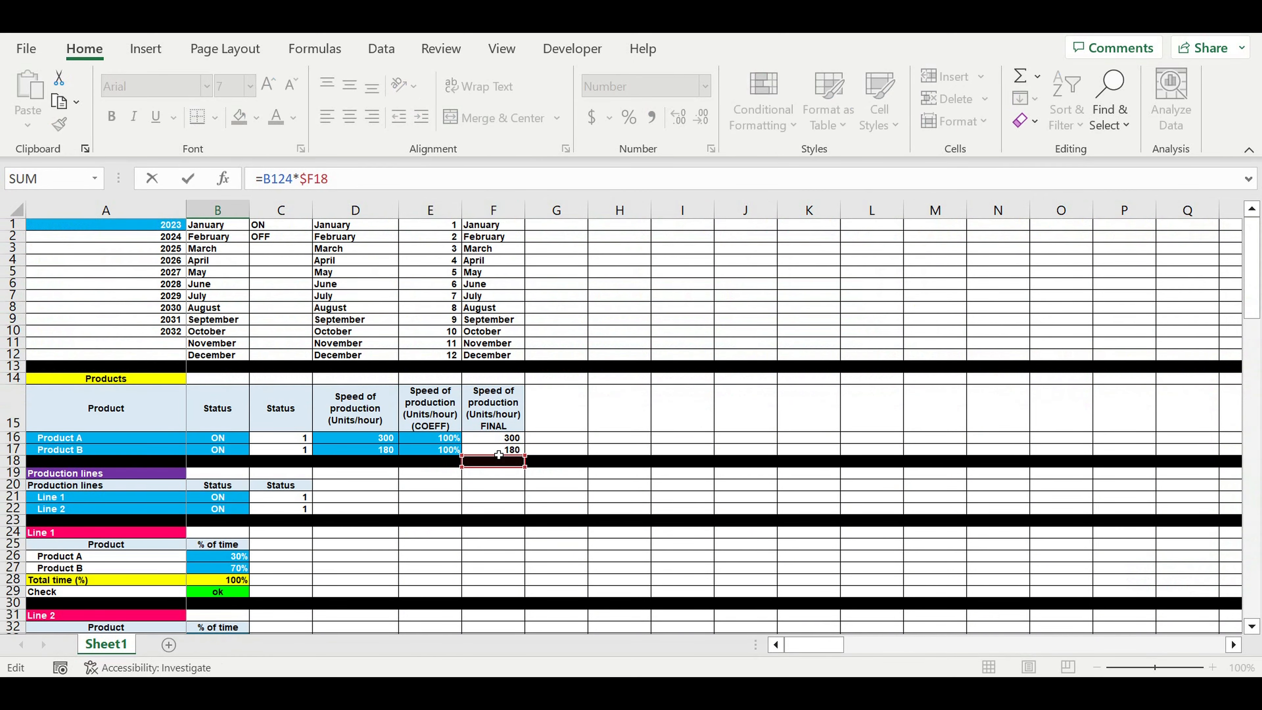
pyautogui.moveTo(496, 463); pyautogui.dragTo(499, 441)
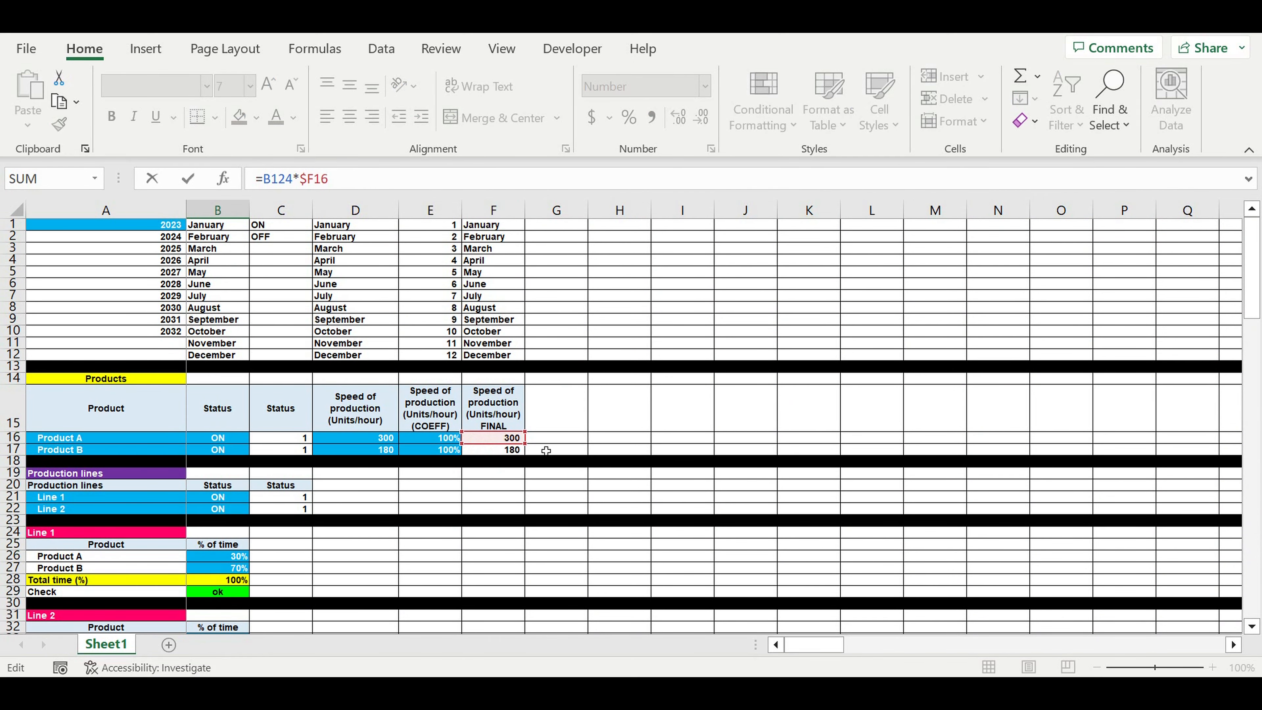
pyautogui.press('Return')
# - Fill the Line 2 formula down to B132 and extend the Production plan formulas across all months to December 2032
pyautogui.scroll(-3, 222, 507)
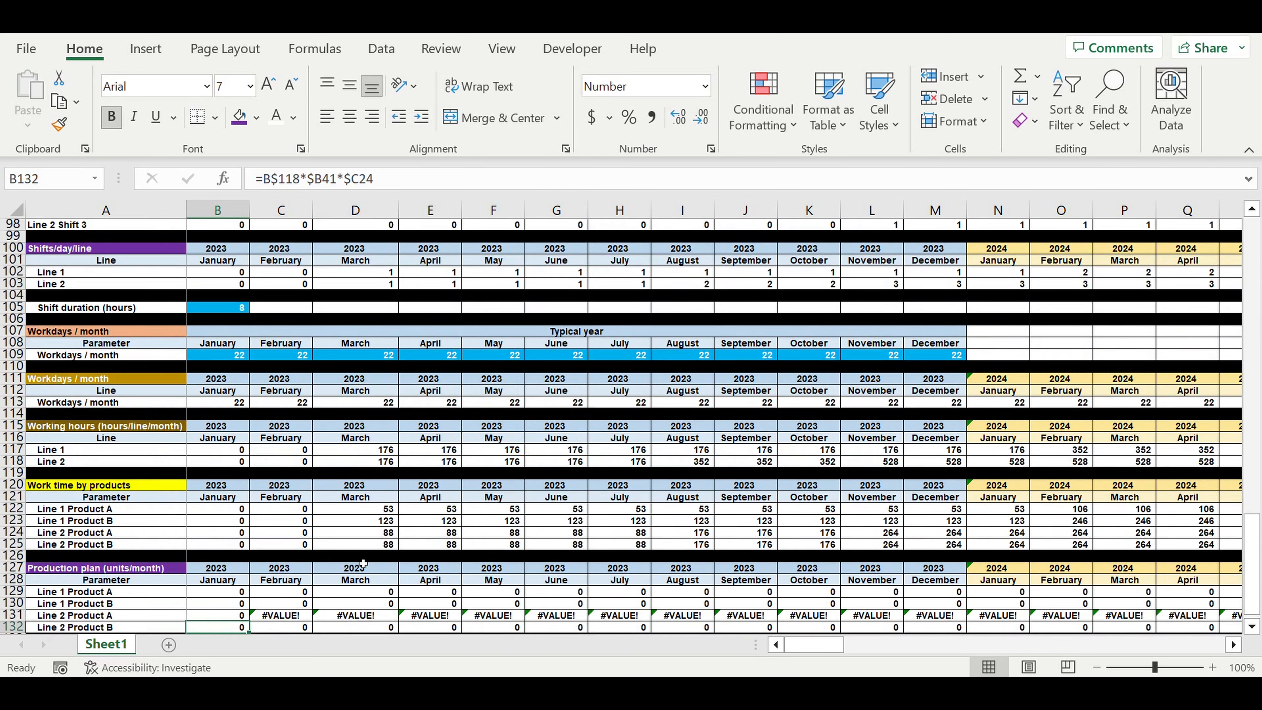
pyautogui.click(222, 508)
pyautogui.moveTo(250, 516); pyautogui.dragTo(1138, 510)
pyautogui.click(307, 568)
pyautogui.click(860, 557)
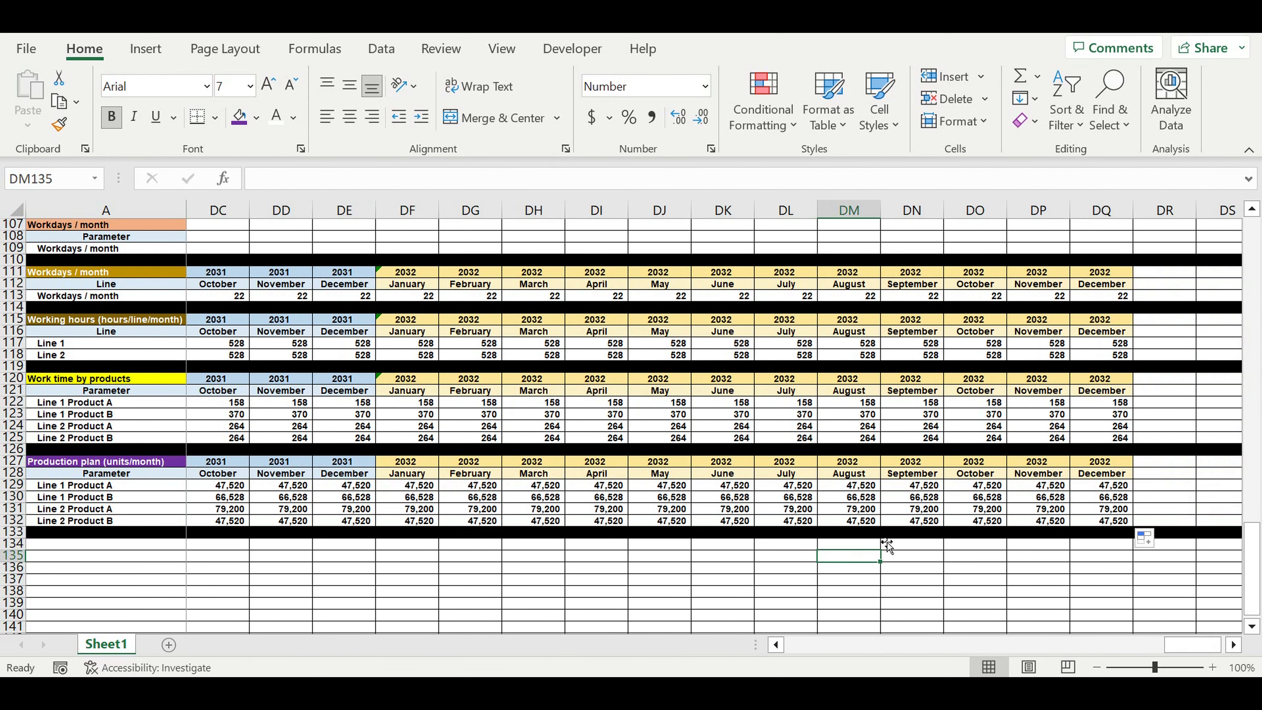
# - Examine the Production plan formulas in DO129 and P130, and return to the production speeds in the Products table
pyautogui.click(959, 485)
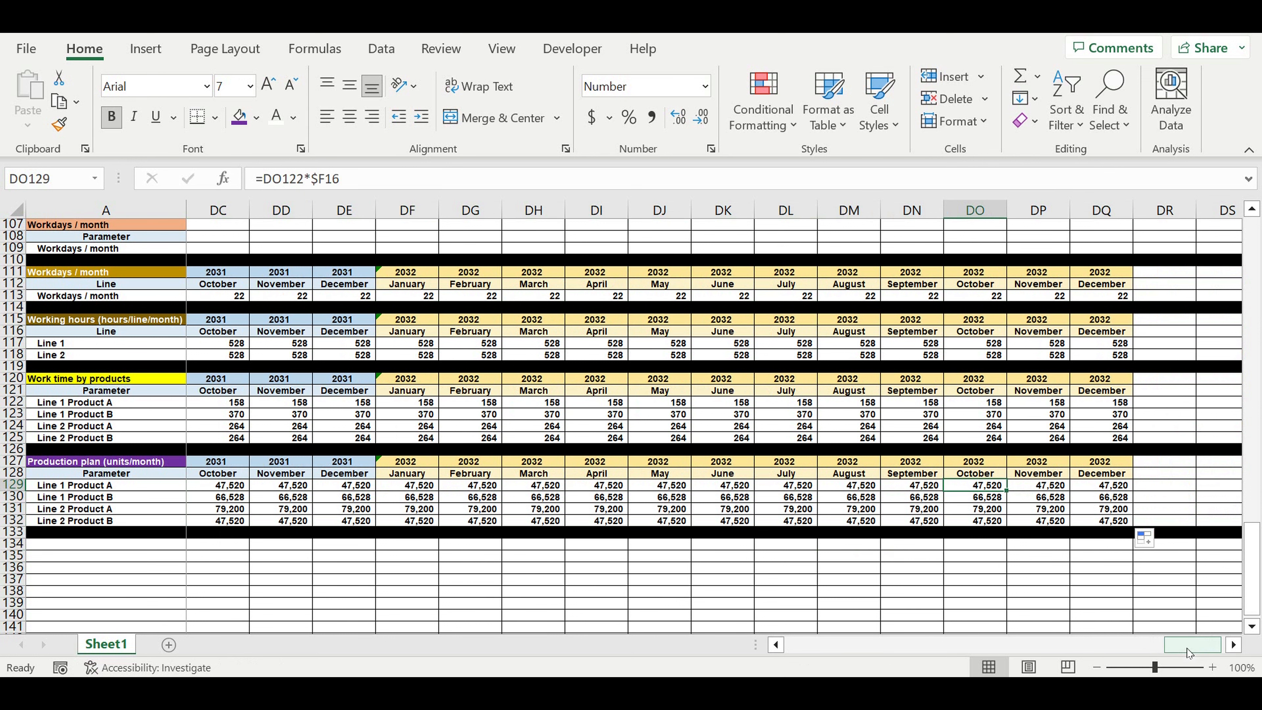
pyautogui.moveTo(1188, 653); pyautogui.dragTo(808, 646)
pyautogui.click(389, 616)
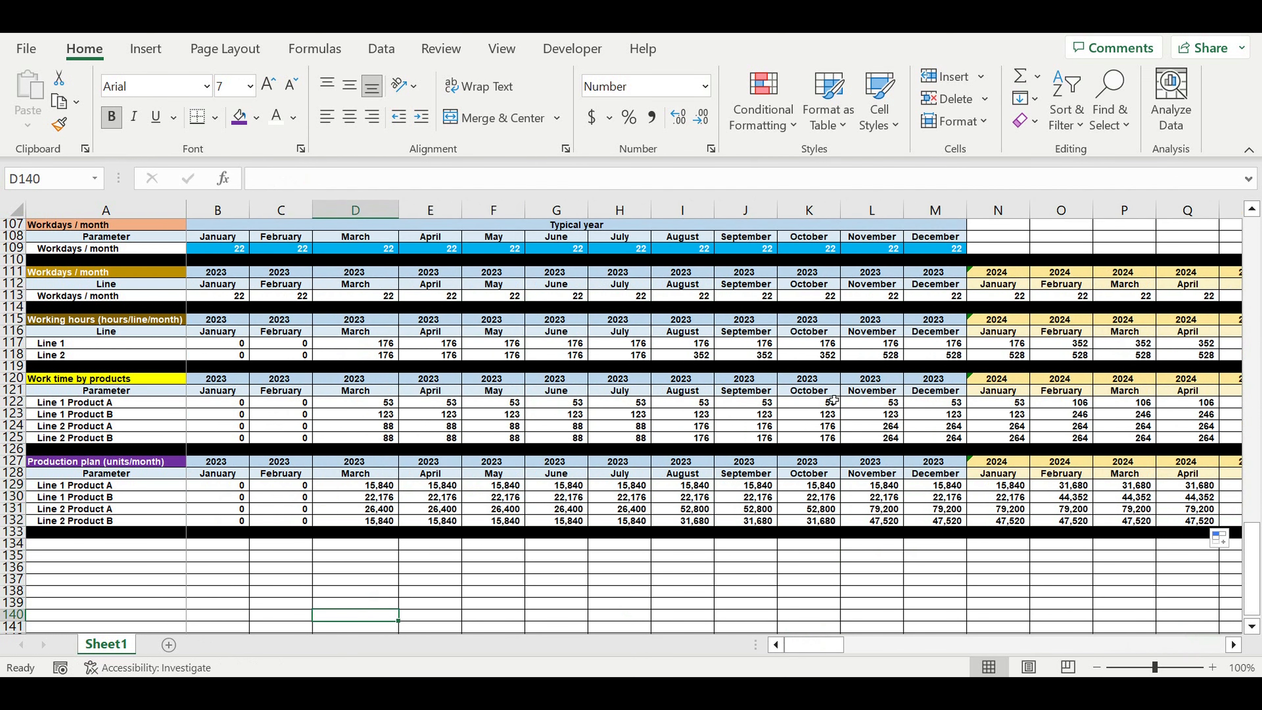
pyautogui.click(1142, 500)
pyautogui.moveTo(1252, 570); pyautogui.dragTo(1252, 269)
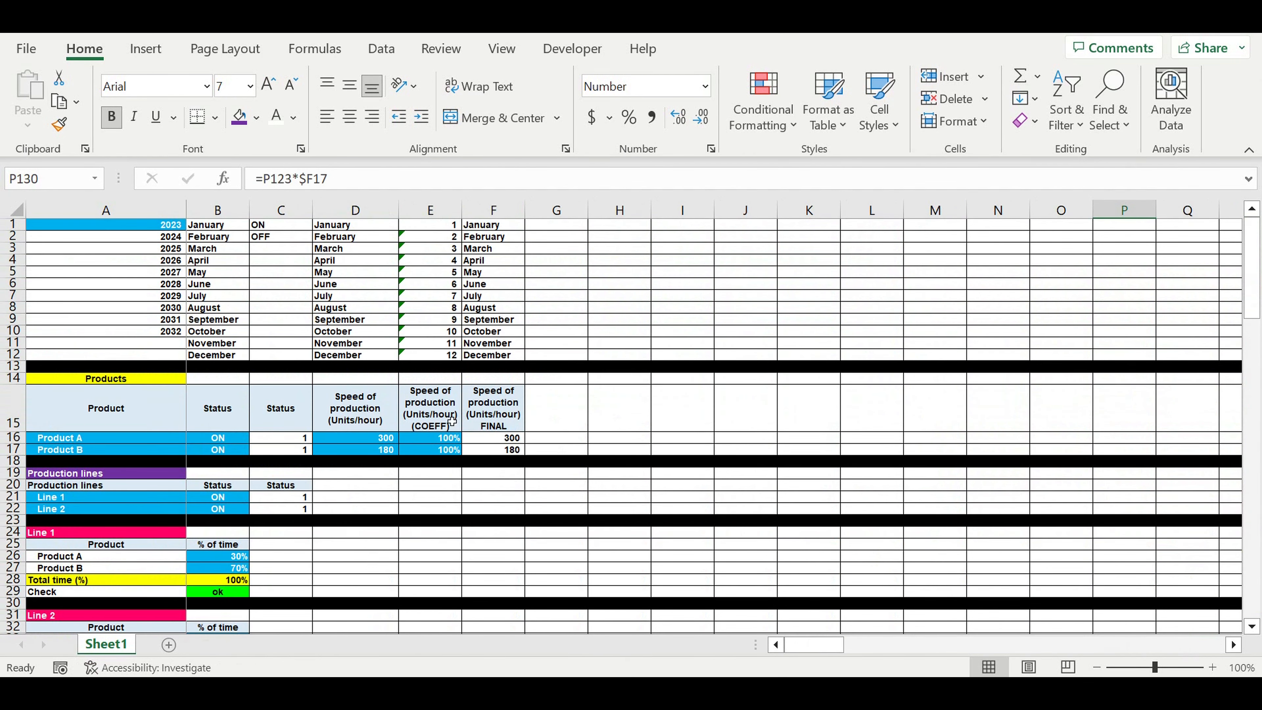
# - Move the speed coefficient and final speed columns from E15:F17 to F15:G17 in the Products table
pyautogui.click(436, 407)
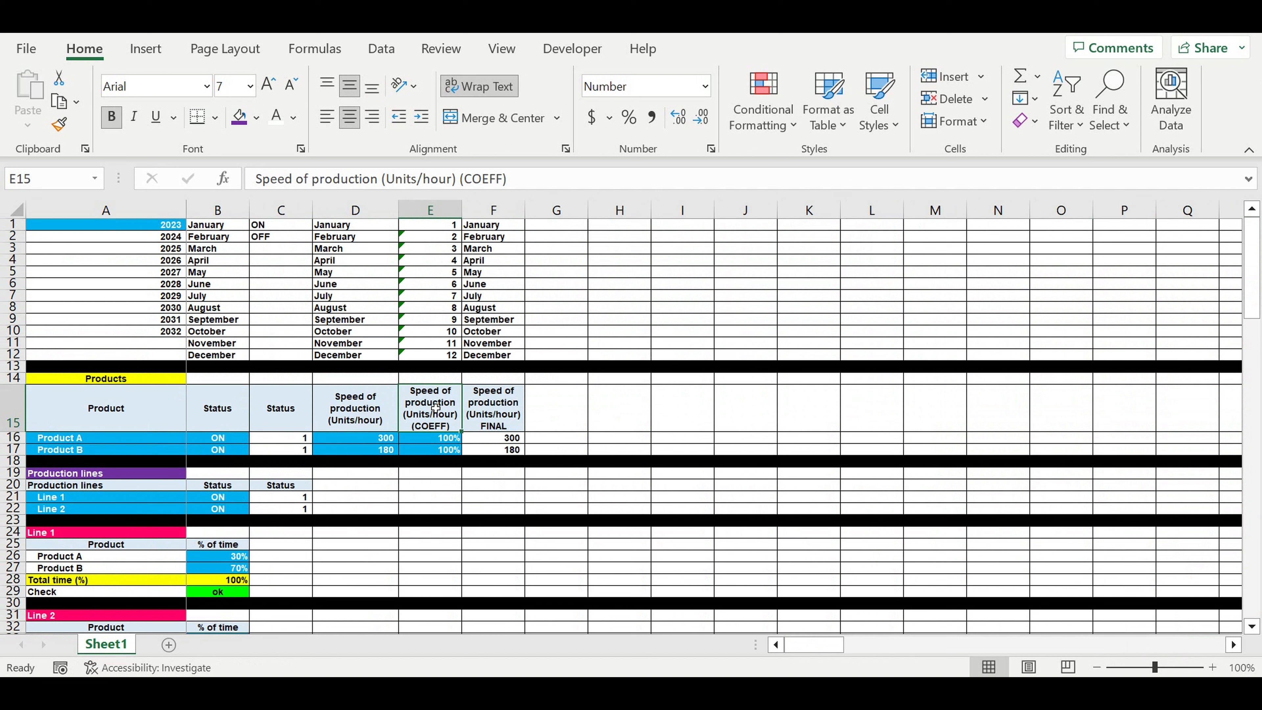
pyautogui.moveTo(436, 407); pyautogui.dragTo(516, 451)
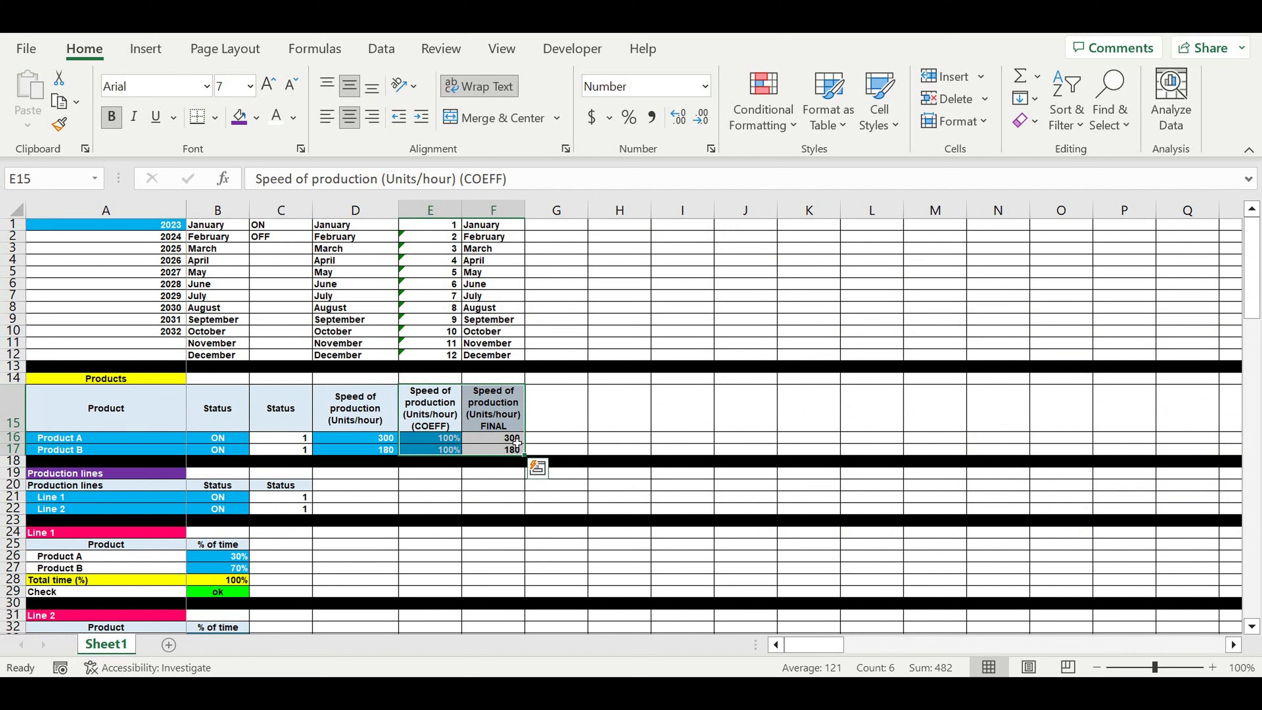
pyautogui.hotkey('ctrl', 'c')
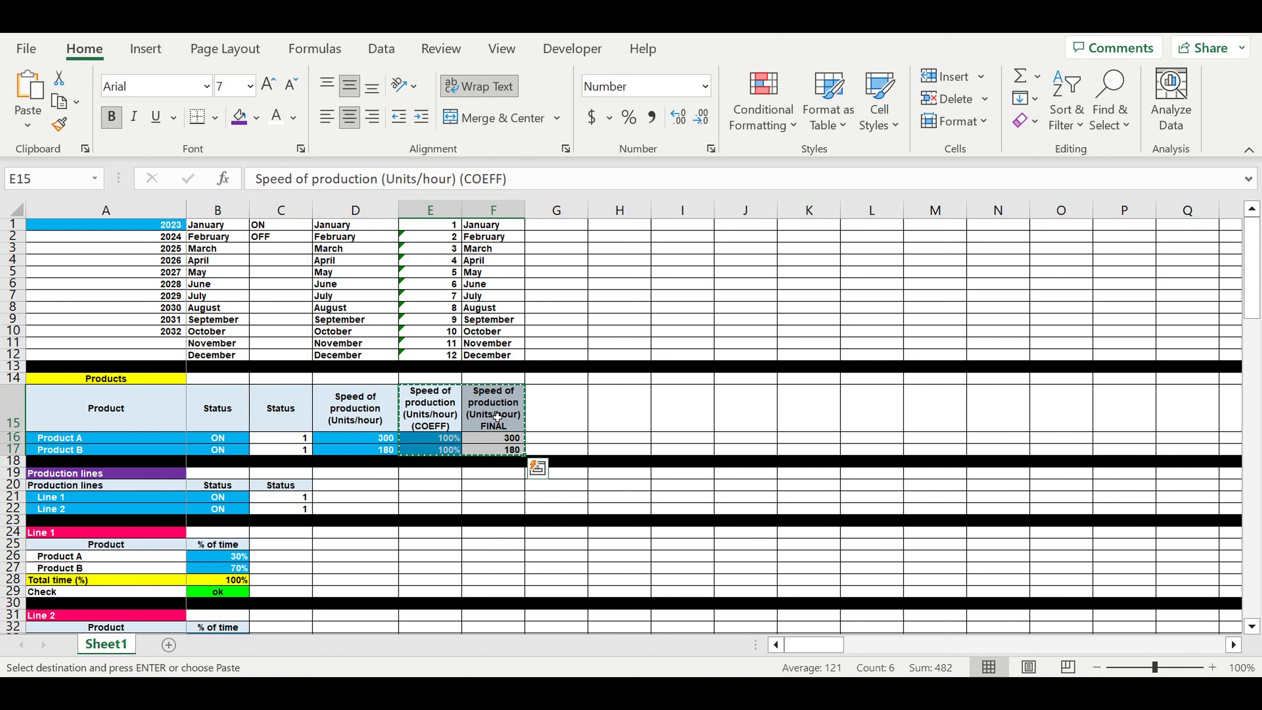
pyautogui.click(506, 402)
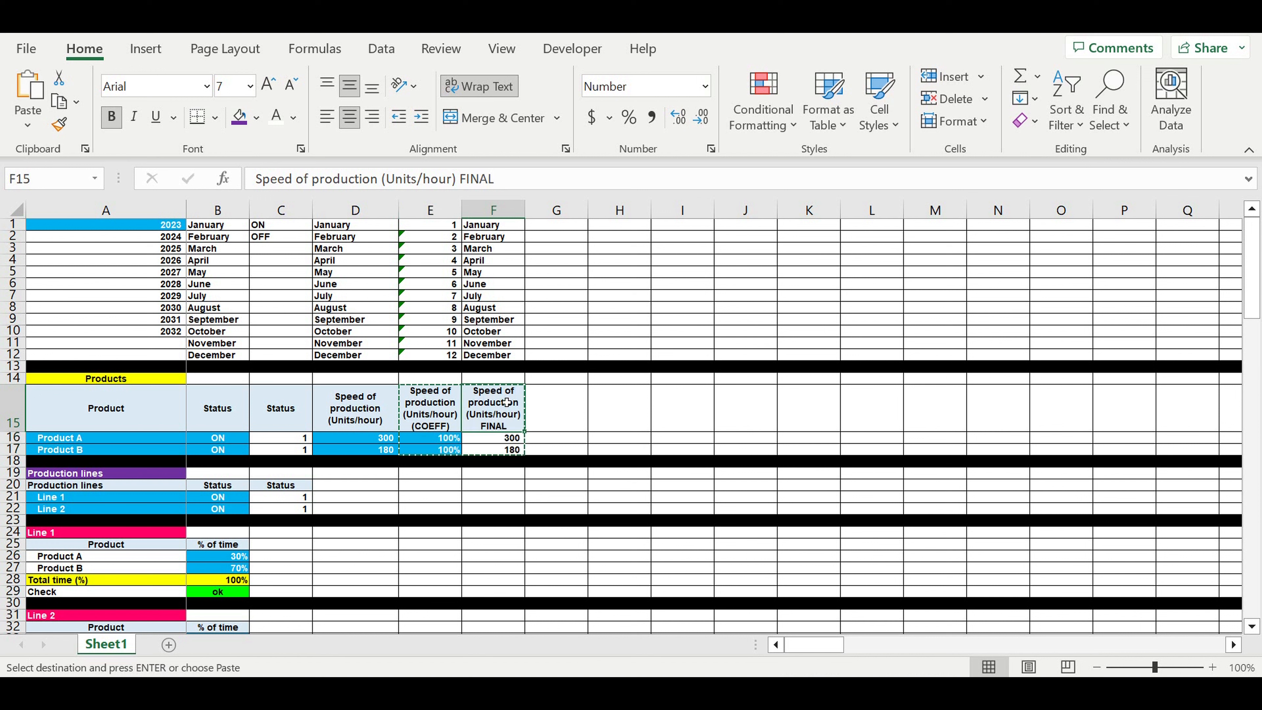
pyautogui.hotkey('ctrl', 'v')
# - Copy the D15 header cell into E15 and title it "Global production COEFF"
pyautogui.click(387, 396)
pyautogui.moveTo(399, 431); pyautogui.dragTo(449, 428)
pyautogui.click(447, 416)
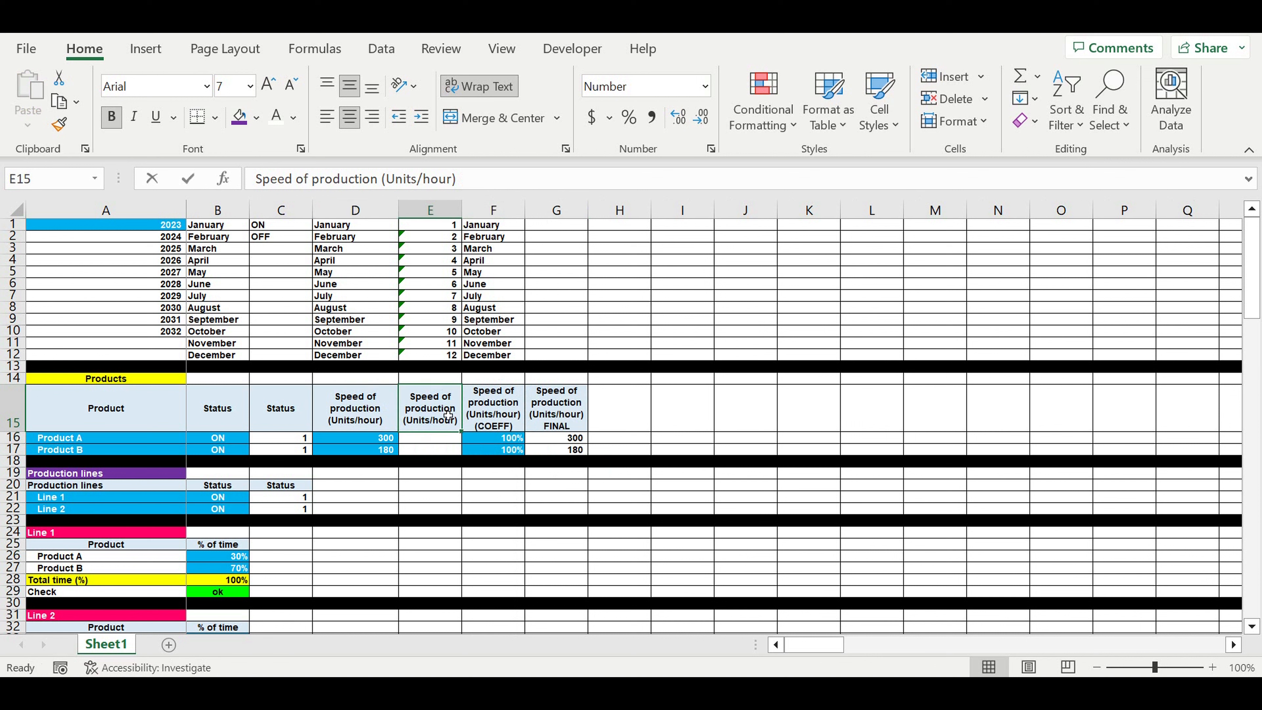
pyautogui.write('Global')
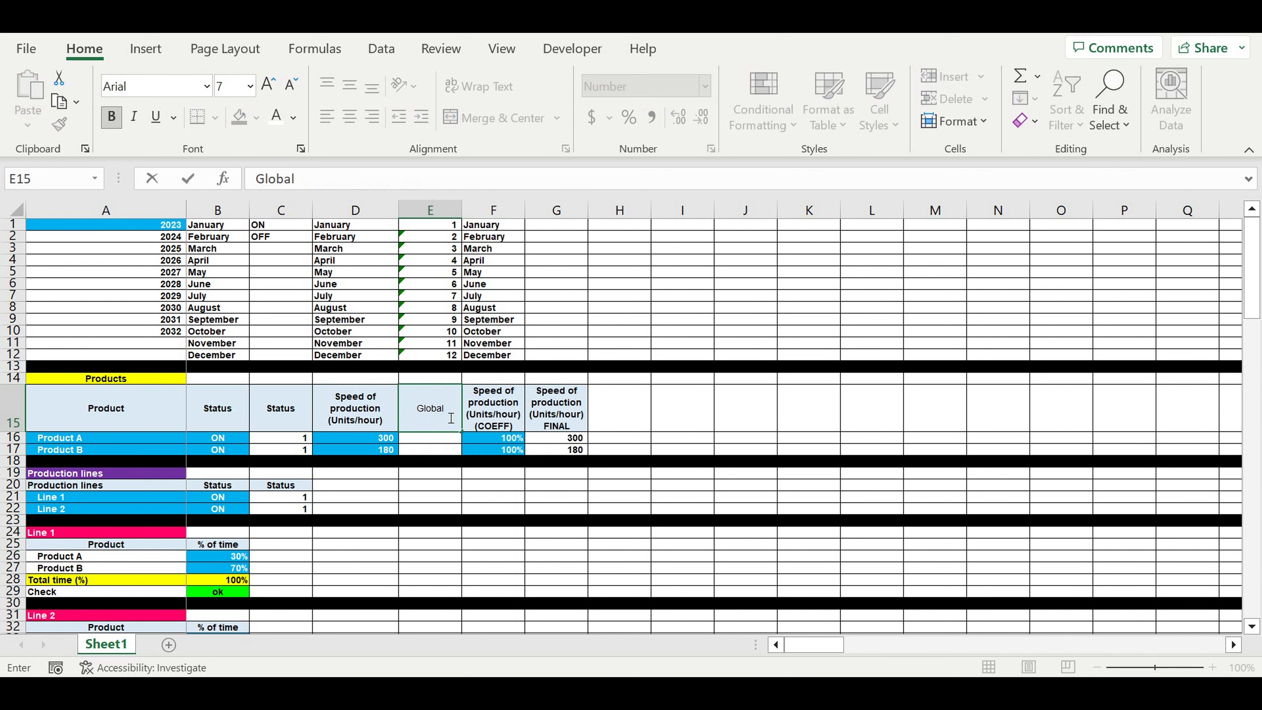
pyautogui.write(' production COEFF')
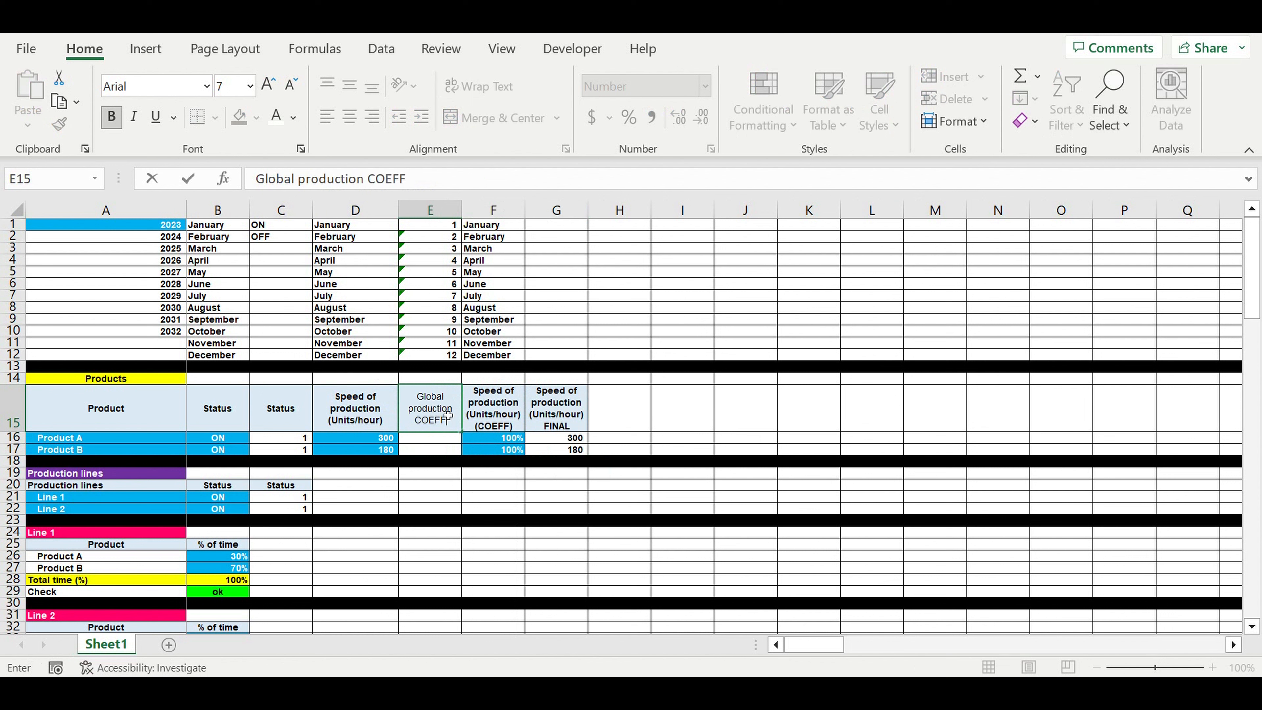
pyautogui.press('Return')
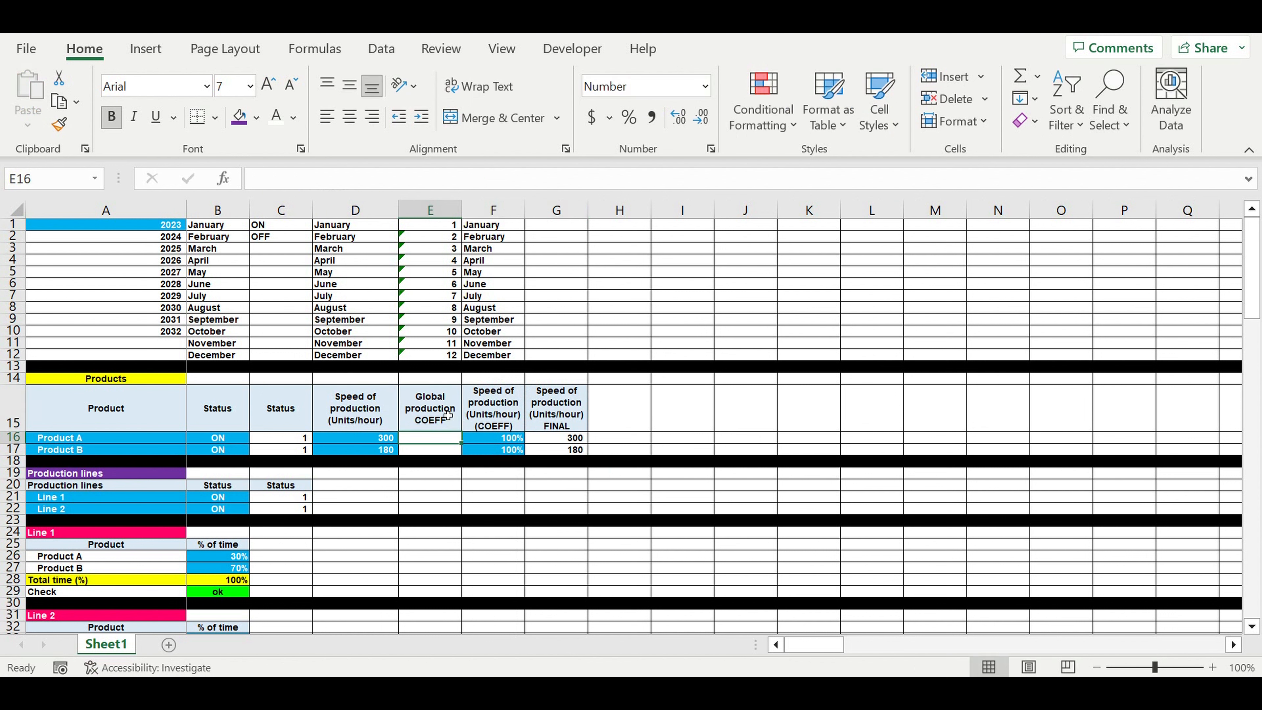
# - Copy the 100% coefficient from column F into E16:E17 and merge and center the two cells
pyautogui.click(497, 439)
pyautogui.moveTo(524, 444); pyautogui.dragTo(436, 456)
pyautogui.click(436, 452)
pyautogui.click(427, 443)
pyautogui.moveTo(426, 445); pyautogui.dragTo(428, 450)
pyautogui.click(503, 118)
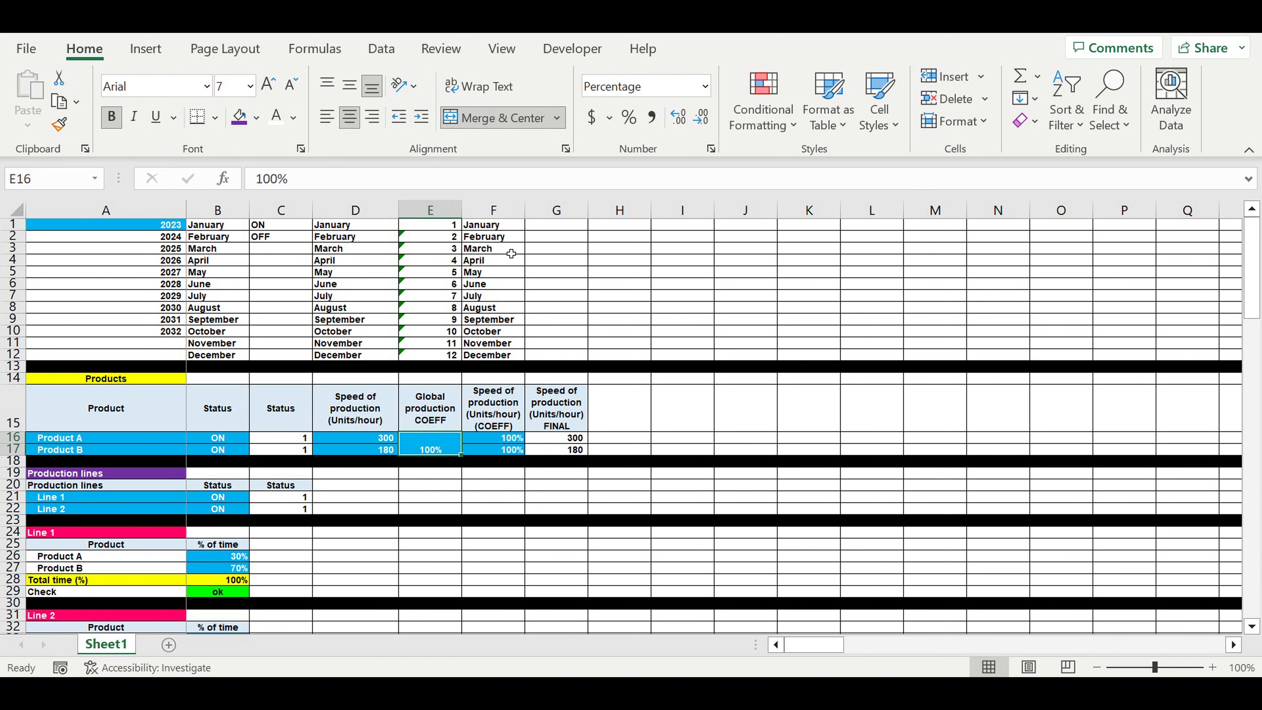
# - Format the merged global coefficient cell with centered horizontal and vertical alignment and wrapped text
pyautogui.rightClick(438, 447)
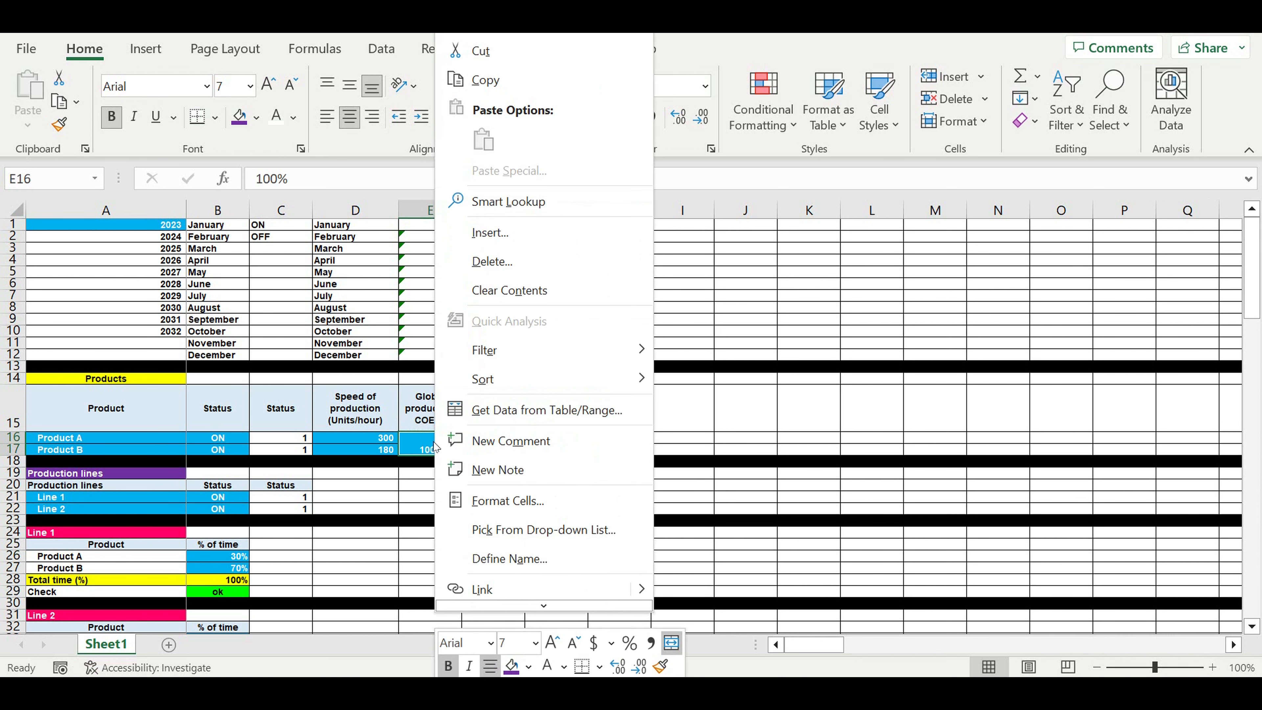
pyautogui.click(503, 502)
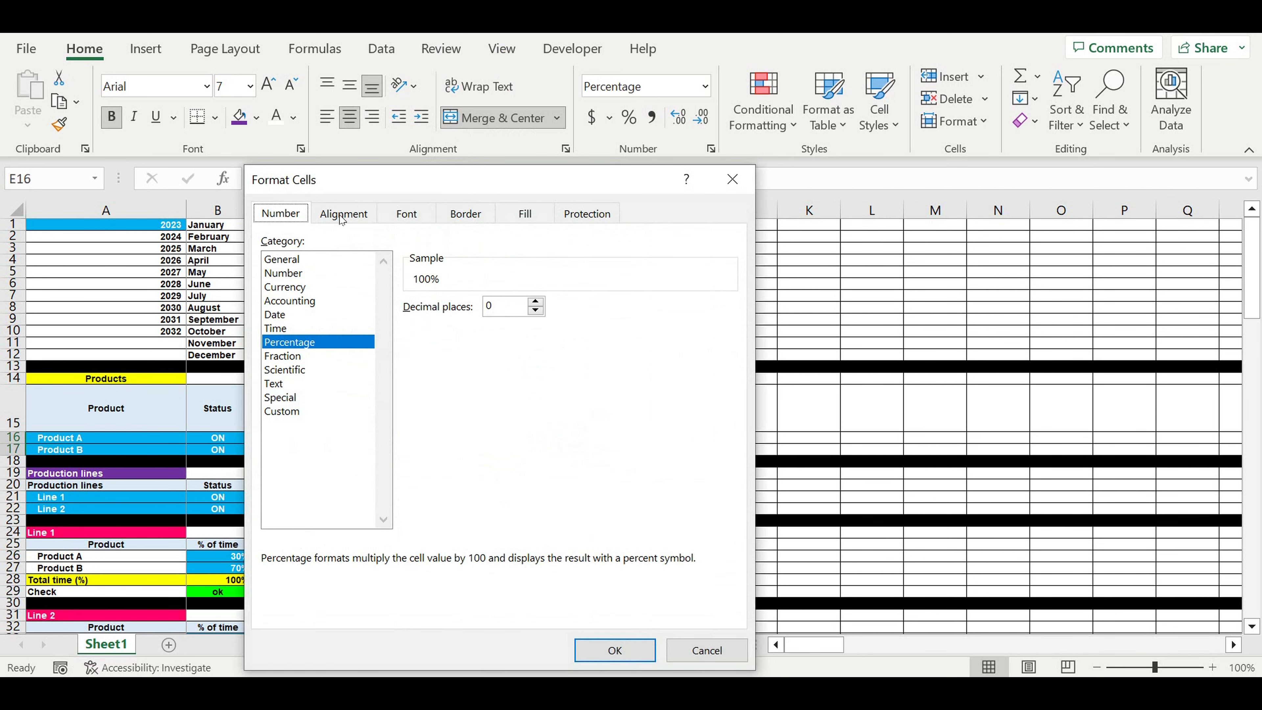
pyautogui.click(343, 214)
pyautogui.click(398, 283)
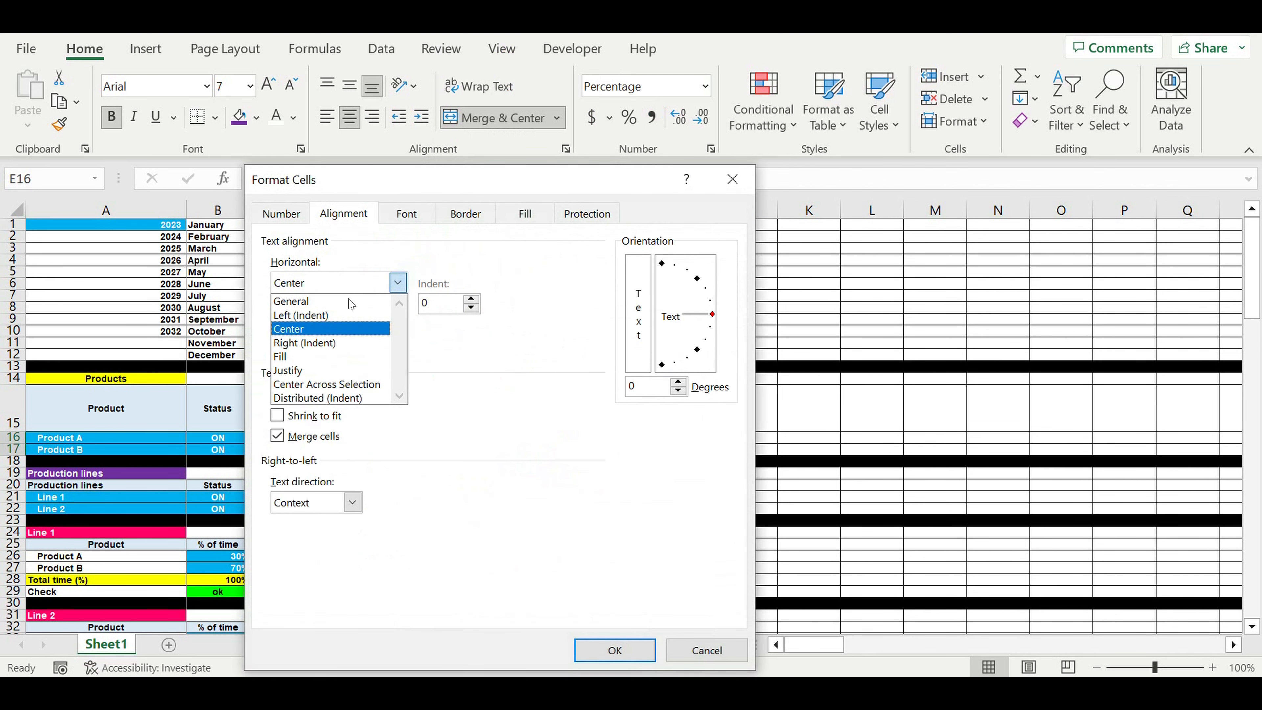
pyautogui.click(305, 332)
pyautogui.click(398, 326)
pyautogui.click(343, 355)
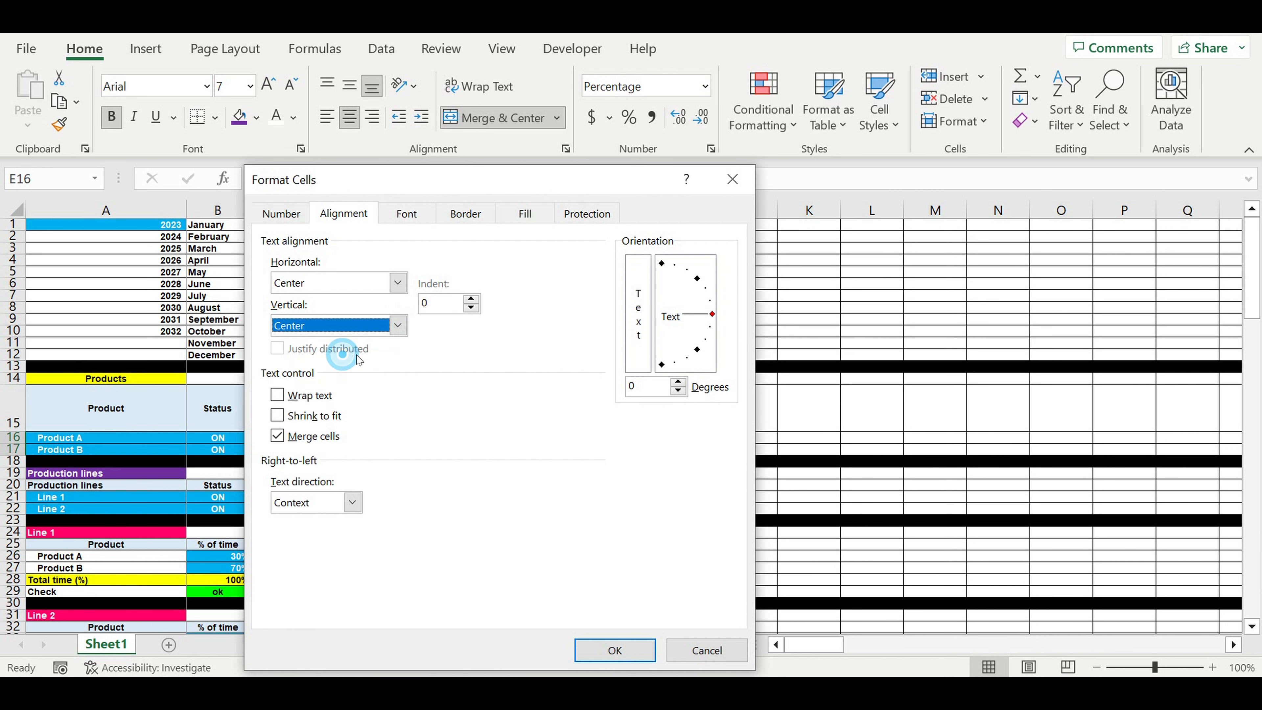
pyautogui.click(323, 396)
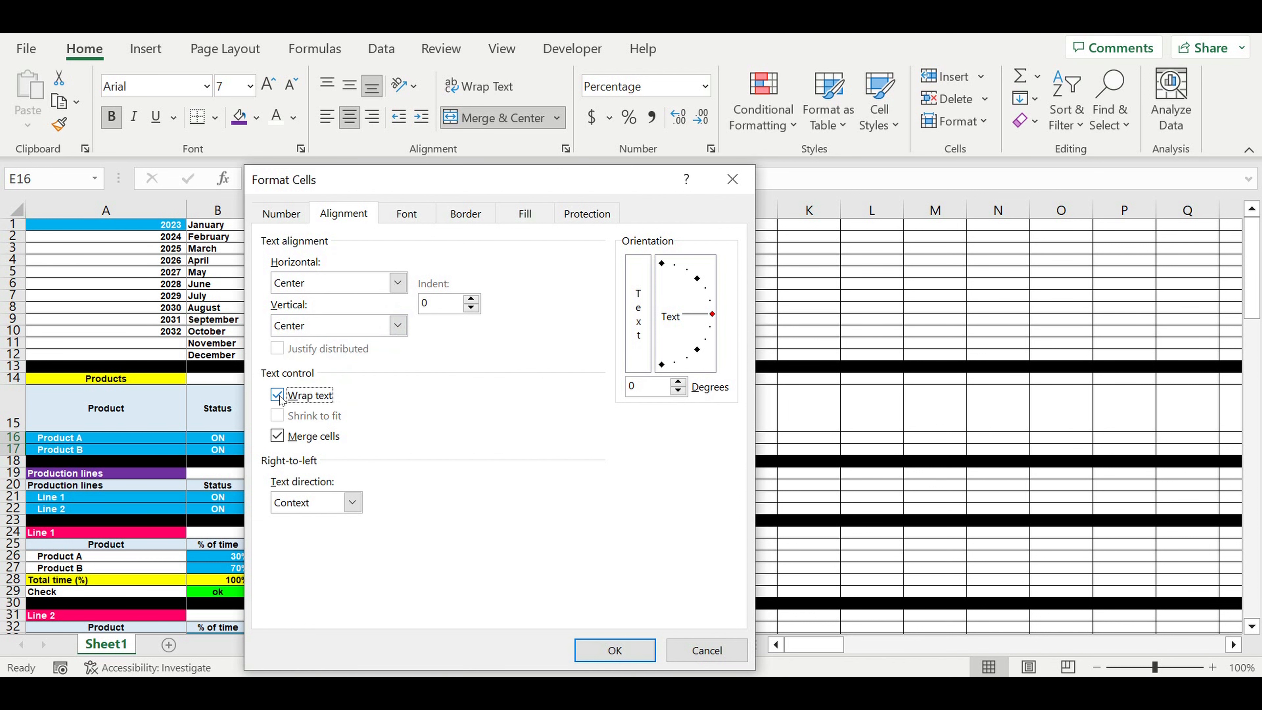
pyautogui.click(615, 649)
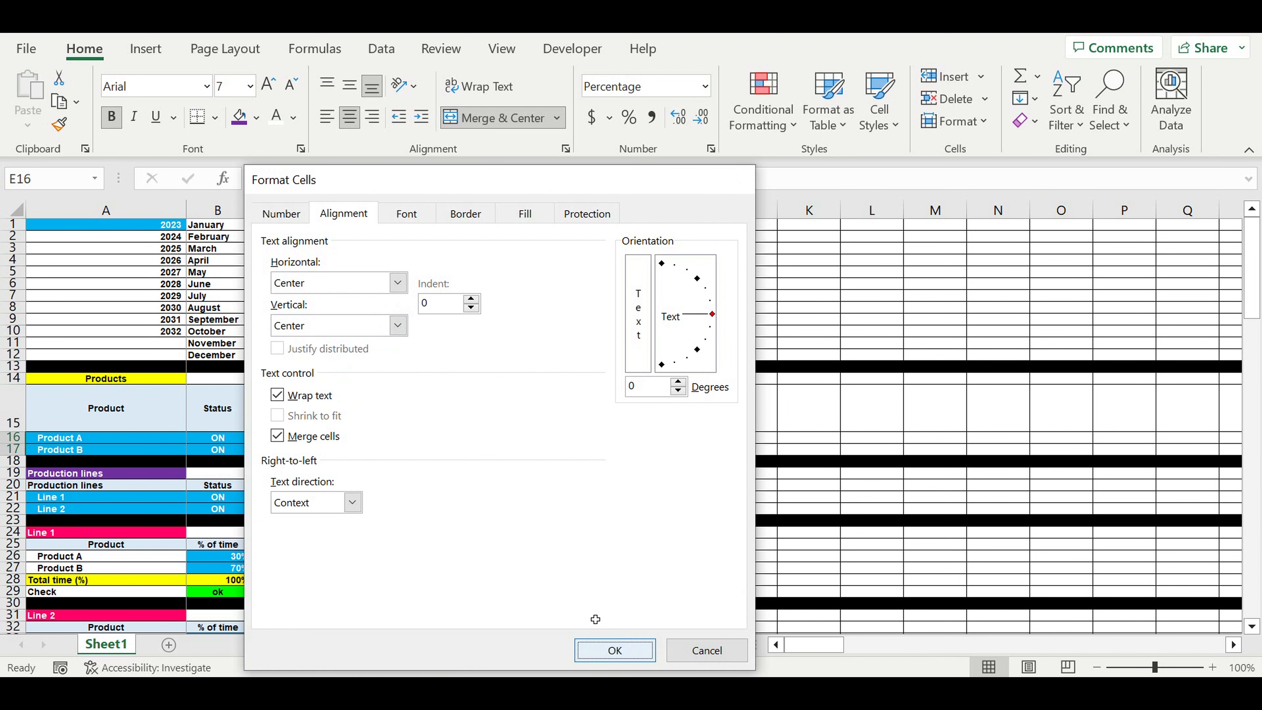
pyautogui.click(638, 509)
# - Multiply Product A's final speed in G16 by the global coefficient so the formula reads =C16*D16*F16*$E$16
pyautogui.click(578, 439)
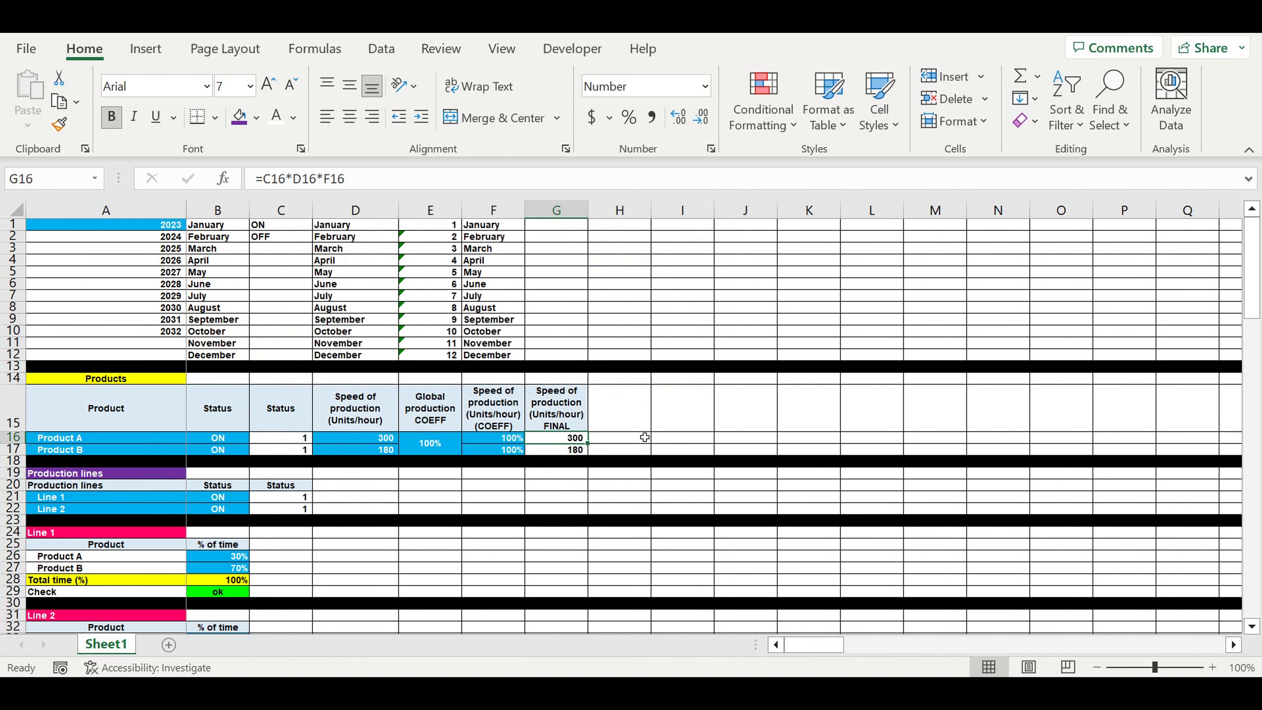
pyautogui.click(372, 185)
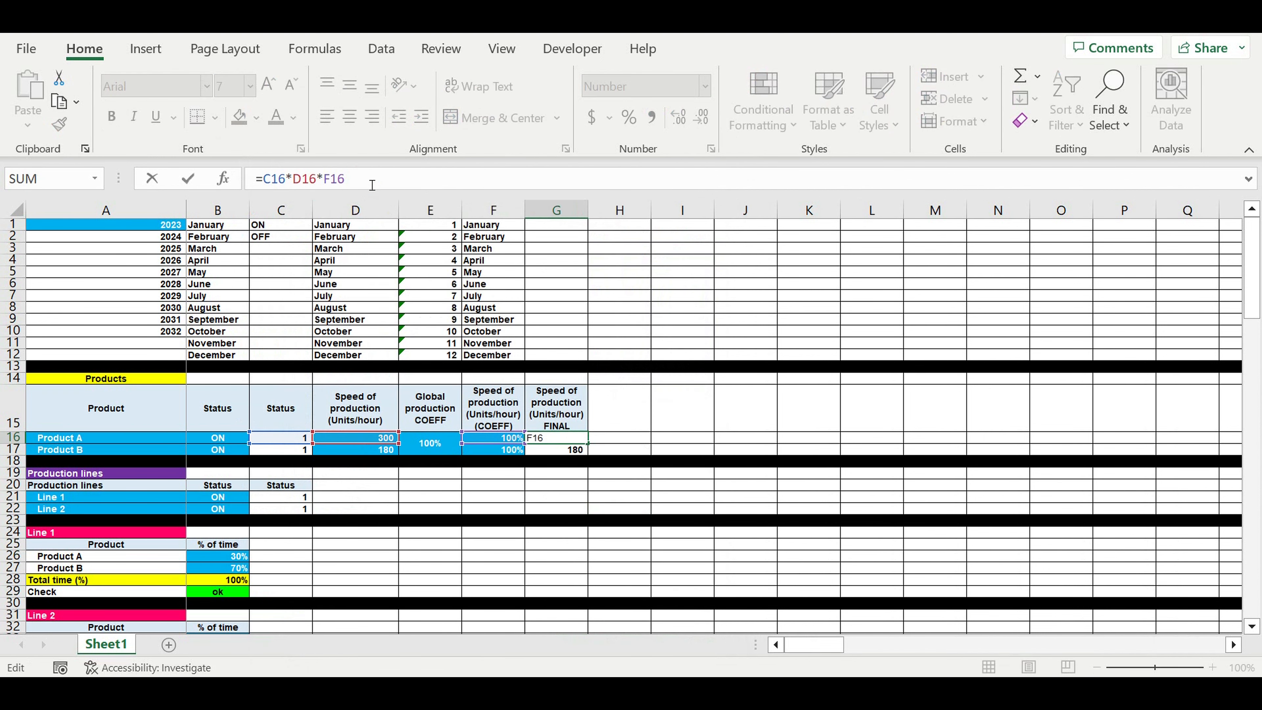
pyautogui.write('*')
pyautogui.click(432, 448)
pyautogui.click(365, 187)
pyautogui.write('$E$16')
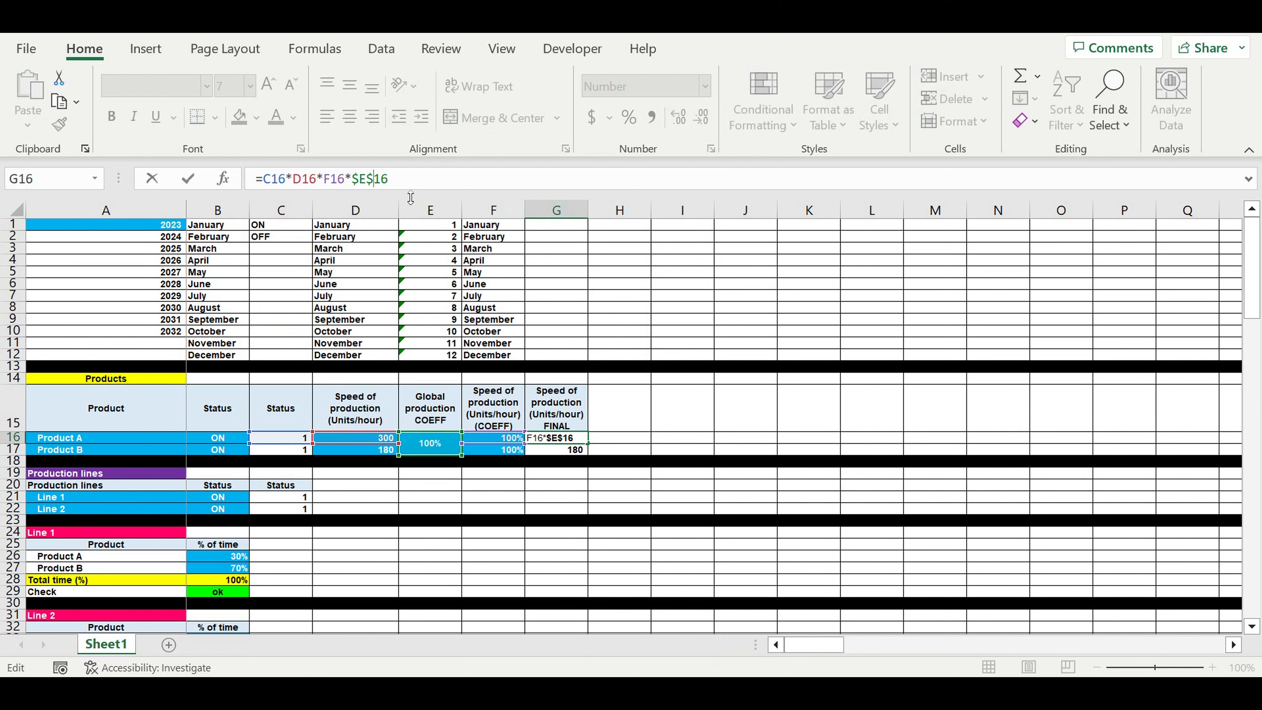
pyautogui.press('Return')
# - Fill the G16 final speed formula down to Product B in G17
pyautogui.click(566, 438)
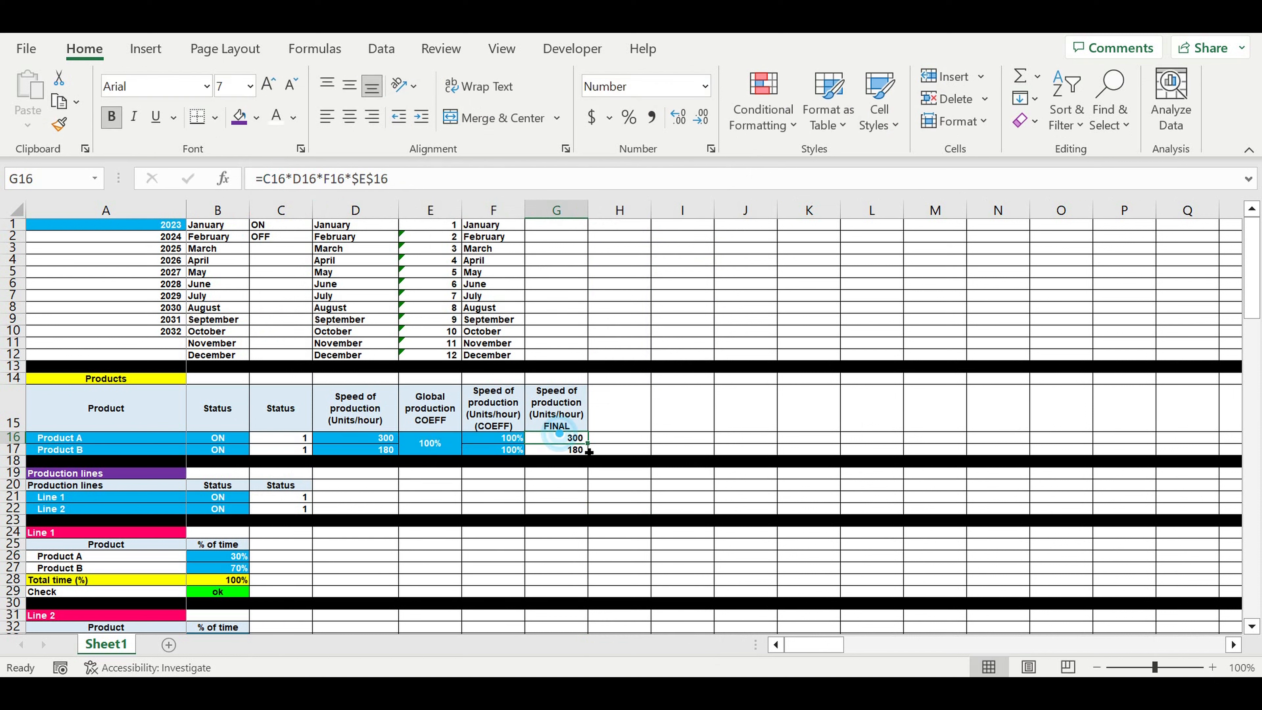
pyautogui.moveTo(588, 443); pyautogui.dragTo(587, 454)
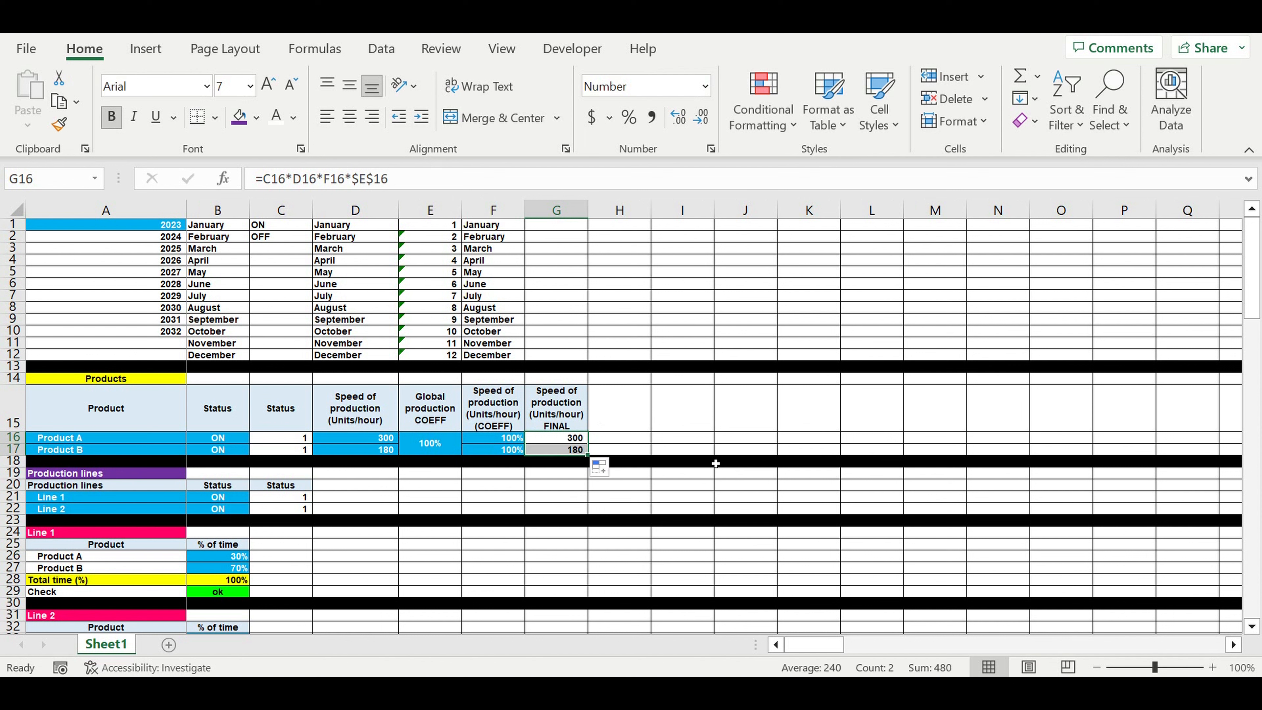
pyautogui.click(604, 520)
# - Test Product A's speed coefficient in F16 at 140% and set it back to 100%
pyautogui.click(497, 442)
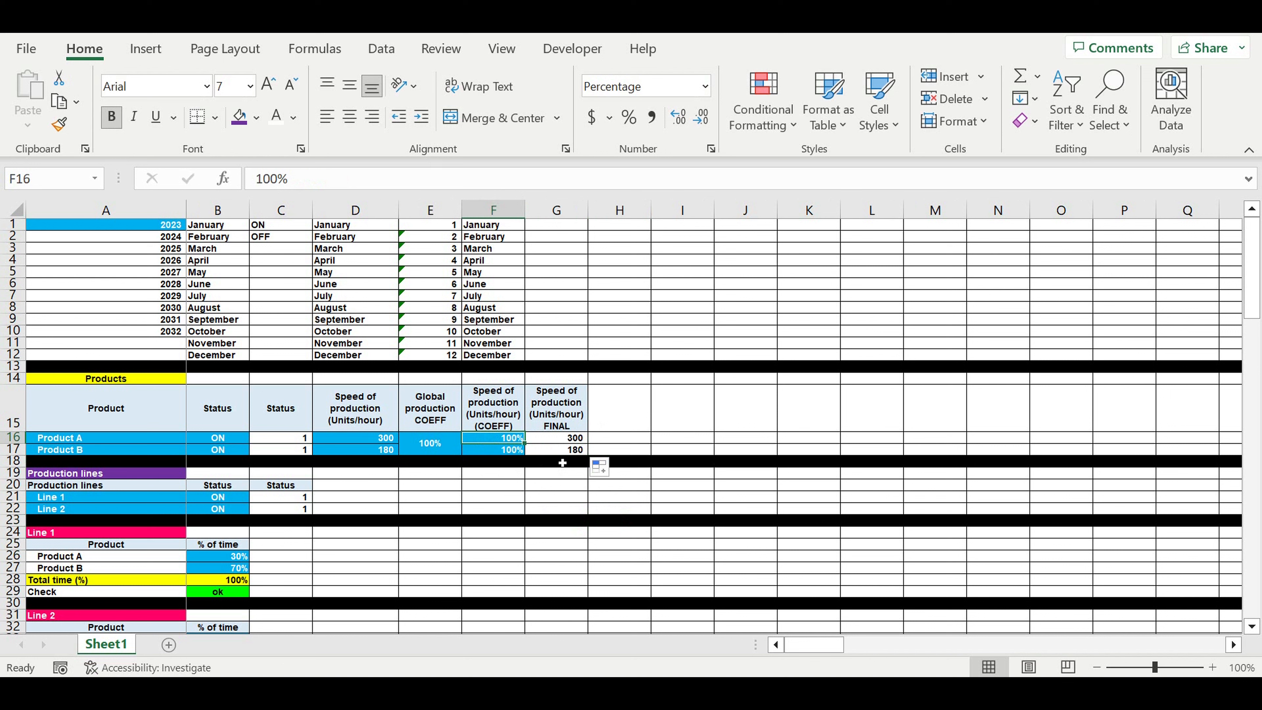
pyautogui.write('140')
pyautogui.press('Return')
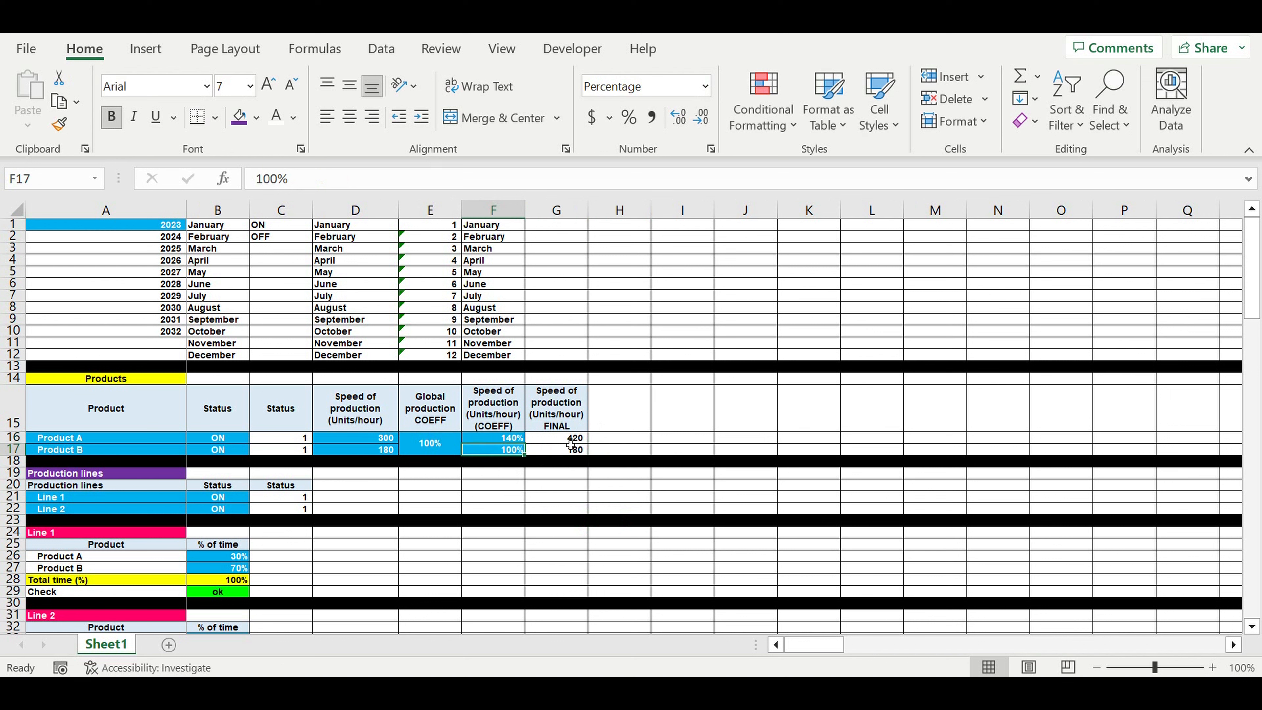
pyautogui.click(580, 441)
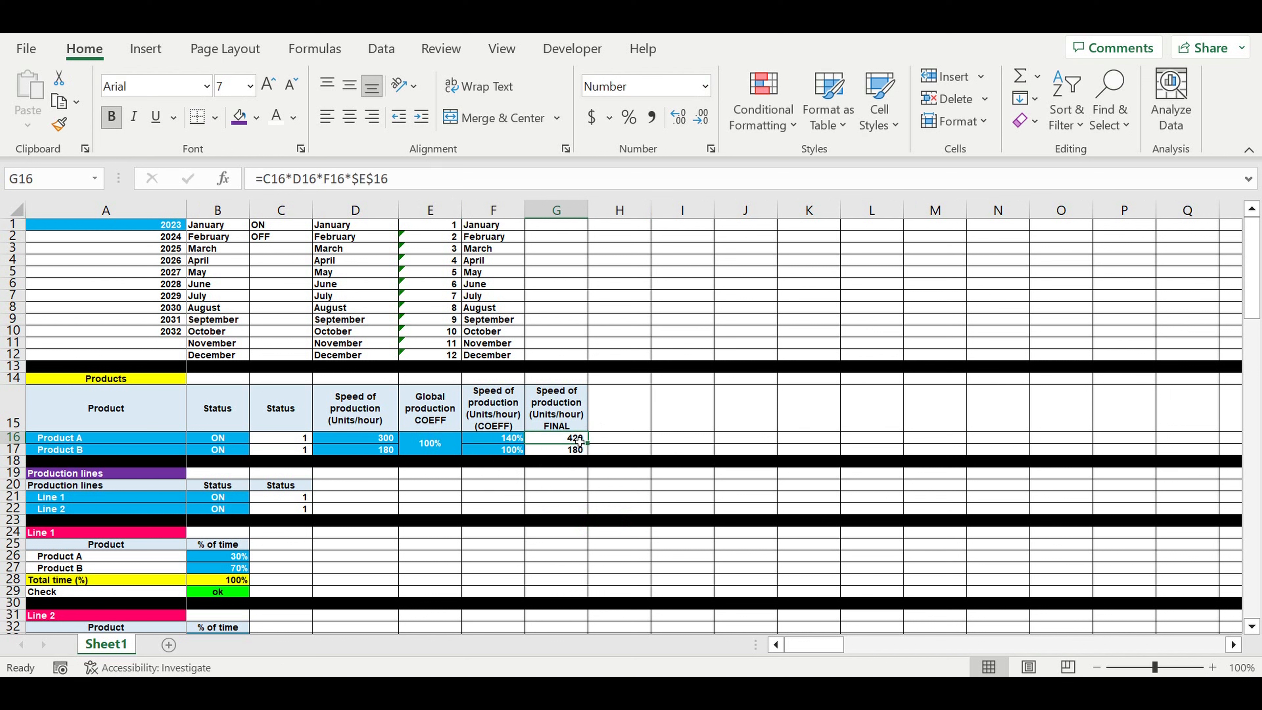
pyautogui.click(511, 439)
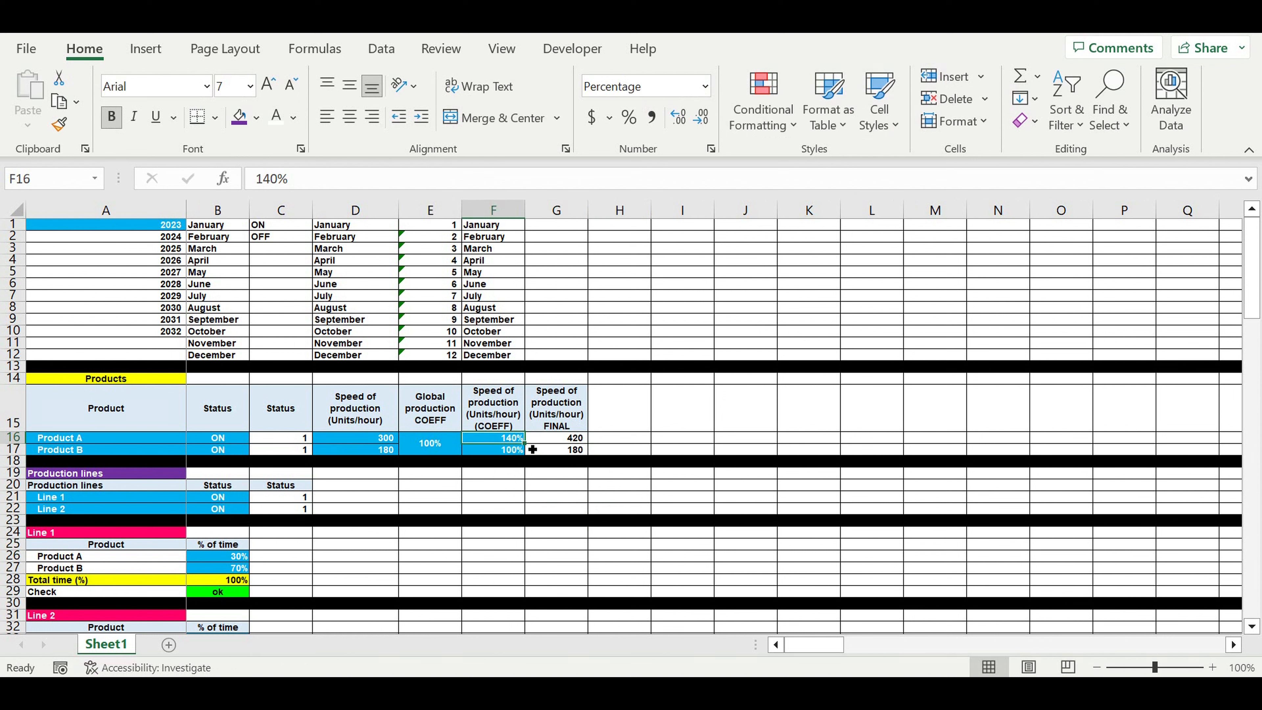
pyautogui.write('100')
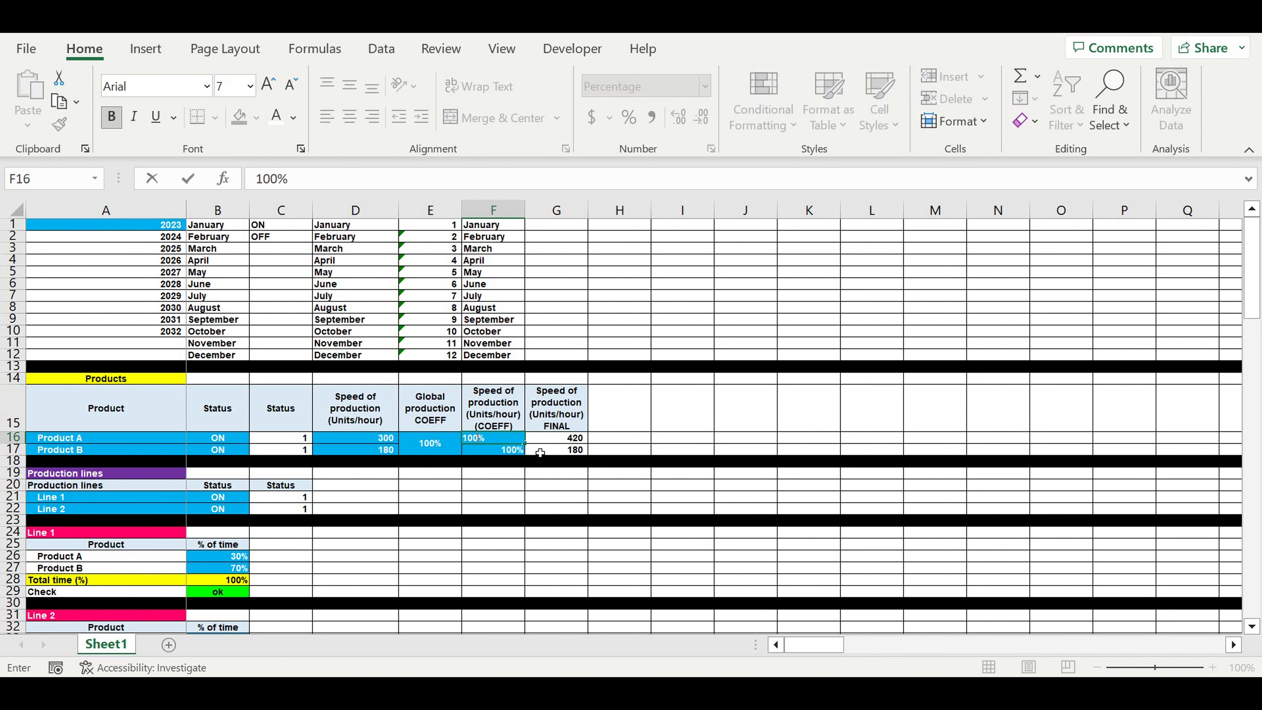
# - Test the global production coefficient at 120%, check the final speeds in G16:G17, and set it back to 100%
pyautogui.click(430, 443)
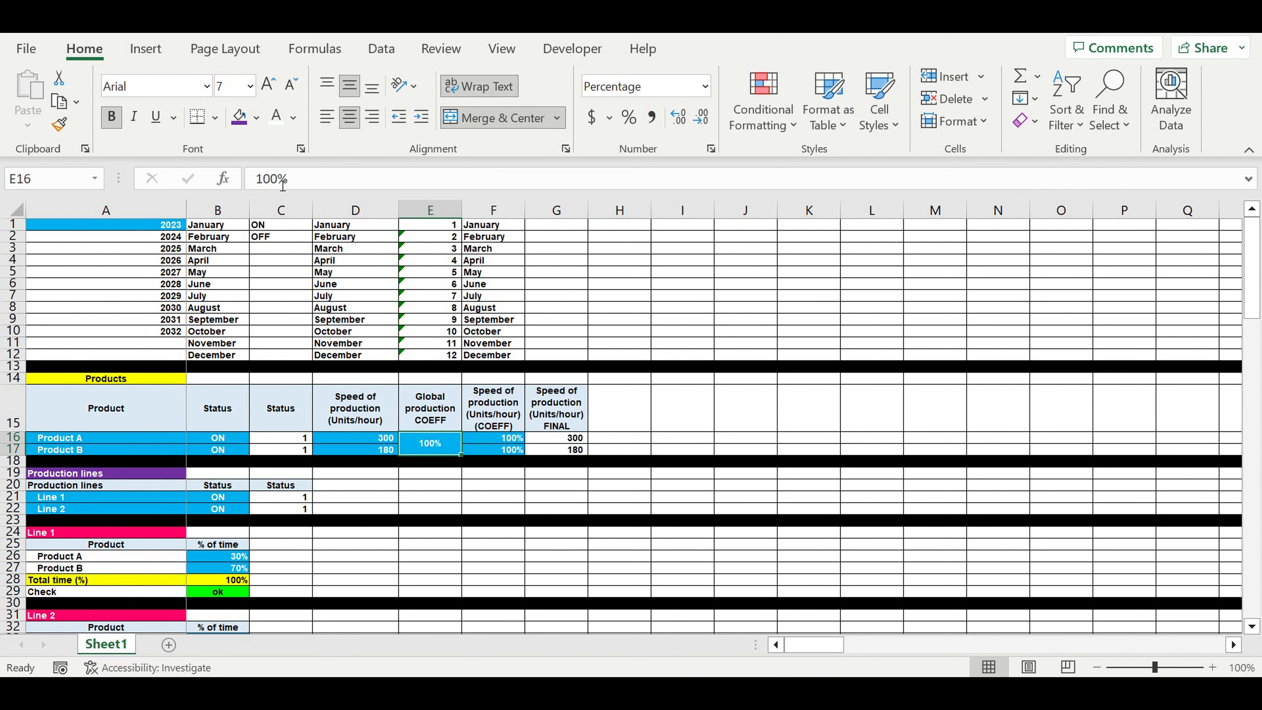
pyautogui.moveTo(264, 179); pyautogui.dragTo(257, 179)
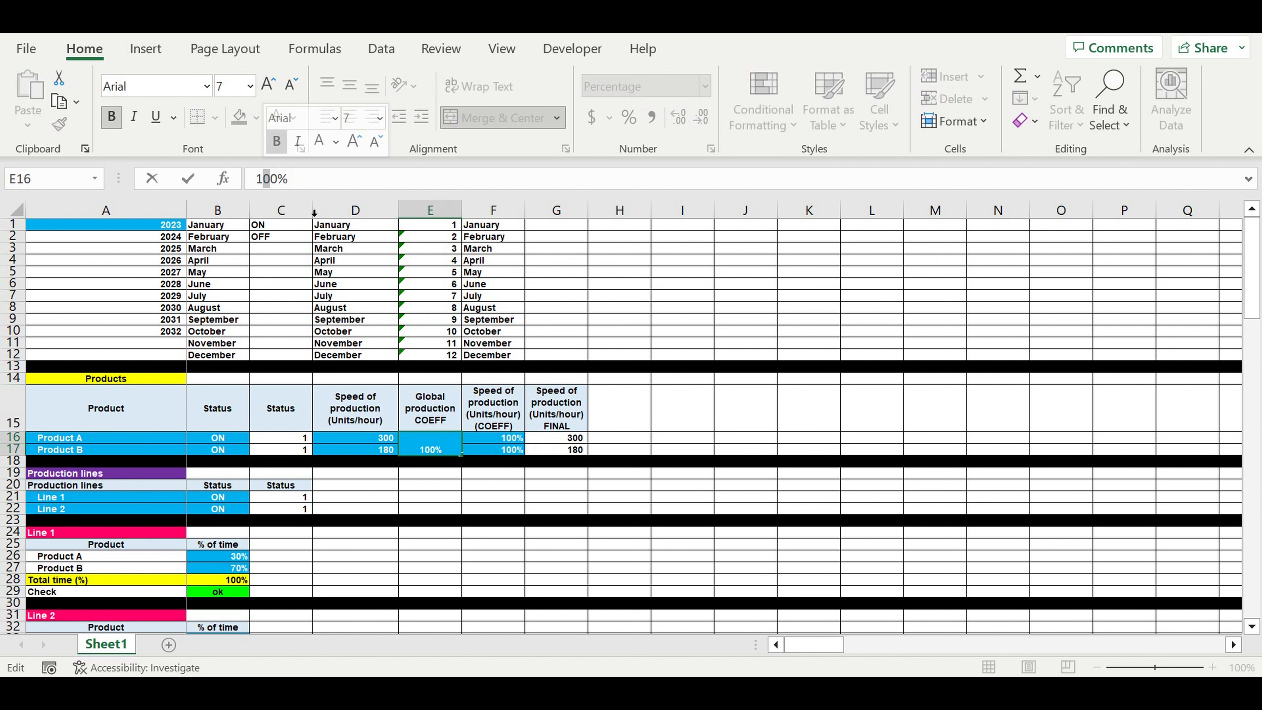
pyautogui.write('2')
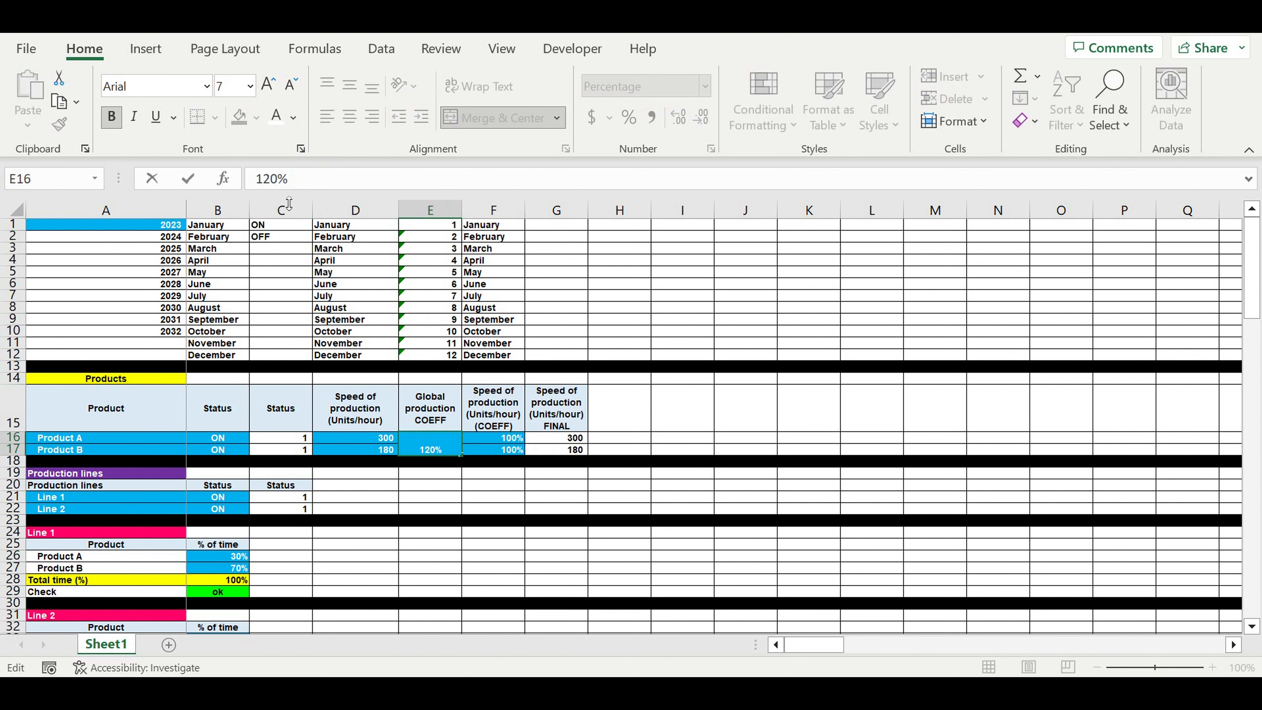
pyautogui.press('Return')
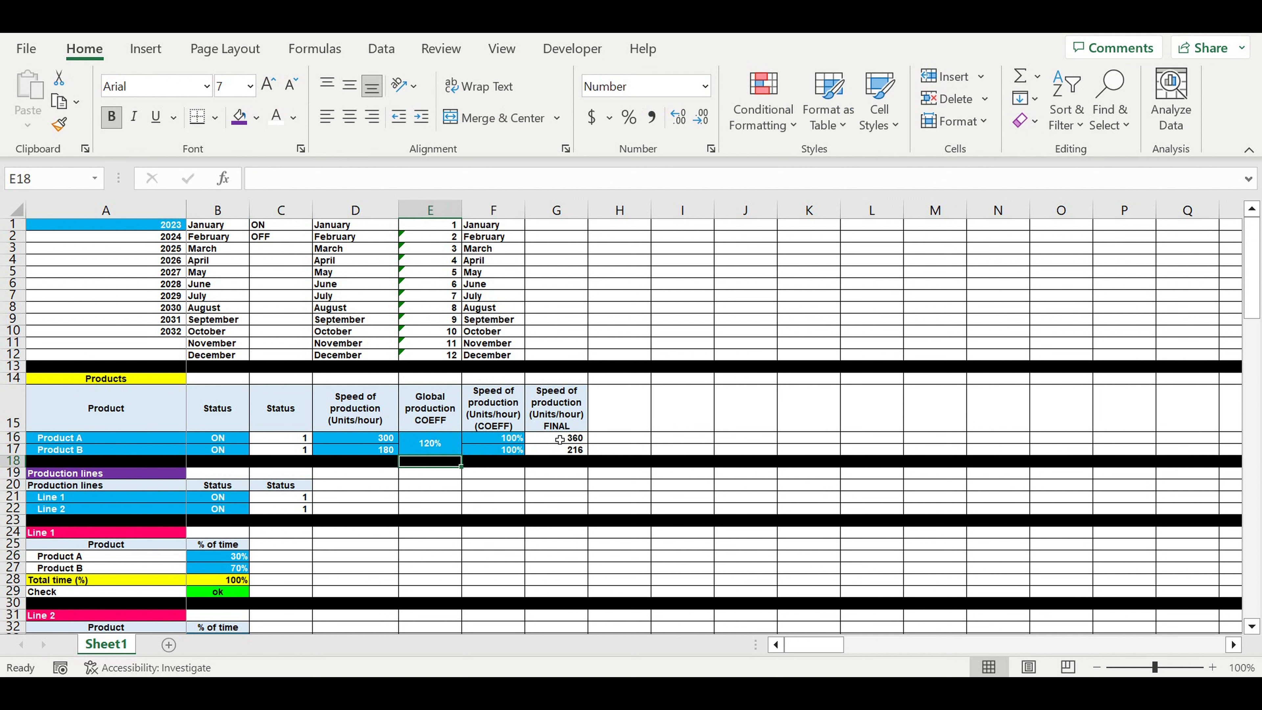
pyautogui.moveTo(566, 437); pyautogui.dragTo(566, 450)
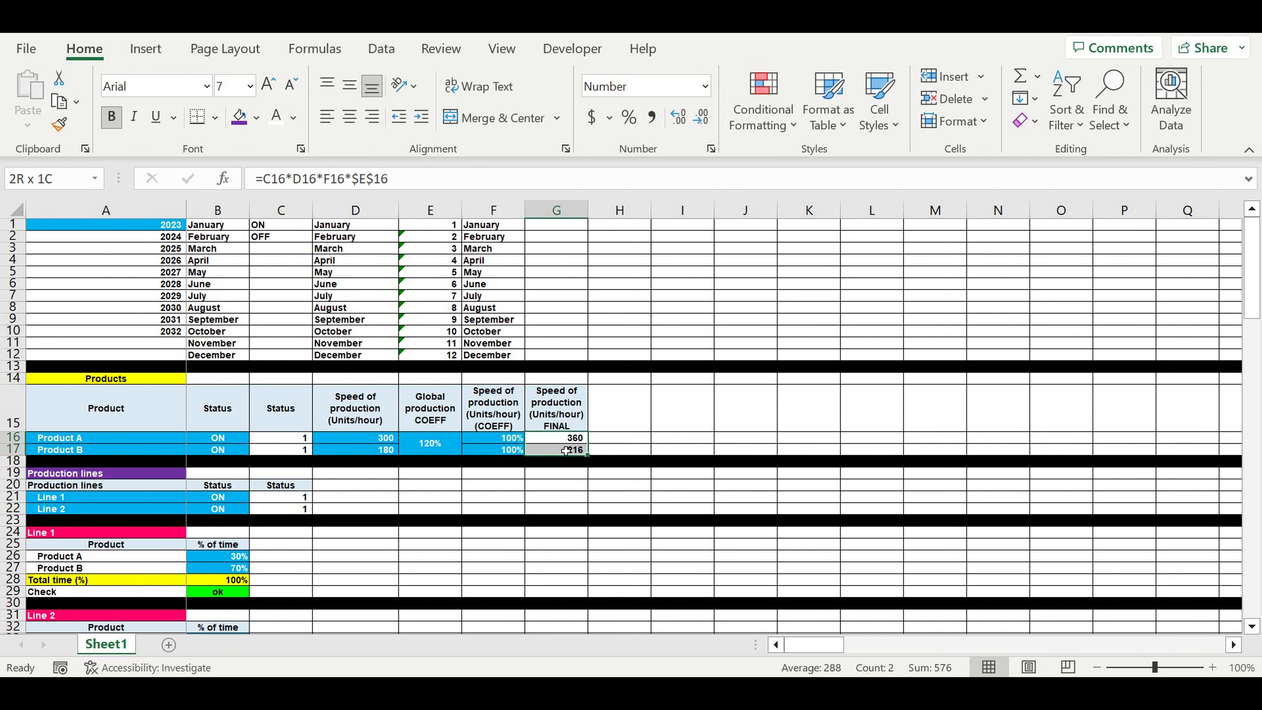
pyautogui.click(460, 450)
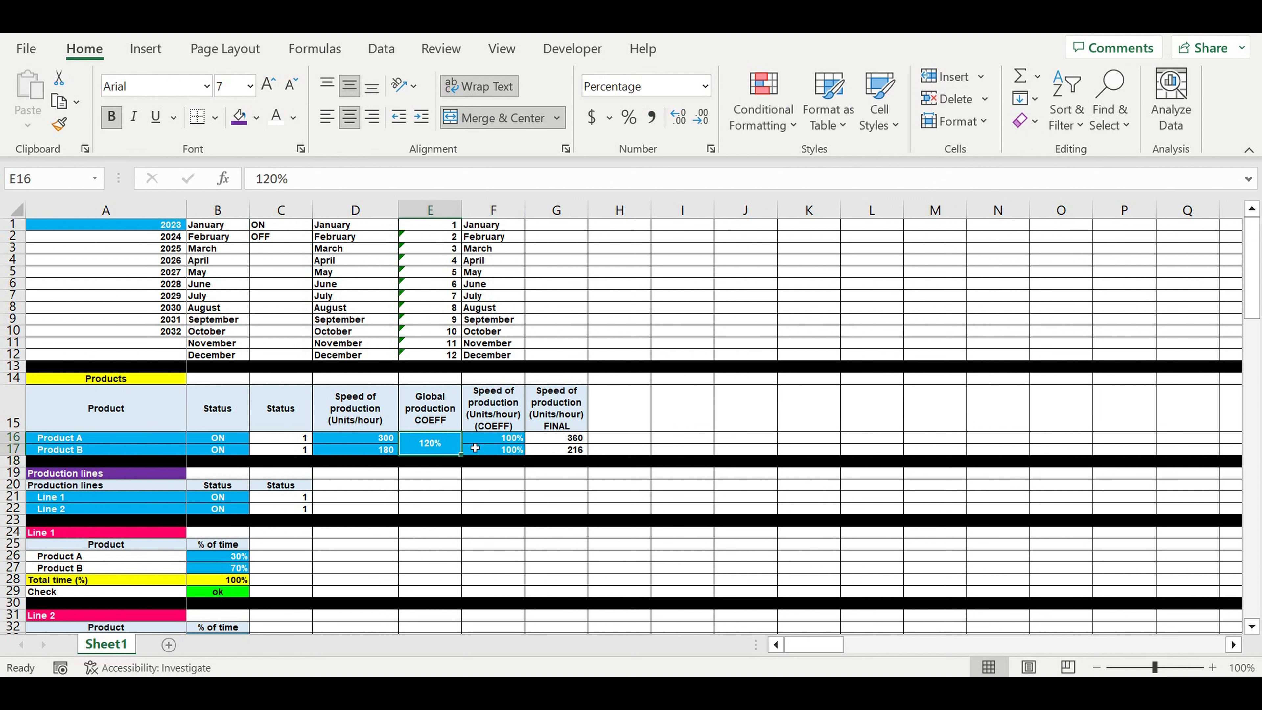
pyautogui.write('100')
pyautogui.press('Return')
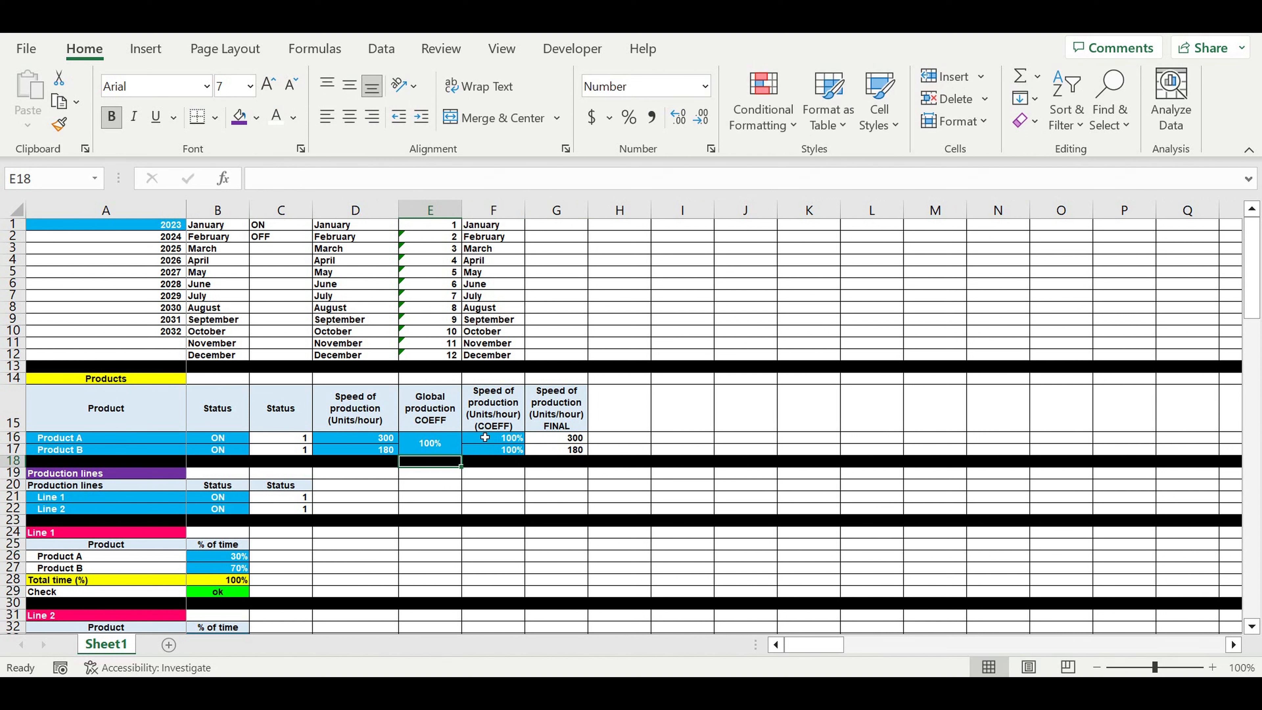
pyautogui.click(446, 451)
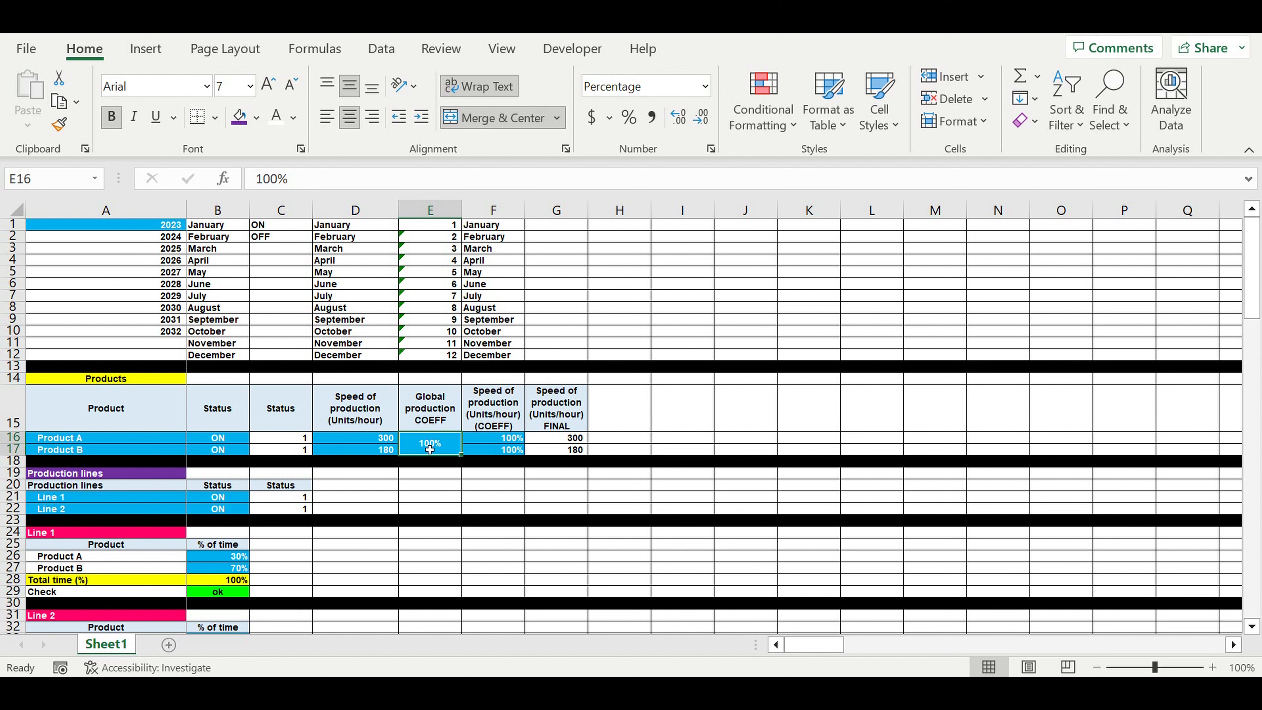
pyautogui.moveTo(556, 438); pyautogui.dragTo(557, 450)
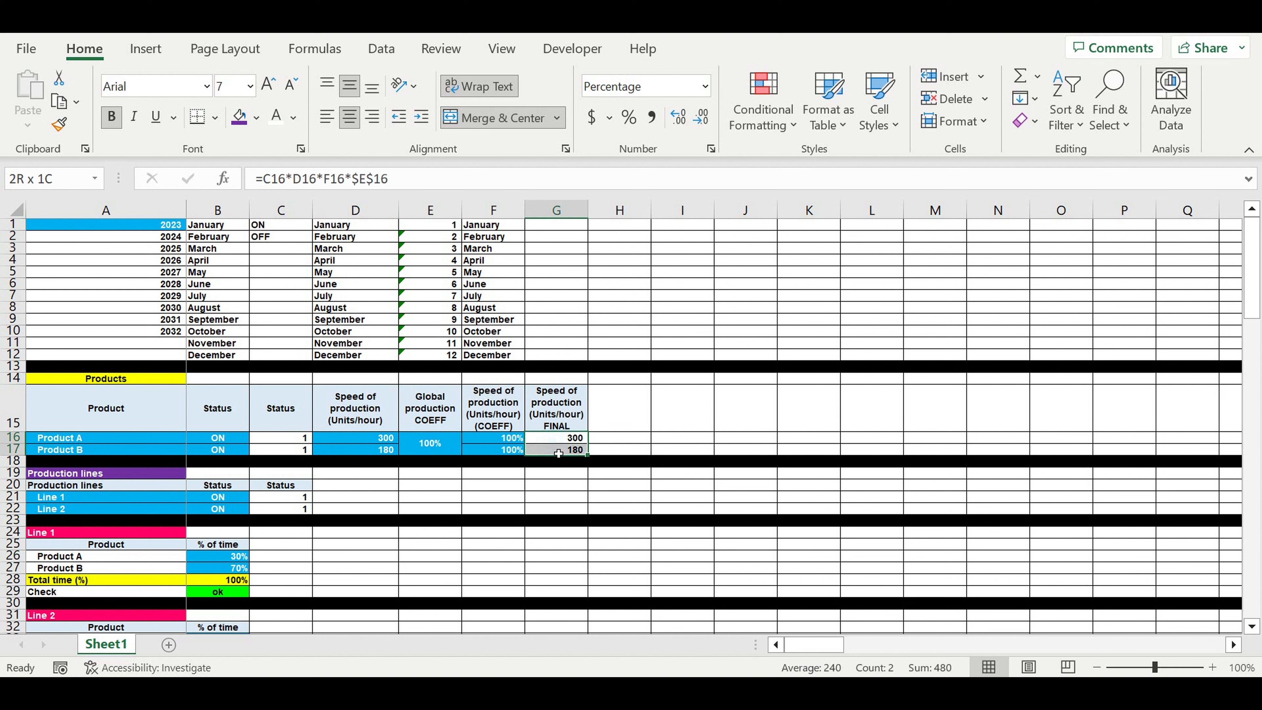
pyautogui.click(437, 450)
pyautogui.click(584, 439)
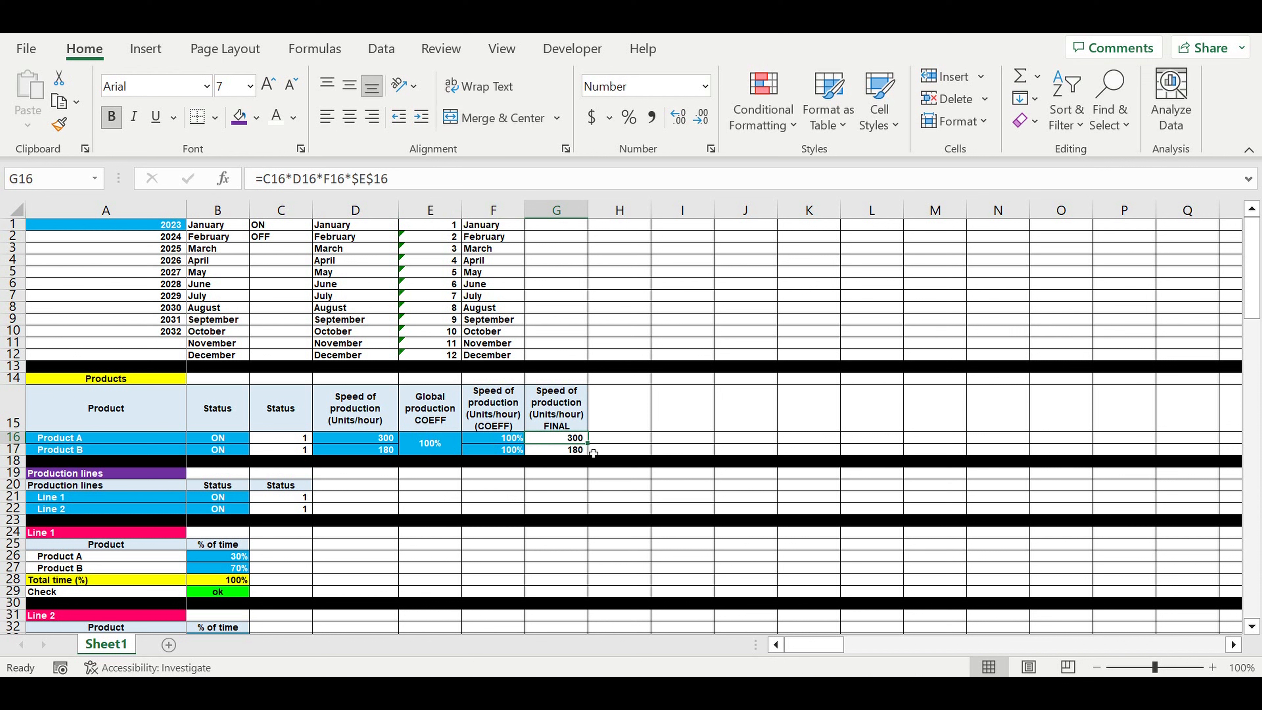
# - Check Product B's final speed formula in G17 and the global production coefficient against the monthly production plan
pyautogui.click(565, 453)
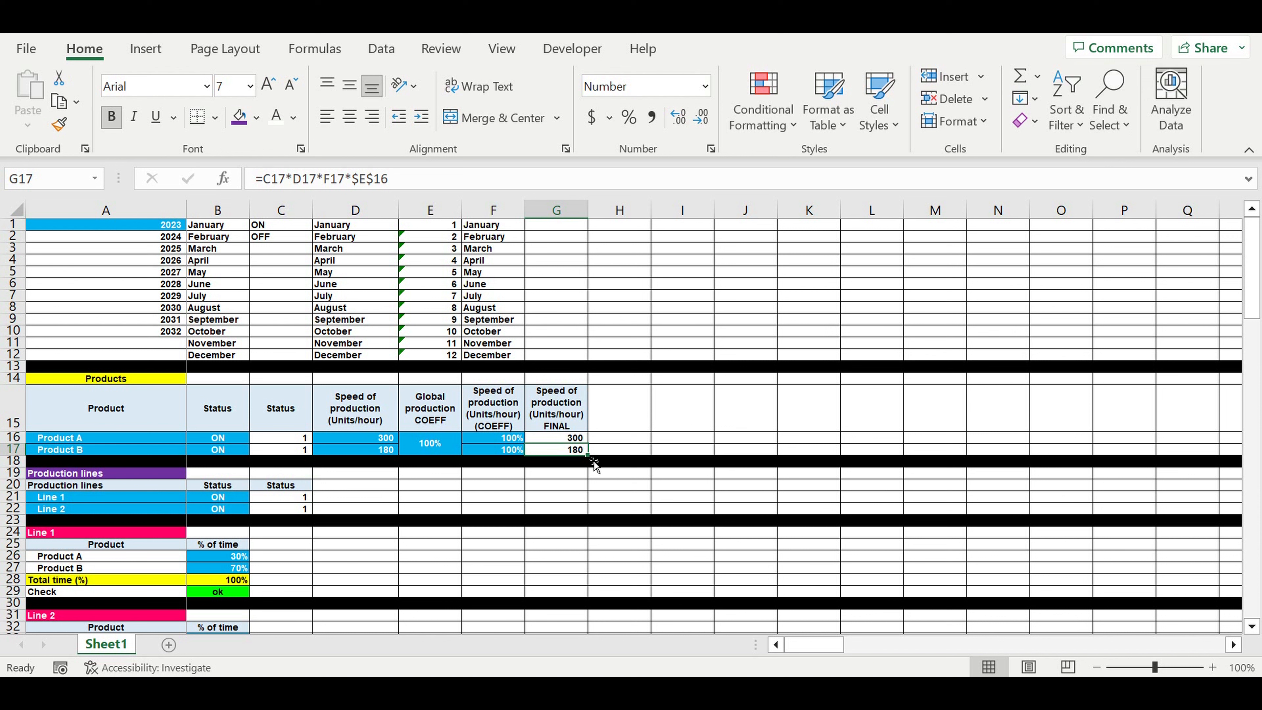
pyautogui.click(430, 450)
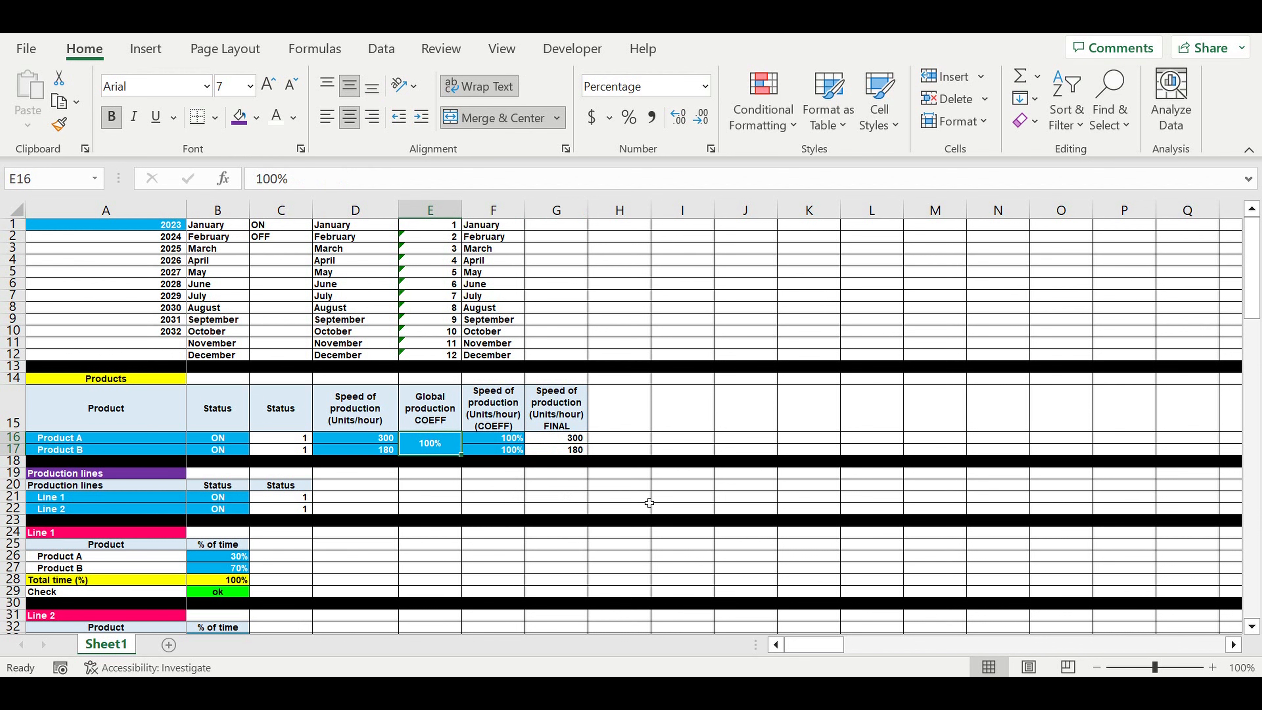
pyautogui.moveTo(1252, 269); pyautogui.dragTo(1252, 562)
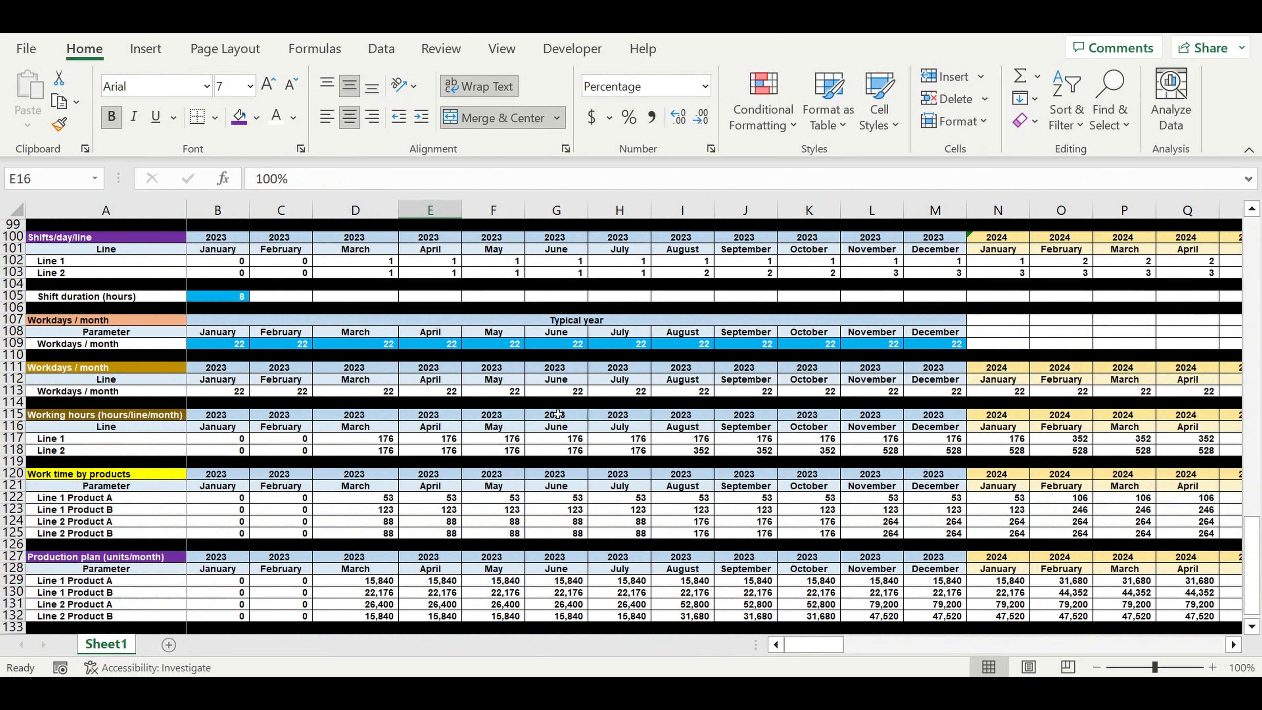
pyautogui.scroll(-2, 561, 415)
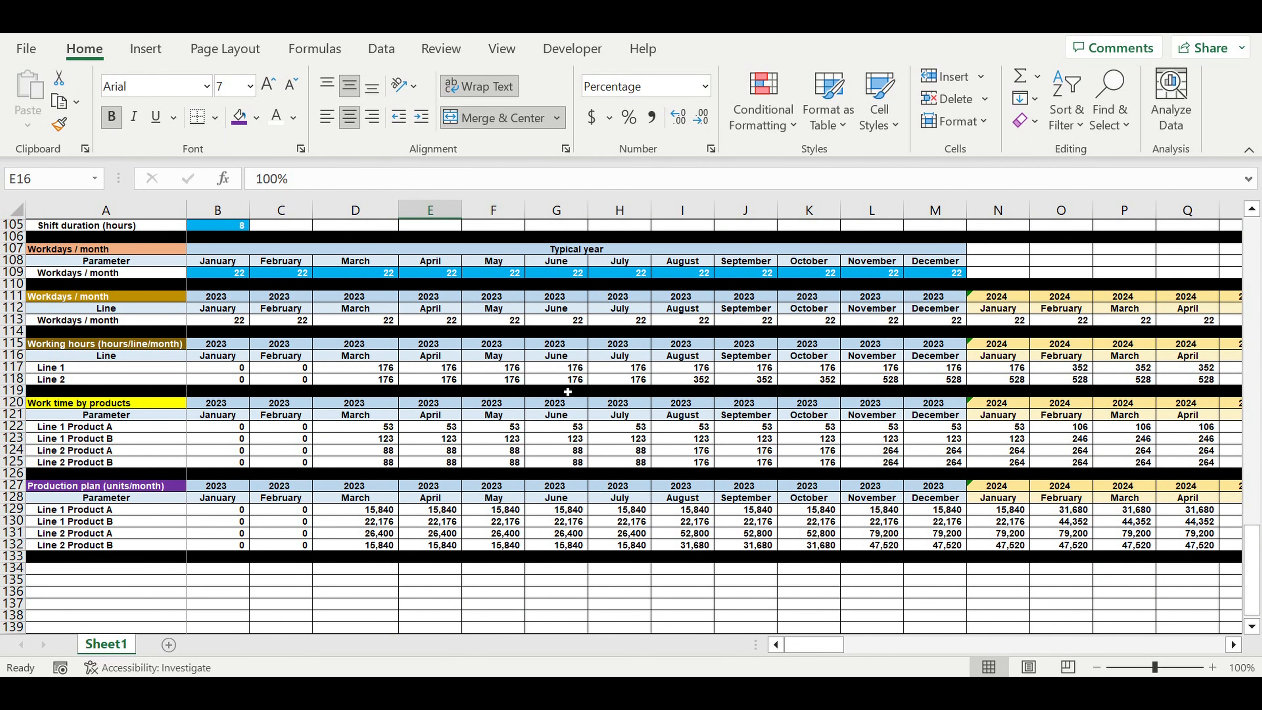
pyautogui.scroll(1, 564, 385)
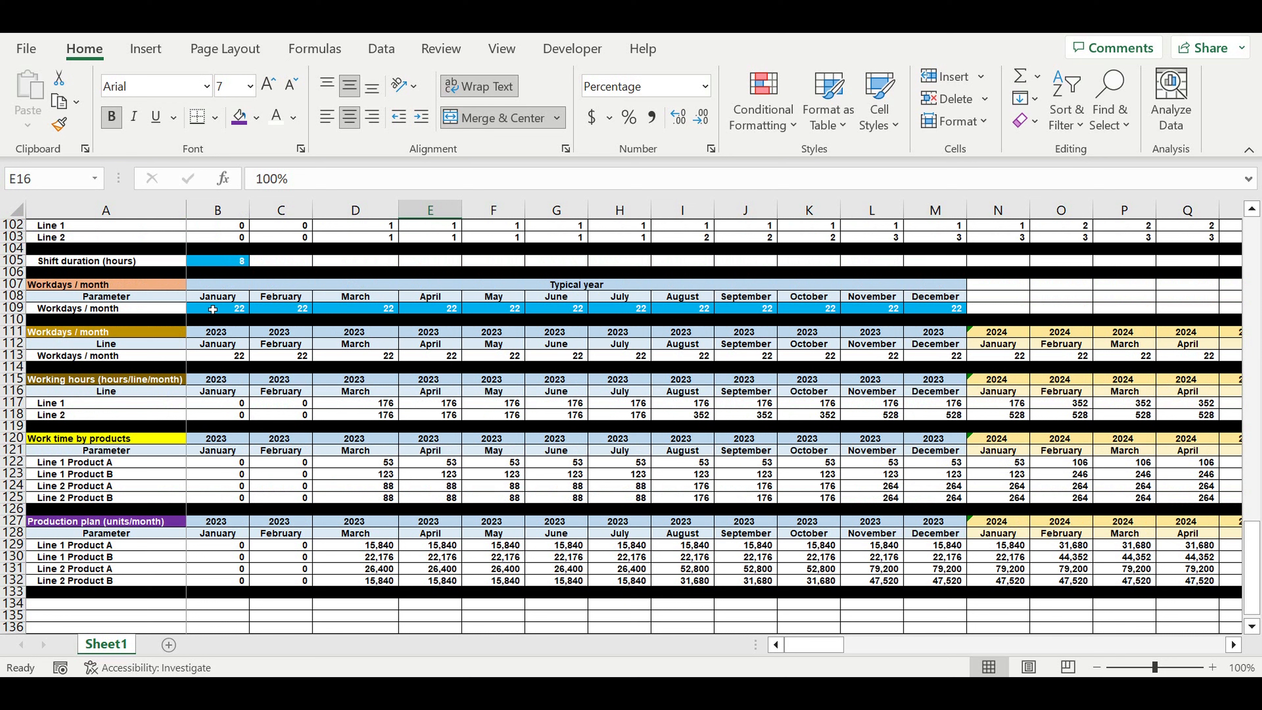
# - Review the typical-year workdays, the shift duration, and the status and month of operating activity of the Line 1 and Line 2 shifts
pyautogui.moveTo(213, 309); pyautogui.dragTo(695, 308)
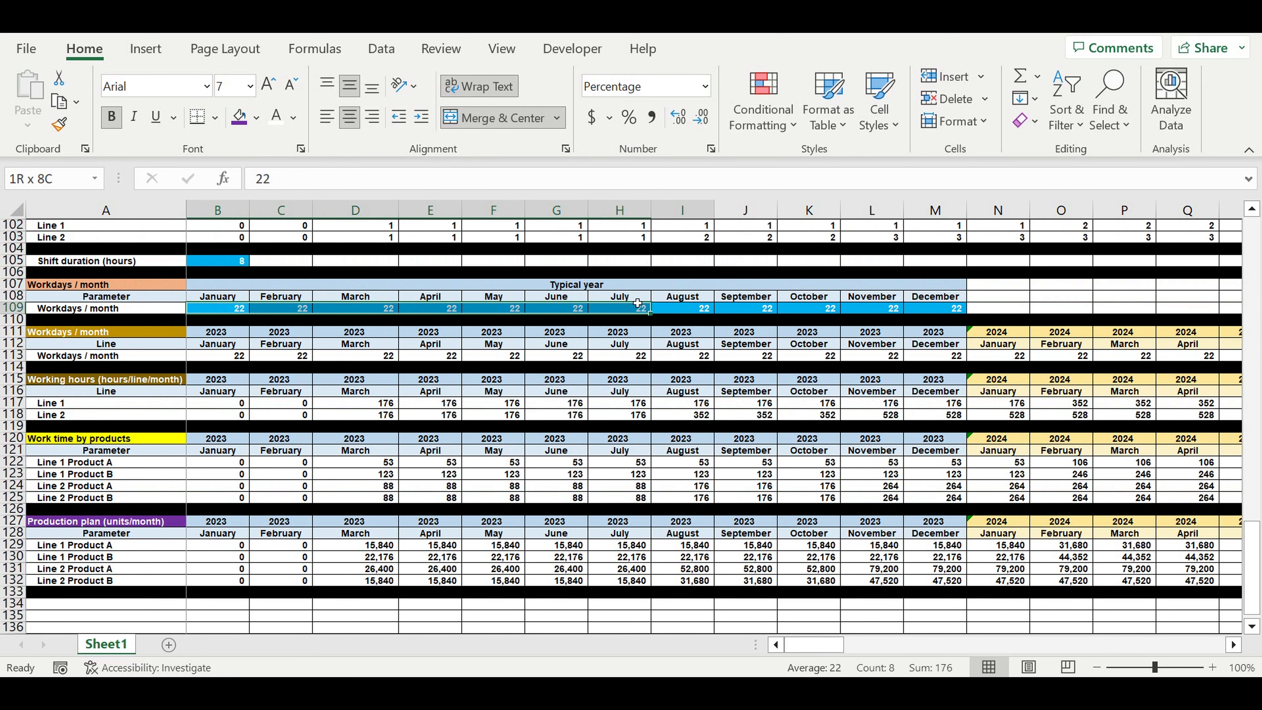
pyautogui.click(245, 262)
pyautogui.scroll(17, 351, 327)
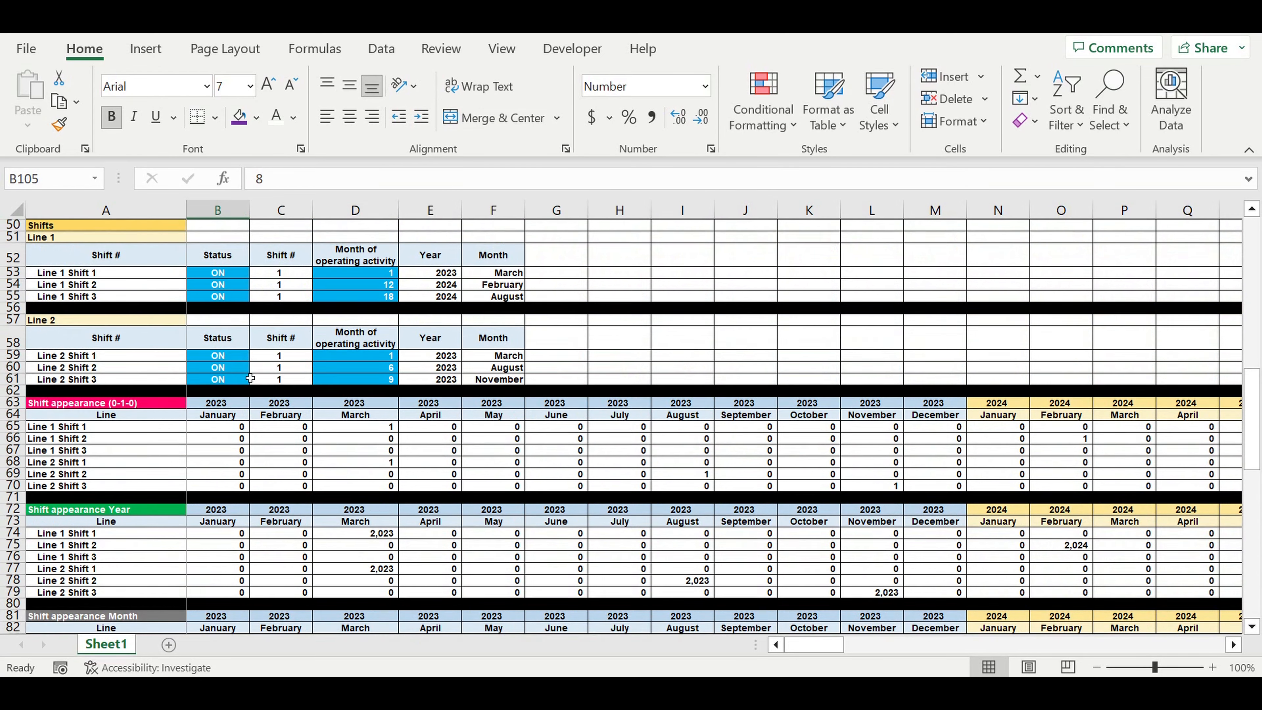
pyautogui.scroll(1, 250, 378)
pyautogui.moveTo(218, 391); pyautogui.dragTo(219, 414)
pyautogui.moveTo(239, 309); pyautogui.dragTo(239, 332)
pyautogui.click(377, 310)
pyautogui.moveTo(377, 322); pyautogui.dragTo(379, 332)
pyautogui.click(369, 323)
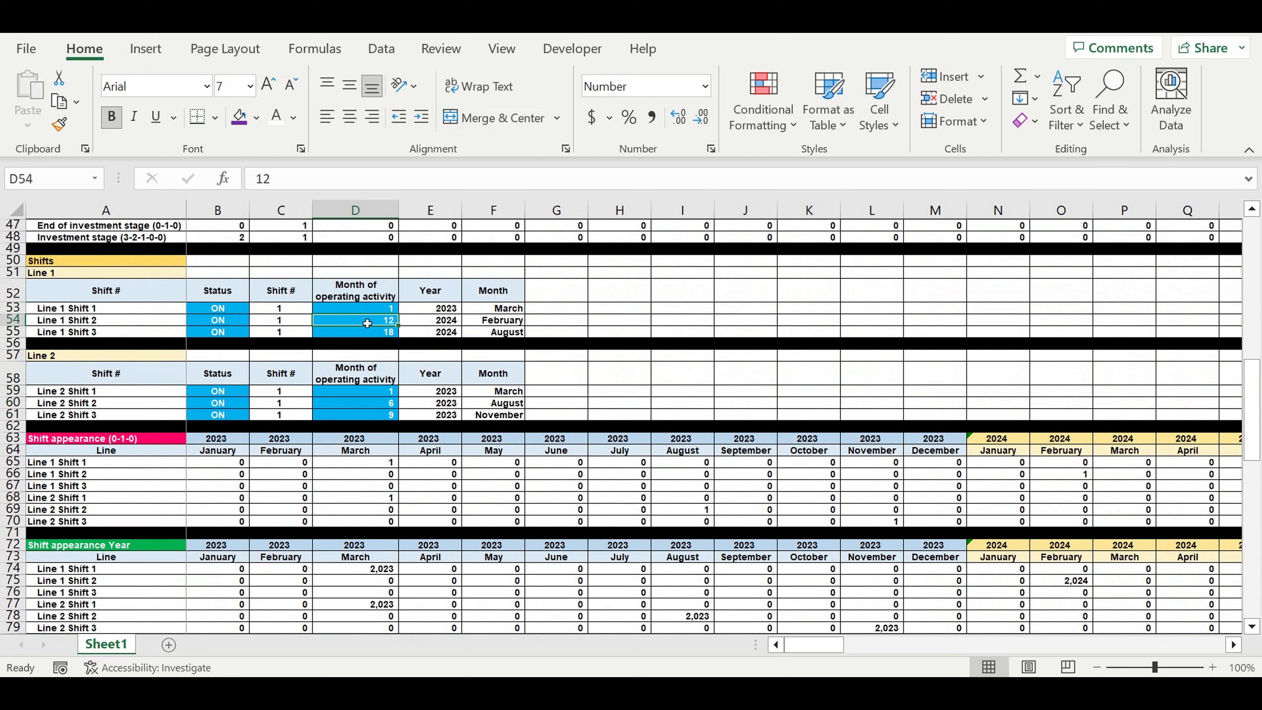
pyautogui.click(375, 332)
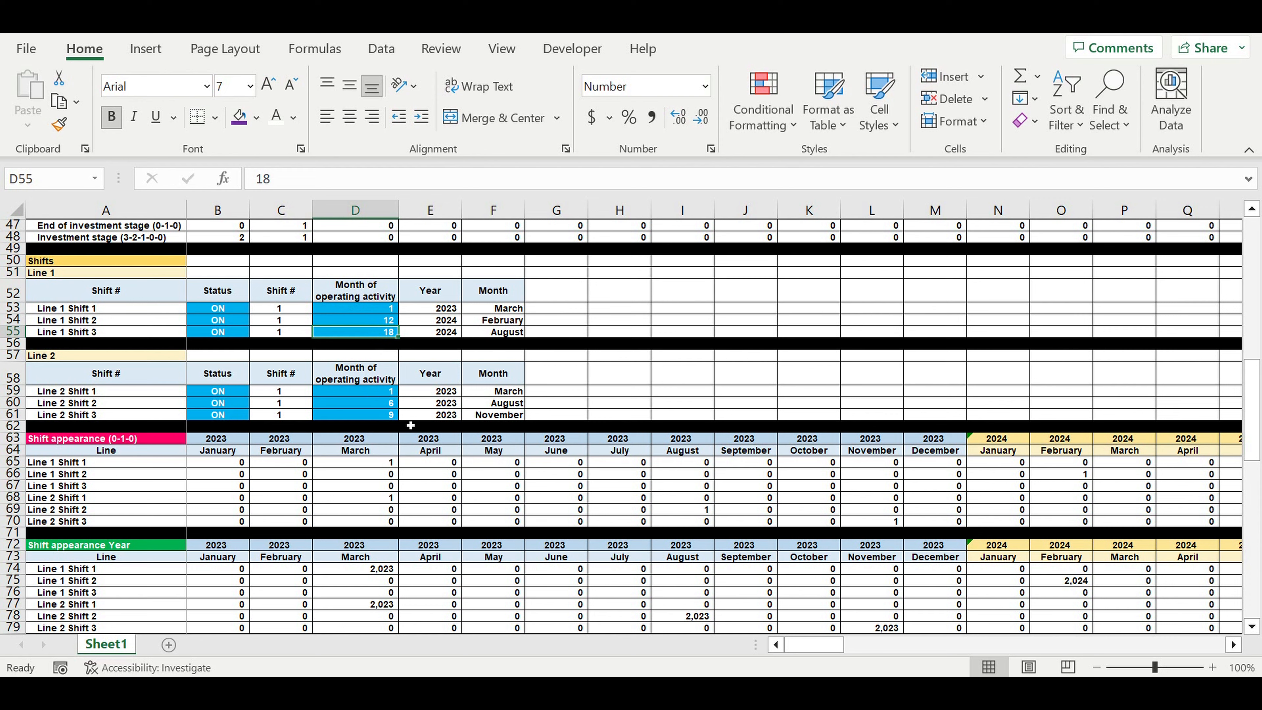
# - Review each product's percentage of time on Line 1 and Line 2, and the ON/OFF status of both production lines
pyautogui.scroll(6, 411, 425)
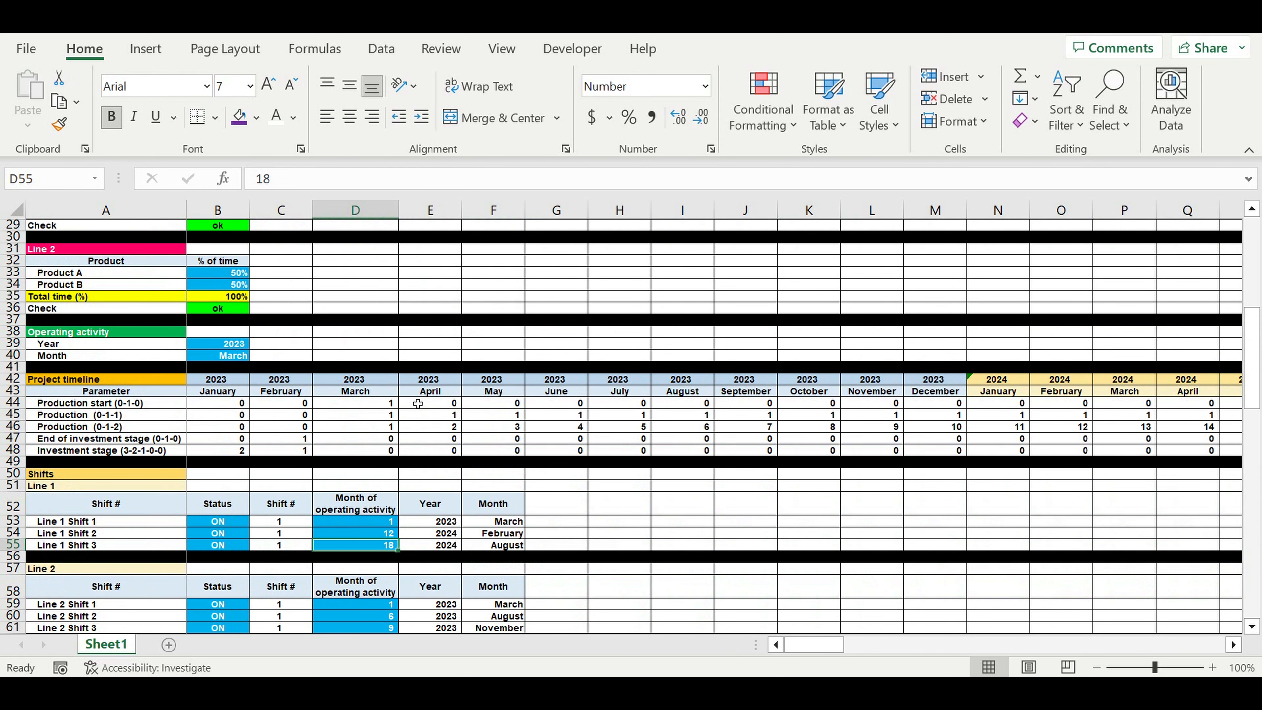
pyautogui.scroll(4, 418, 408)
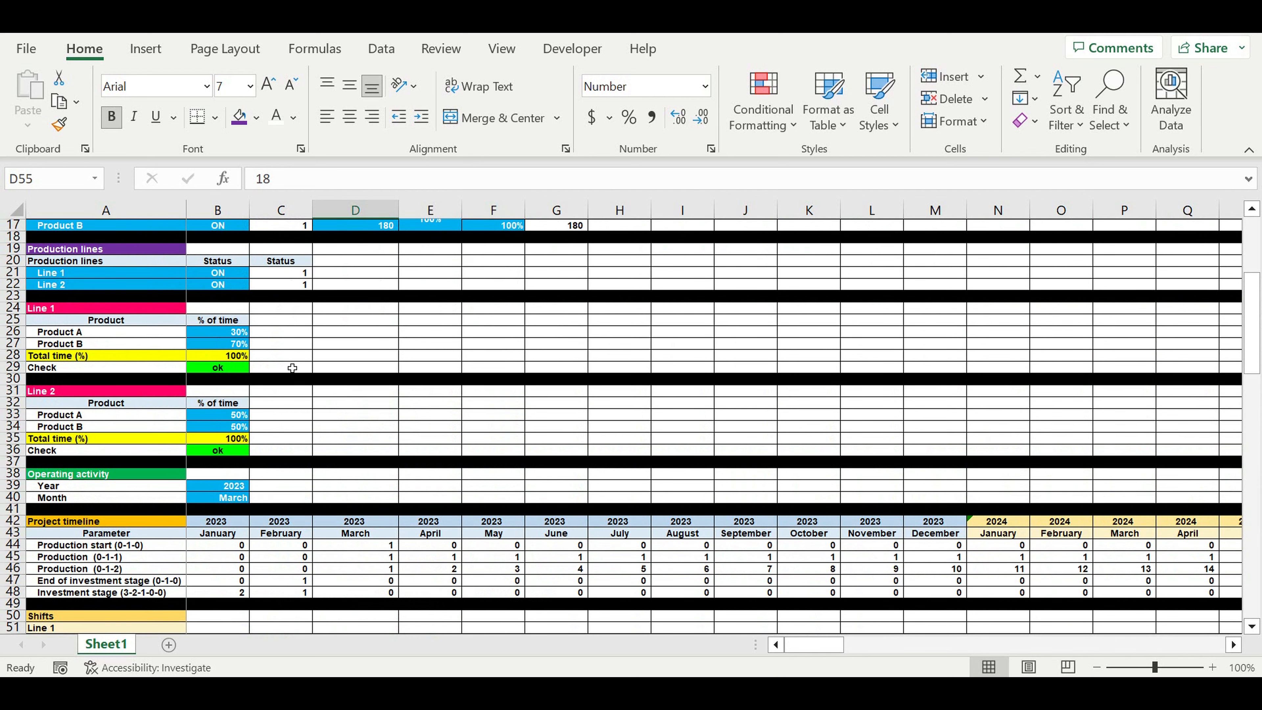
pyautogui.moveTo(223, 334); pyautogui.dragTo(224, 344)
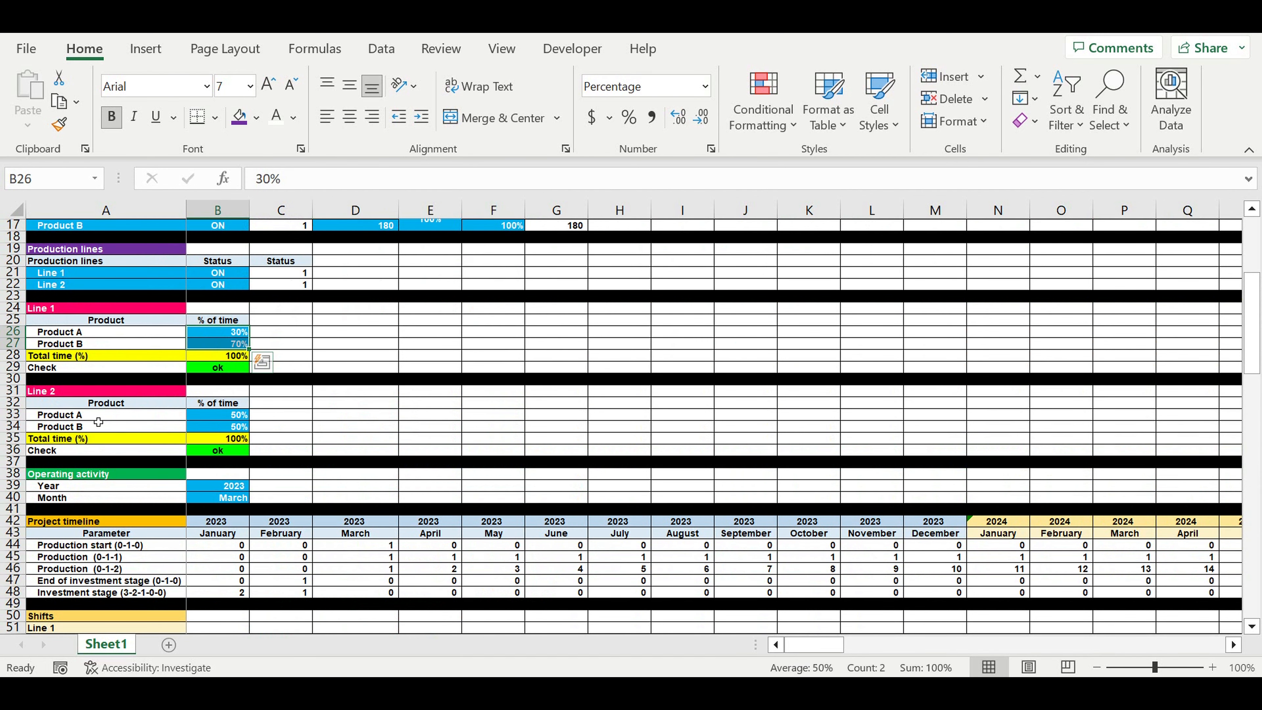
pyautogui.click(88, 418)
pyautogui.click(88, 428)
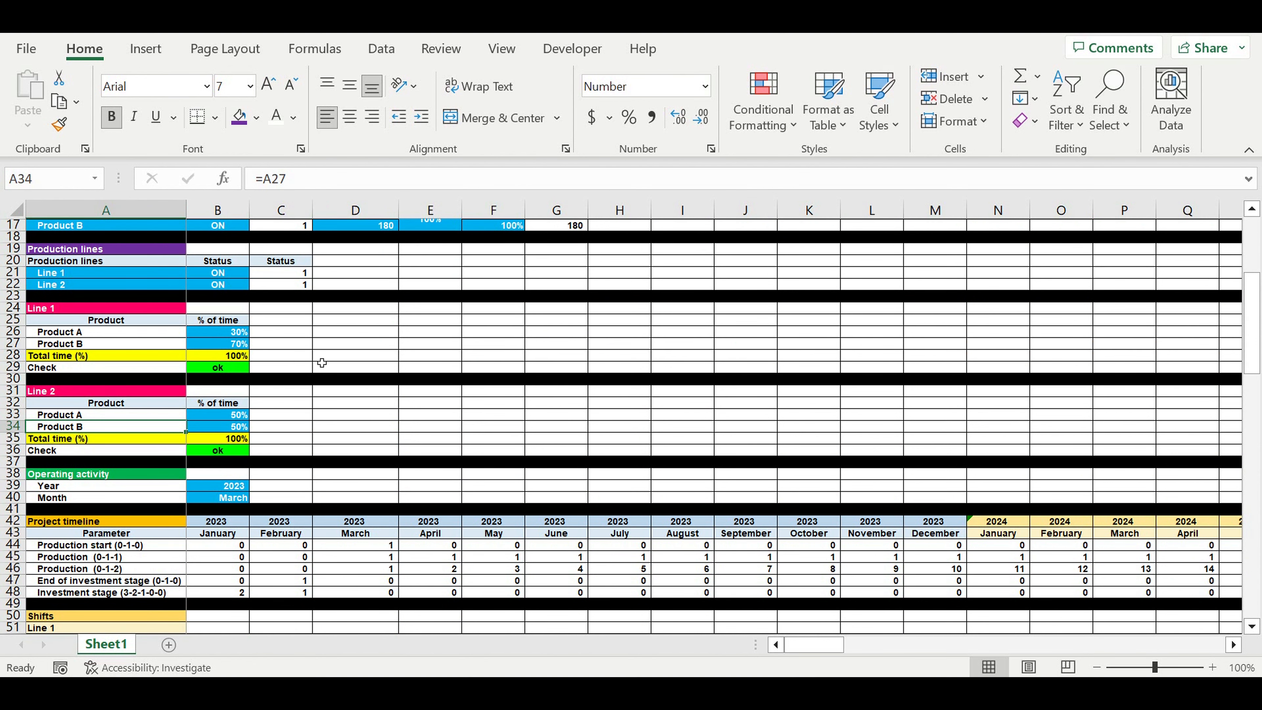
pyautogui.scroll(2, 320, 363)
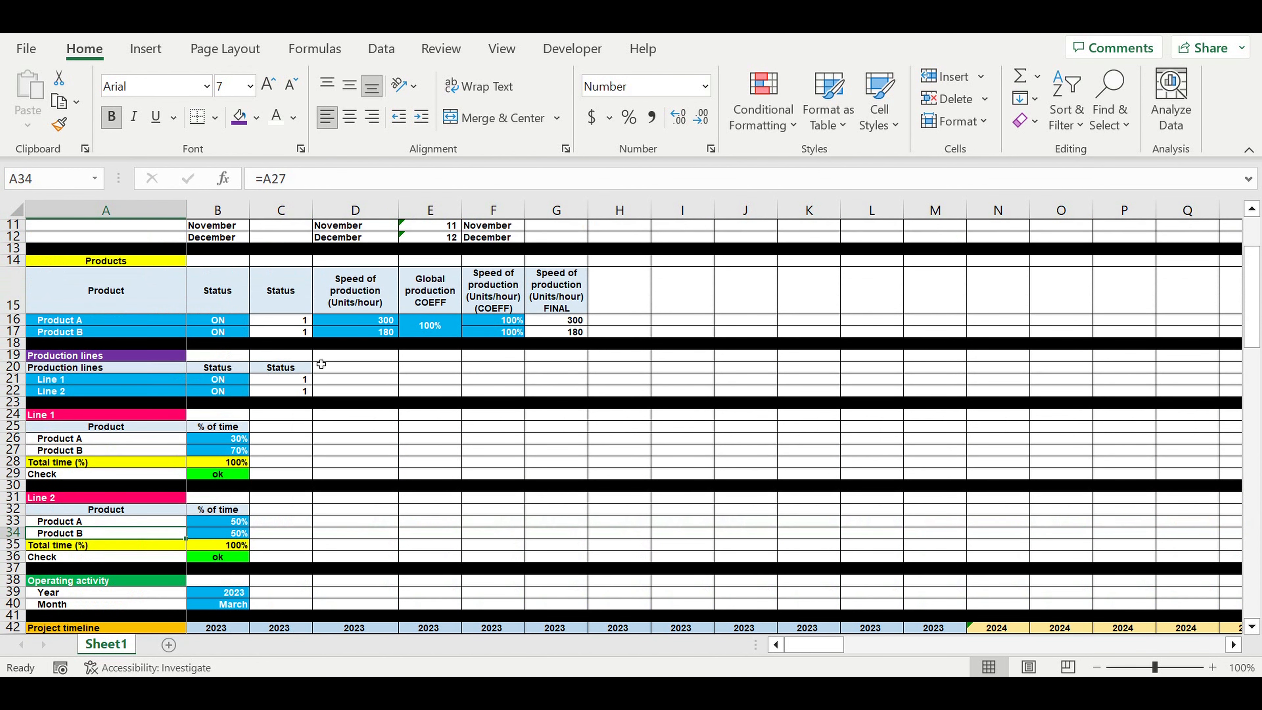
pyautogui.click(232, 380)
pyautogui.click(231, 392)
pyautogui.scroll(1, 347, 373)
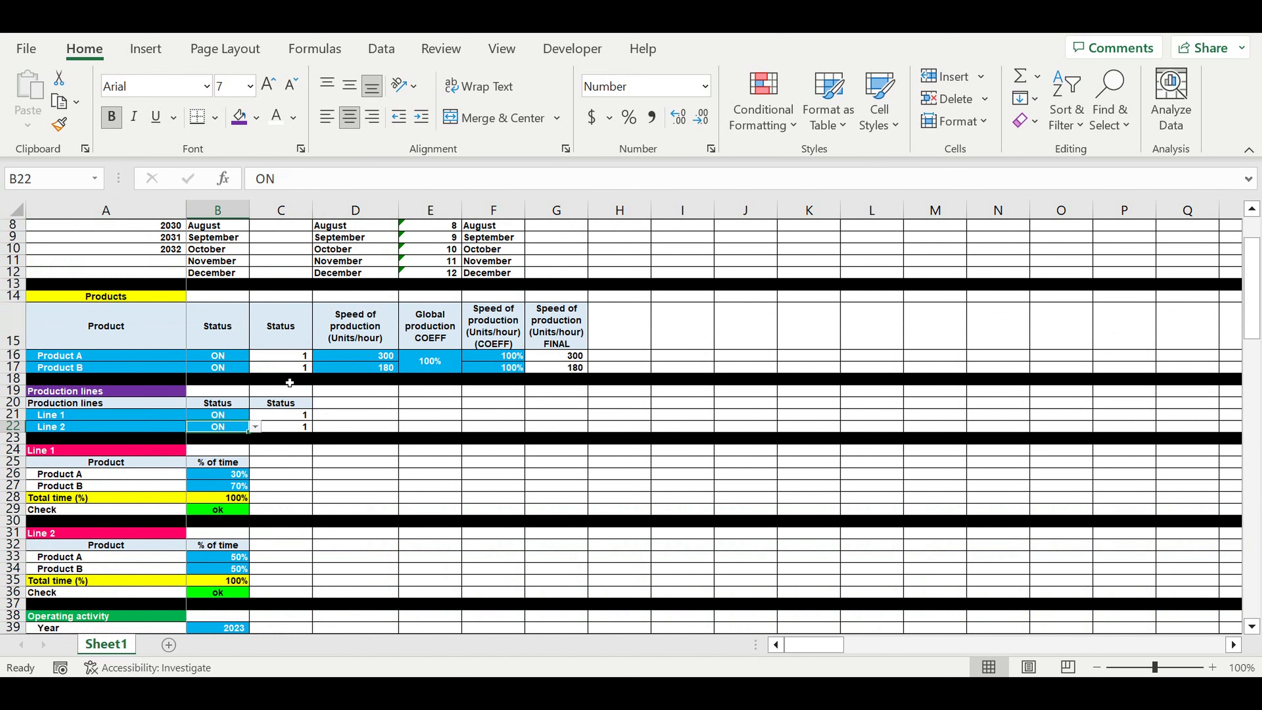
pyautogui.click(383, 415)
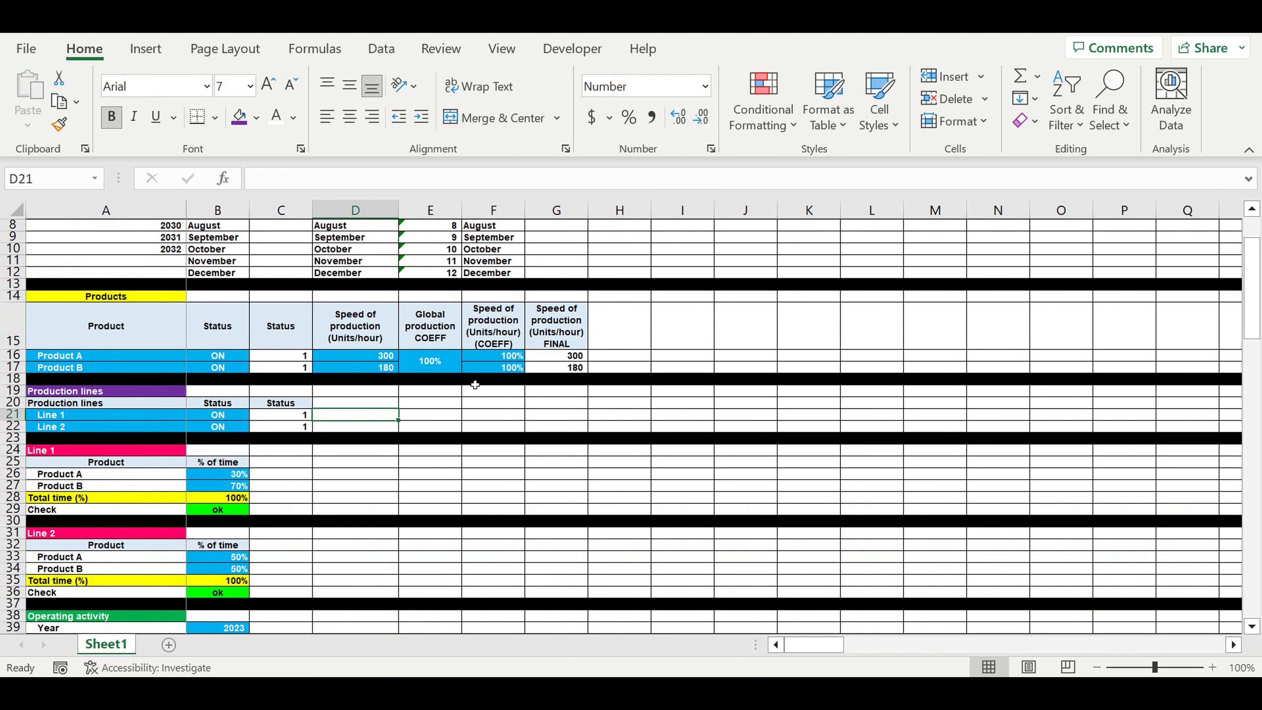
pyautogui.scroll(3, 513, 419)
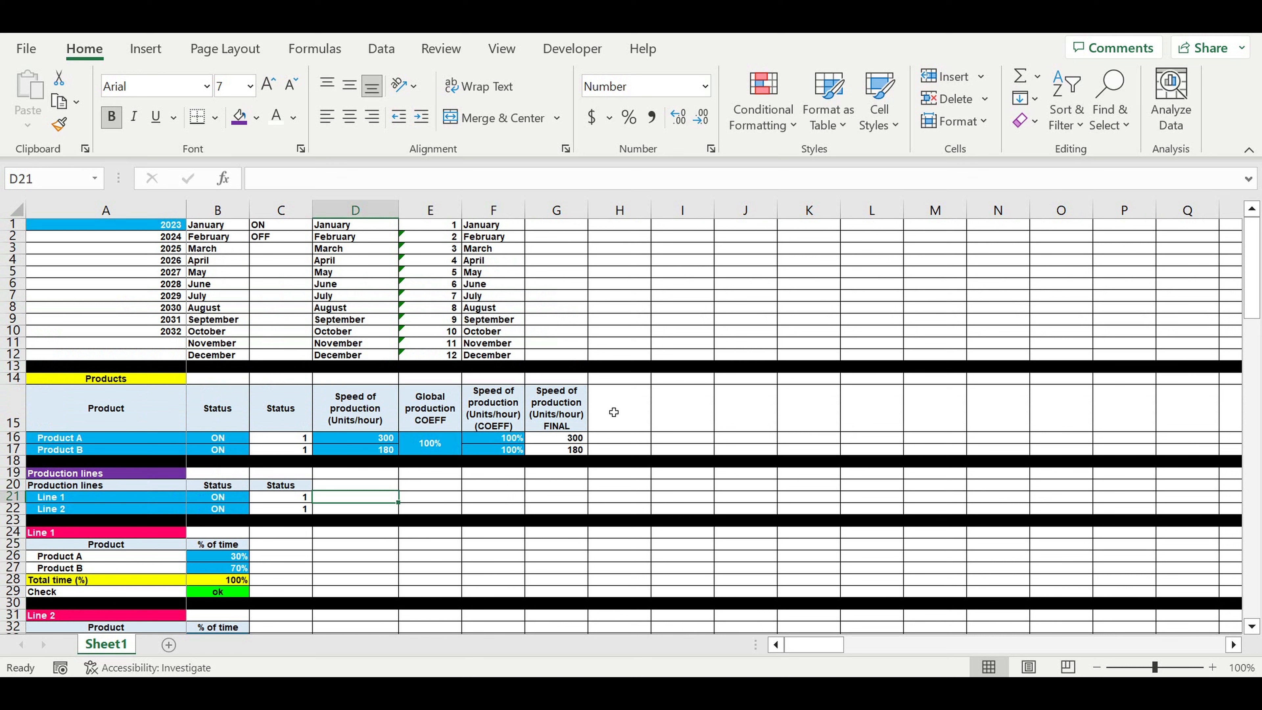
pyautogui.moveTo(1257, 278); pyautogui.dragTo(1257, 308)
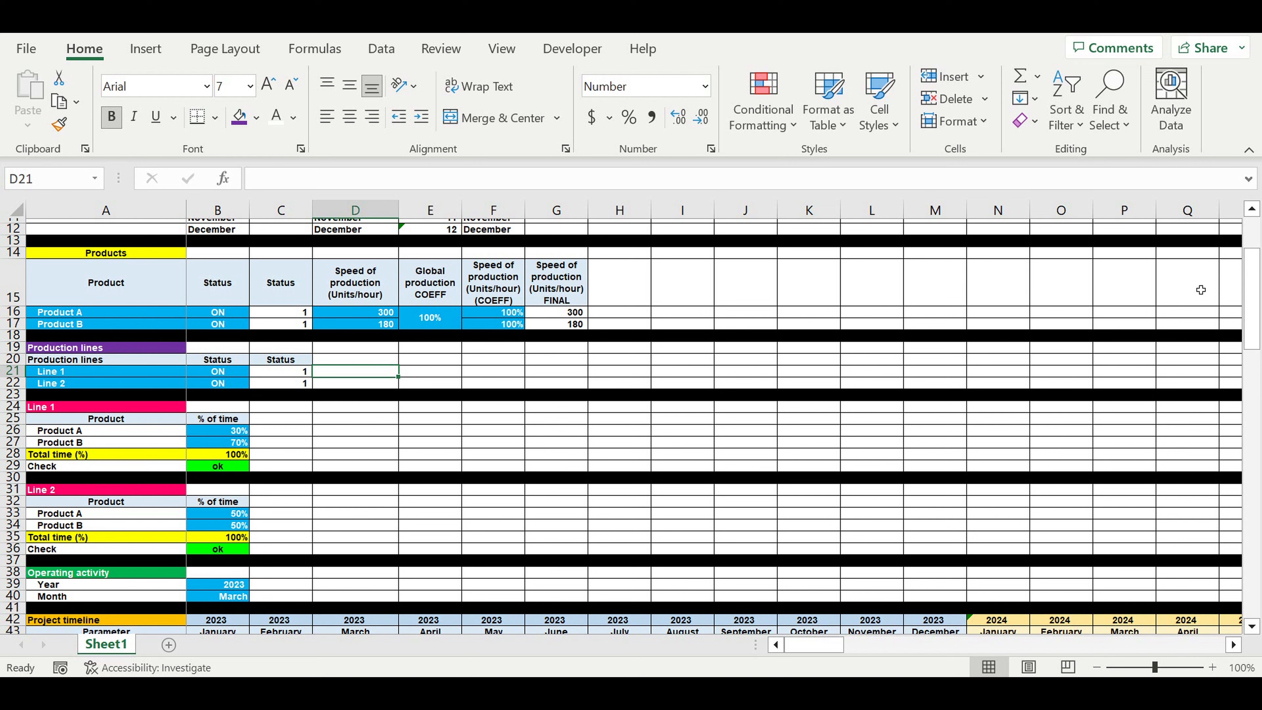
pyautogui.click(363, 420)
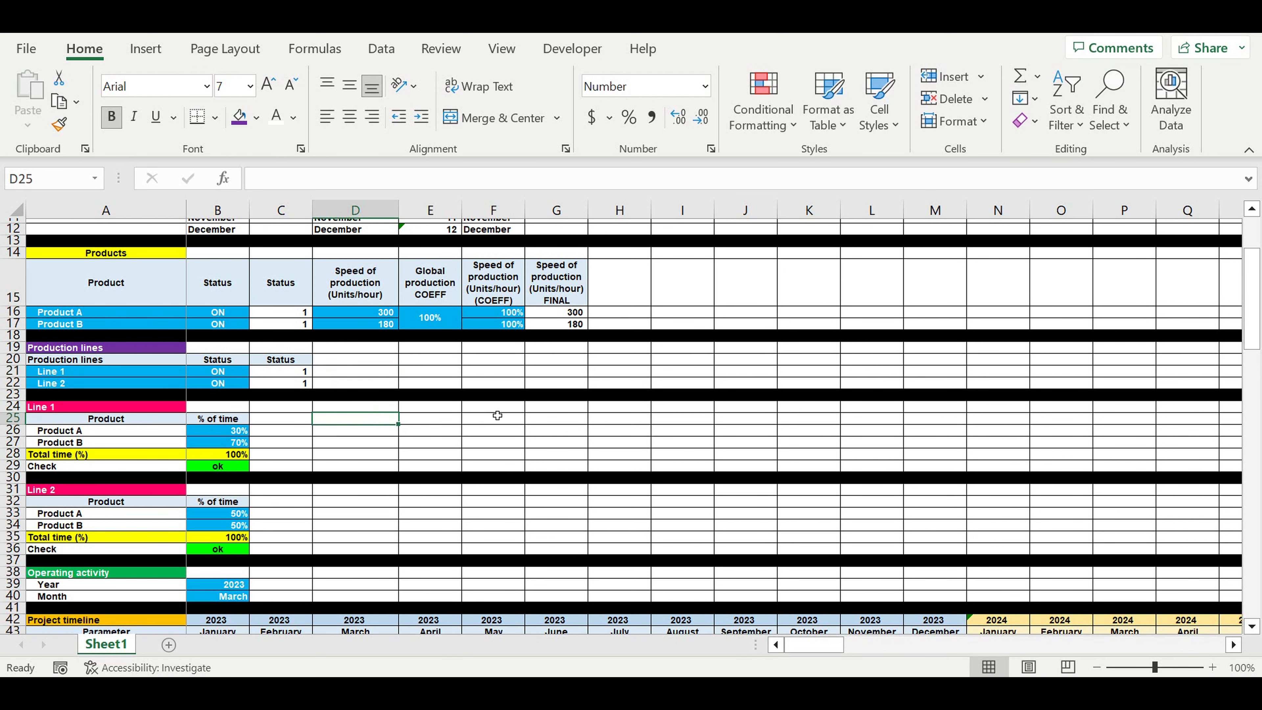
pyautogui.scroll(-1, 498, 415)
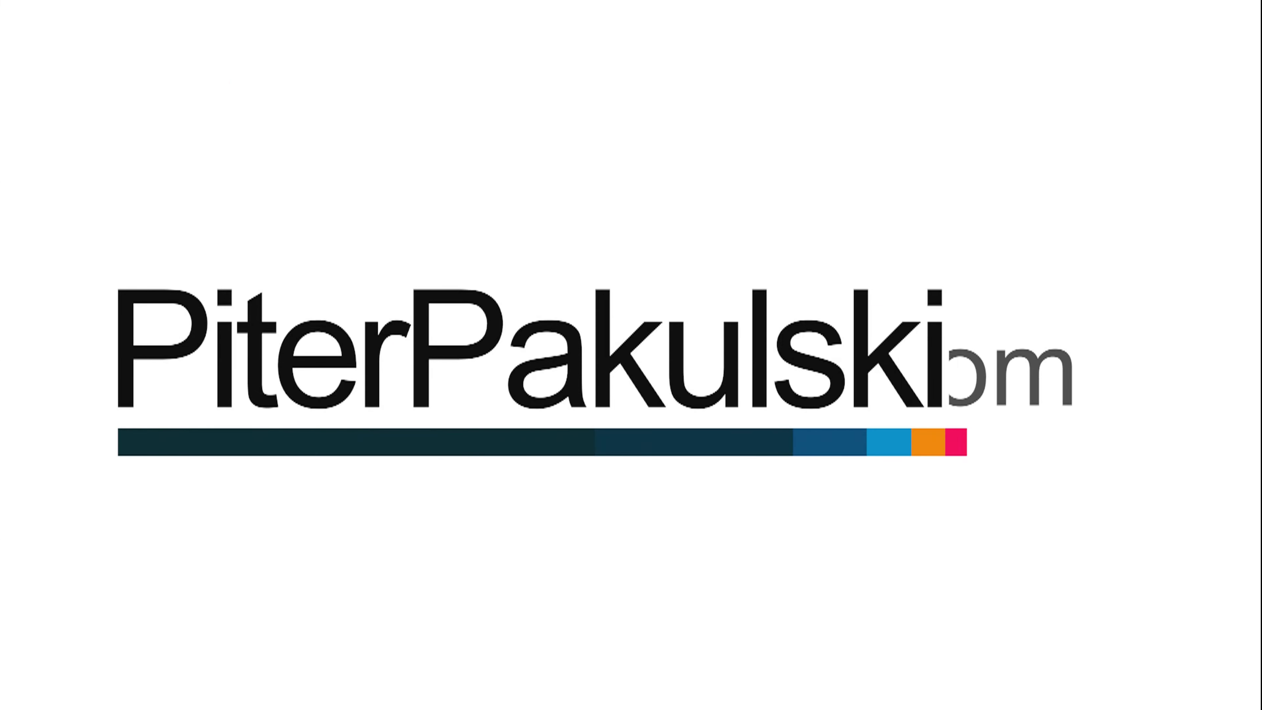